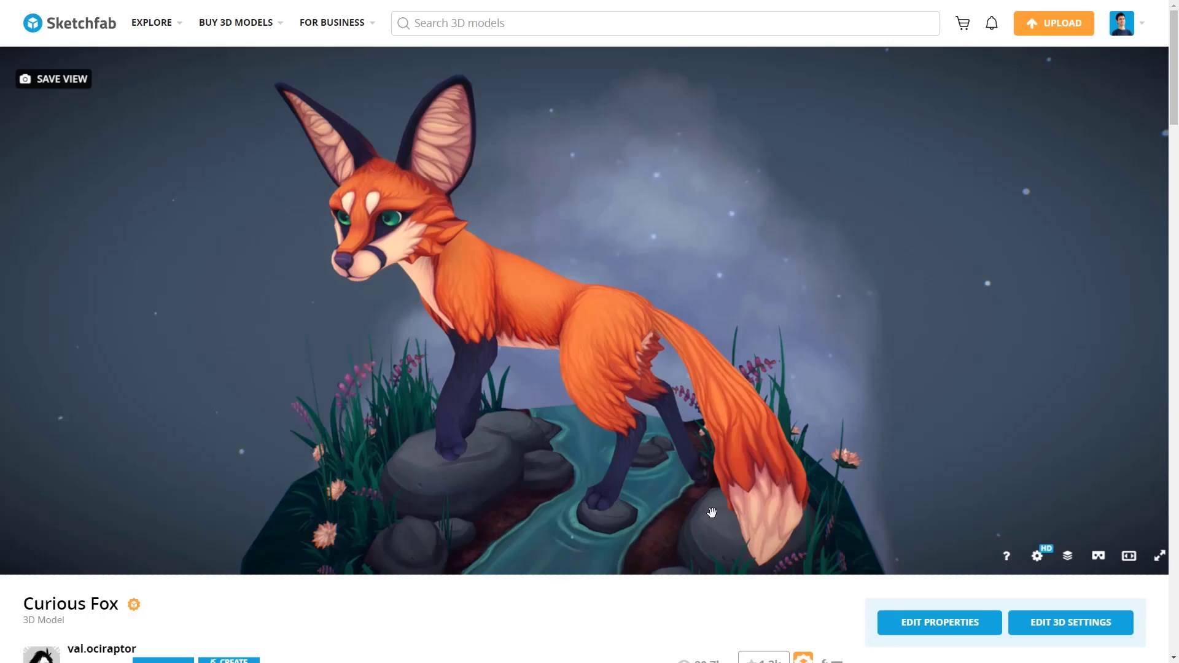
drag(712, 513, 711, 476)
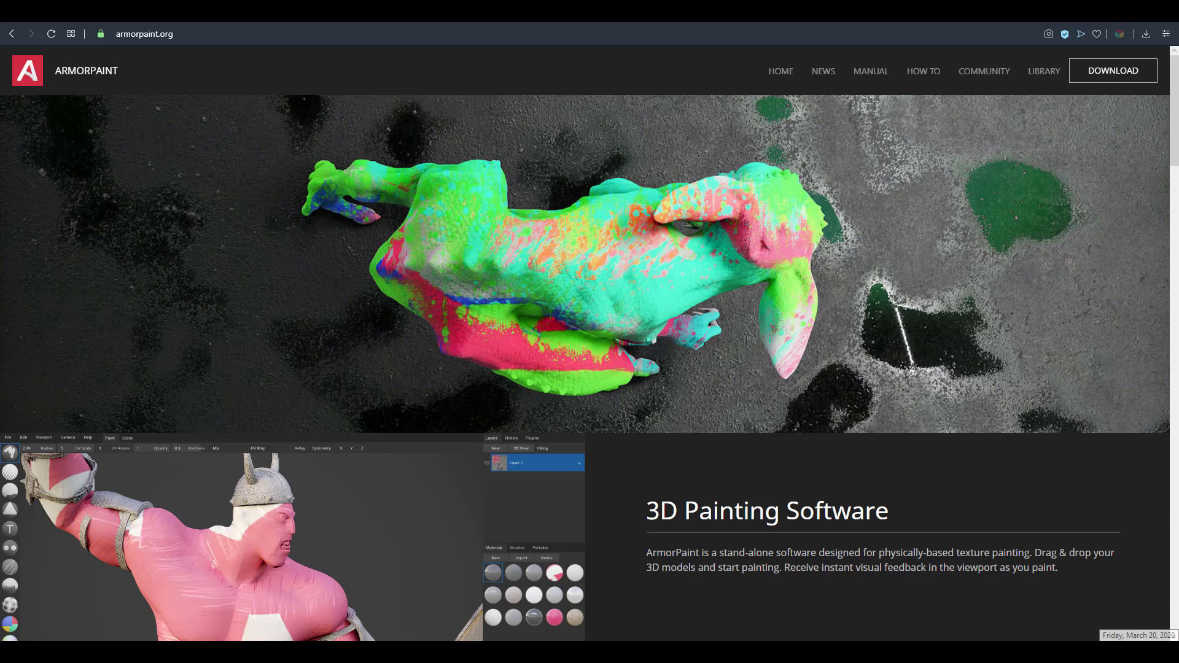
Look through the feature sections of the ArmorPaint home page, down to the supported platforms
scroll(566, 435, down, 13)
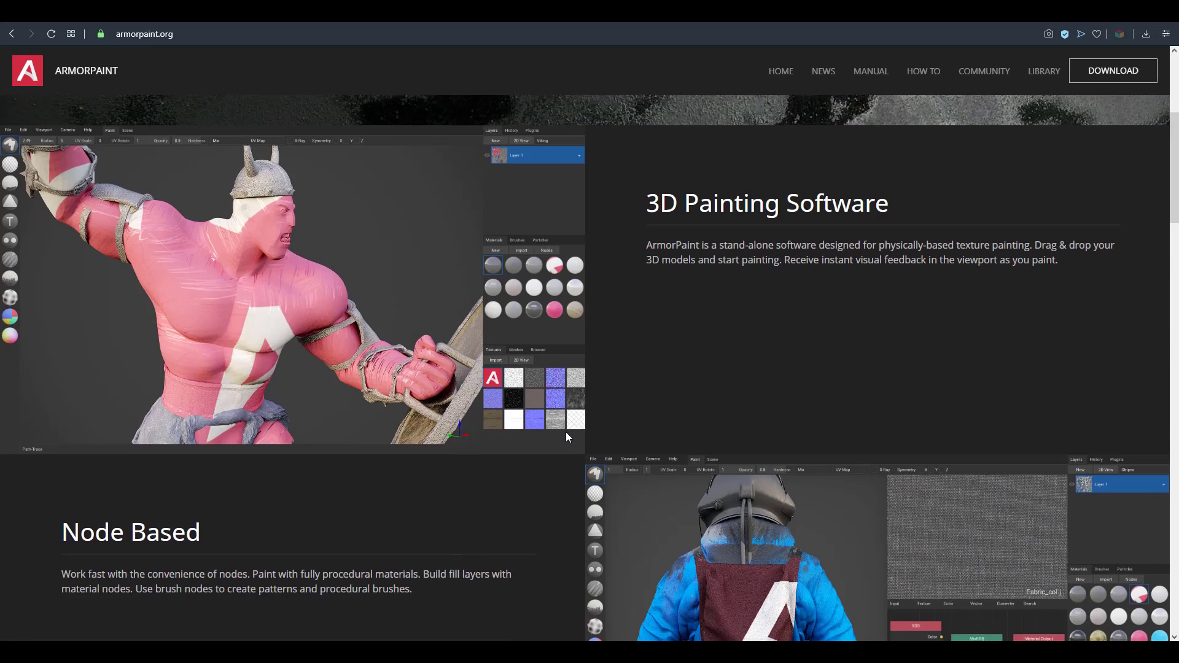
scroll(567, 437, down, 15)
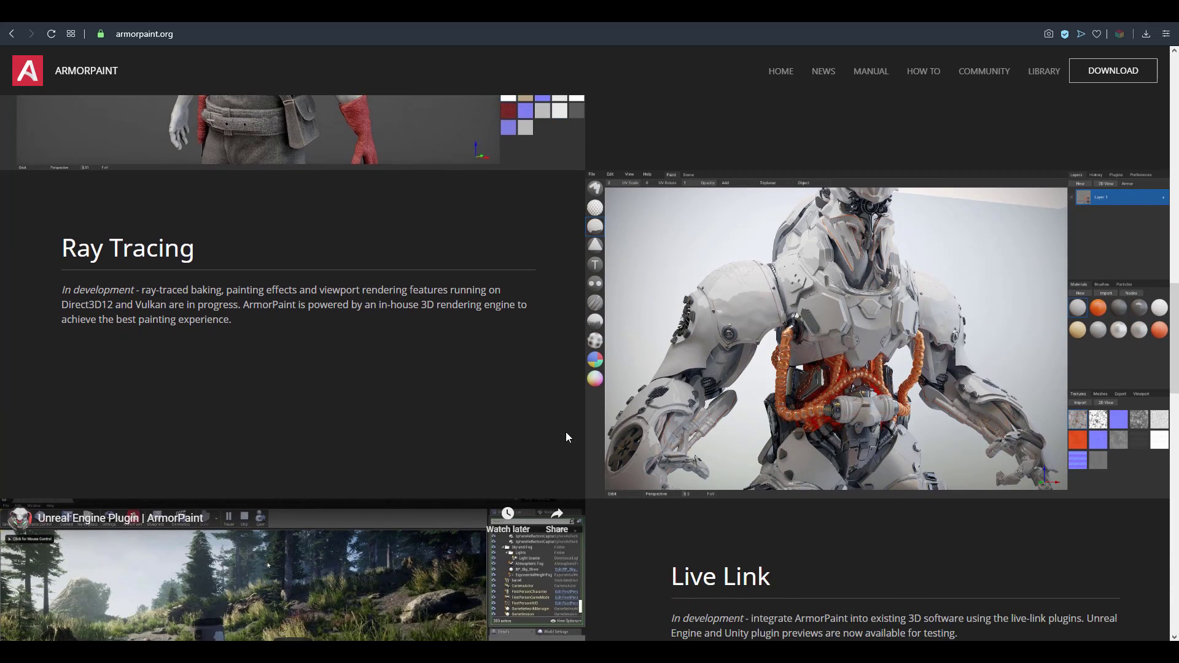
scroll(567, 433, down, 12)
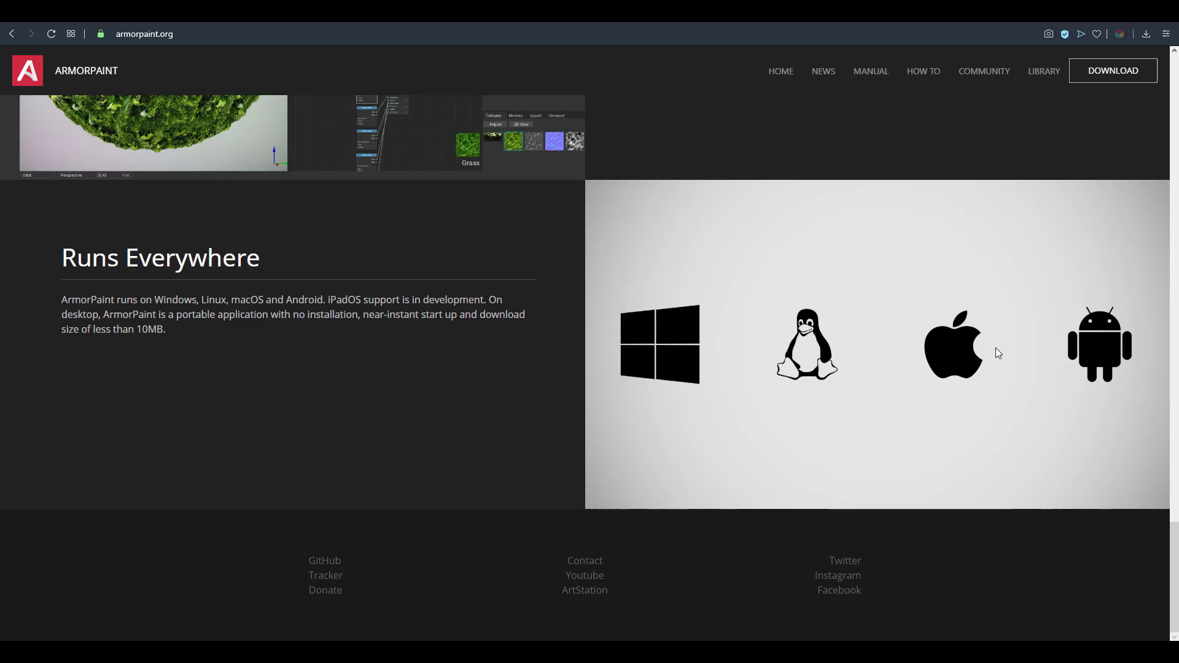
scroll(380, 349, up, 20)
scroll(380, 348, up, 15)
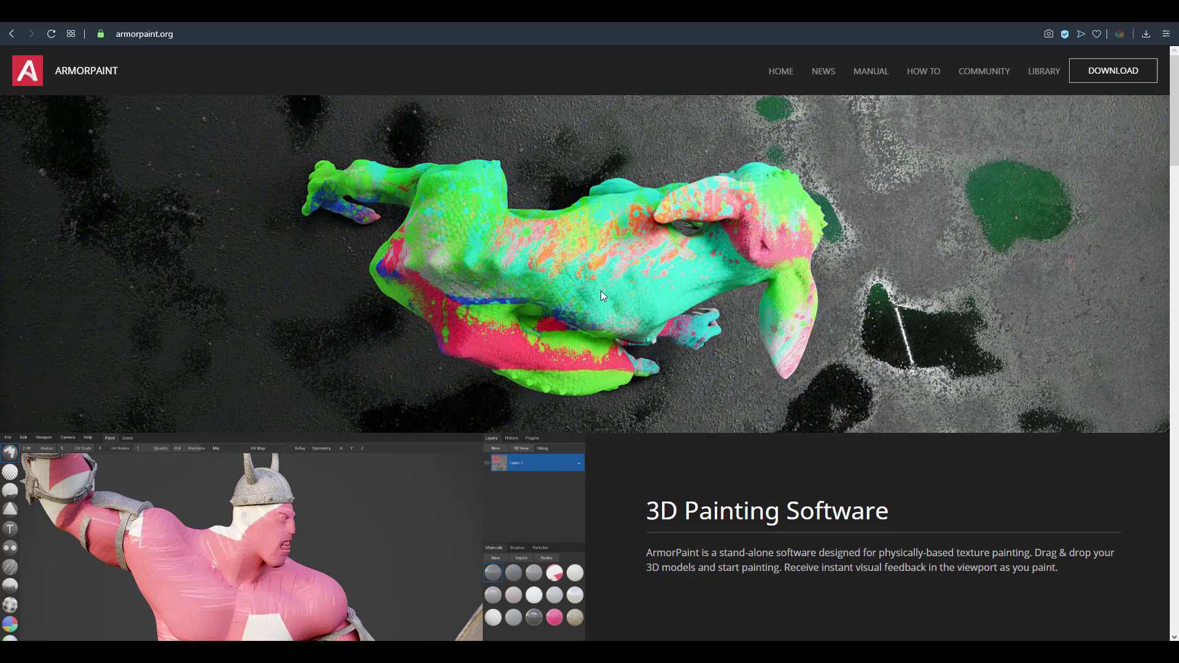
Switch to ArmorPaint's itch.io download page and check how recently the 08dev Windows build was uploaded
click(328, 21)
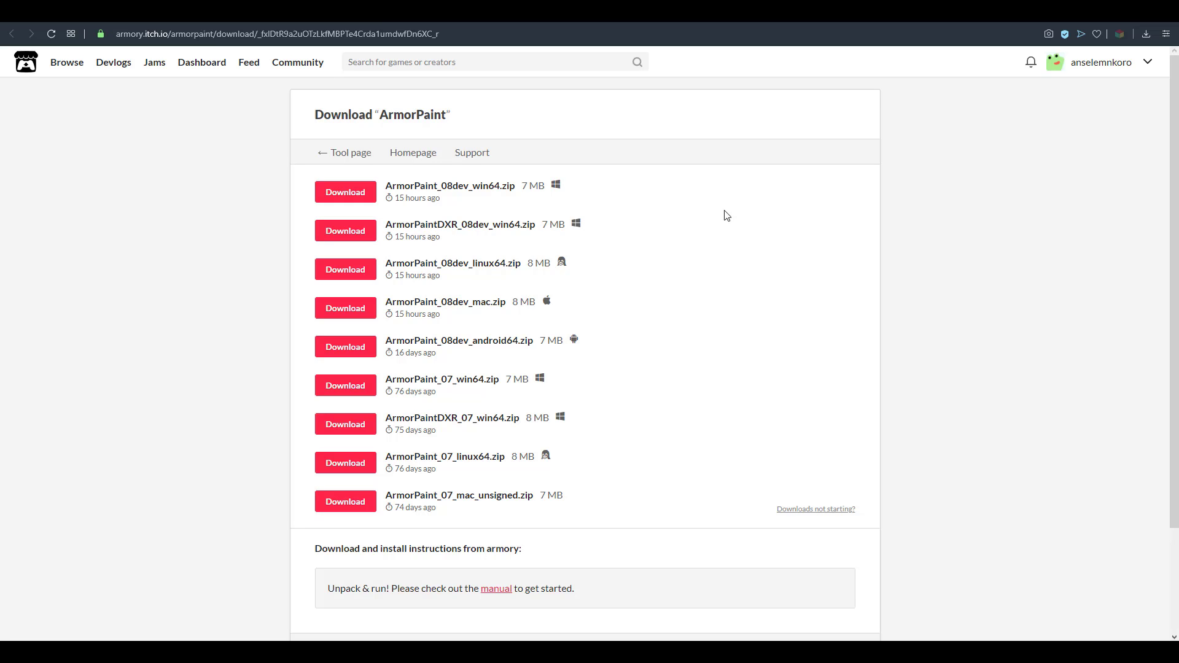
drag(400, 197, 453, 205)
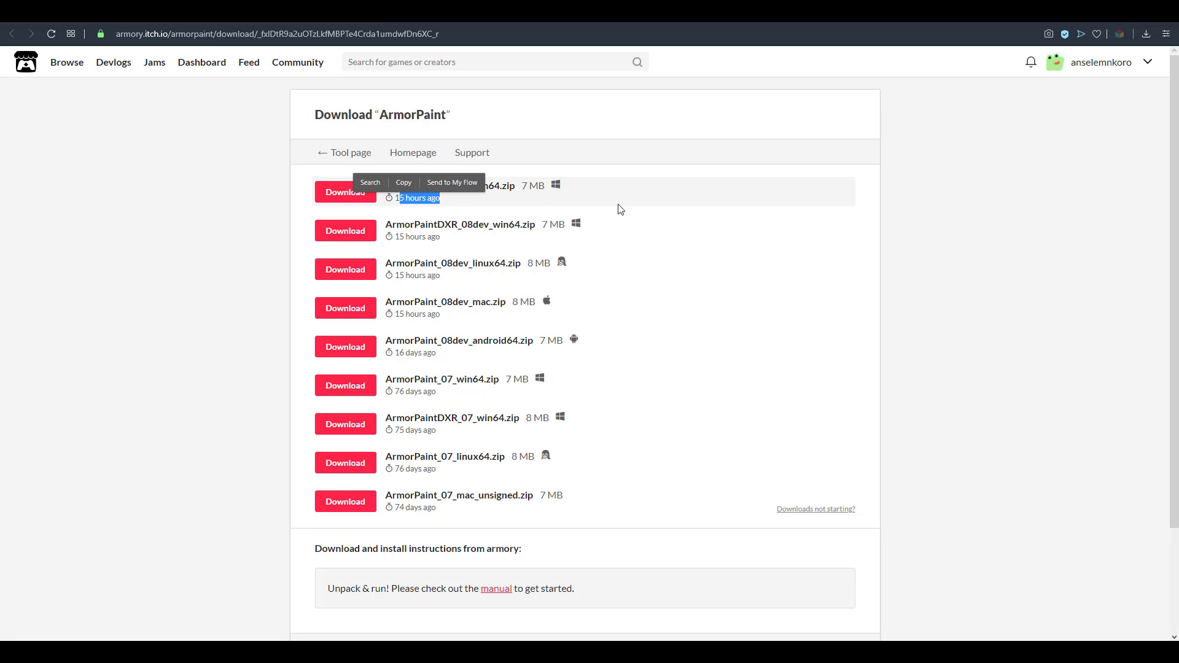
click(949, 226)
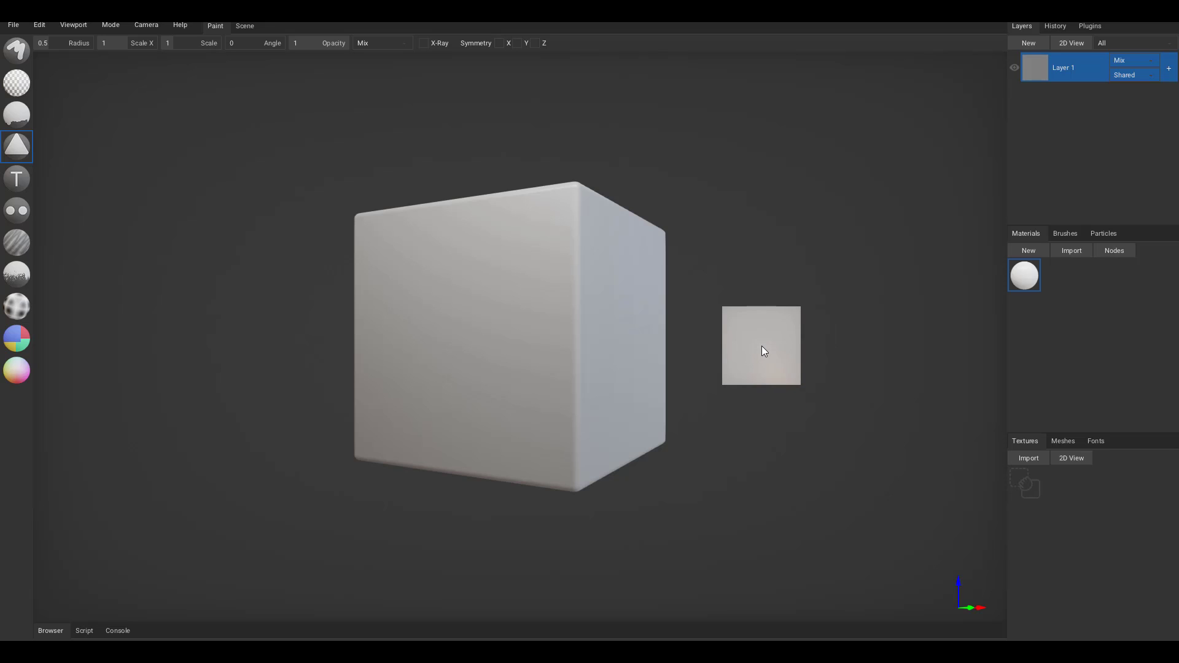
Activate the Brush tool and examine the default cube from several angles and distances, with the scene light rotated
click(16, 50)
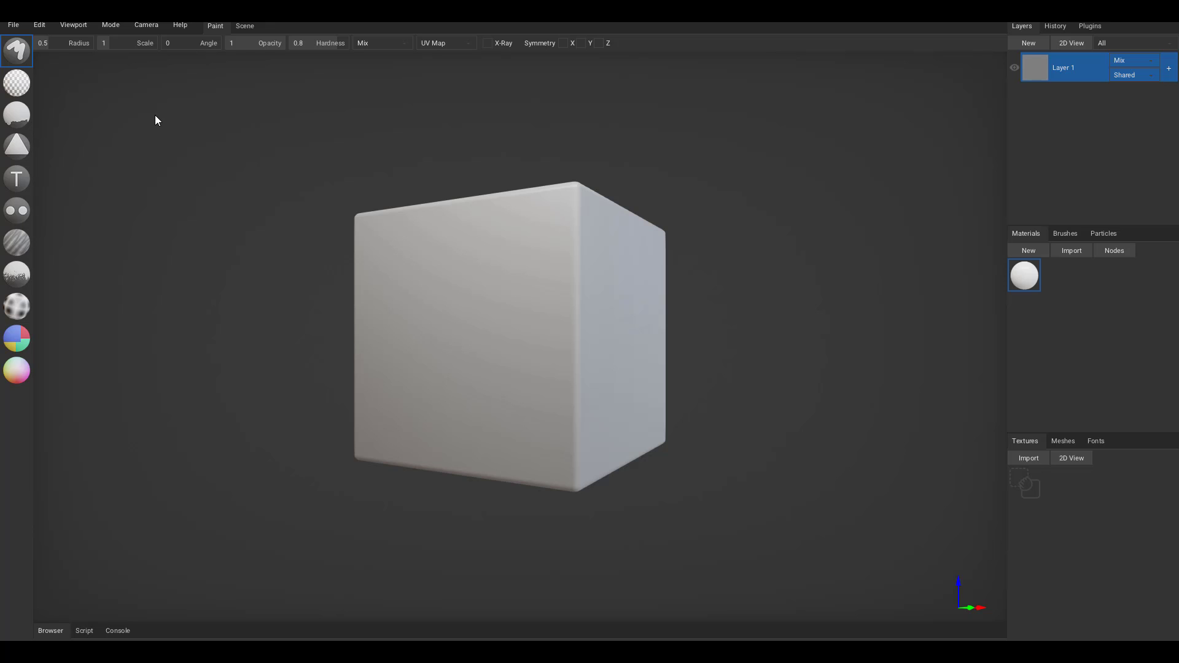
mouse_move(722, 225)
right_down()
mouse_move(724, 240)
mouse_move(848, 242)
mouse_move(776, 262)
mouse_move(722, 222)
right_up()
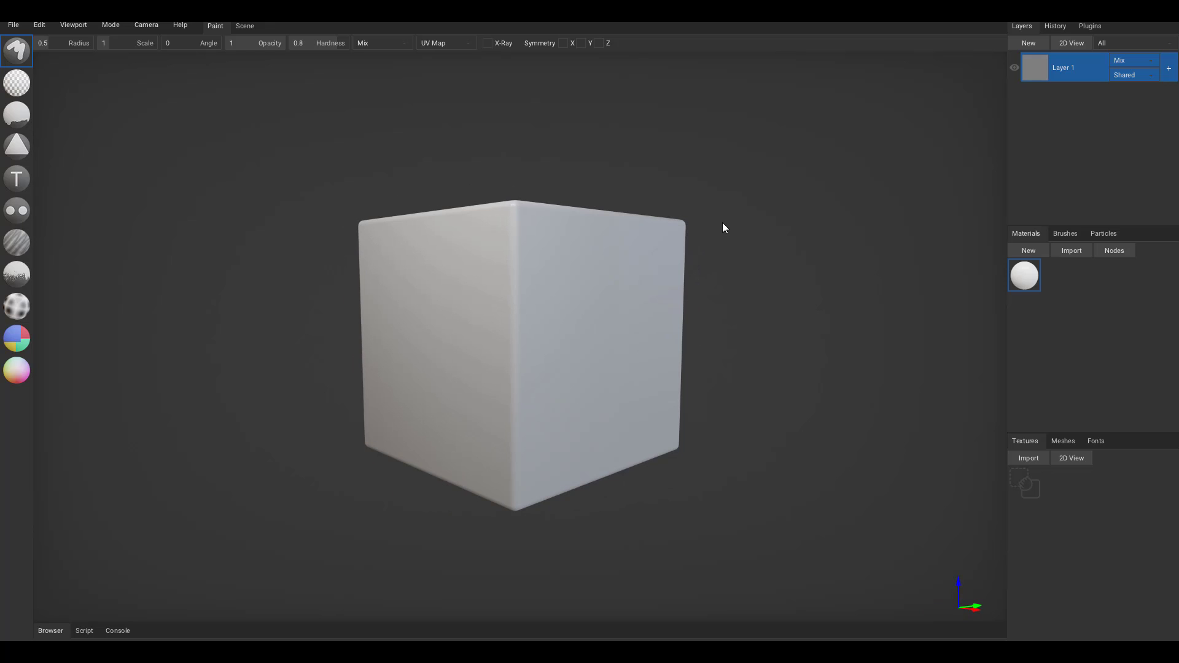
right_drag(750, 292, 745, 255)
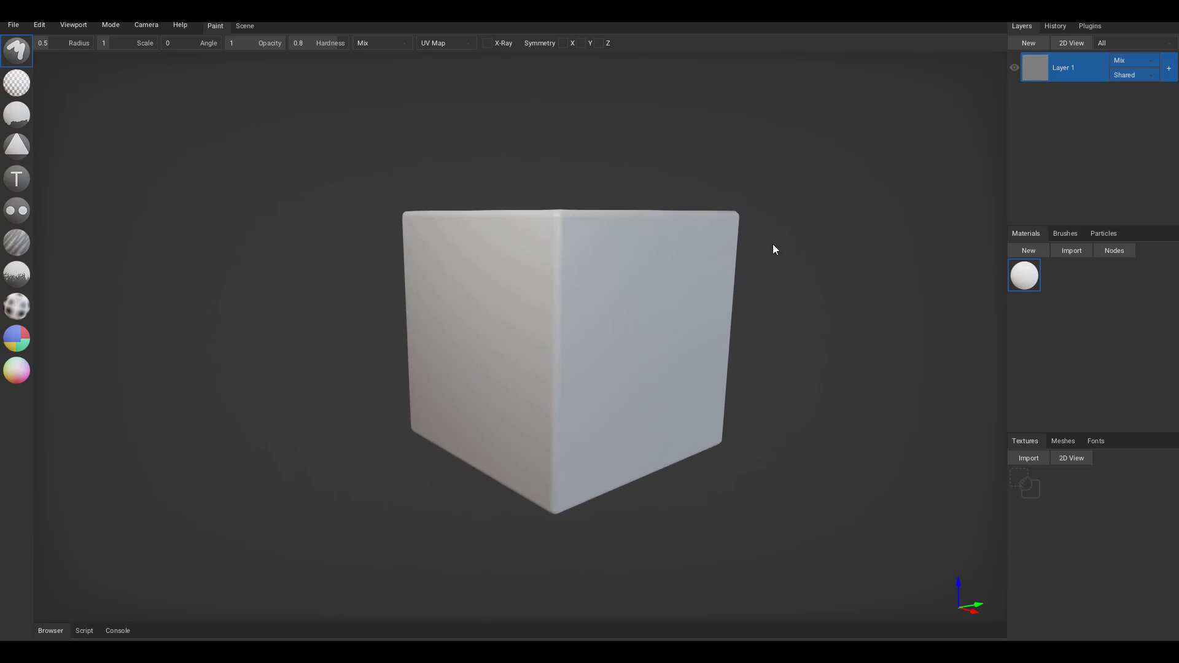
scroll(775, 248, up, 2)
scroll(782, 240, up, 3)
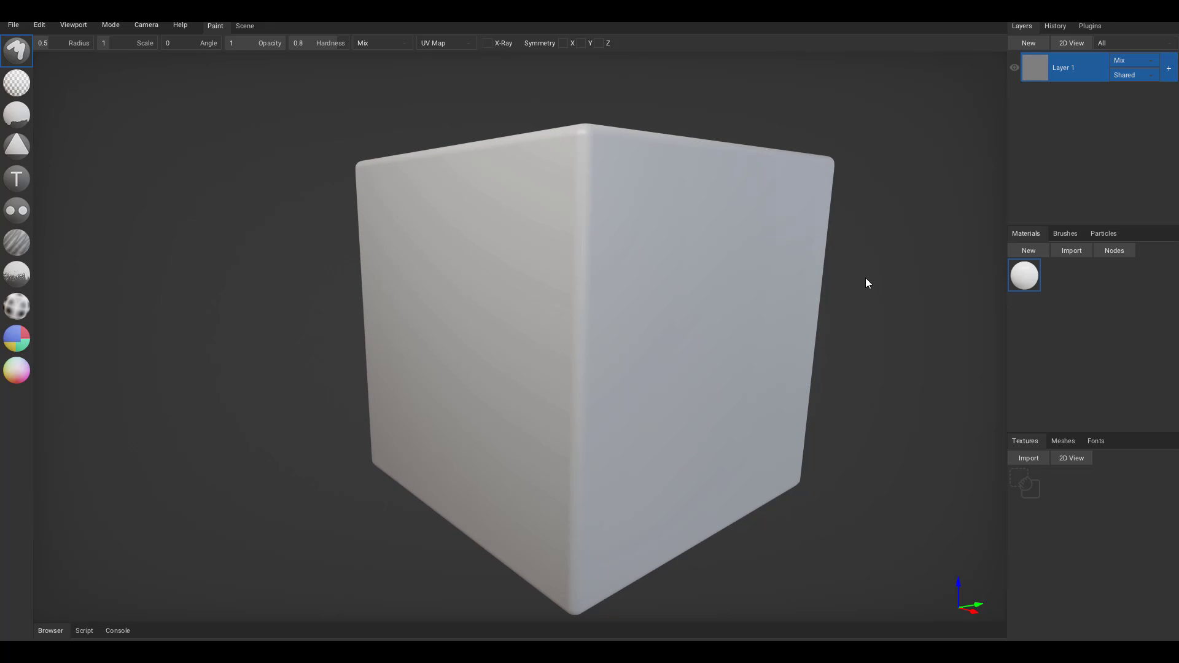
mouse_move(869, 275)
right_down()
mouse_move(790, 271)
mouse_move(858, 272)
right_up()
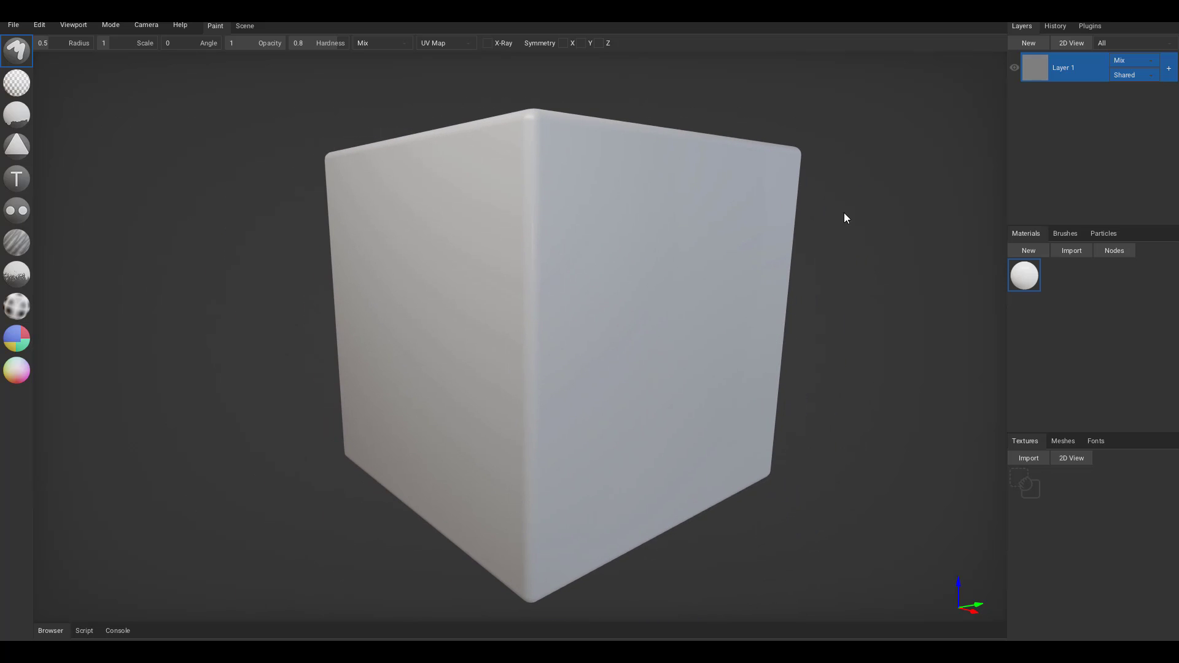
mouse_move(845, 215)
right_down()
mouse_move(830, 283)
mouse_move(835, 192)
mouse_move(740, 216)
mouse_move(827, 223)
right_up()
scroll(731, 292, up, 3)
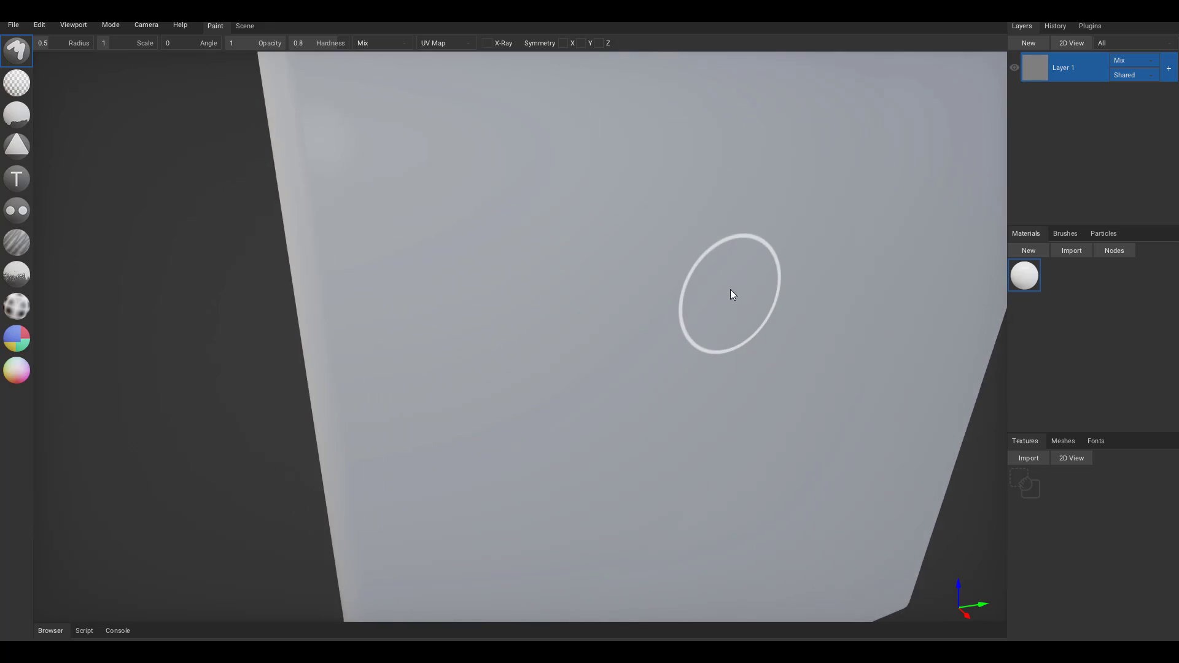
scroll(716, 363, down, 5)
right_drag(761, 374, 828, 337)
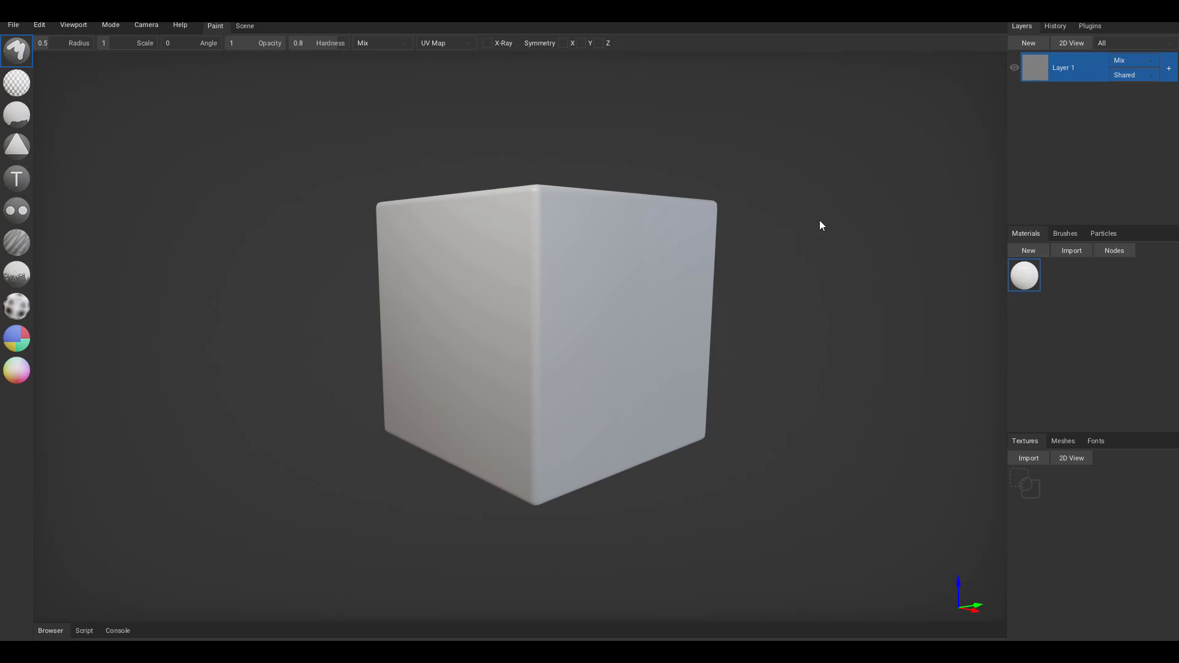
right_drag(821, 223, 764, 281)
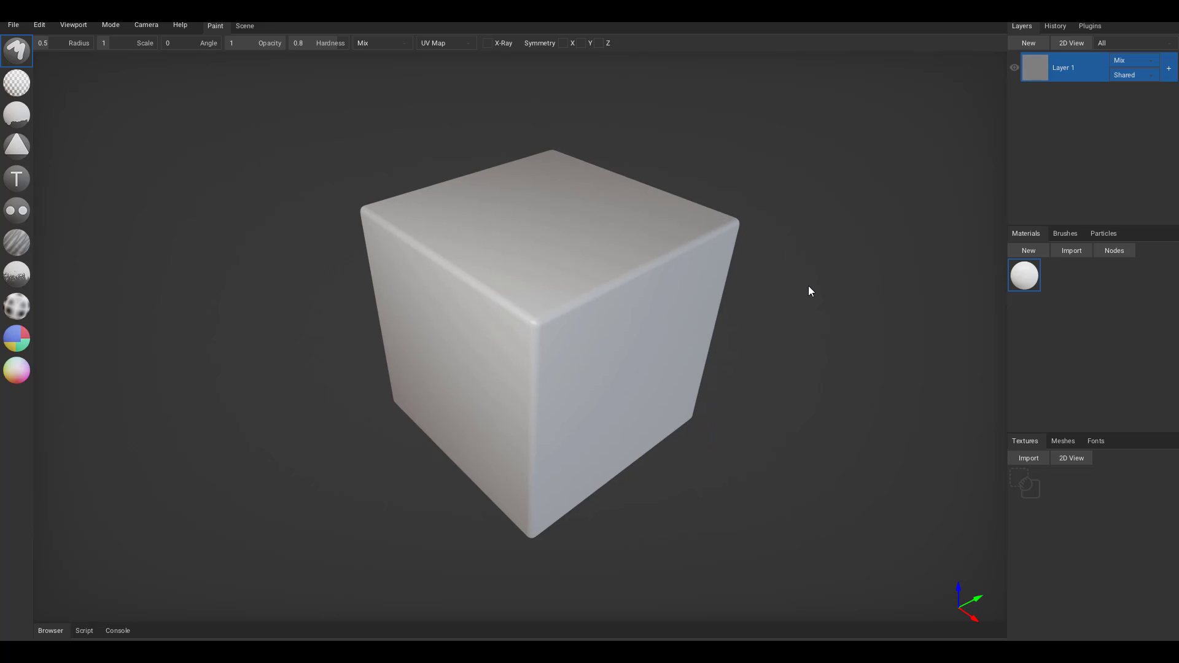
mouse_move(808, 286)
shift+middle_down()
mouse_move(450, 329)
mouse_move(232, 366)
mouse_move(184, 387)
mouse_move(635, 345)
mouse_move(866, 301)
mouse_move(698, 291)
mouse_move(390, 301)
mouse_move(160, 327)
mouse_move(572, 302)
mouse_move(739, 257)
shift+middle_up()
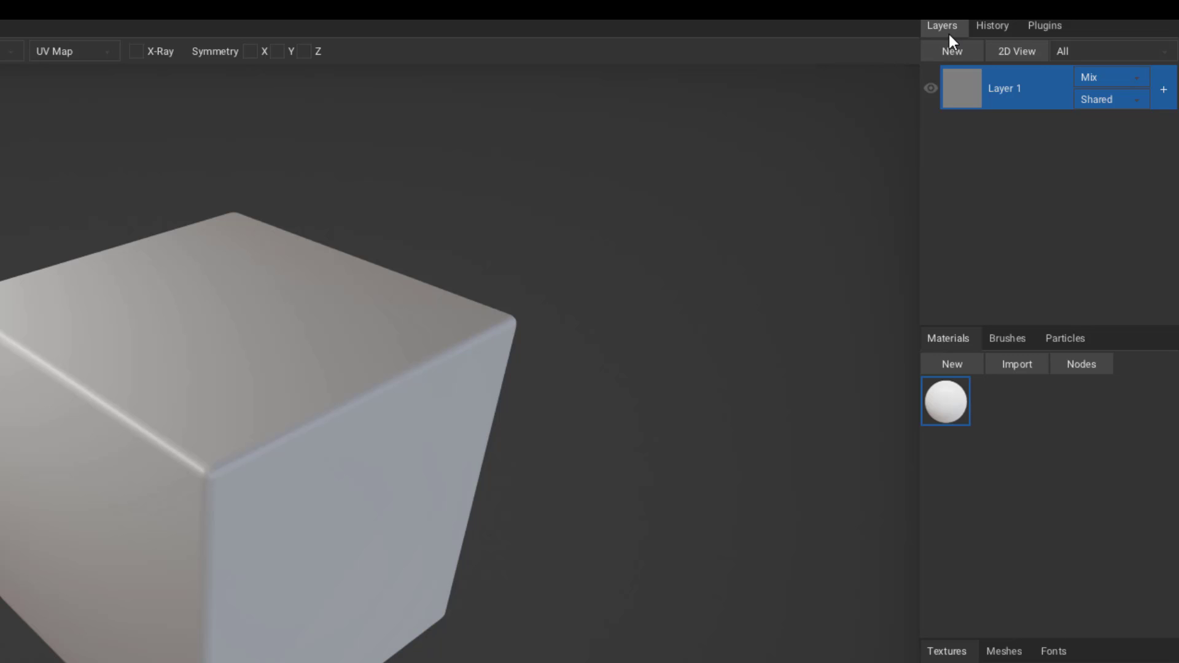
View the project's history and open the plugin manager to examine the available plugins
click(1000, 25)
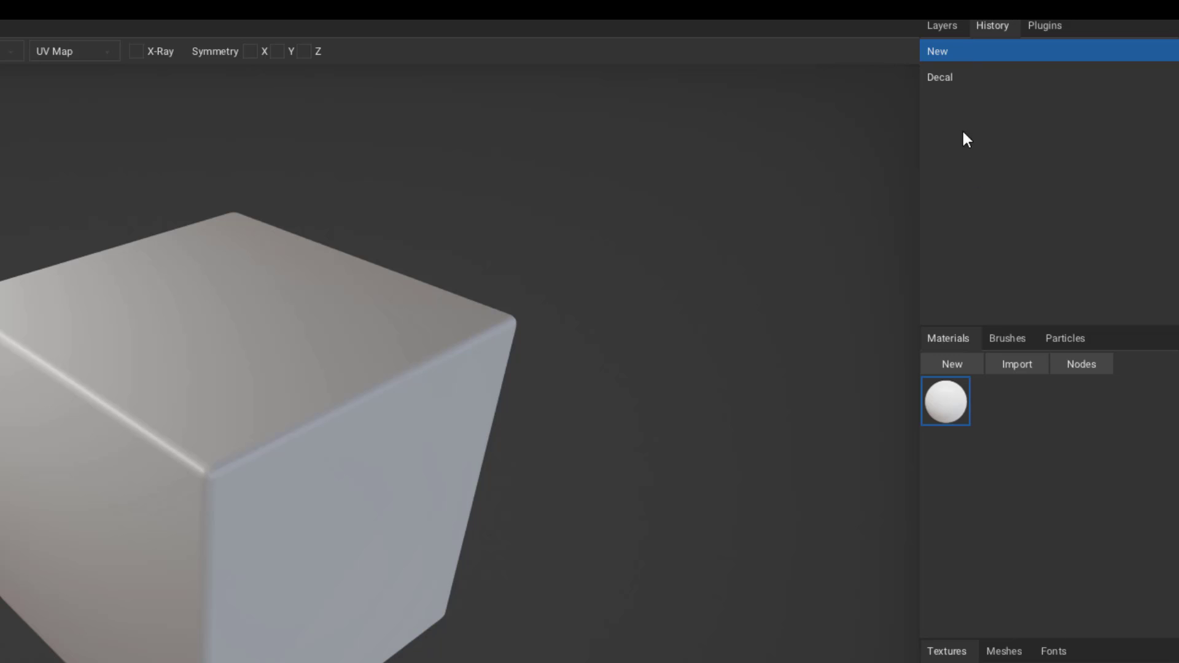
click(1039, 29)
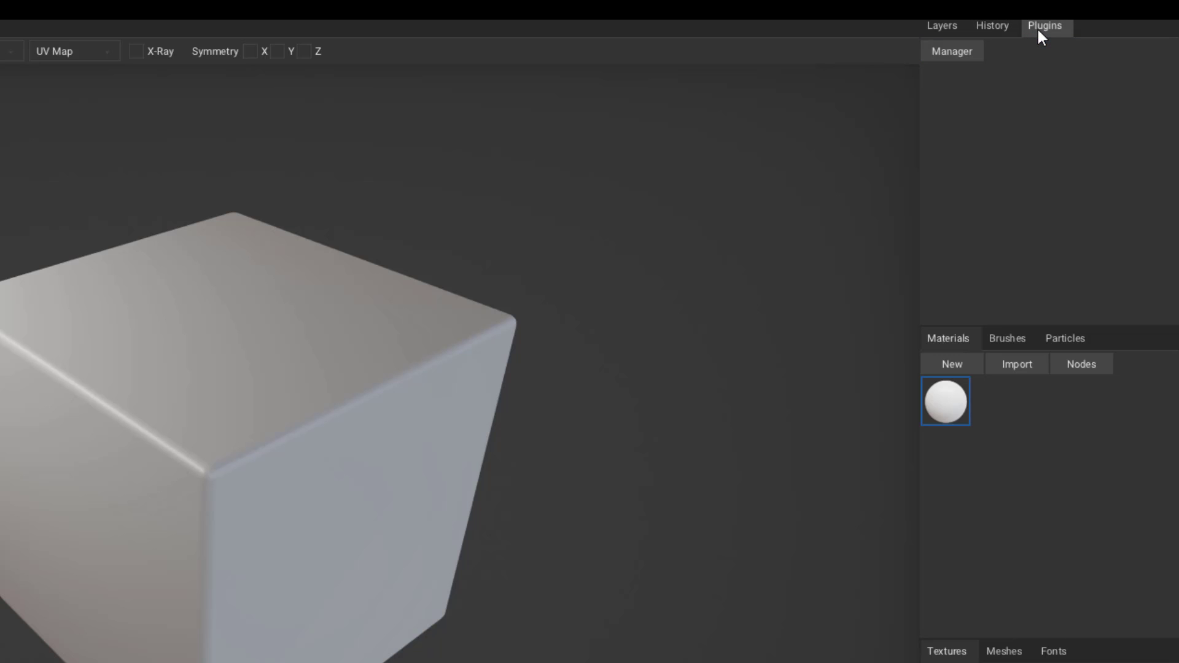
click(952, 51)
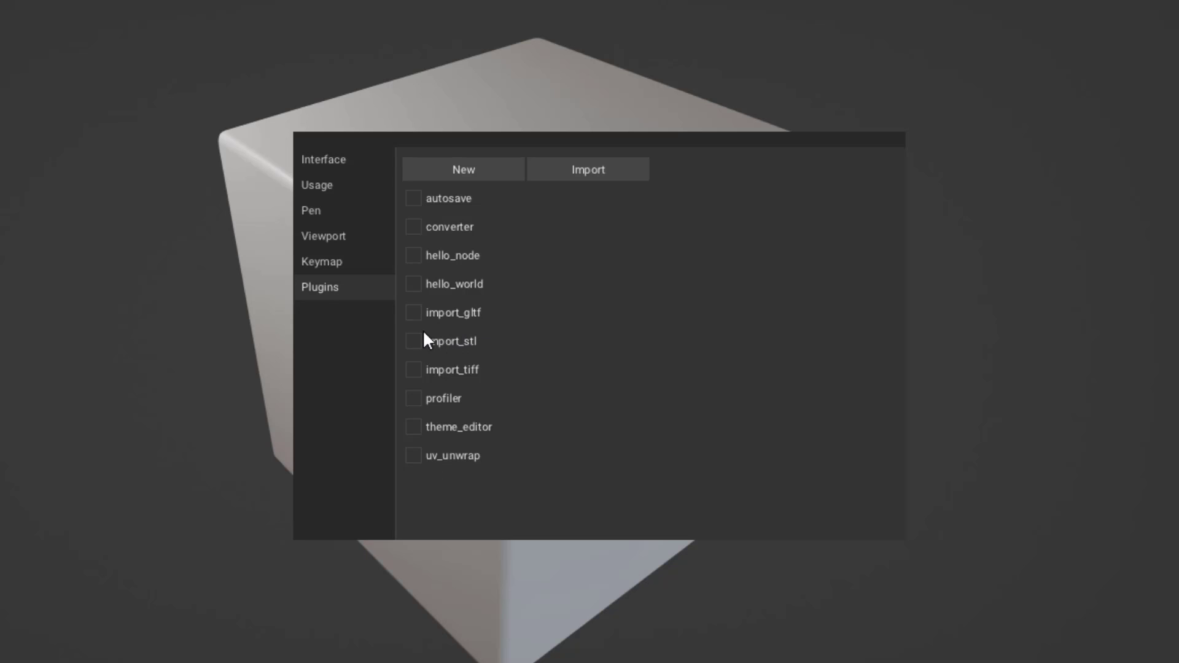
Review the keymap preferences and set the viewport vignette to 0.39
click(360, 261)
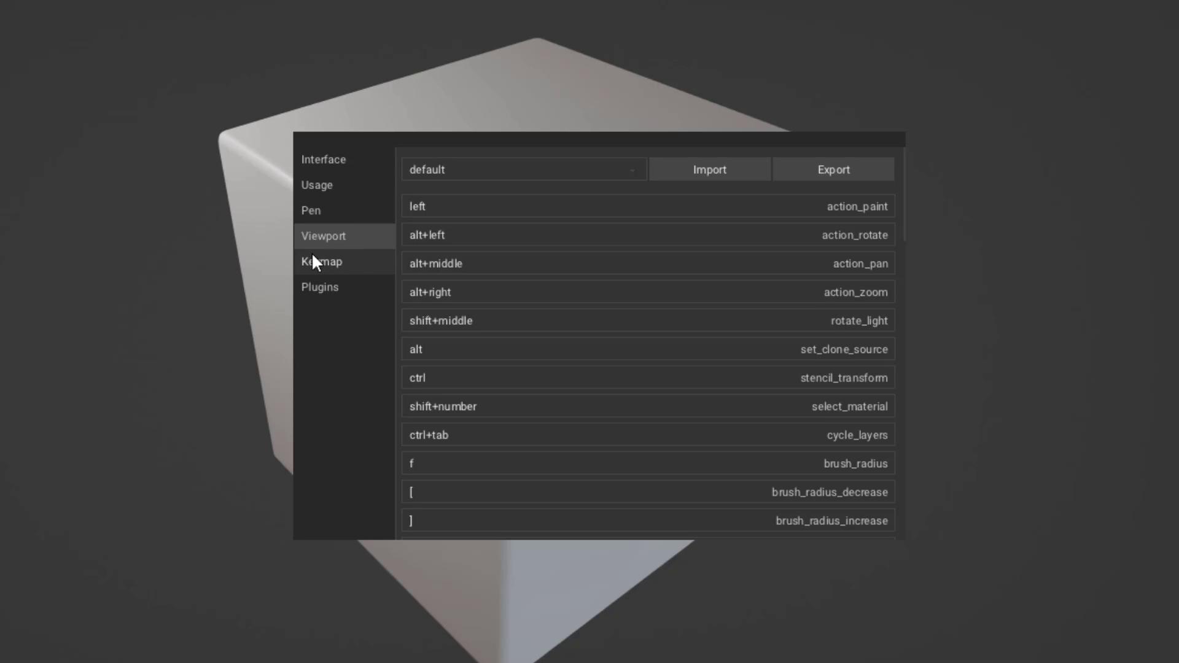
click(352, 241)
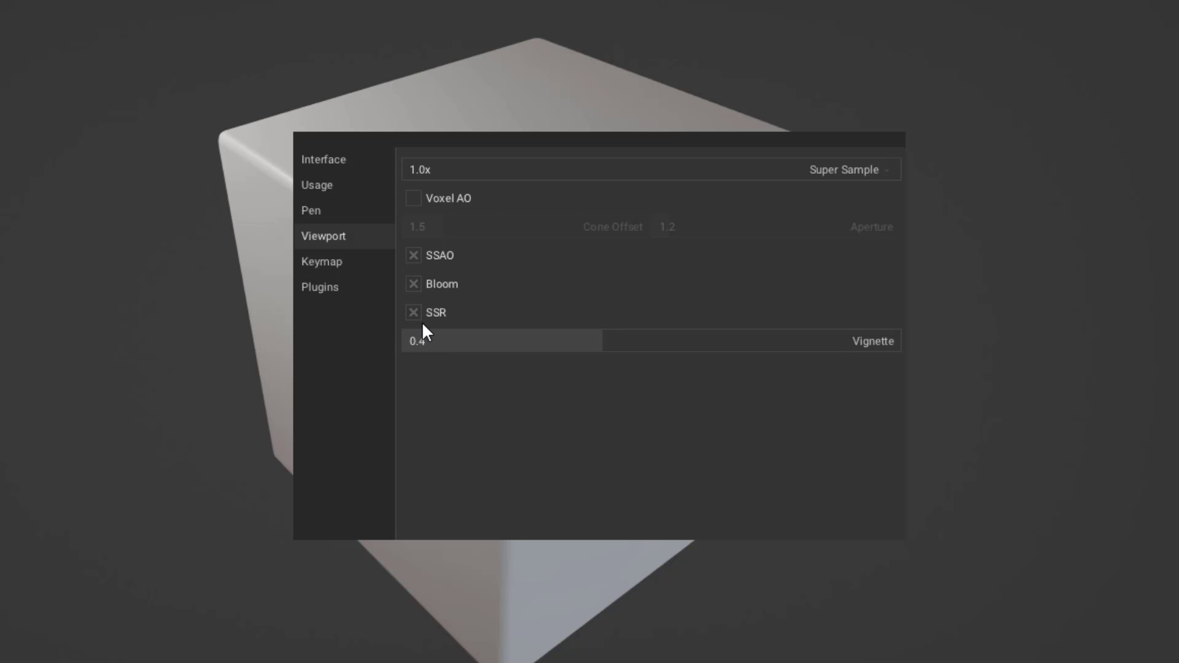
mouse_move(580, 342)
mouse_down()
mouse_move(723, 339)
mouse_move(540, 339)
mouse_move(751, 341)
mouse_move(589, 341)
mouse_up()
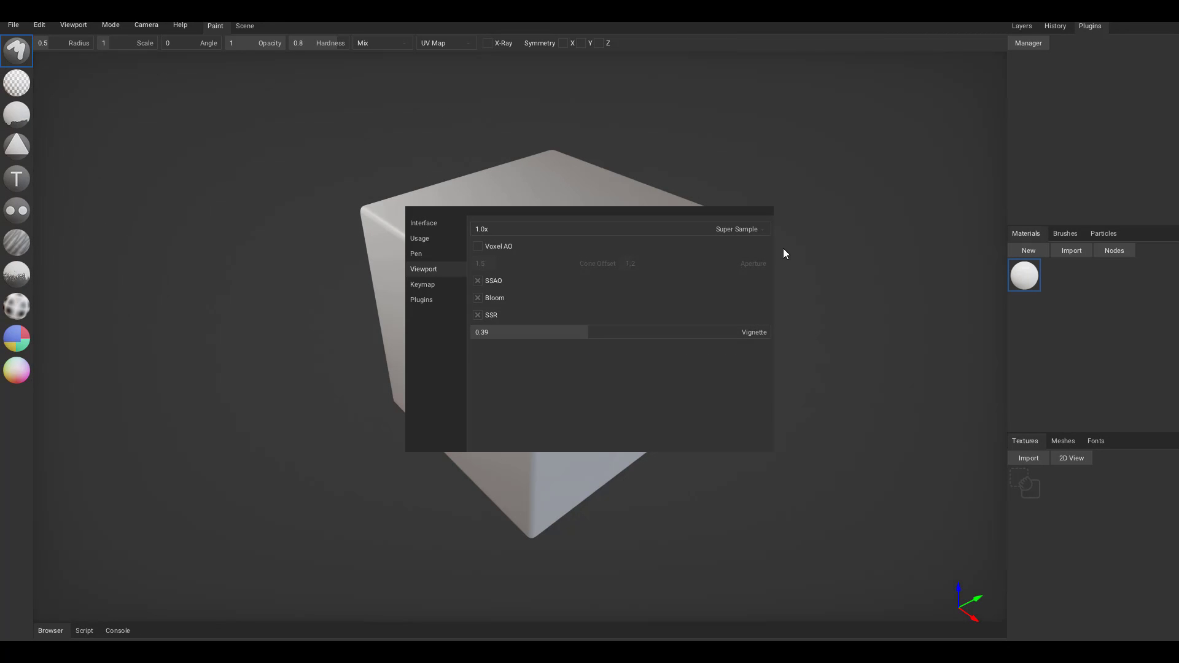
Review the pen and usage preferences, close the preferences and show the history again
click(443, 250)
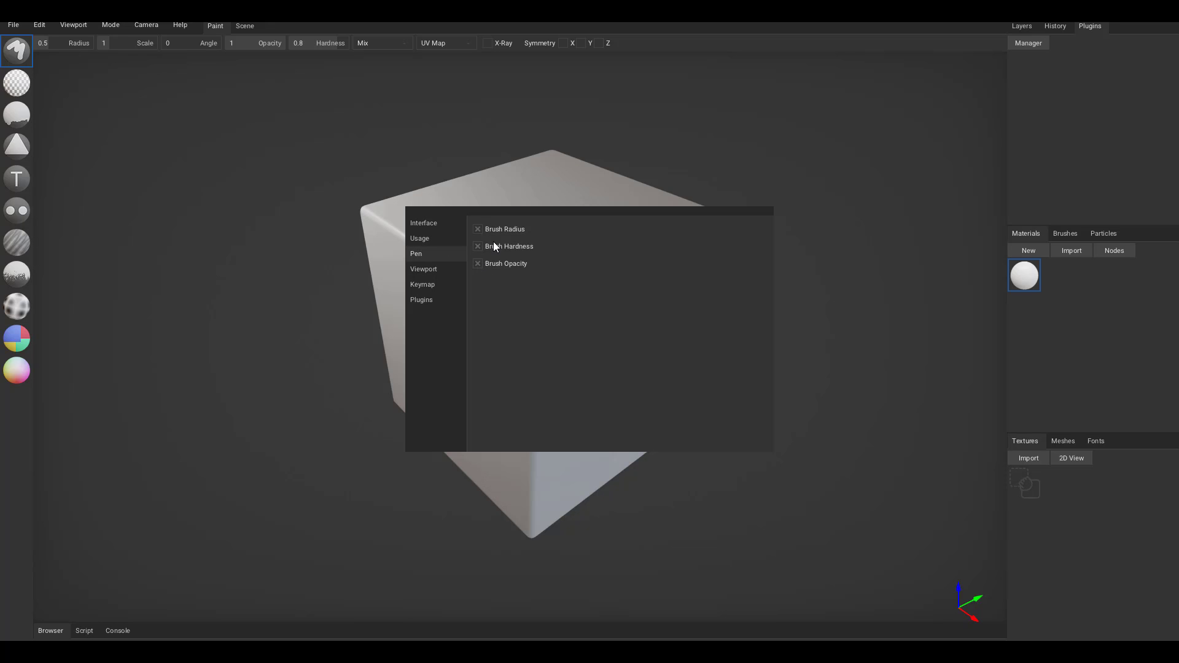
click(444, 237)
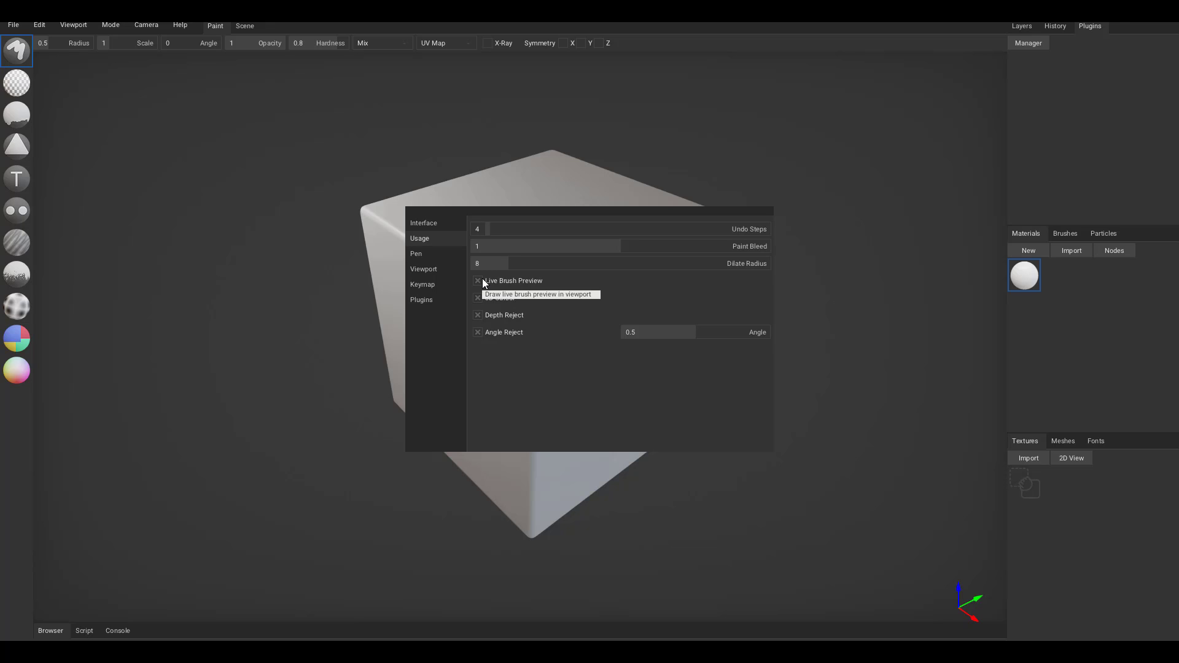
click(1054, 26)
click(1061, 25)
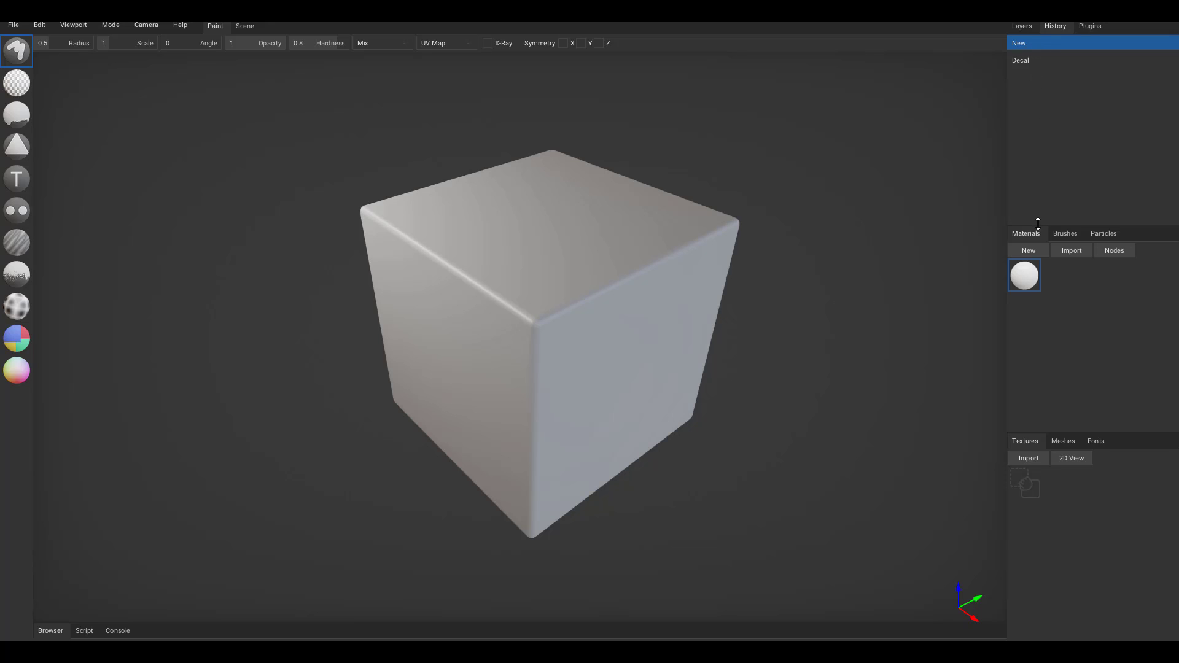
Reopen the preferences through the plugin manager and display the interface settings
click(1091, 26)
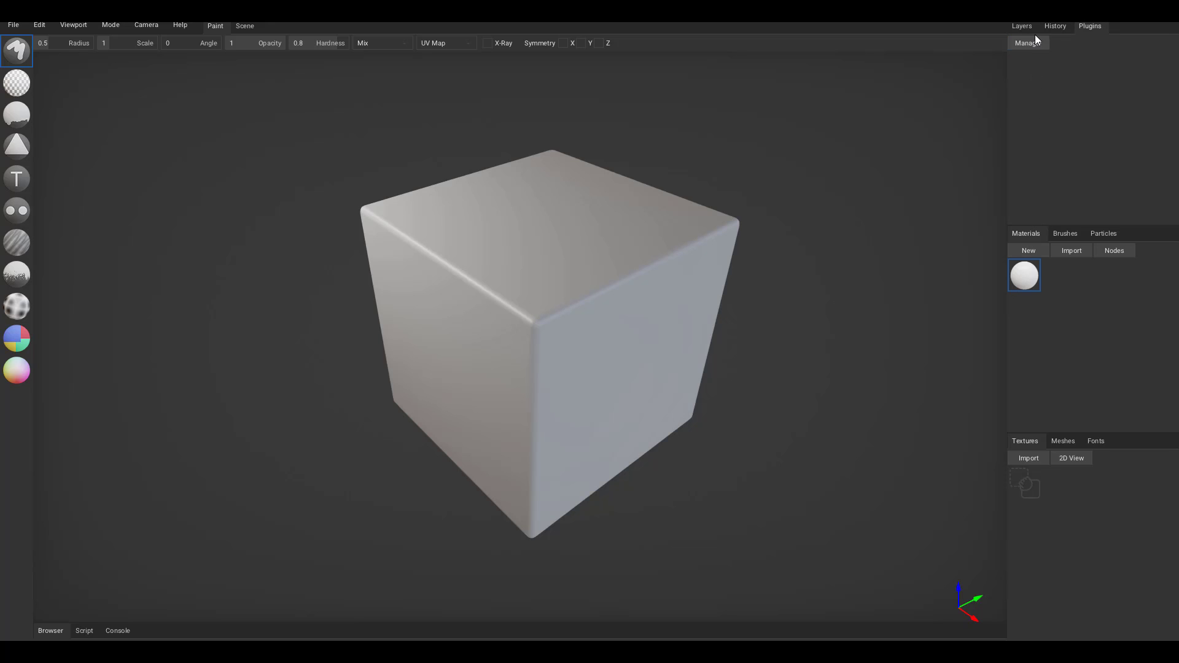
click(1029, 43)
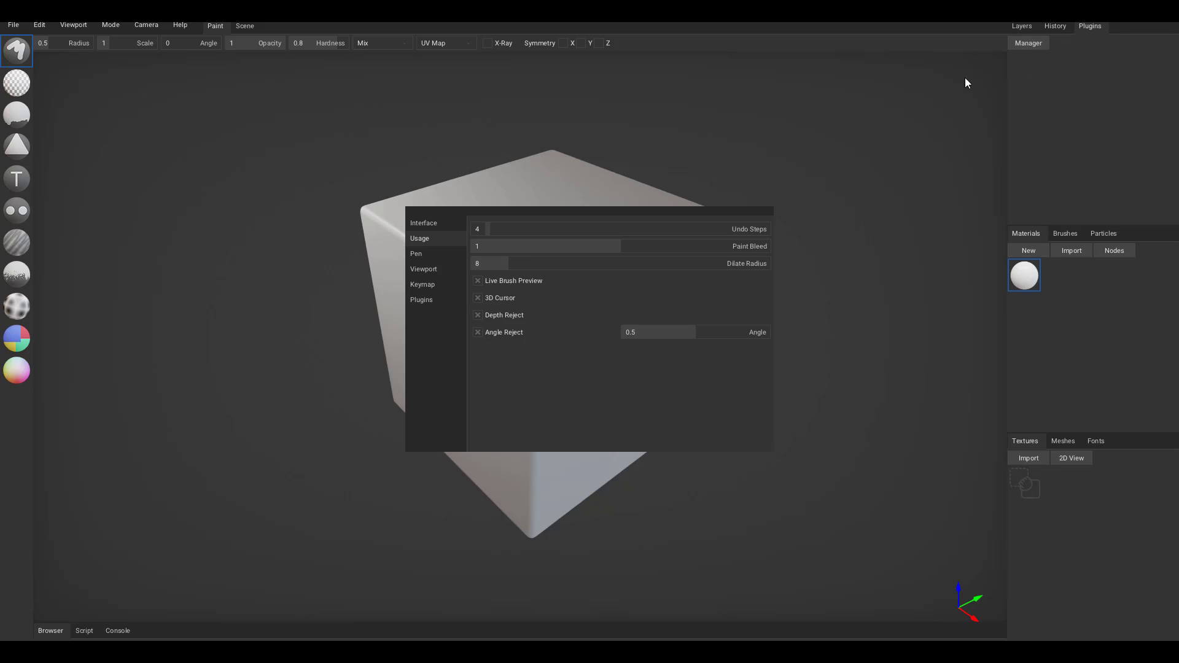
click(430, 240)
click(444, 223)
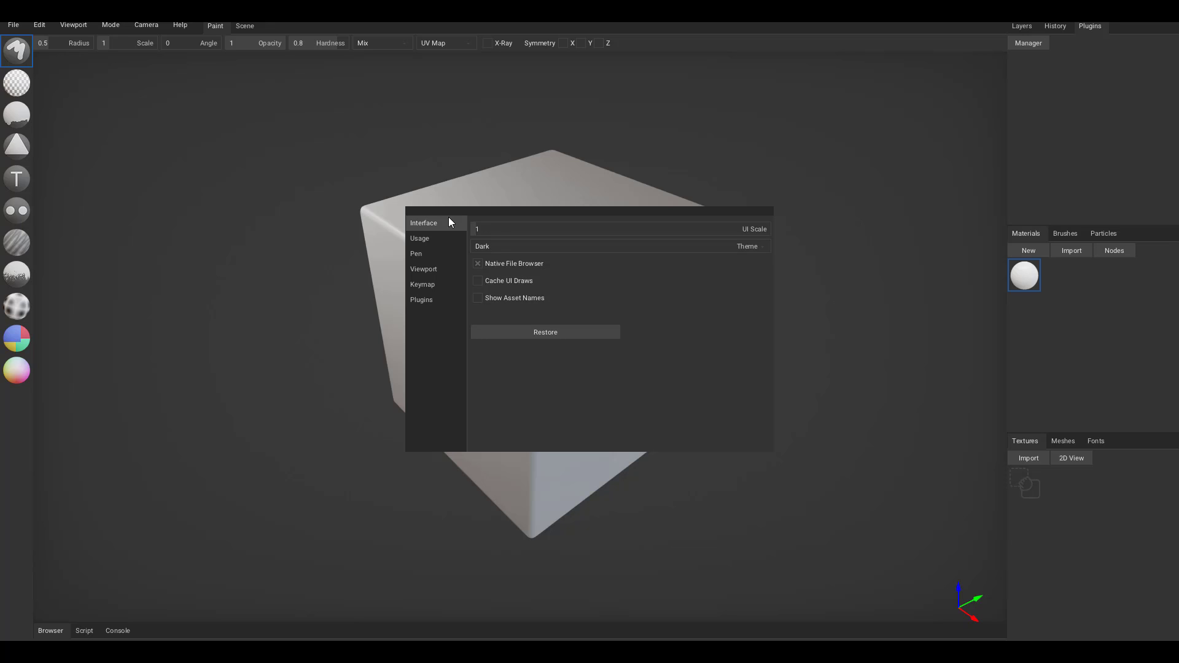
Try the Light interface theme, switch back to Dark and close the preferences
click(763, 244)
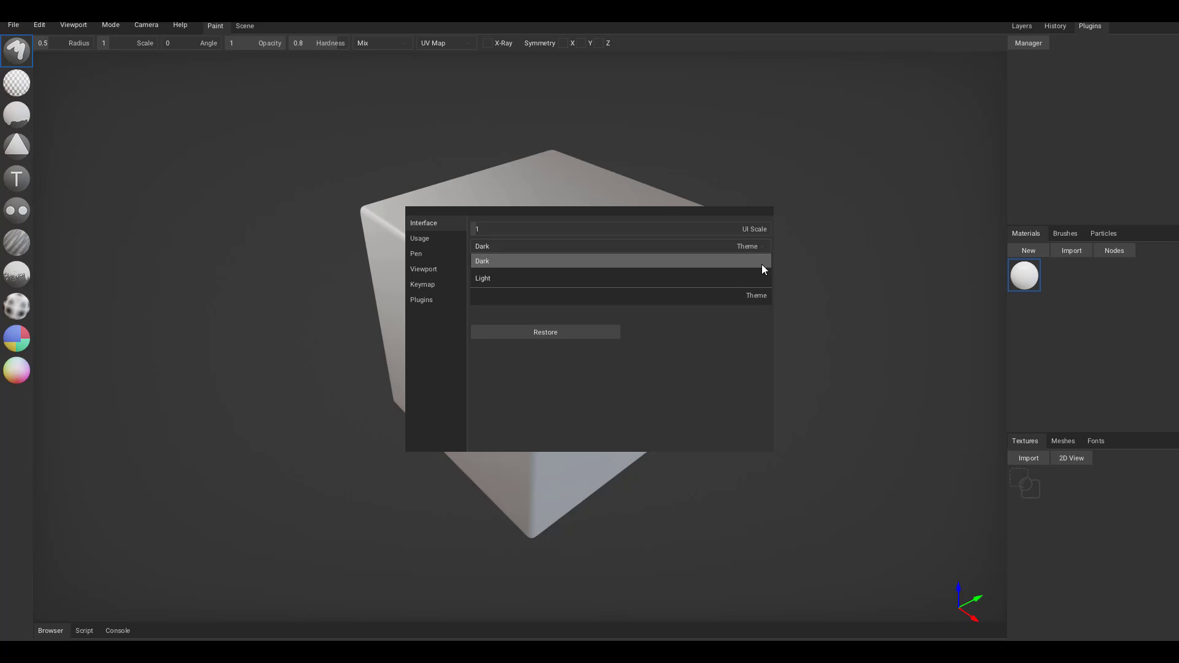
click(725, 280)
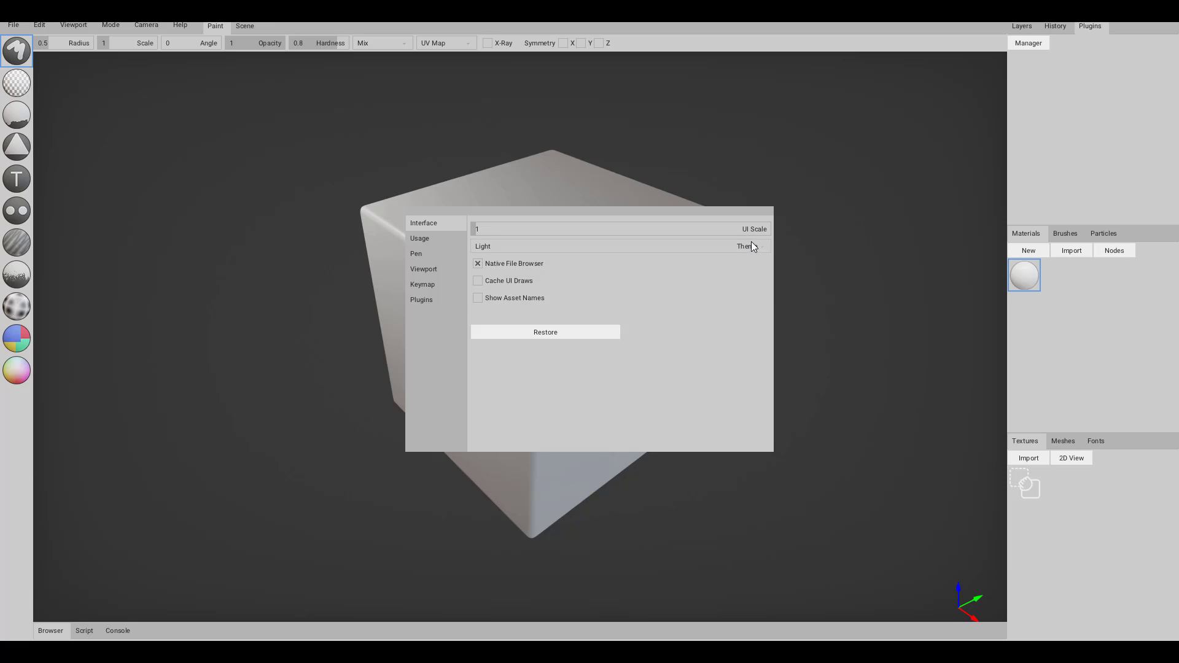
click(755, 244)
click(714, 262)
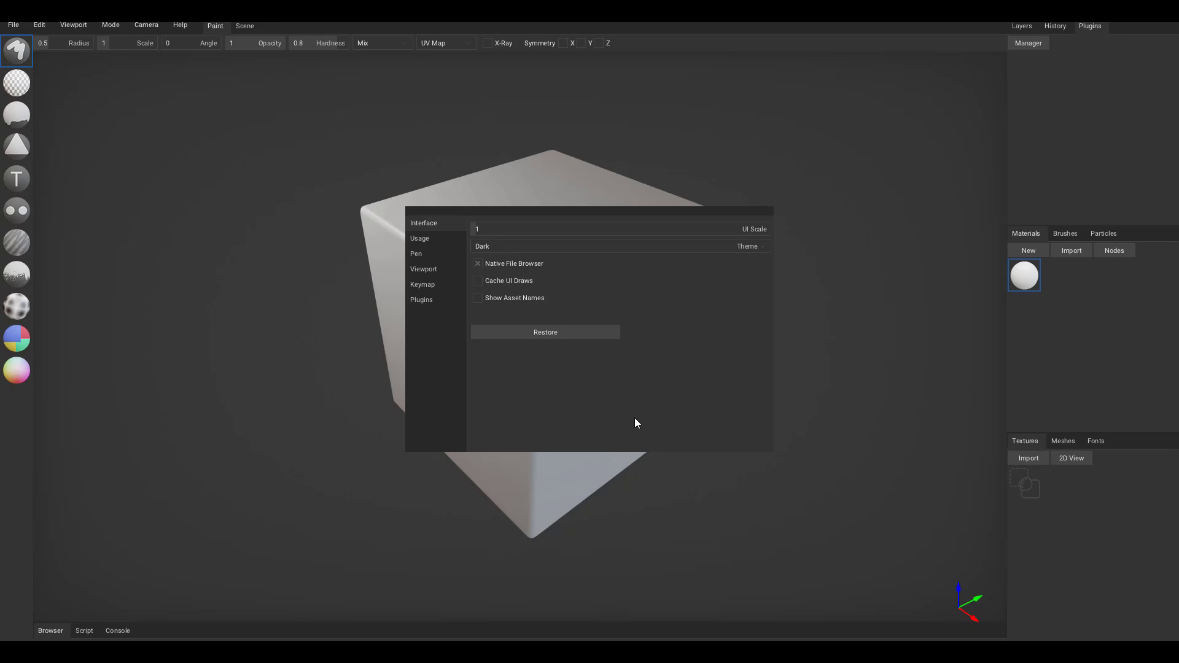
click(800, 169)
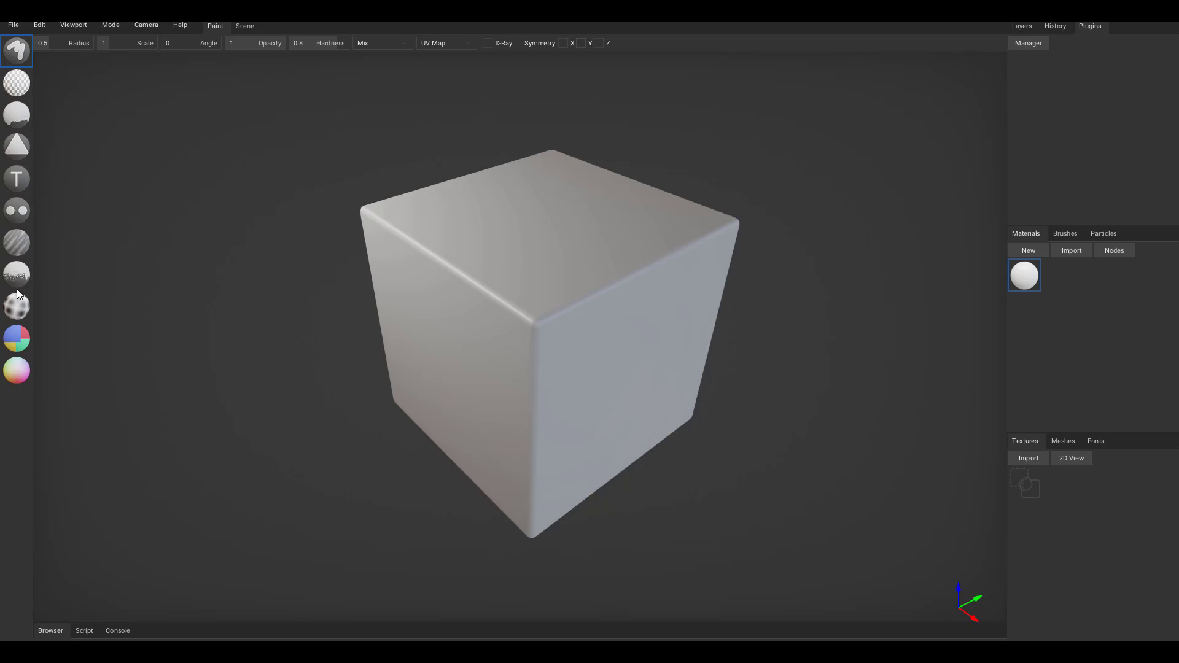
Look at the options of the Decal and Fill tools and make the Eraser the active tool
click(20, 146)
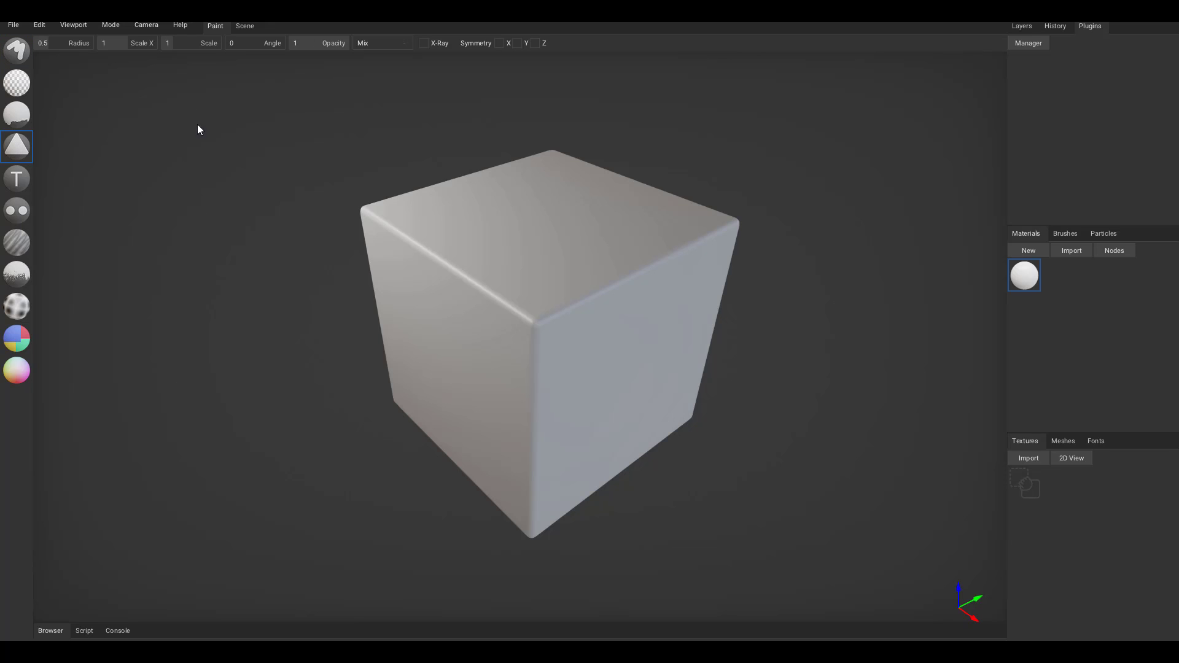
click(5, 109)
click(13, 84)
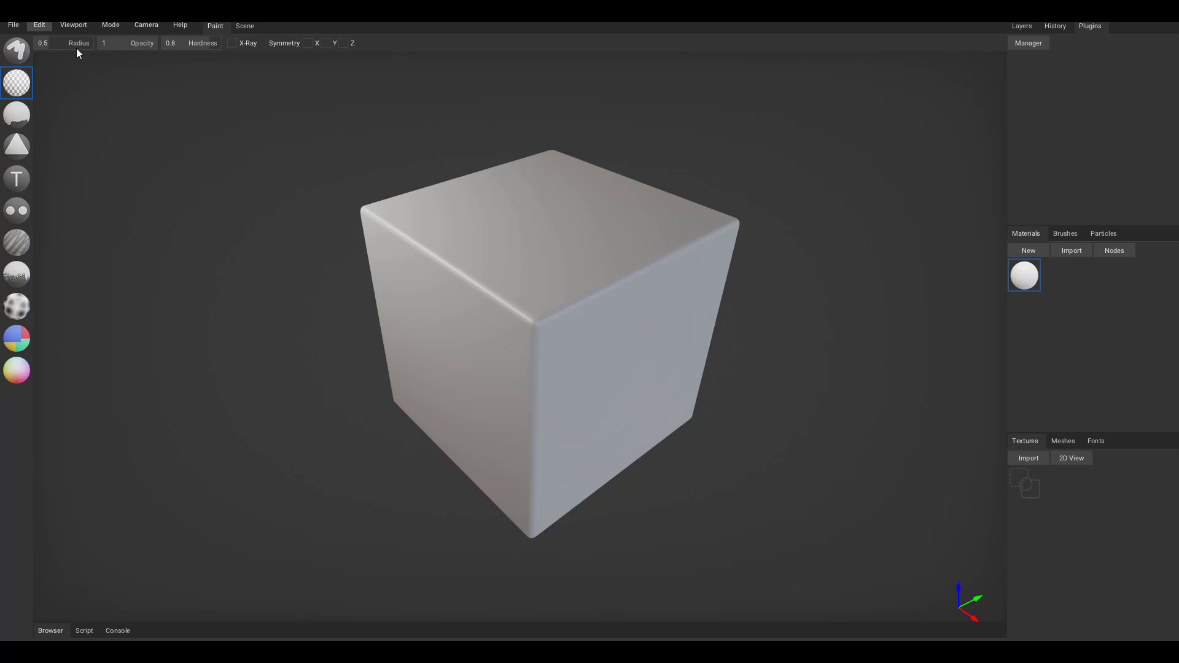
Activate the Brush tool and show the layer list
click(18, 48)
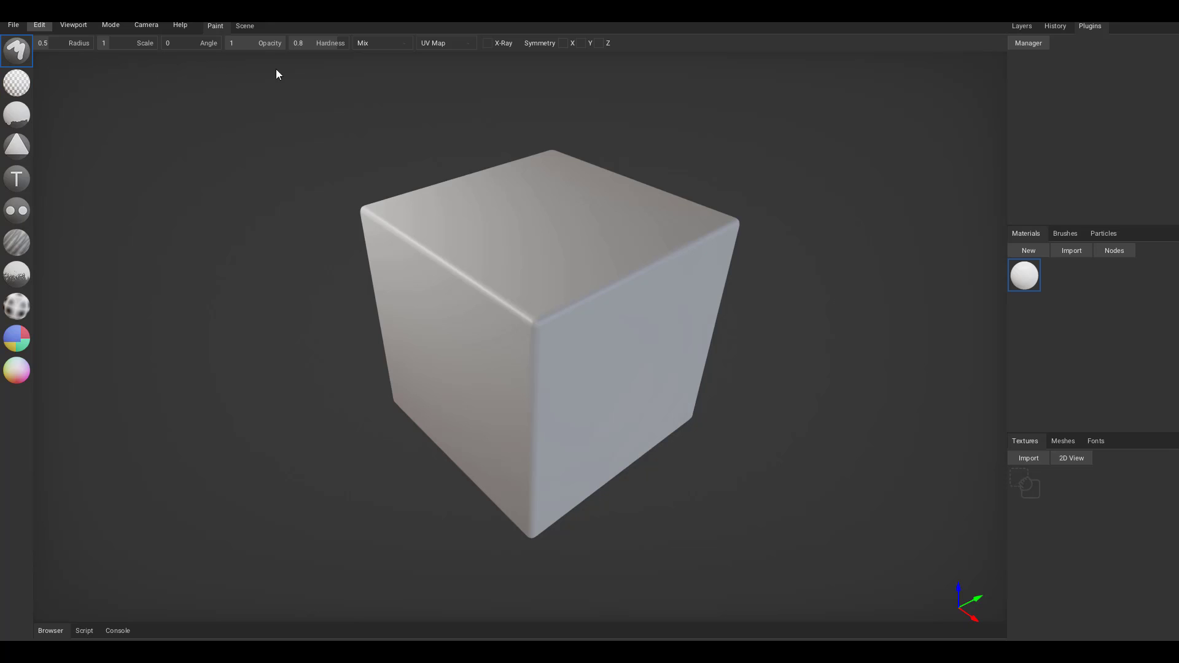
key(b)
click(1029, 27)
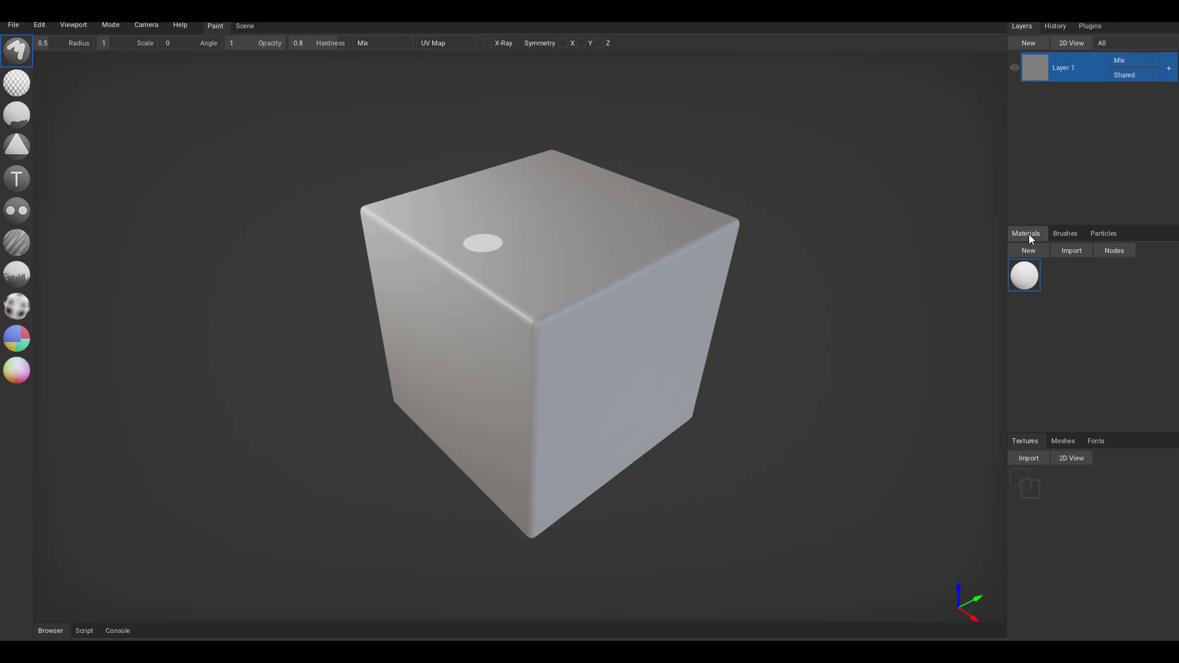
Look at the Brushes and Particles lists and return to the Materials list
click(1070, 234)
click(1108, 233)
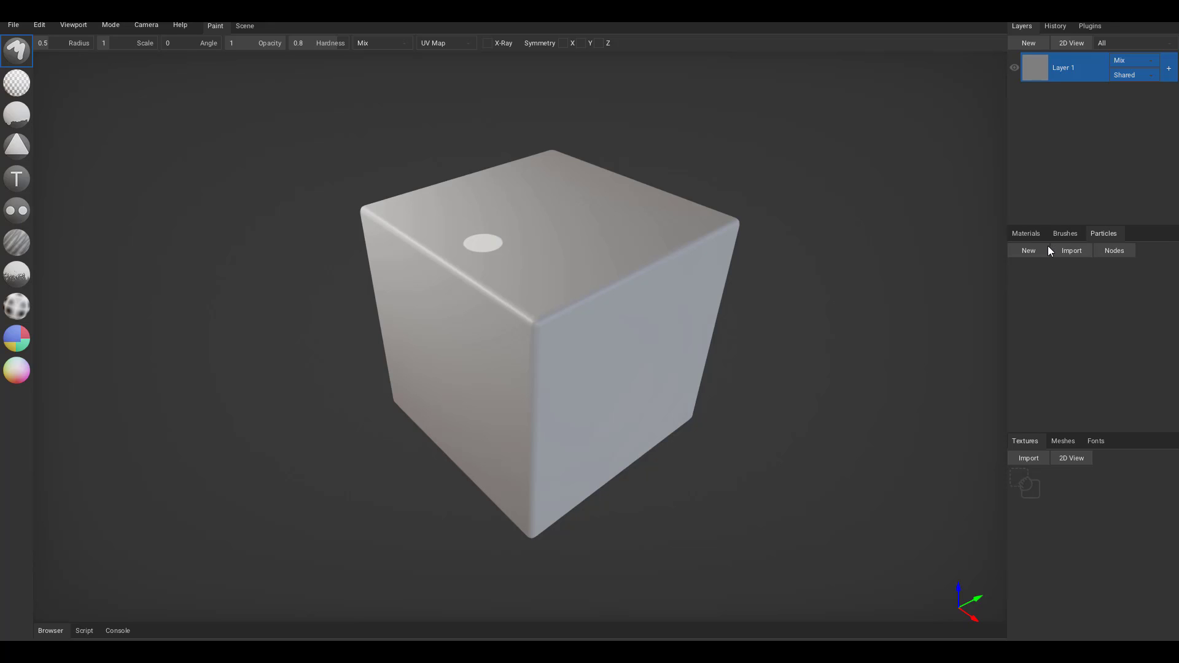
click(1038, 233)
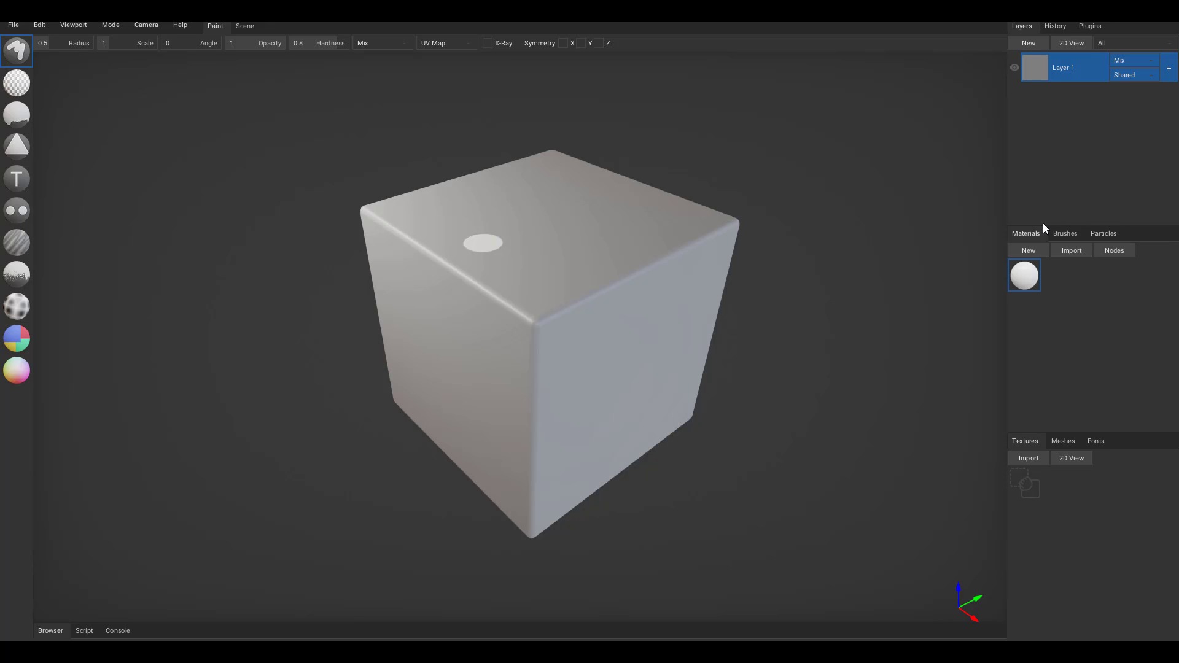
Open the default material's node graph and move the RGB and Material Output nodes further down
double_click(1026, 274)
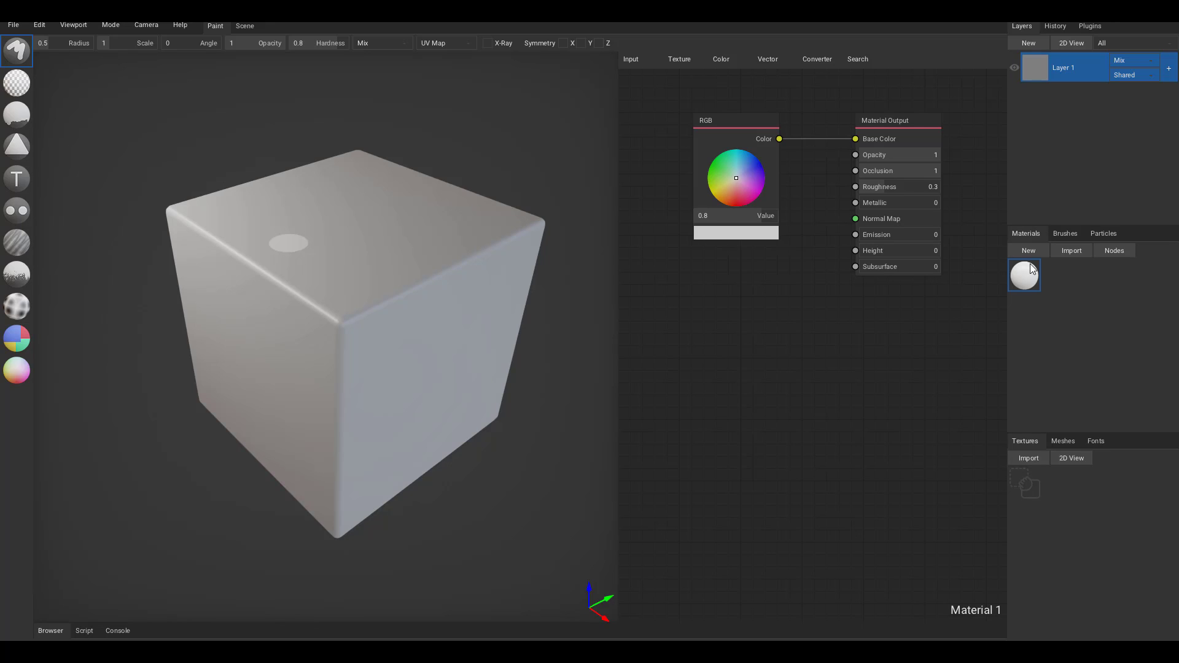
drag(782, 331, 958, 144)
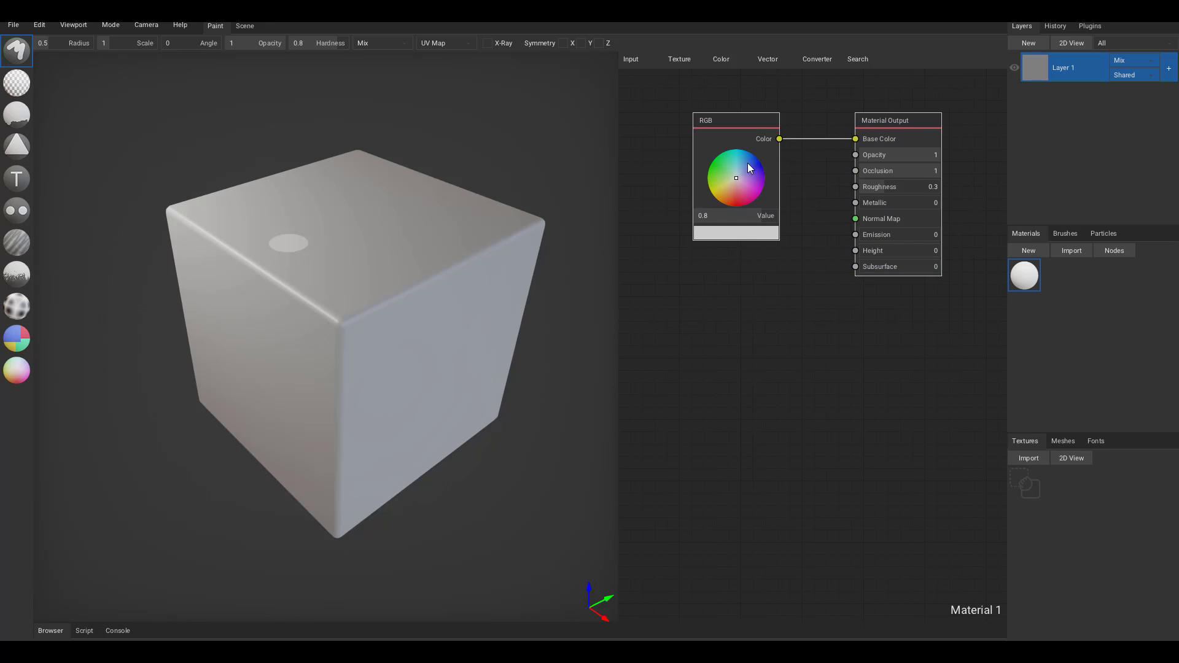
drag(743, 147, 745, 279)
drag(659, 294, 950, 74)
drag(910, 121, 903, 229)
click(806, 307)
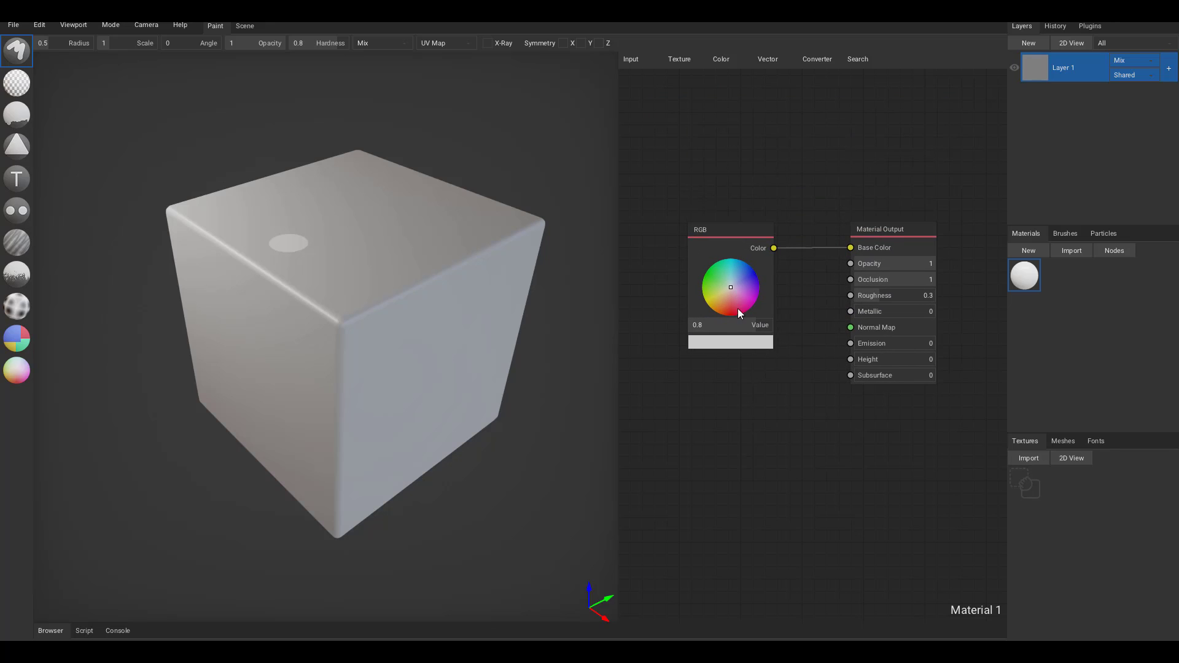
Set the RGB node's value to 1 and paint white strokes down the cube's front vertical edge
drag(724, 328, 811, 324)
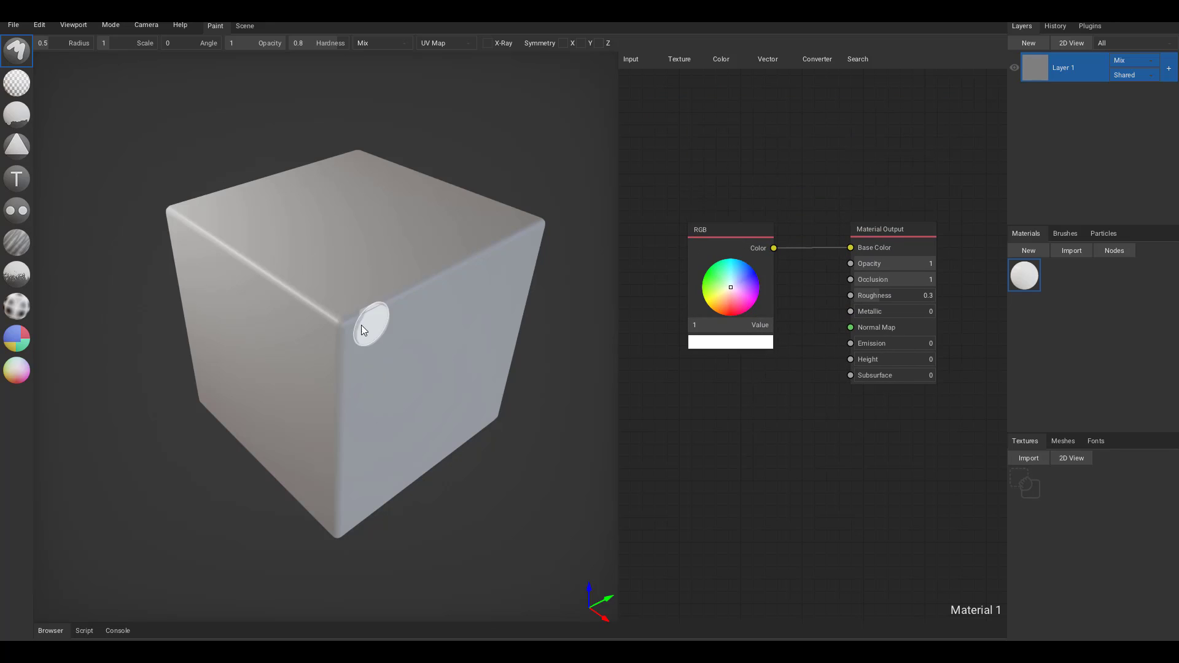
mouse_move(362, 325)
mouse_down()
mouse_move(334, 357)
mouse_move(338, 292)
mouse_move(353, 414)
mouse_move(337, 477)
mouse_move(382, 315)
mouse_move(374, 414)
mouse_move(392, 506)
mouse_move(408, 279)
mouse_move(434, 194)
mouse_up()
click(435, 195)
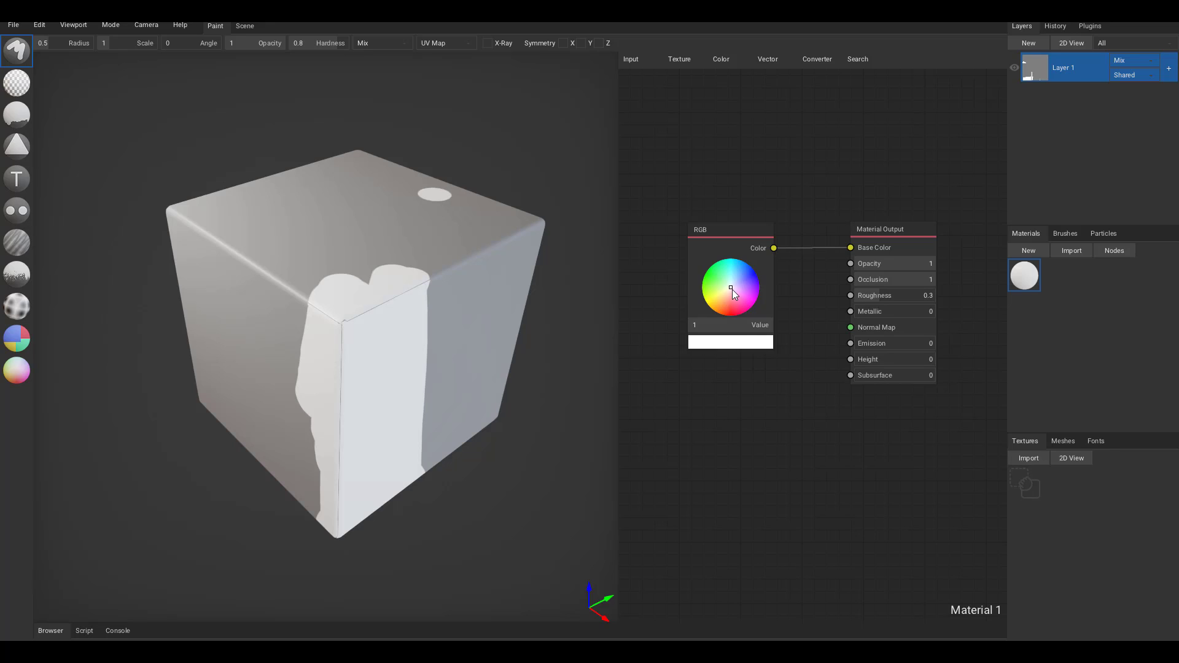
Change the material's colour to orange-yellow and paint along the front edge of the cube's top face
drag(735, 292, 713, 309)
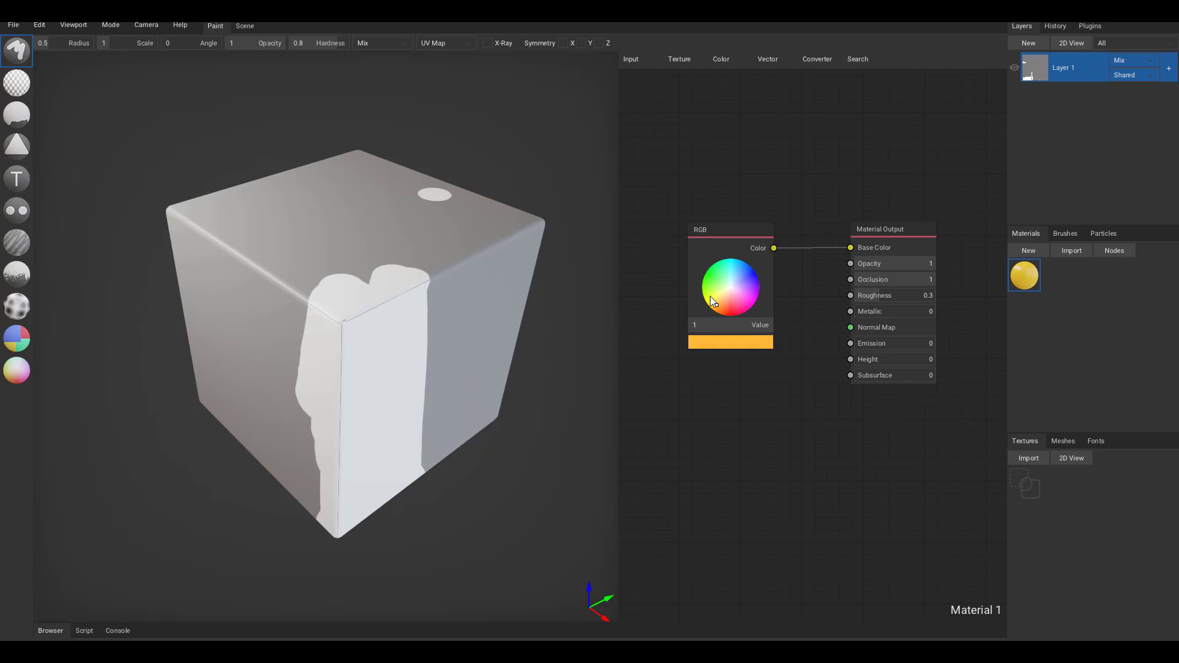
mouse_move(386, 270)
mouse_down()
mouse_move(351, 274)
mouse_move(518, 227)
mouse_move(448, 250)
mouse_up()
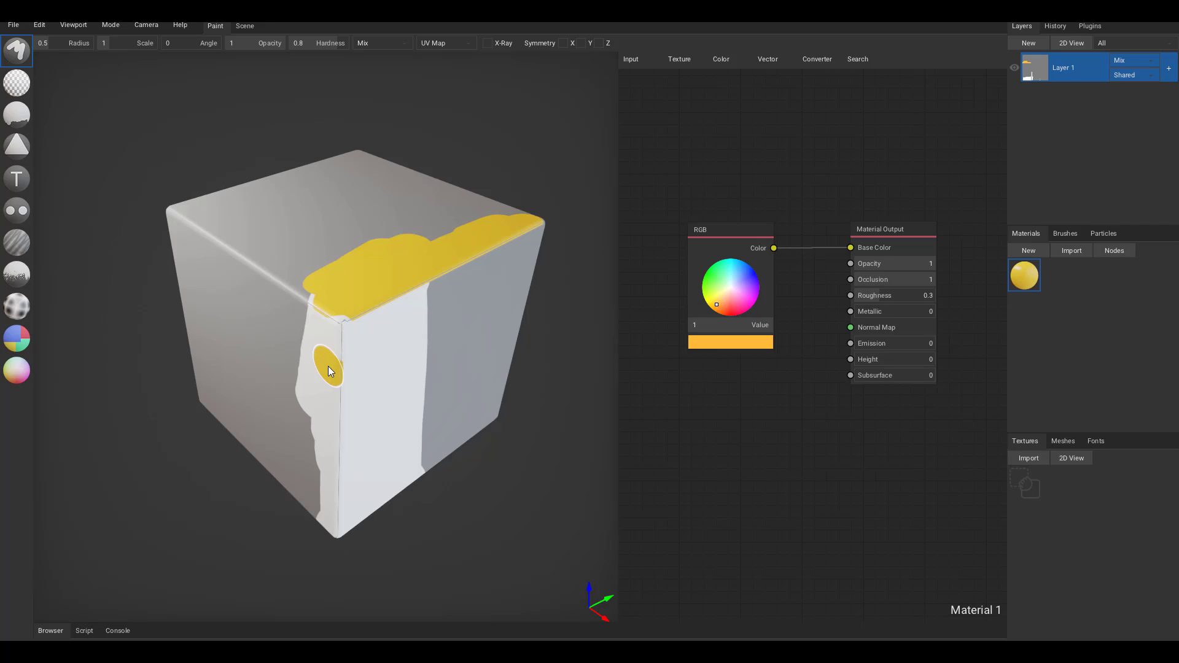
Open Layer 1 in the 2D view and overlay the UV map to inspect the painted strokes
double_click(1034, 70)
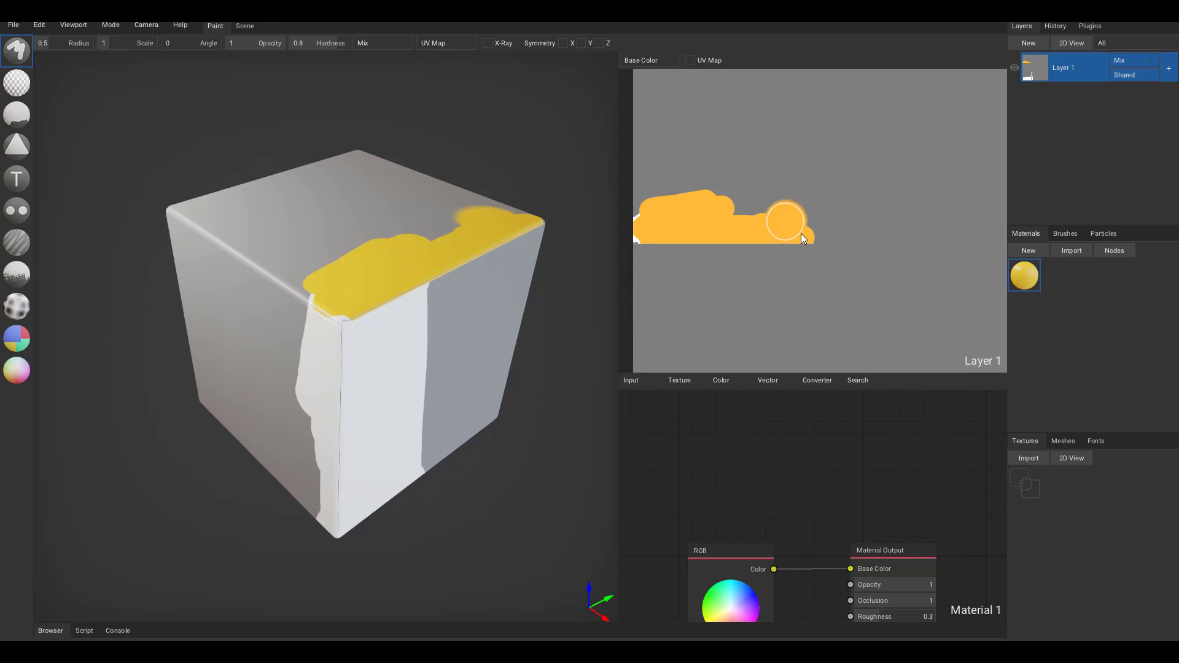
mouse_move(801, 233)
middle_down()
mouse_move(822, 193)
mouse_move(908, 232)
mouse_move(807, 293)
mouse_move(809, 271)
middle_up()
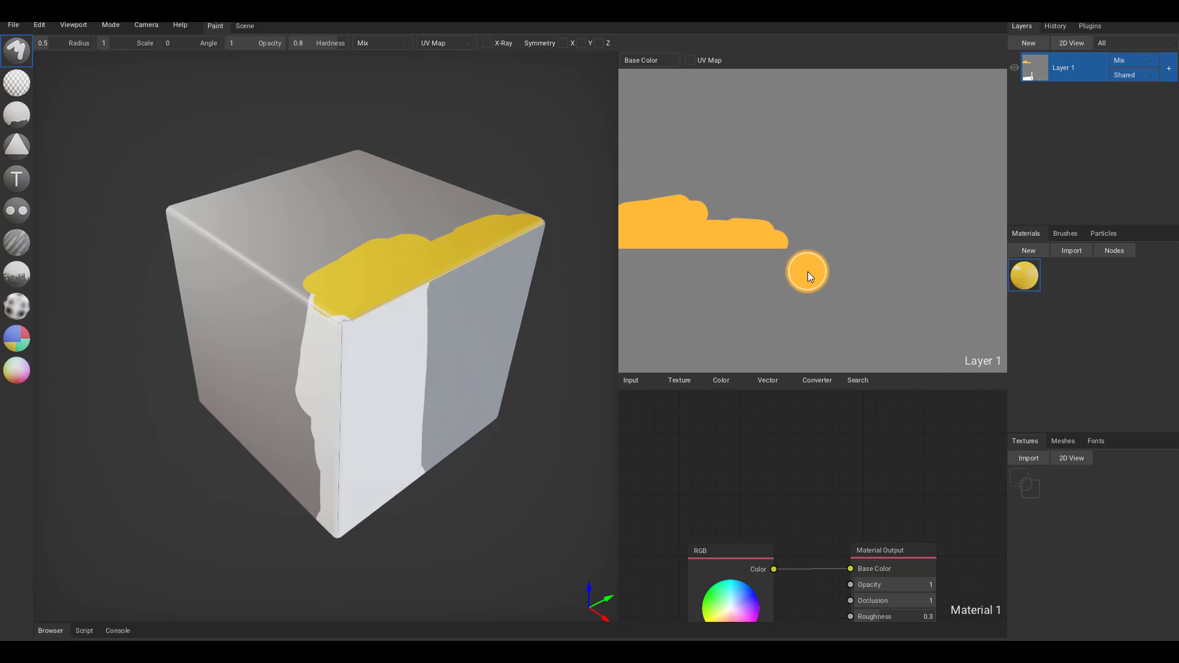
click(691, 60)
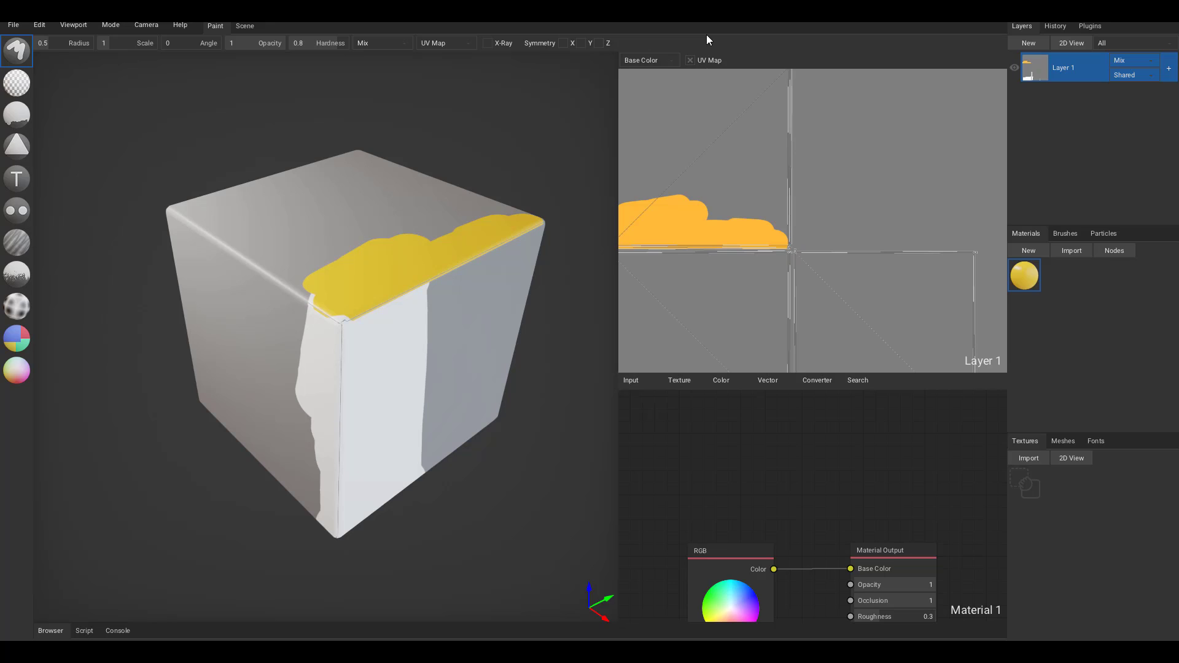
scroll(775, 192, down, 5)
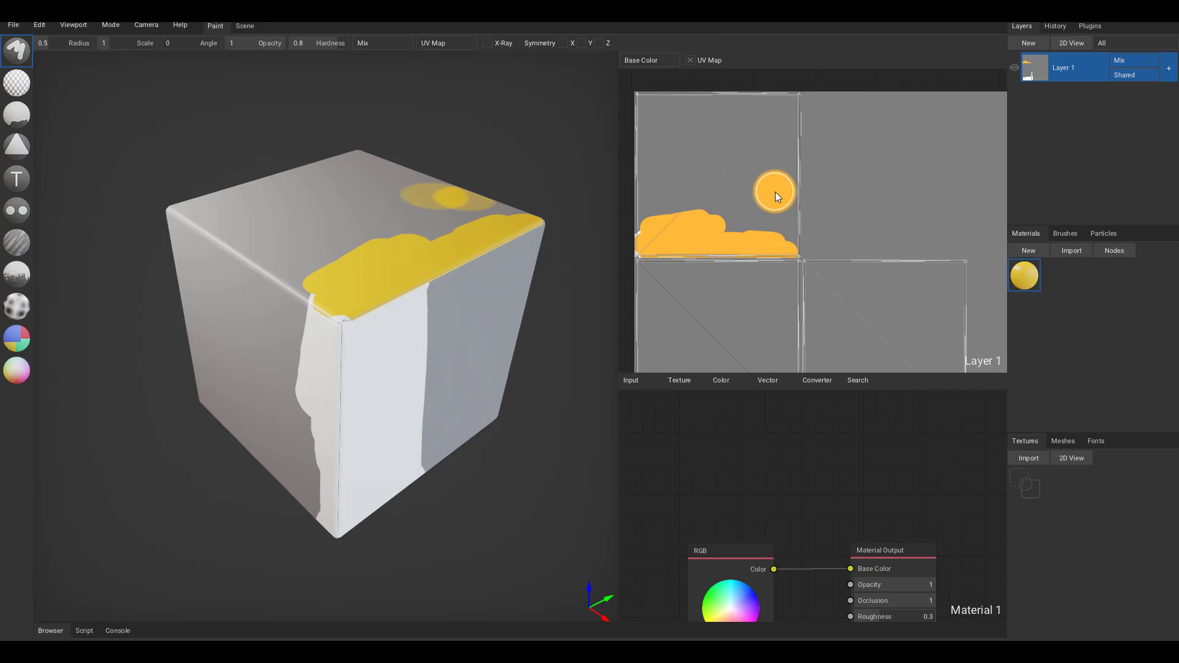
middle_drag(880, 190, 815, 71)
scroll(790, 185, up, 4)
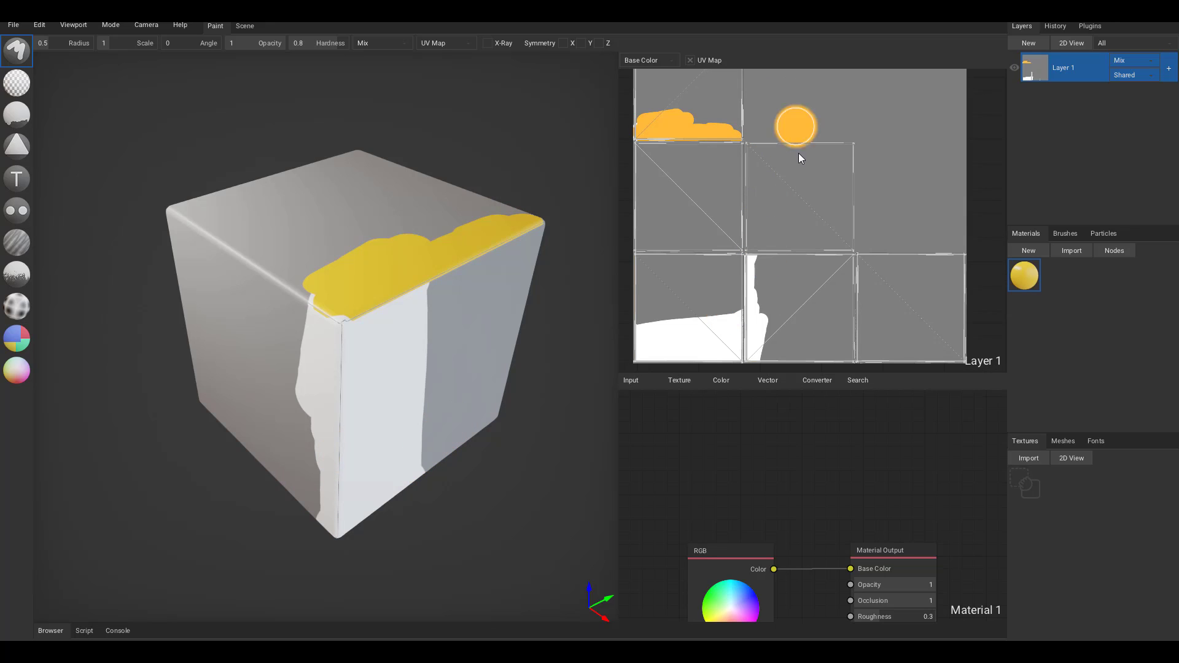
Paint an orange-yellow spot in the middle of each of the six UV squares in the 2D view
click(797, 193)
click(905, 310)
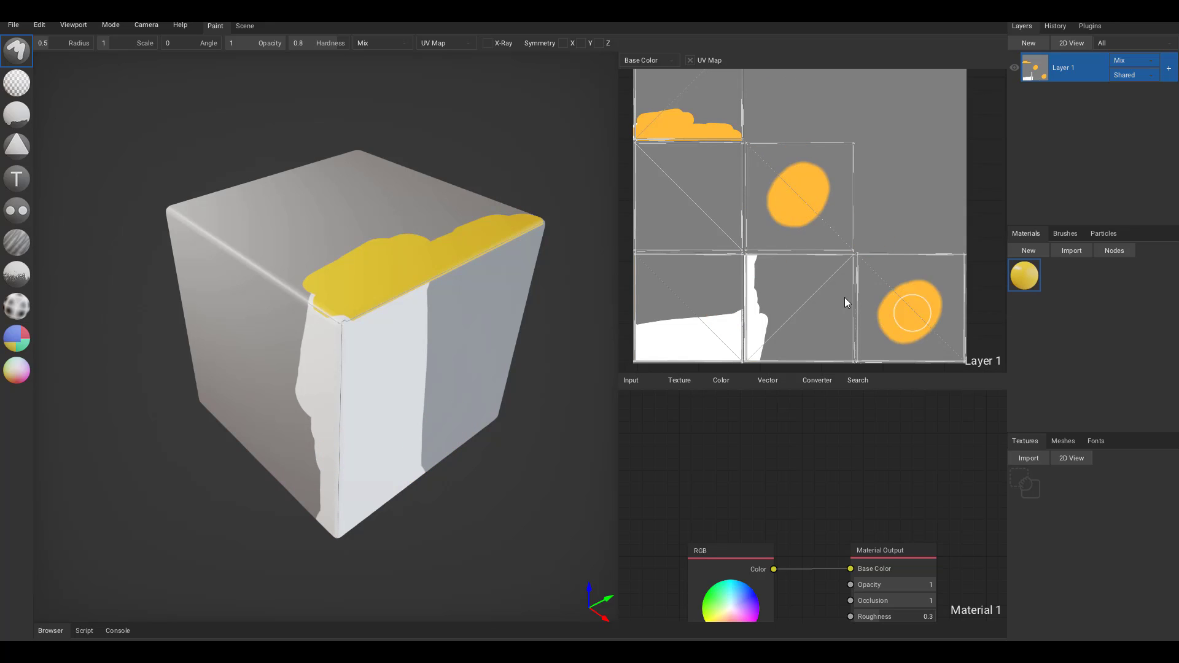
click(685, 196)
click(686, 308)
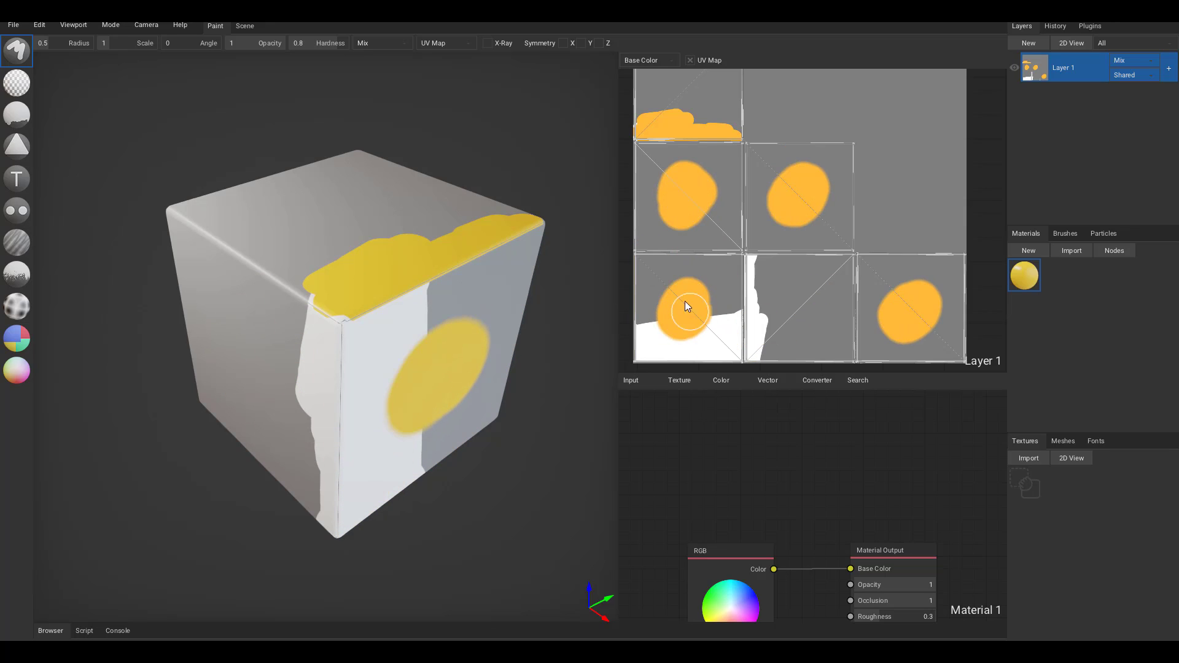
click(797, 310)
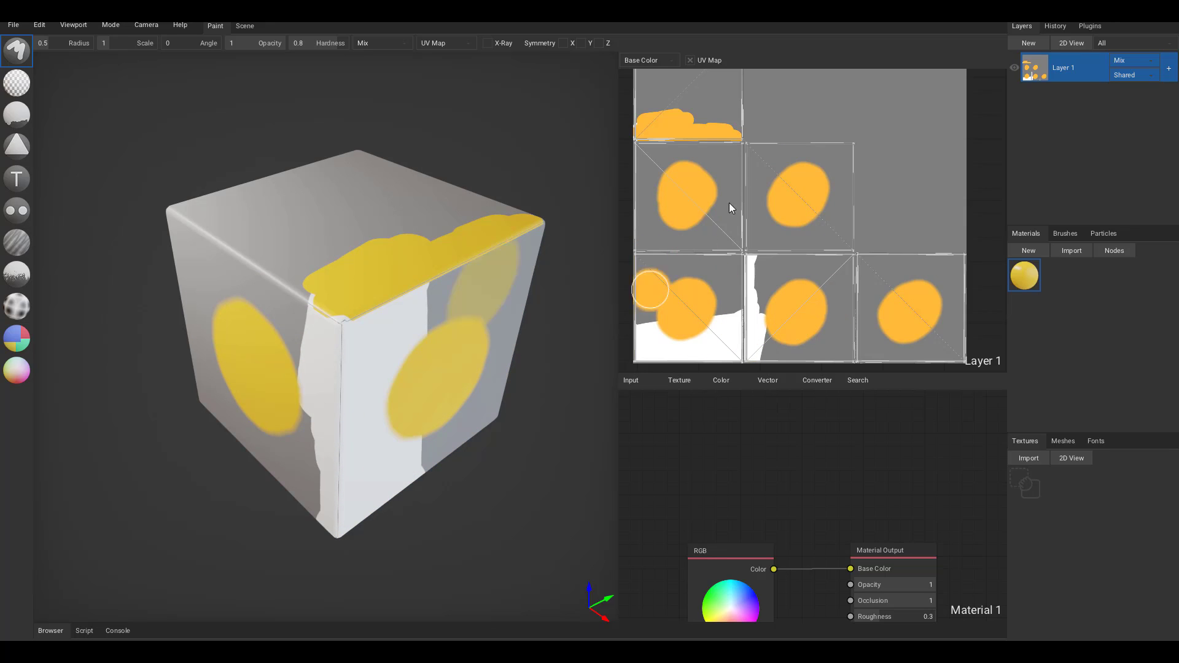
click(691, 86)
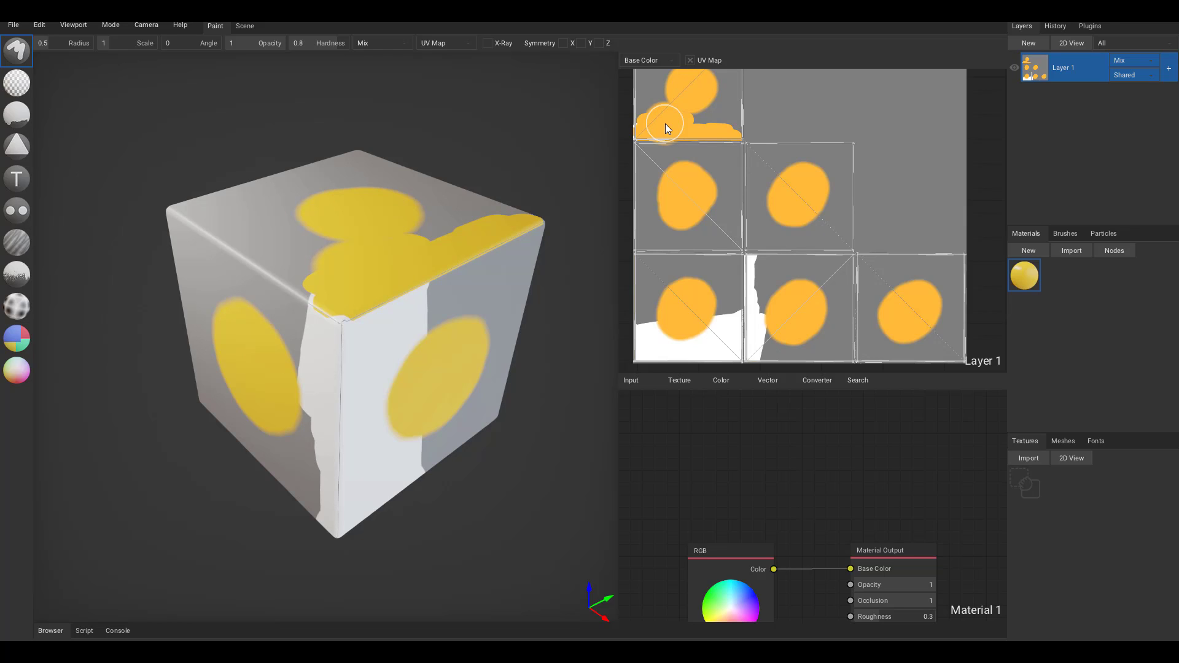
Connect the yellow spots on the cube's visible faces with brush strokes and undo the last extra stroke
mouse_move(344, 224)
mouse_down()
mouse_move(315, 222)
mouse_move(259, 304)
mouse_move(403, 220)
mouse_move(442, 344)
mouse_move(290, 428)
mouse_move(423, 380)
mouse_up()
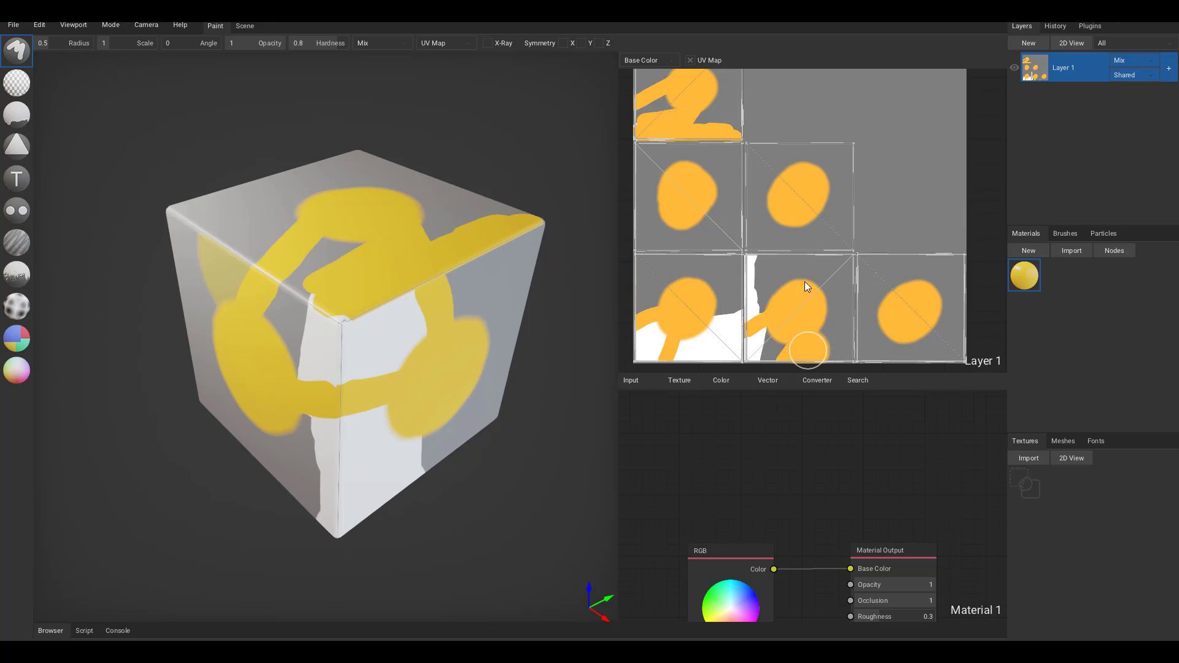
click(739, 317)
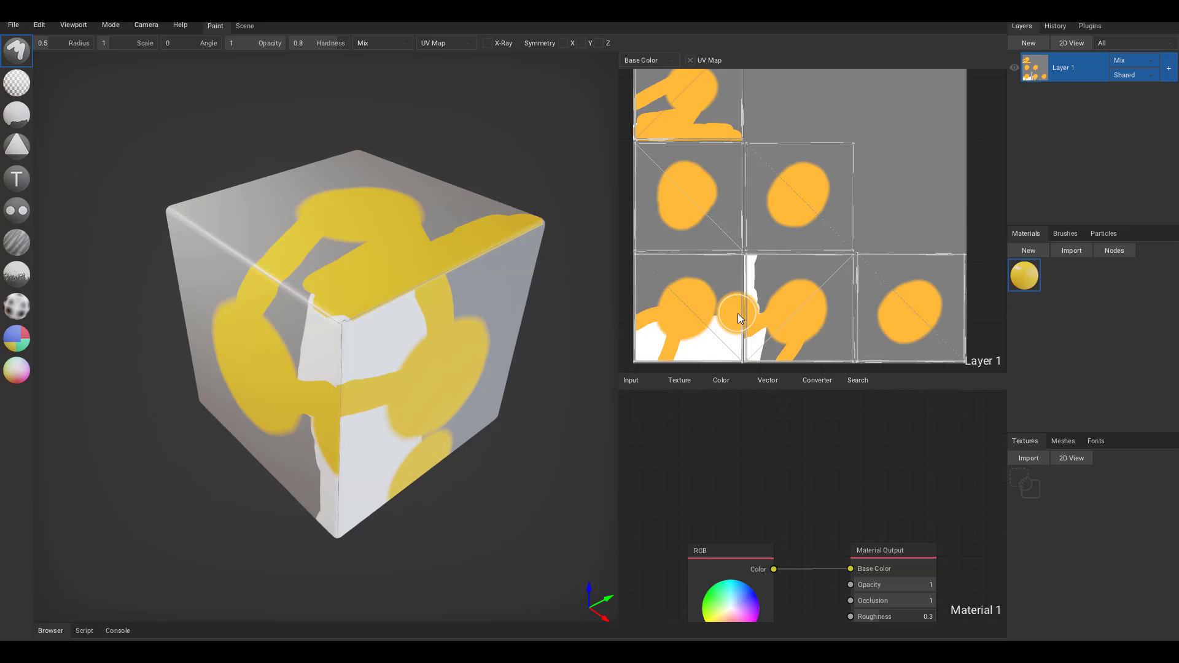
key(ctrl+z)
Add a new paint layer and a second material coloured light blue with a value of 0.99
click(1043, 245)
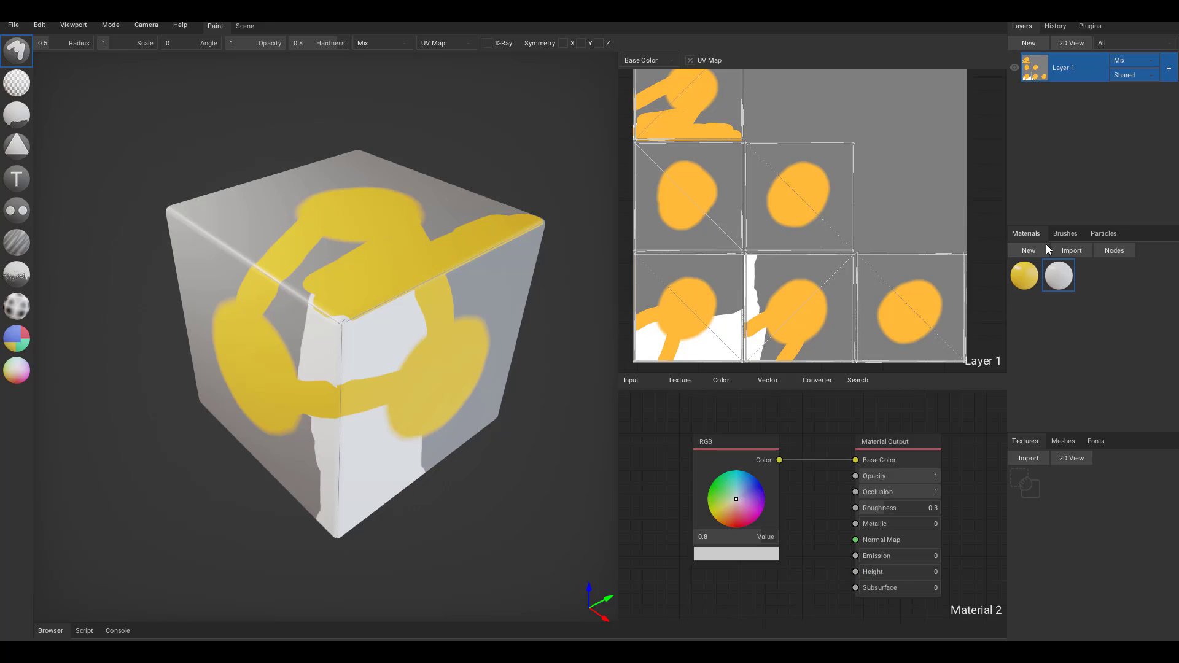
click(1030, 44)
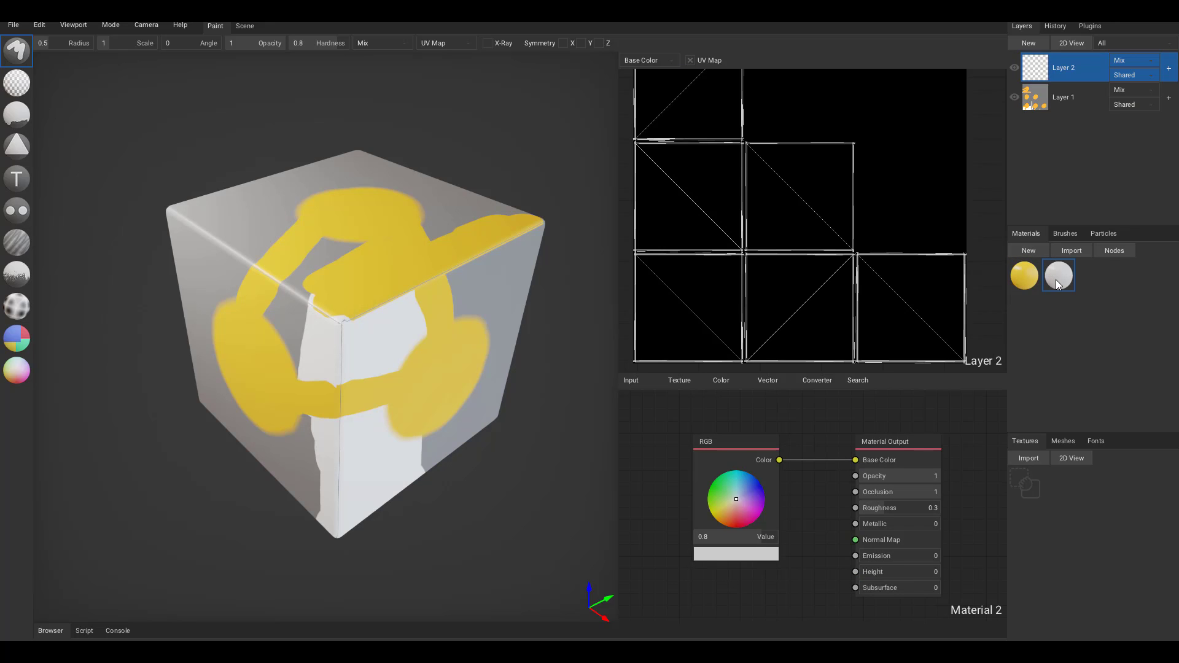
drag(756, 488, 768, 482)
drag(751, 536, 777, 536)
drag(752, 489, 746, 479)
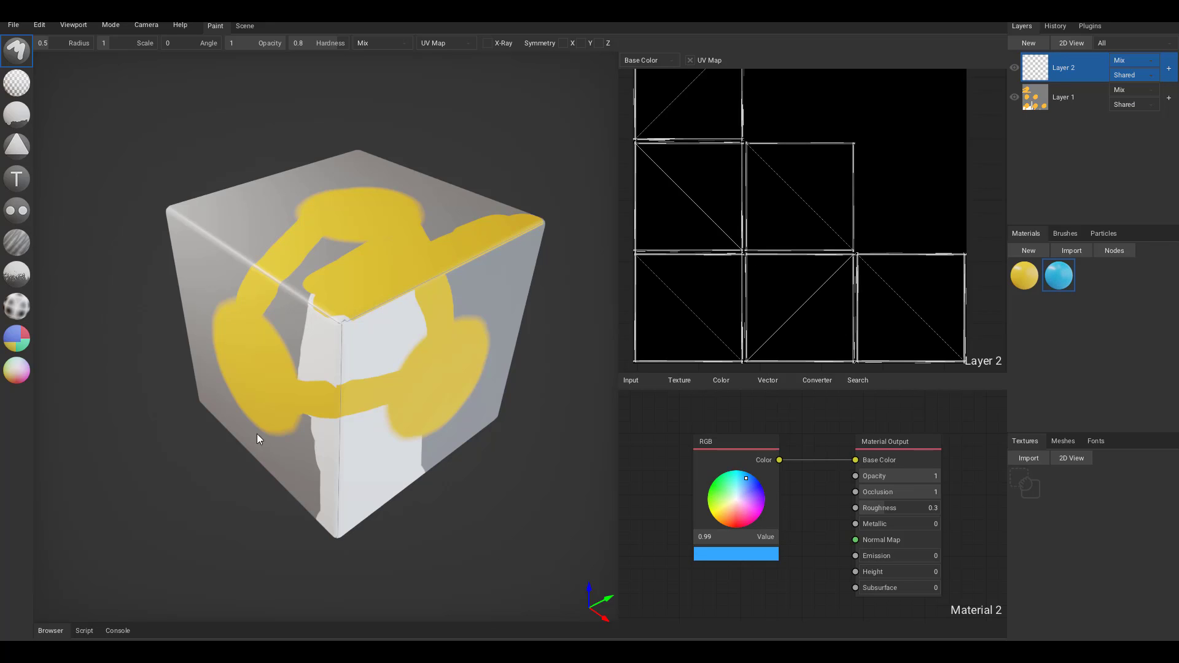
Apply the blue material to the cube as a fill layer and recolour the material pale lavender
key(g)
drag(1059, 275, 466, 479)
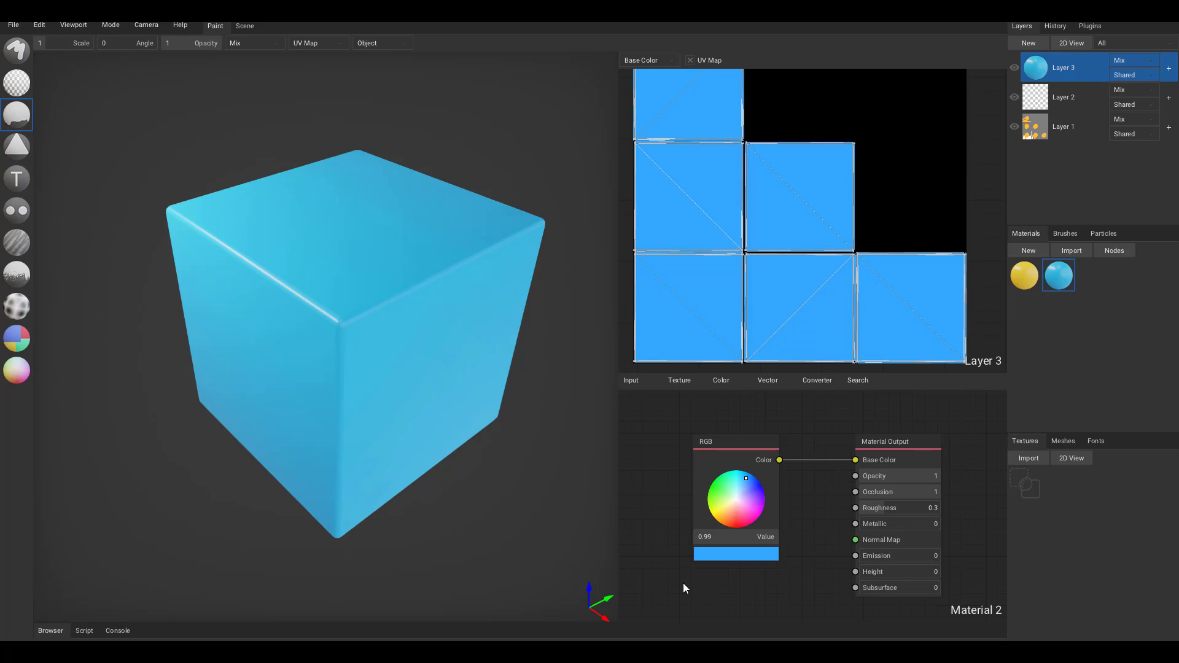
mouse_move(746, 489)
mouse_down()
mouse_move(720, 514)
mouse_move(721, 529)
mouse_move(754, 490)
mouse_move(746, 508)
mouse_move(742, 493)
mouse_move(761, 511)
mouse_move(745, 500)
mouse_move(753, 486)
mouse_move(760, 492)
mouse_up()
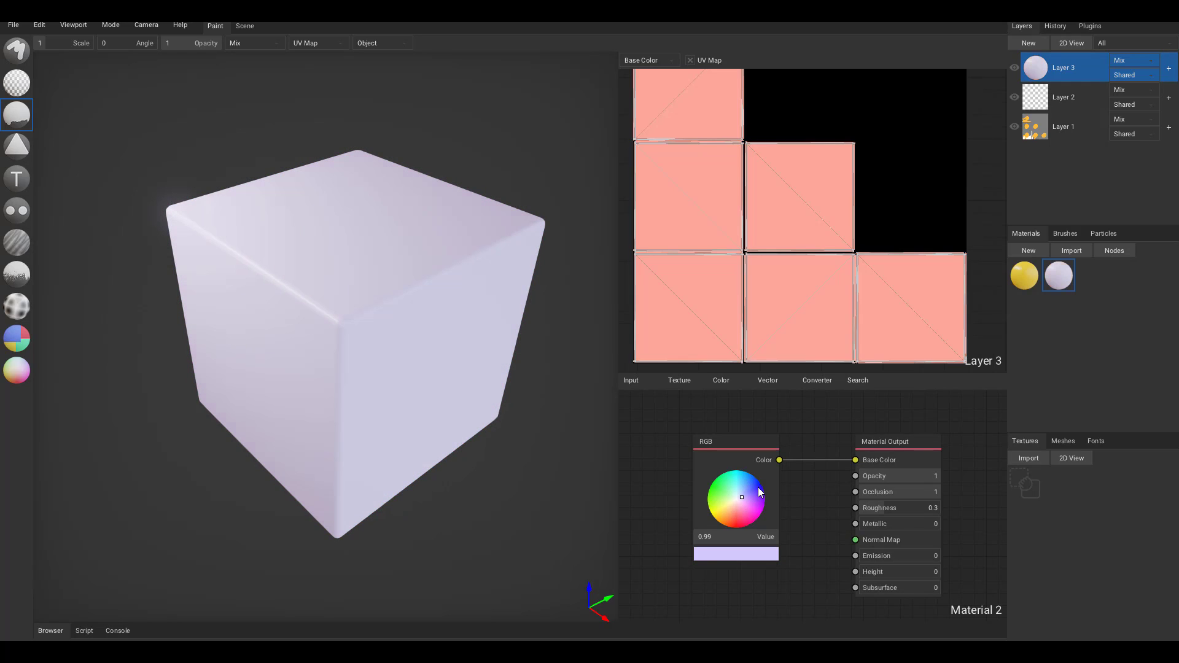
Apply the lavender material to the cube as another fill layer and delete that layer again
drag(1059, 276, 365, 338)
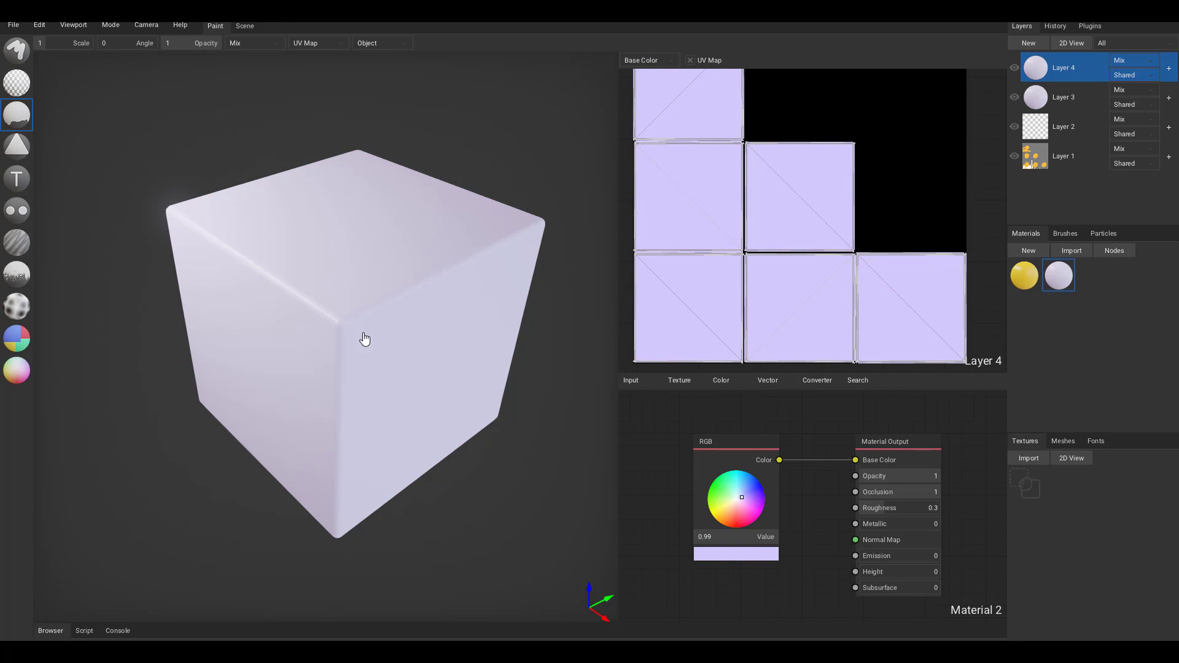
right_click(1052, 72)
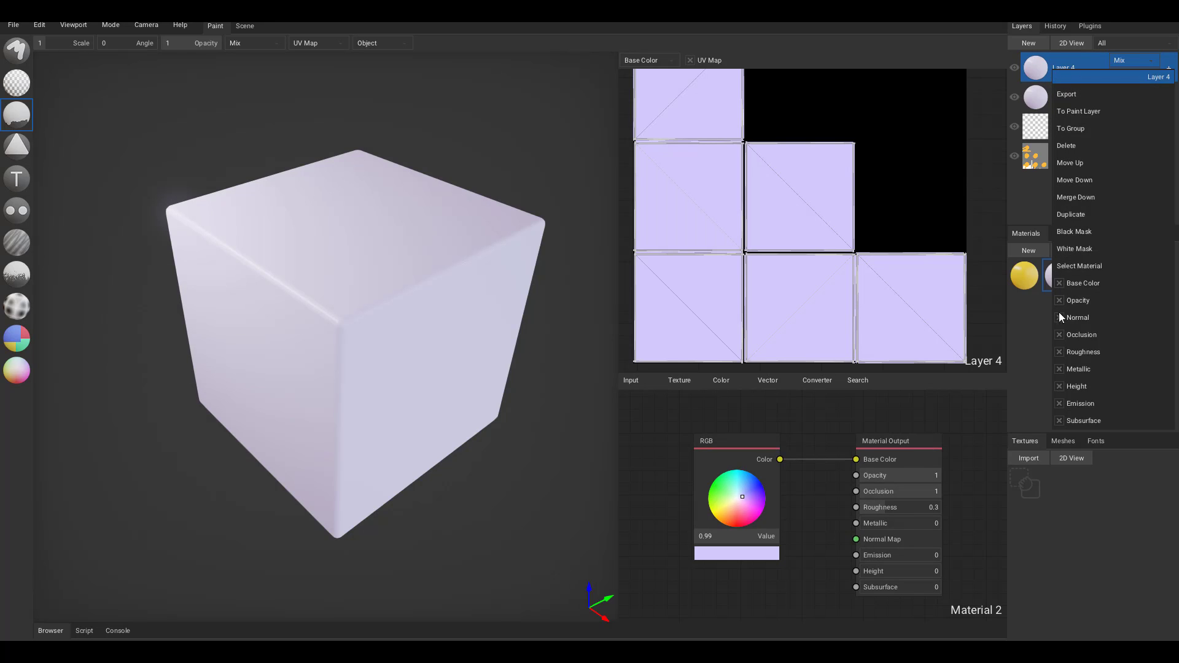
click(1068, 147)
Move the empty Layer 2 up above Layer 3
click(1065, 100)
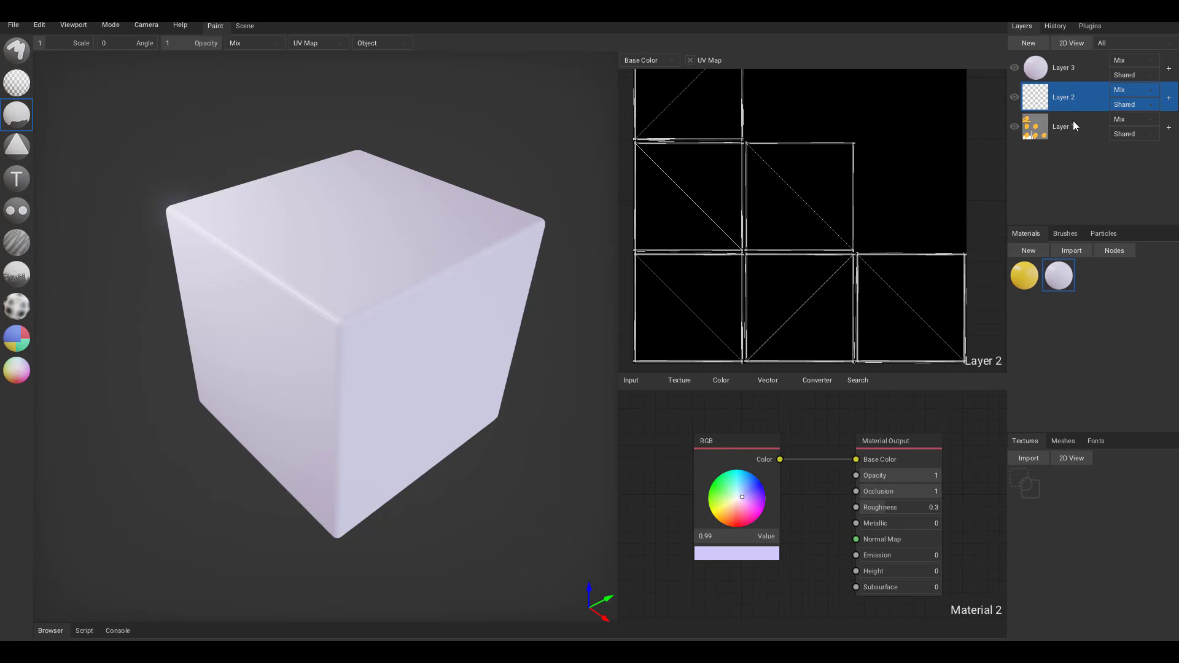
right_click(1062, 97)
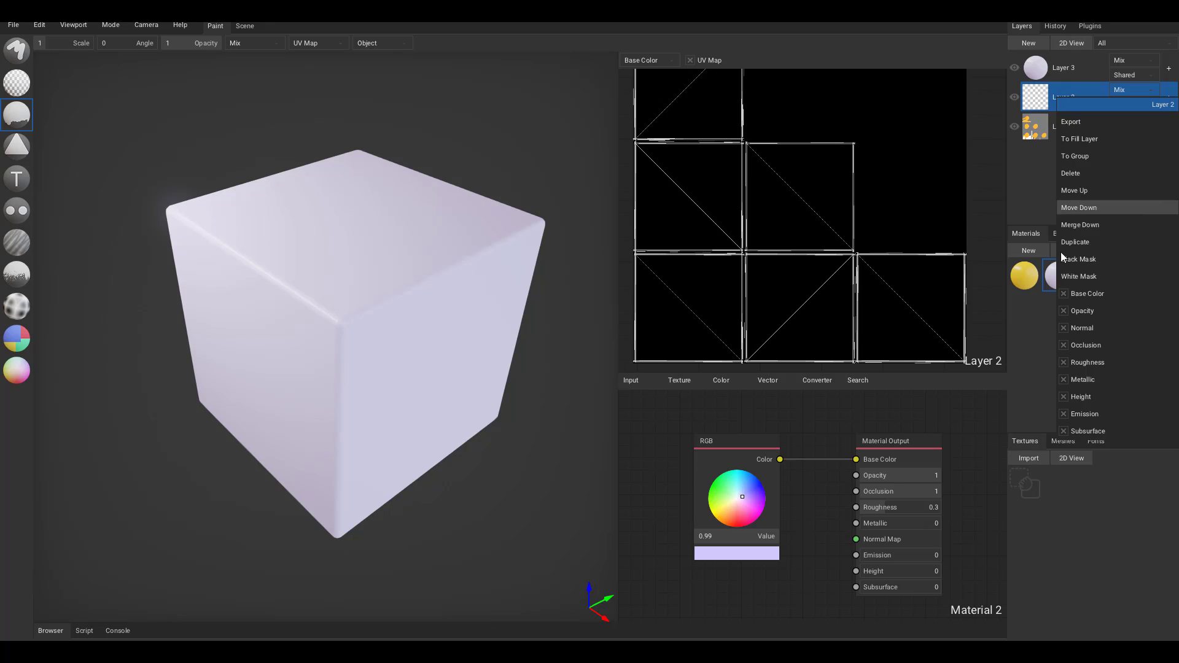
click(1085, 193)
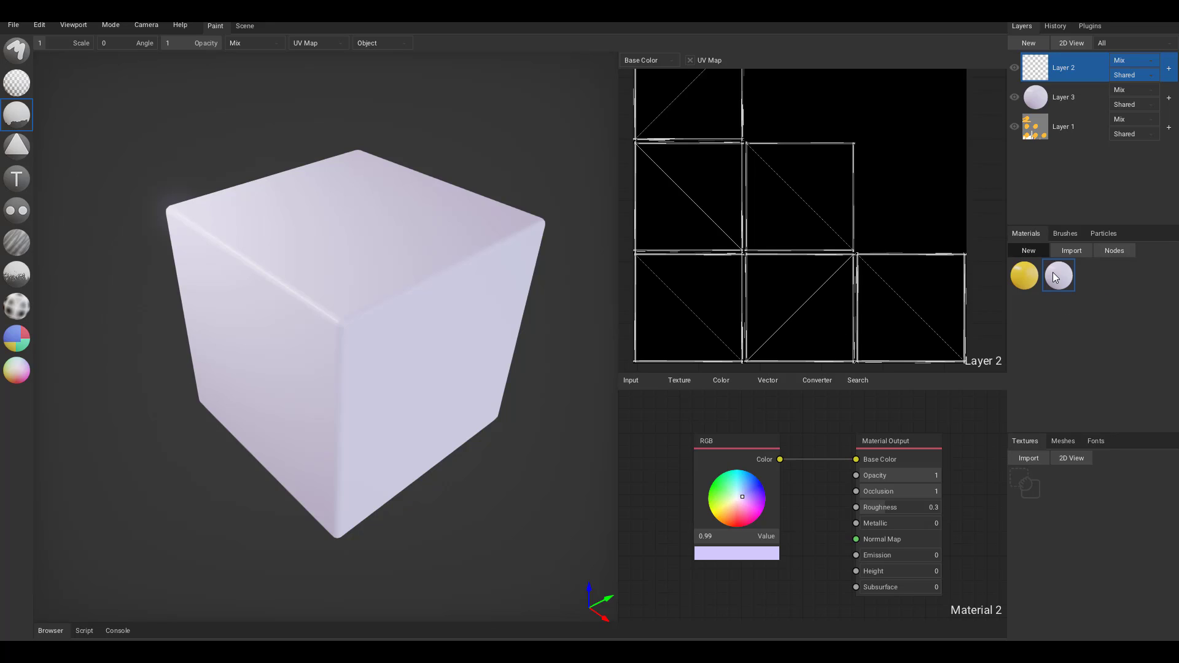
Create a third material coloured red and fill the cube with it on Layer 2
drag(722, 502, 739, 529)
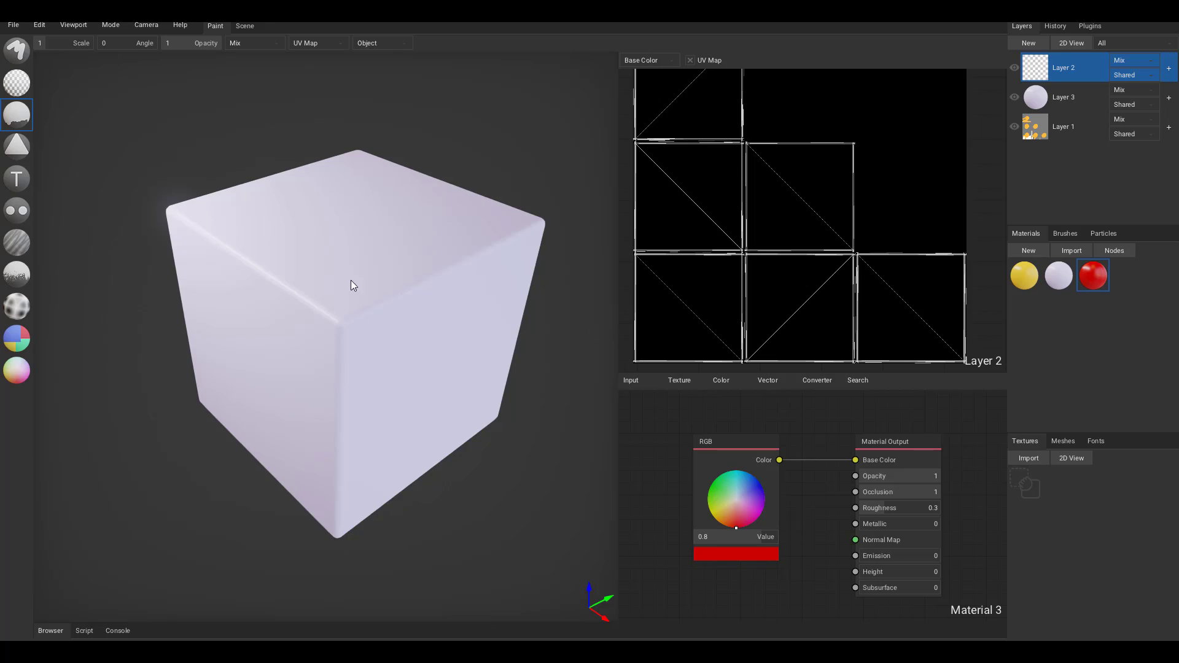
click(341, 422)
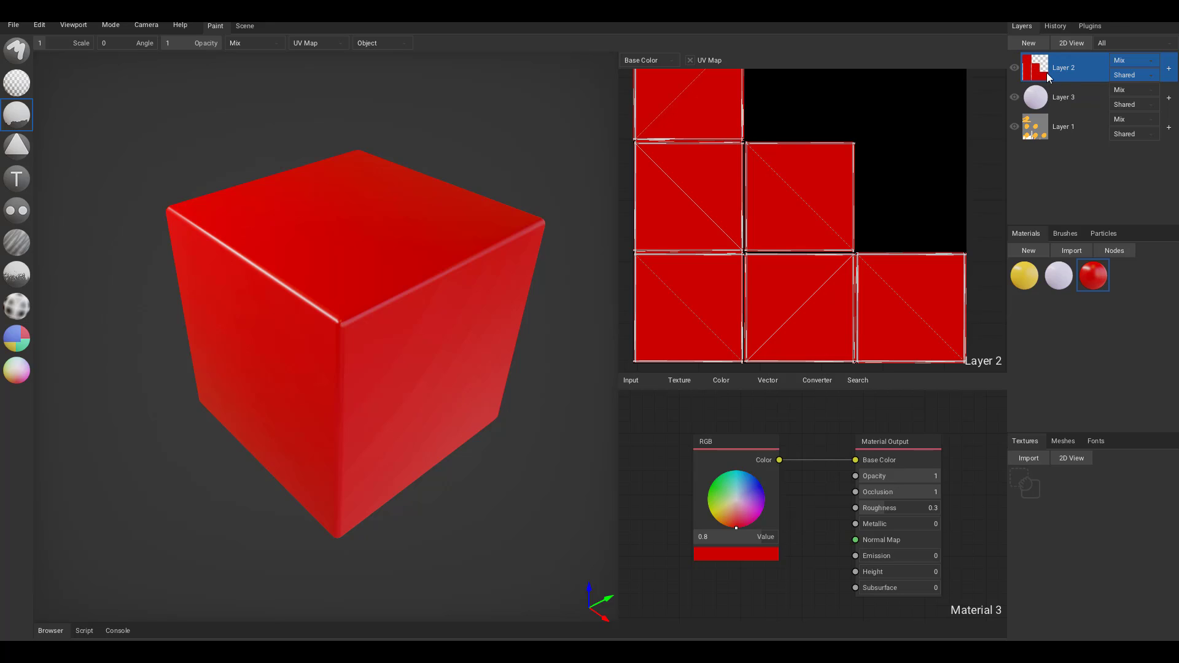
Erase red from Layer 2 around the cube's front corner and recolour the material of Layer 3 lime green
click(22, 88)
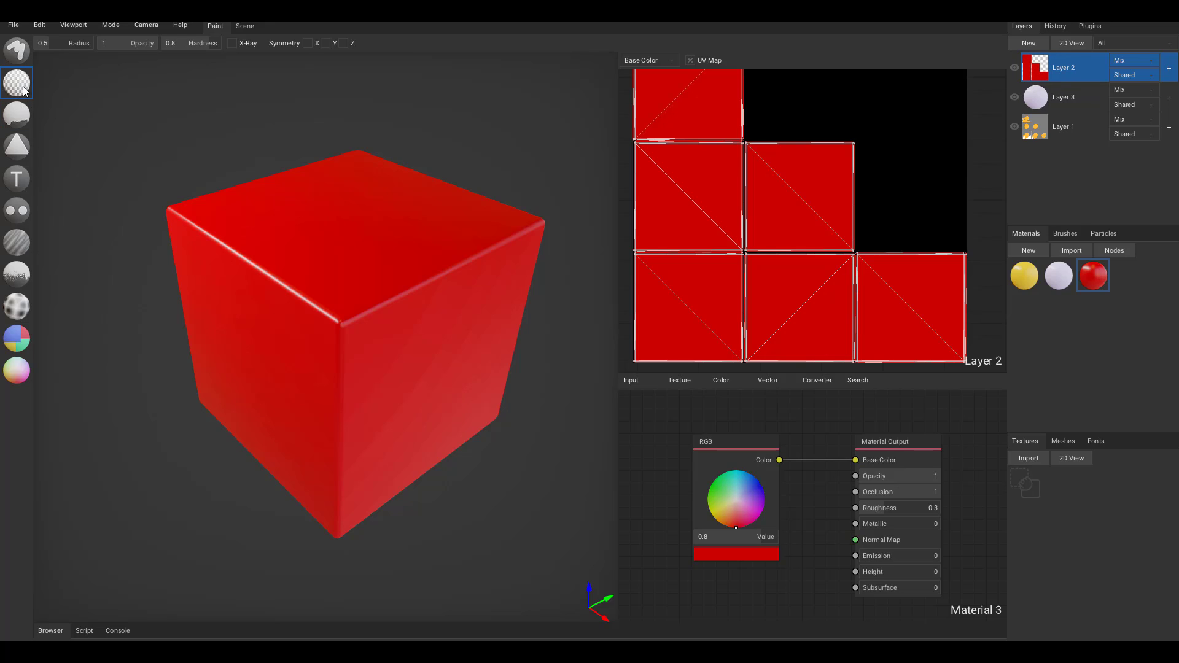
mouse_move(362, 316)
mouse_down()
mouse_move(340, 326)
mouse_move(361, 320)
mouse_move(354, 367)
mouse_move(324, 337)
mouse_move(357, 336)
mouse_move(362, 376)
mouse_move(344, 285)
mouse_up()
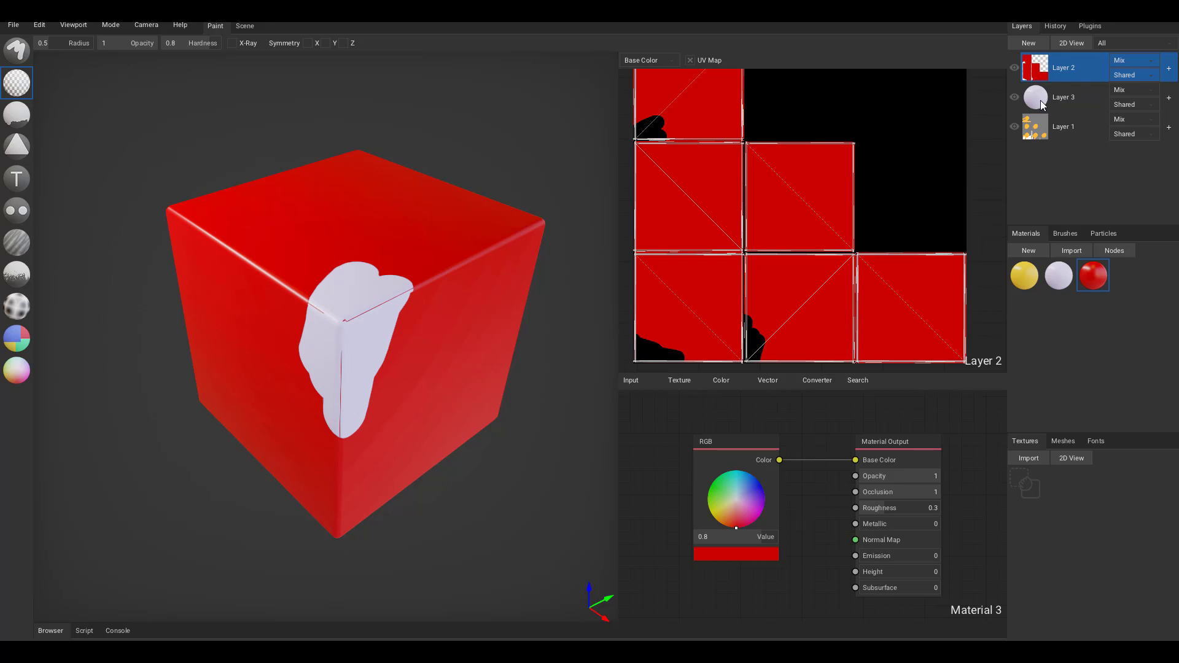
click(1042, 102)
click(1059, 277)
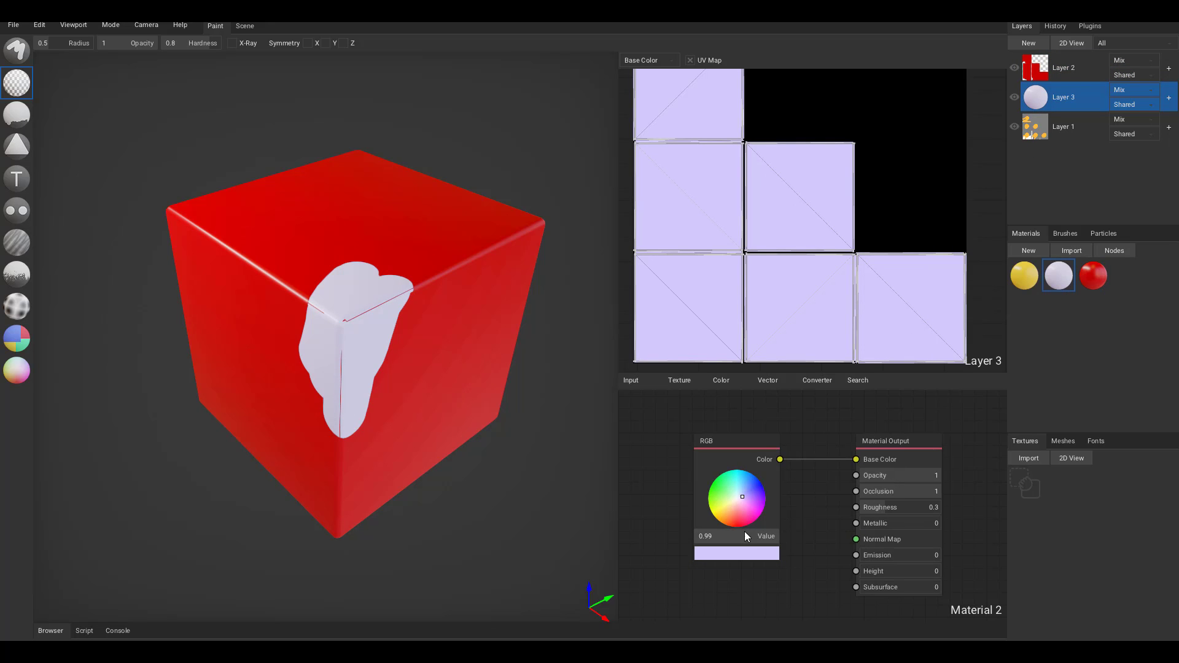
drag(746, 497, 716, 495)
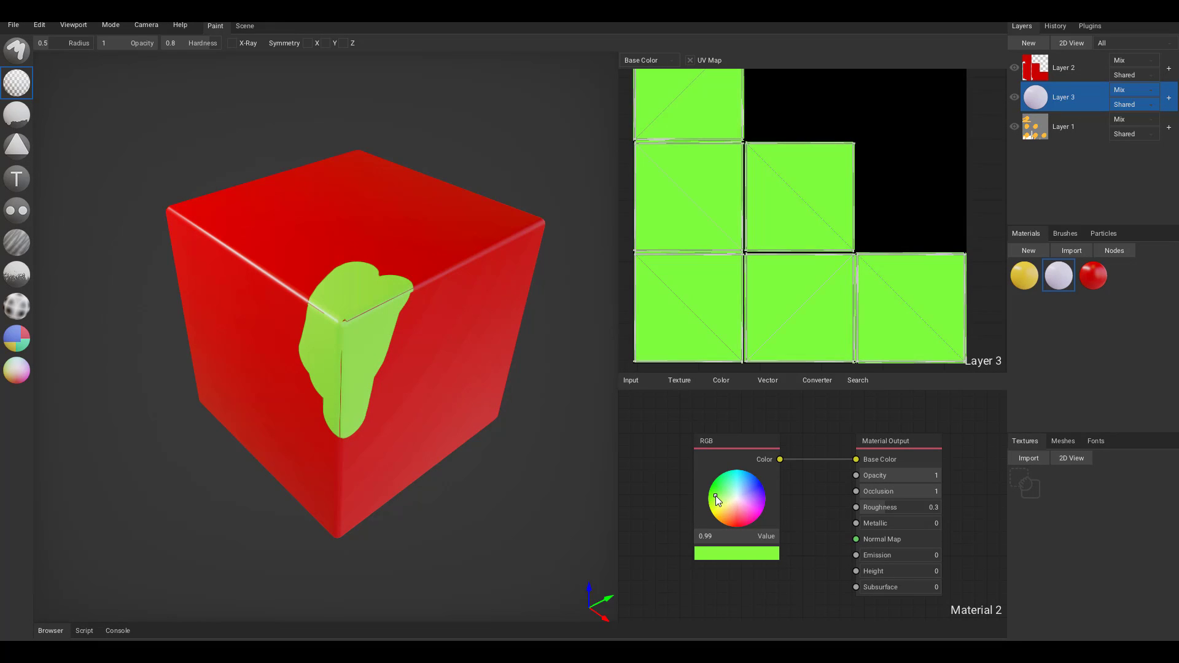
Erase more red from Layer 2 at the cube's outer upper corners and edges, undoing the stray spot on the lower side
click(1037, 71)
mouse_move(274, 269)
mouse_down()
mouse_move(281, 253)
mouse_move(230, 286)
mouse_move(215, 229)
mouse_move(195, 211)
mouse_up()
mouse_move(462, 279)
mouse_down()
mouse_move(514, 244)
mouse_move(456, 258)
mouse_up()
drag(178, 212, 174, 318)
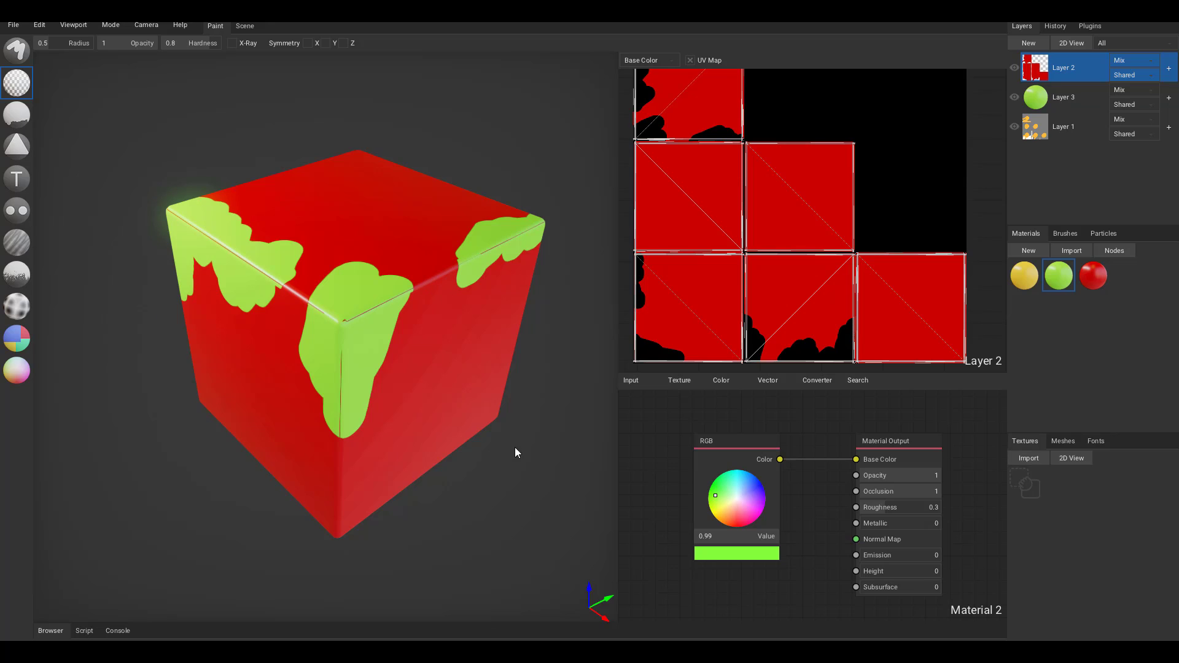
click(452, 434)
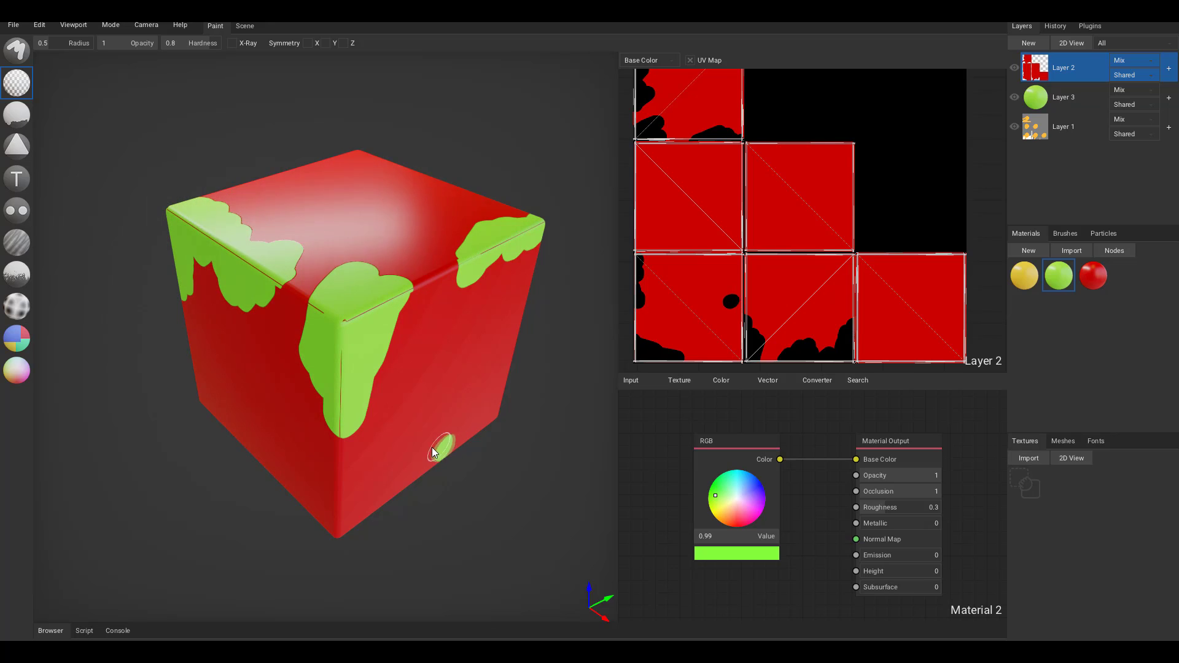
key(ctrl+z)
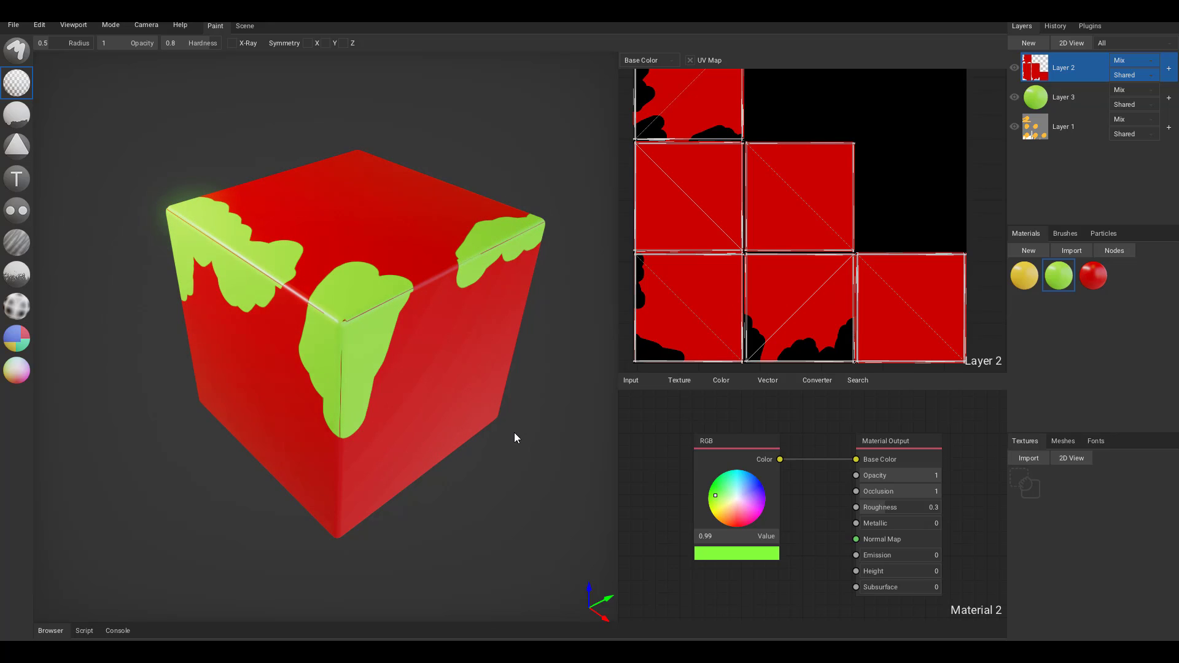
Examine the viewport effect settings, including Bloom, in the preferences
click(1087, 26)
click(1029, 43)
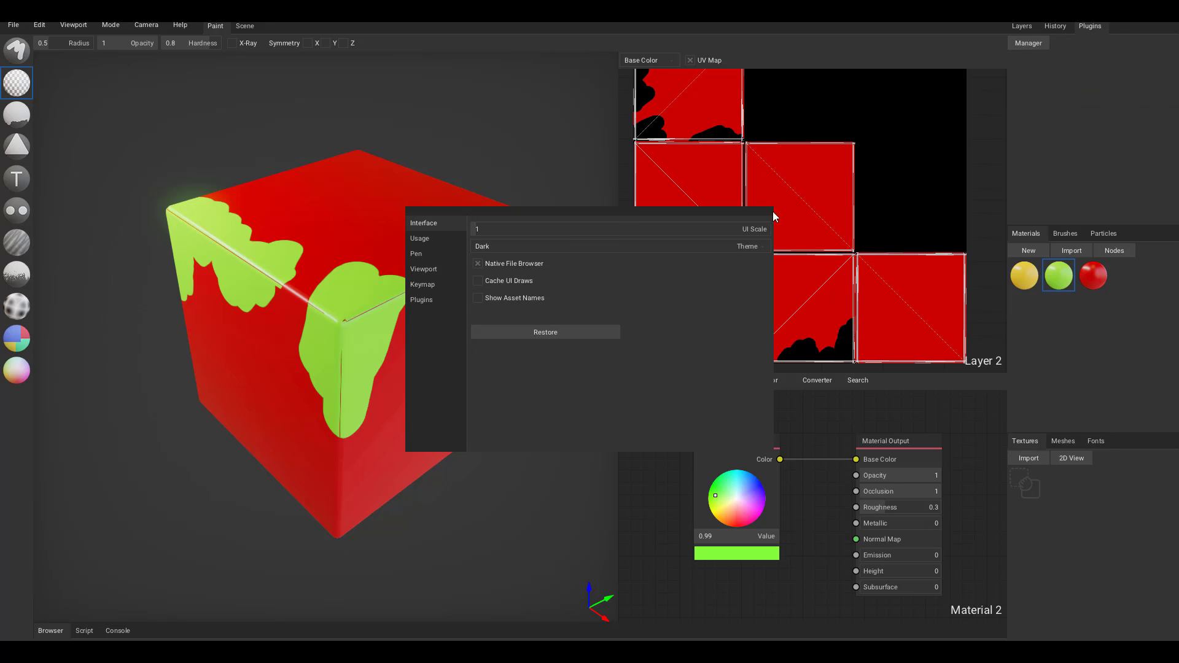
click(443, 268)
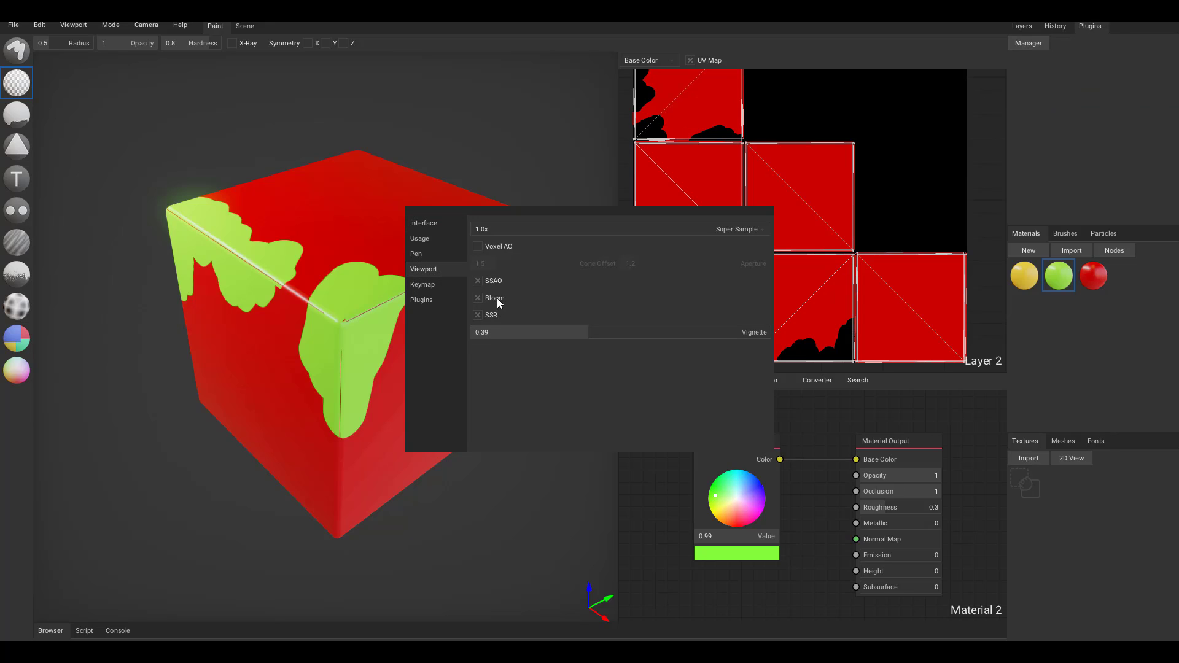
click(422, 119)
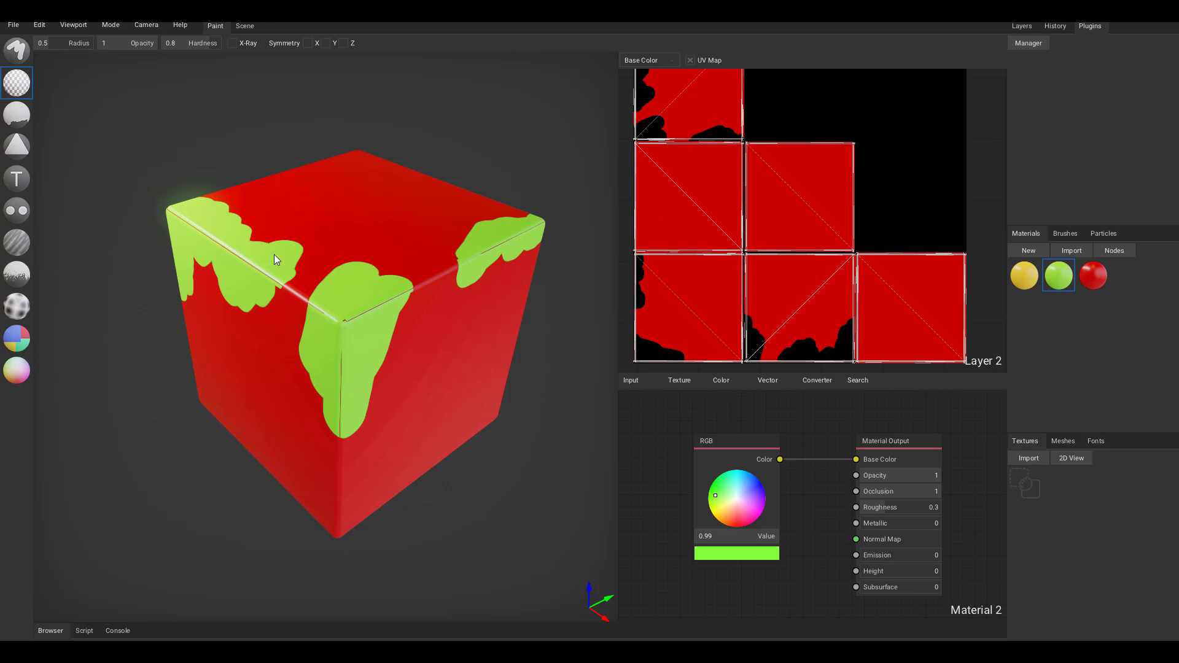
Erase the remaining red between the green patches along the cube's upper edge on Layer 2 and hide Layer 3
click(1022, 26)
mouse_move(360, 312)
mouse_down()
mouse_move(290, 265)
mouse_move(308, 337)
mouse_up()
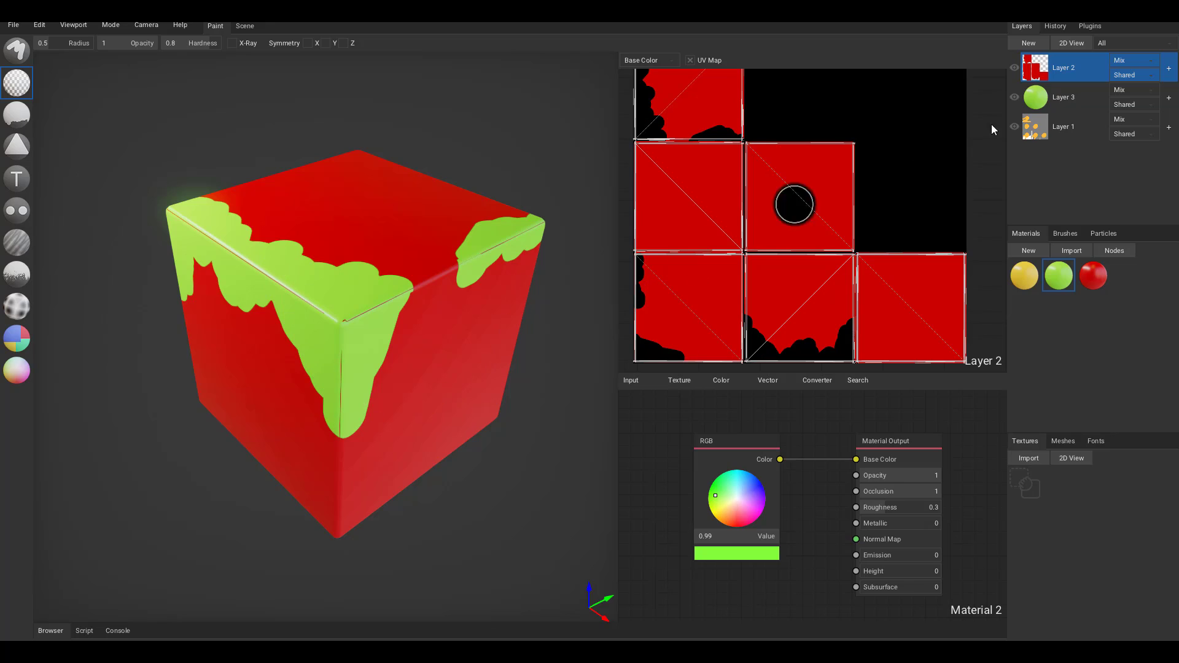
click(1076, 96)
right_click(1075, 97)
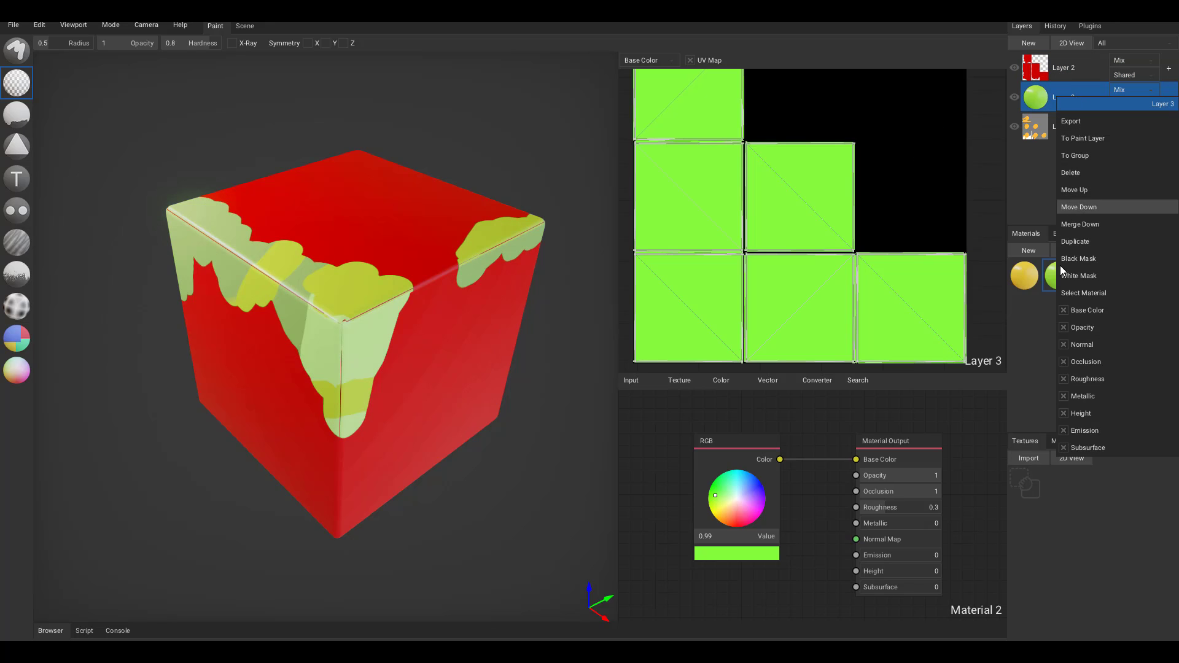
click(1080, 329)
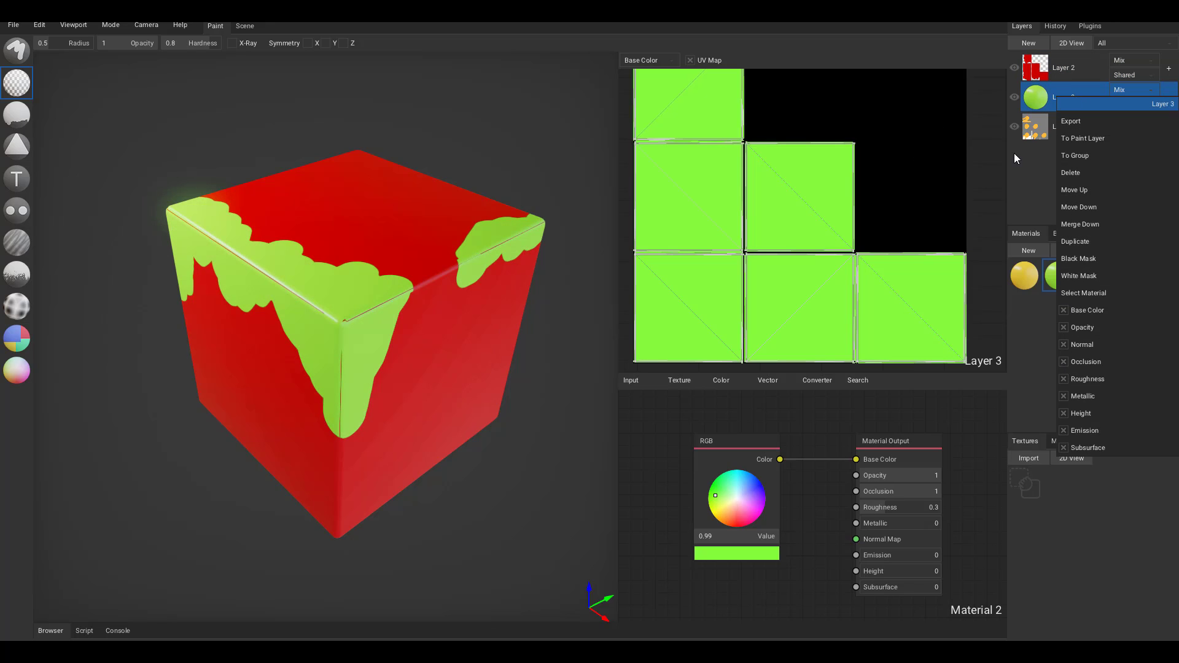
click(1015, 97)
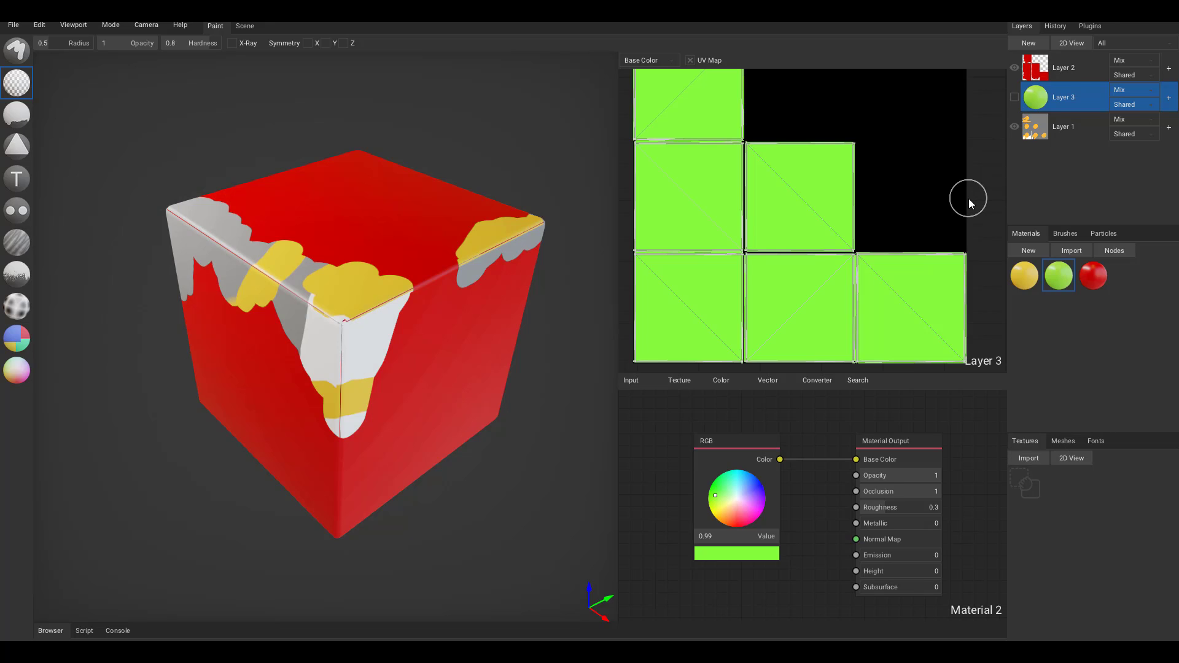
Hide Layer 1 and erase more red from Layer 2 along the cube's upper and front vertical edges
click(1034, 74)
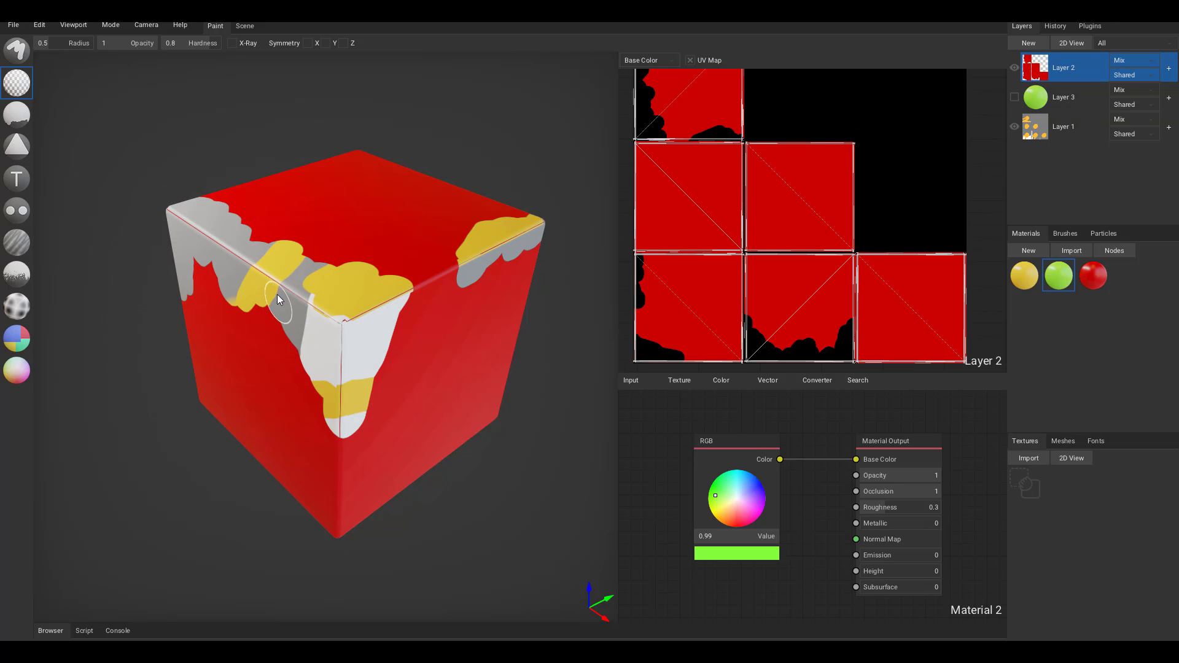
mouse_move(277, 294)
mouse_down()
mouse_move(275, 355)
mouse_move(319, 415)
mouse_move(322, 488)
mouse_up()
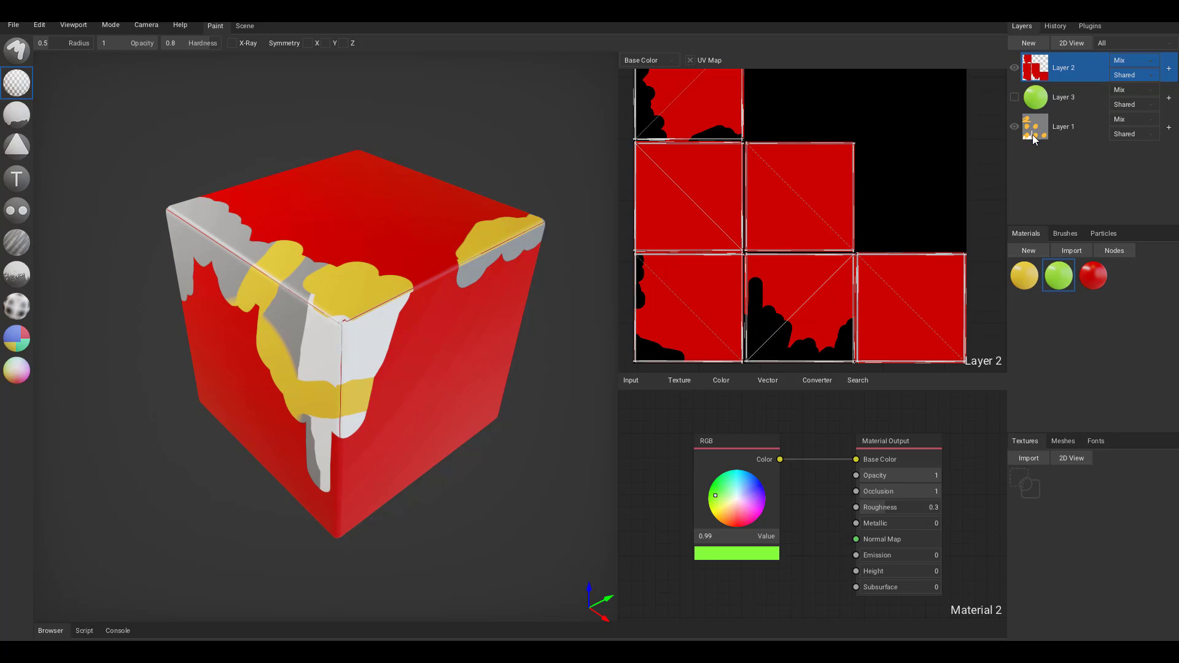
click(1015, 126)
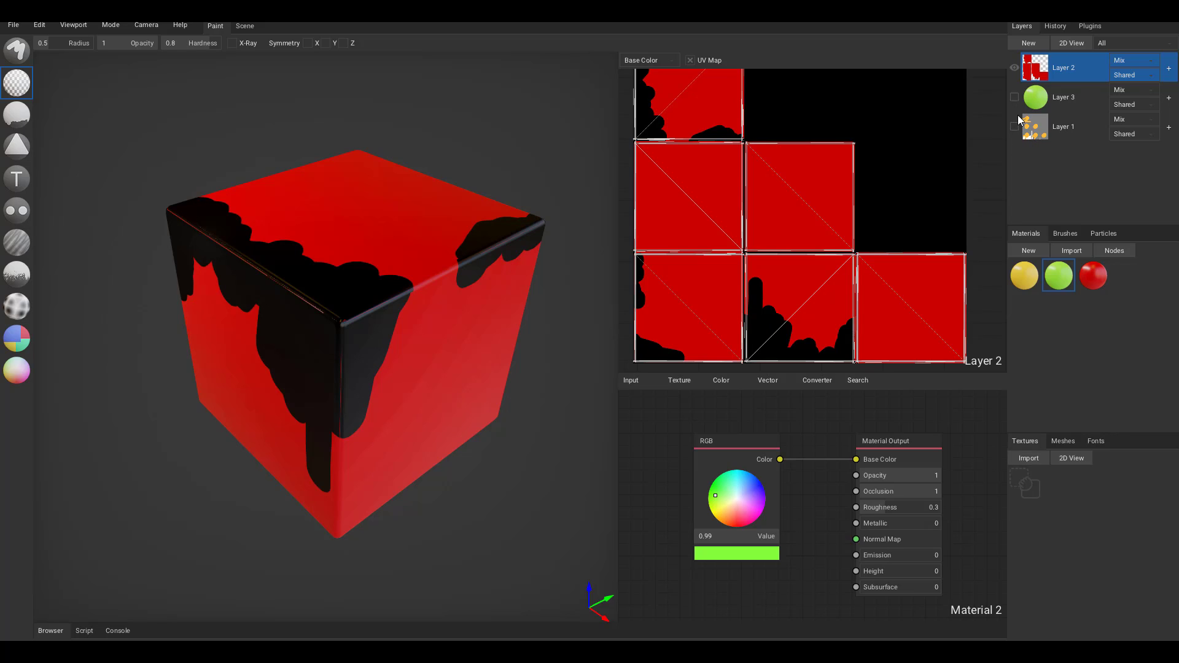
drag(418, 281, 526, 227)
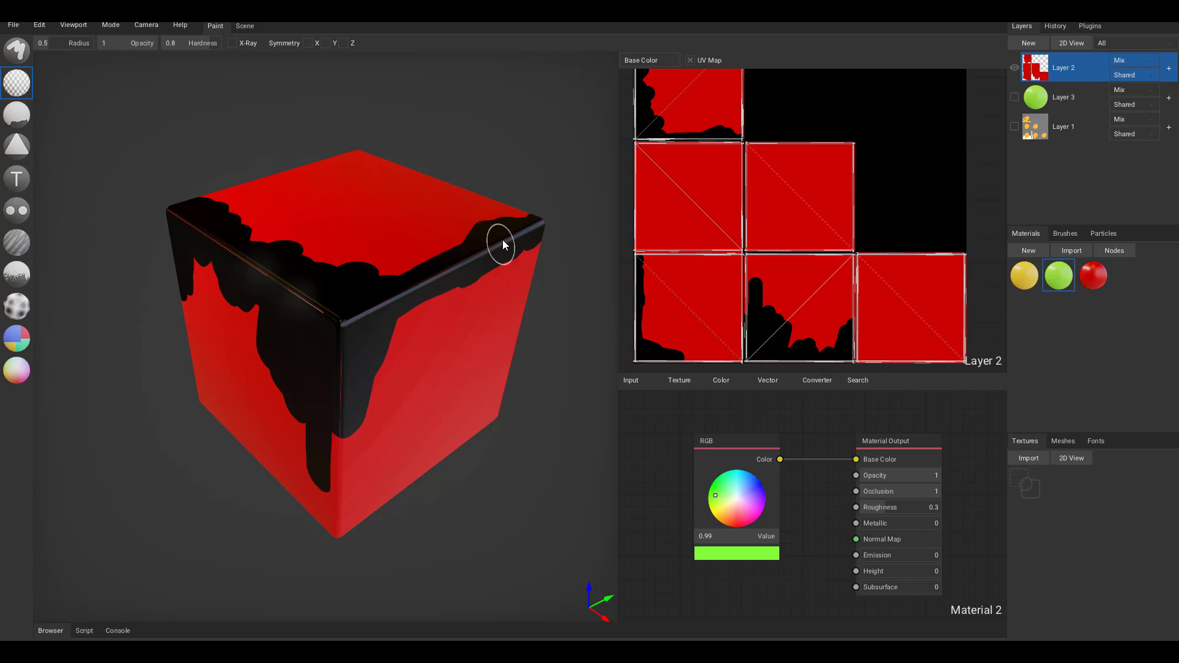
mouse_move(337, 481)
mouse_down()
mouse_move(336, 470)
mouse_move(317, 508)
mouse_move(310, 499)
mouse_up()
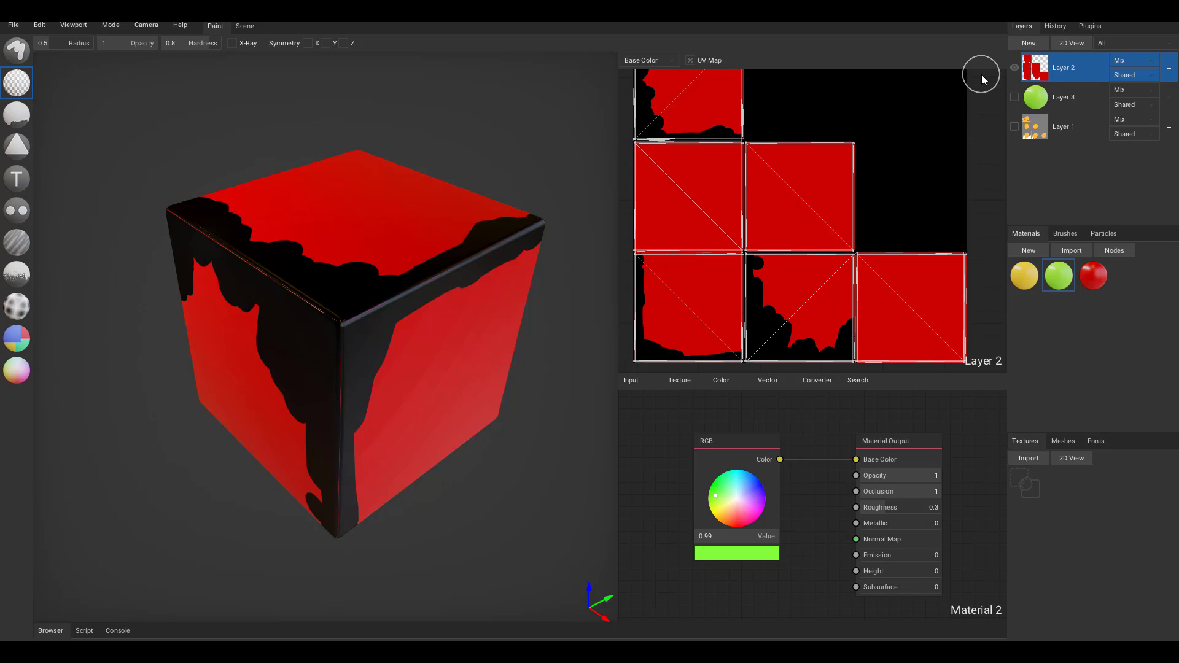
Fill the whole cube on Layer 2 with the red material again
click(16, 113)
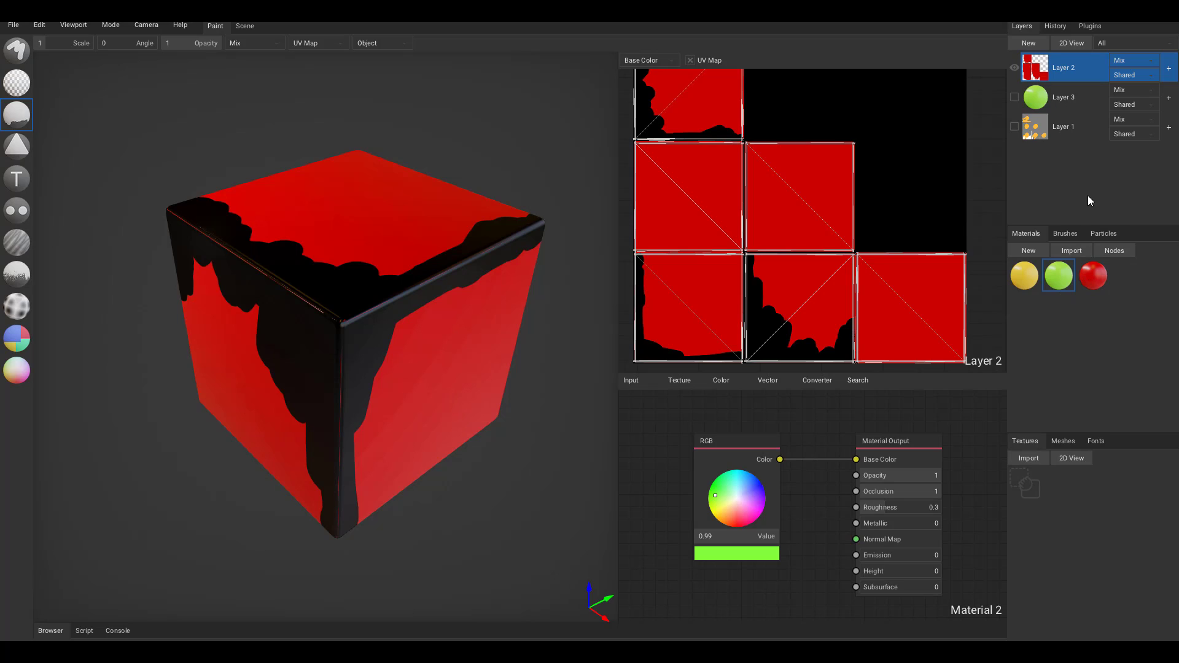
click(1093, 275)
click(395, 342)
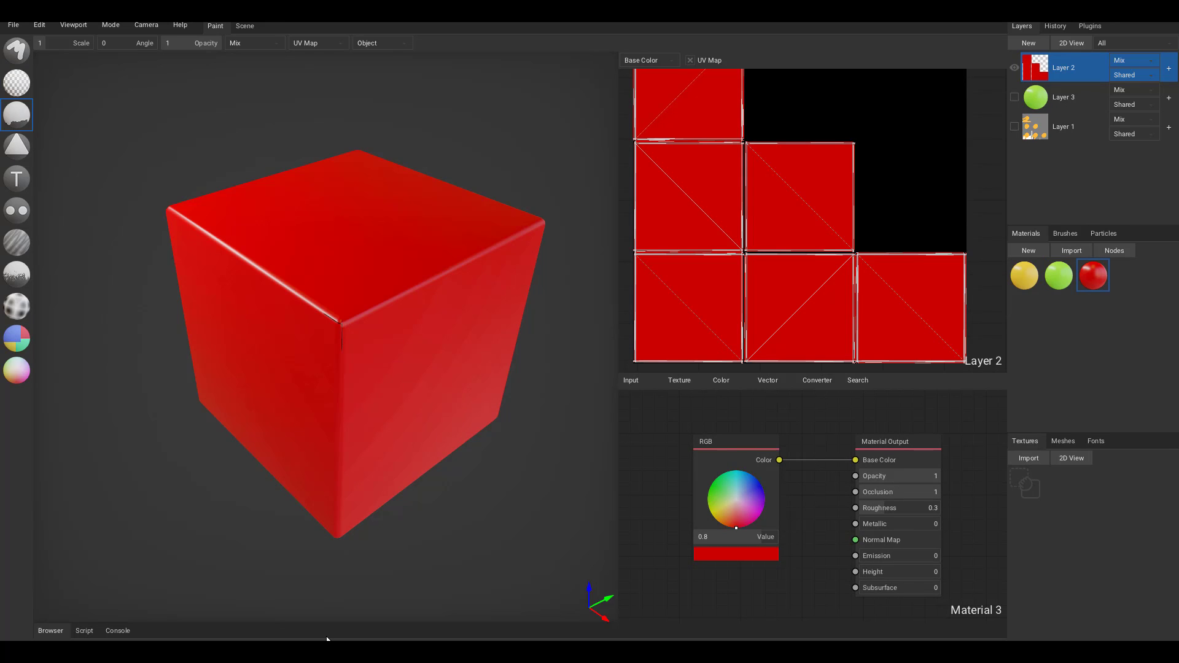
Recolour the red material pale pinkish white and stamp it as a square decal in the middle of one cube face on a new layer
right_drag(327, 639, 410, 324)
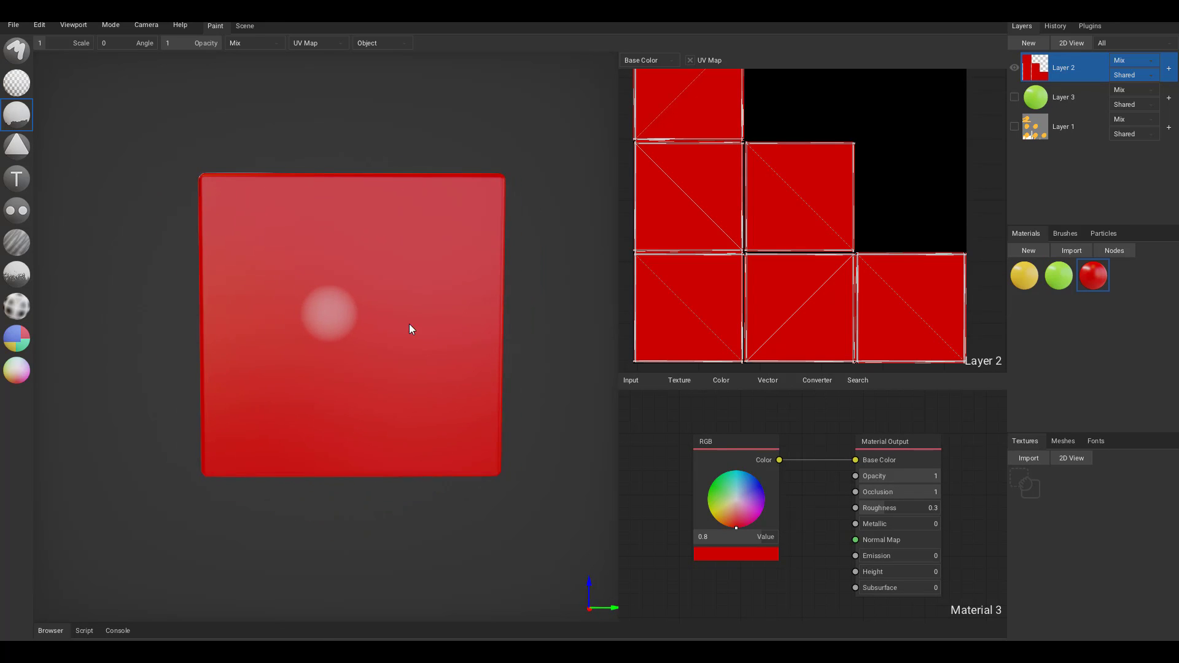
click(17, 147)
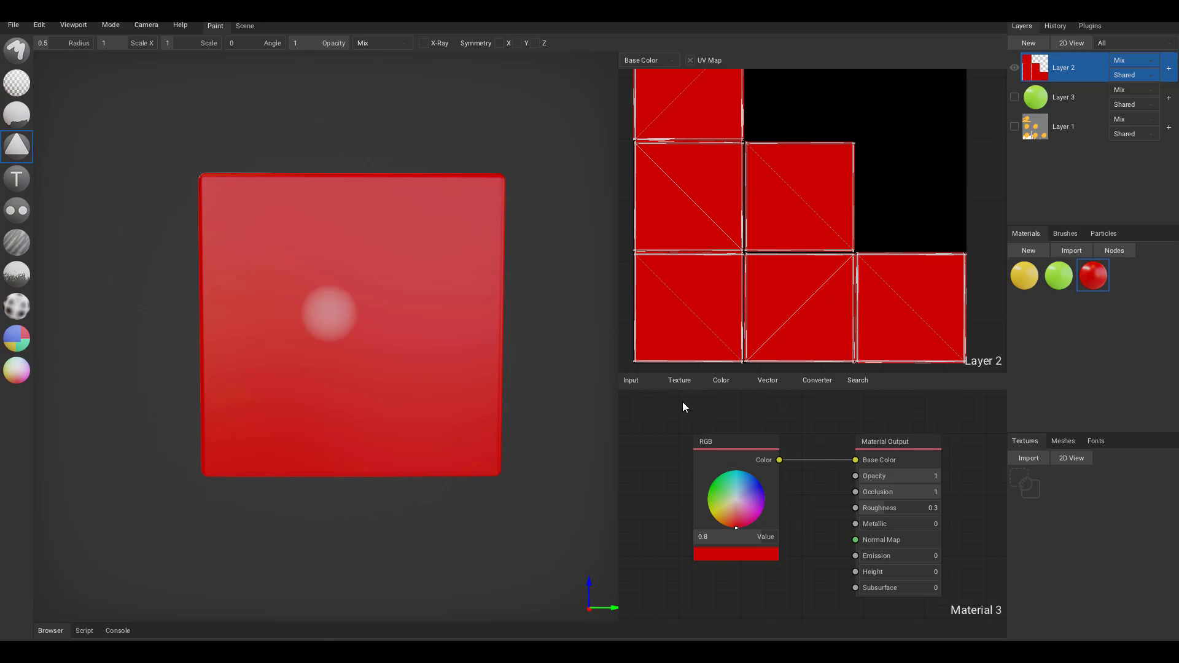
click(1029, 42)
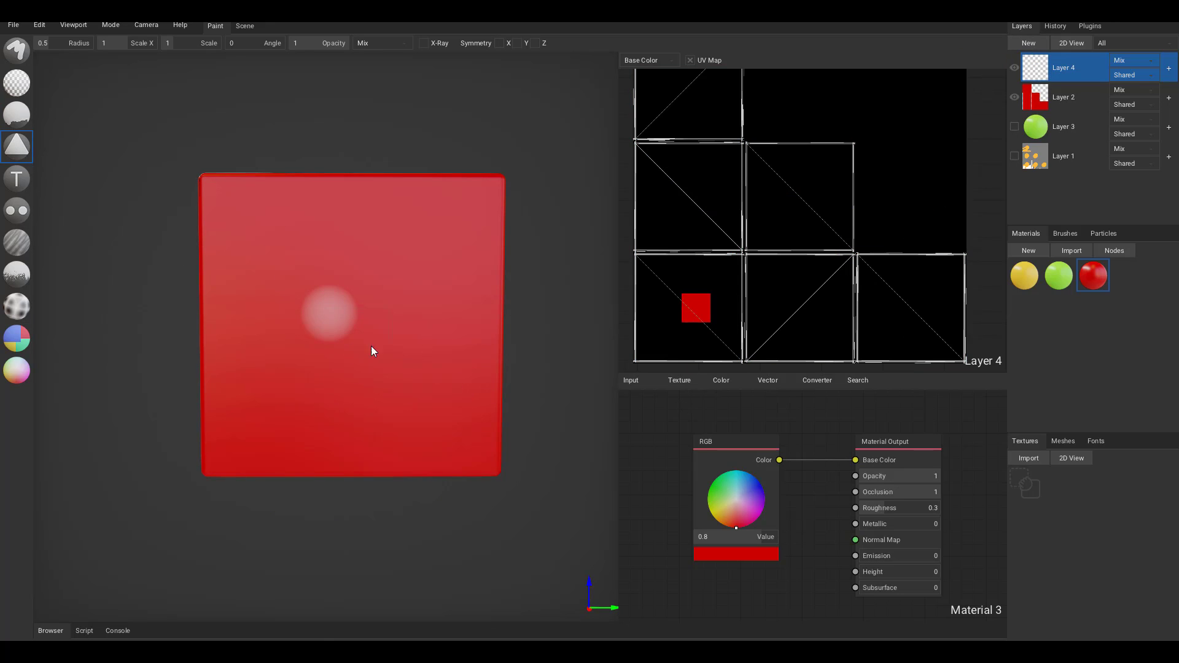
click(338, 332)
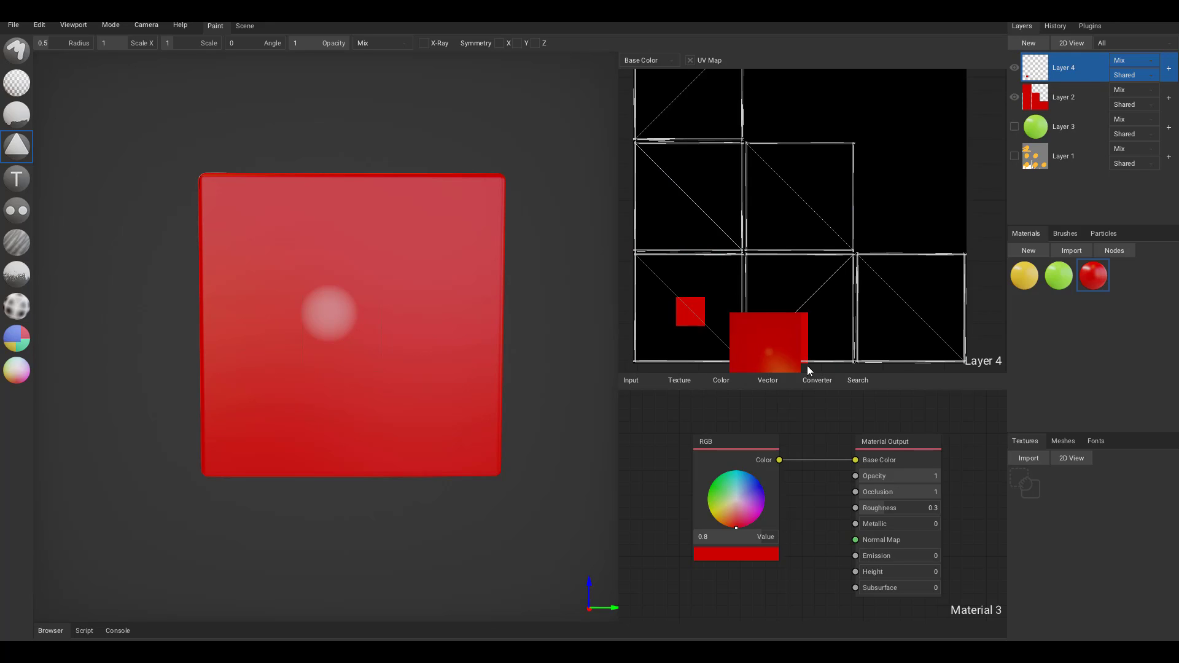
mouse_move(740, 503)
mouse_down()
mouse_move(759, 481)
mouse_move(736, 500)
mouse_up()
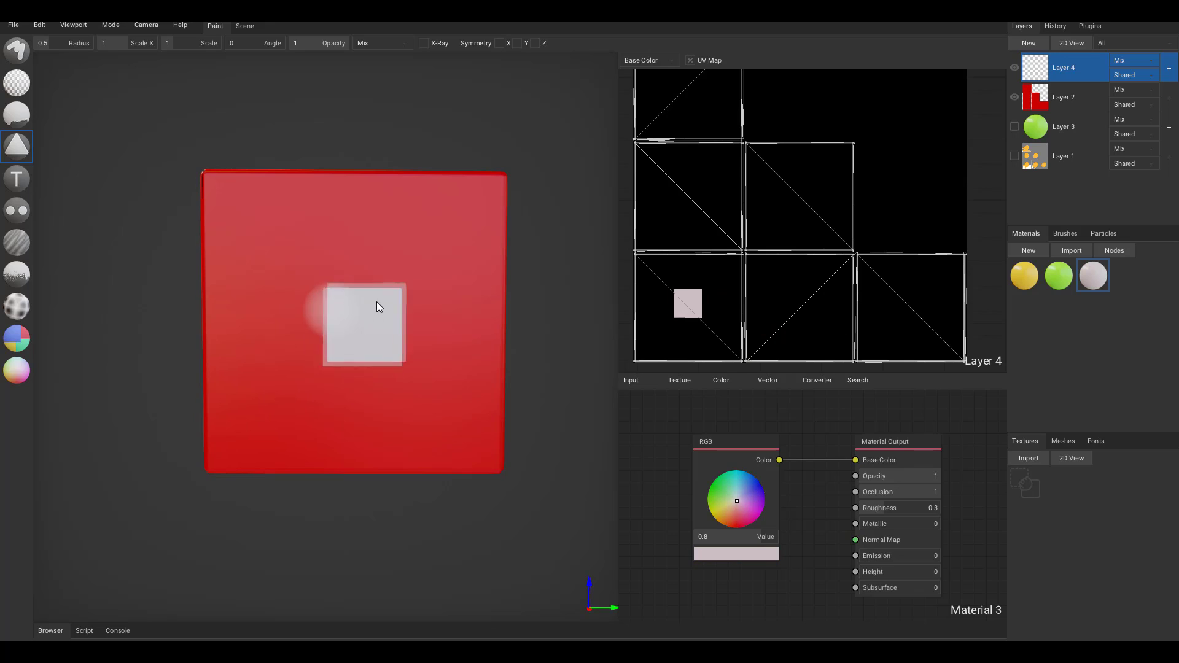
click(344, 322)
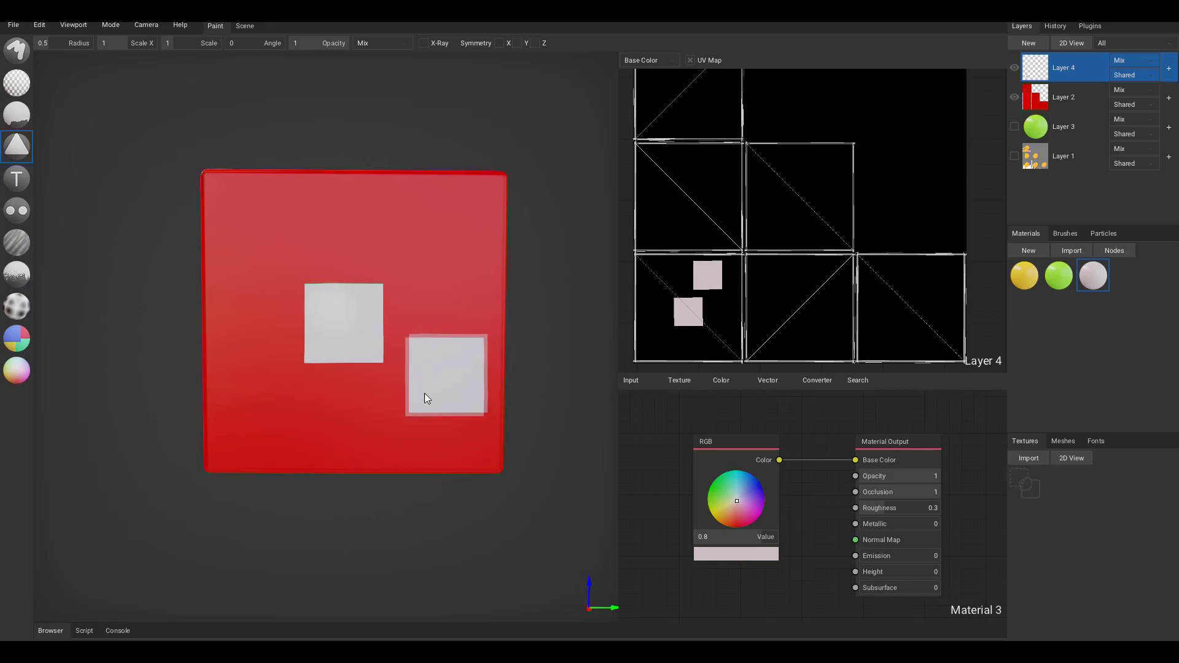
Stamp the same square decal on two more side faces and on the cube's upper face
right_drag(566, 300, 366, 356)
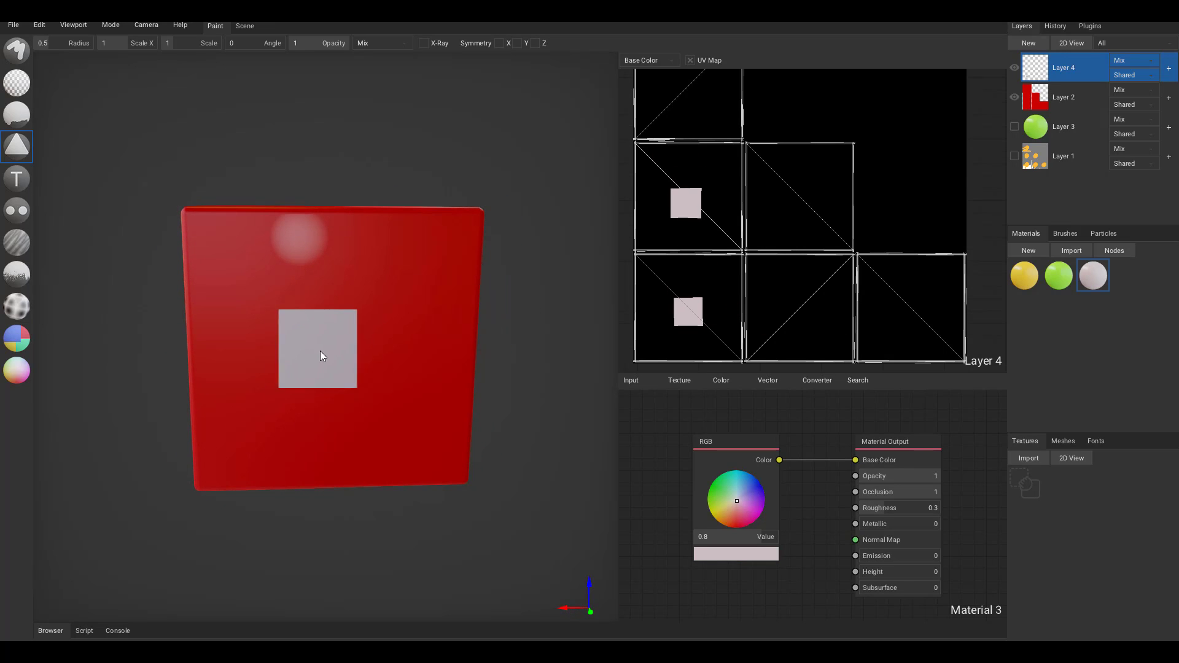
click(321, 353)
right_drag(554, 320, 375, 358)
click(374, 358)
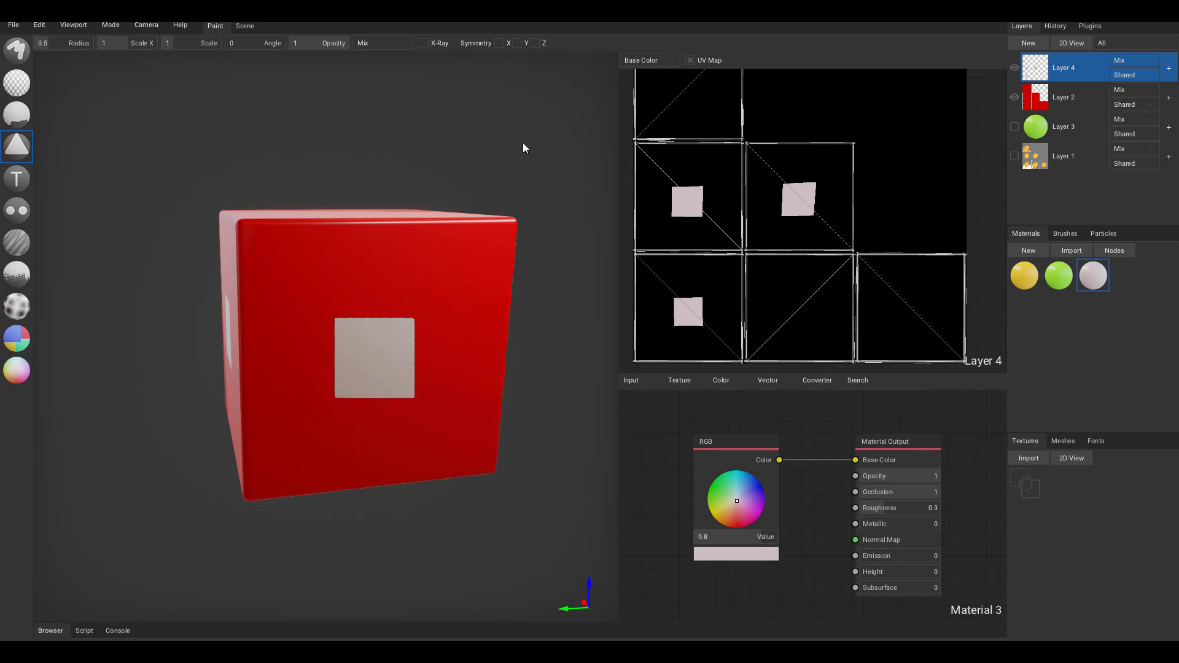
right_drag(522, 143, 457, 234)
click(337, 290)
right_drag(372, 479, 485, 402)
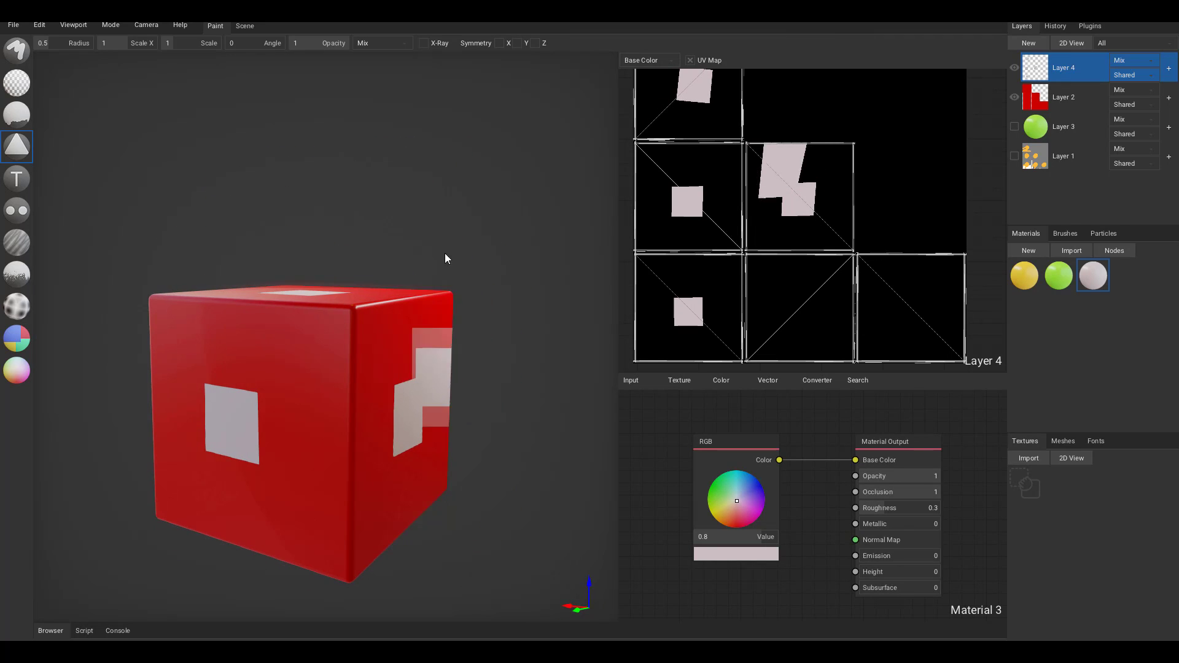
Undo the decals stamped on the other faces, keeping only the first one
key(ctrl+z)
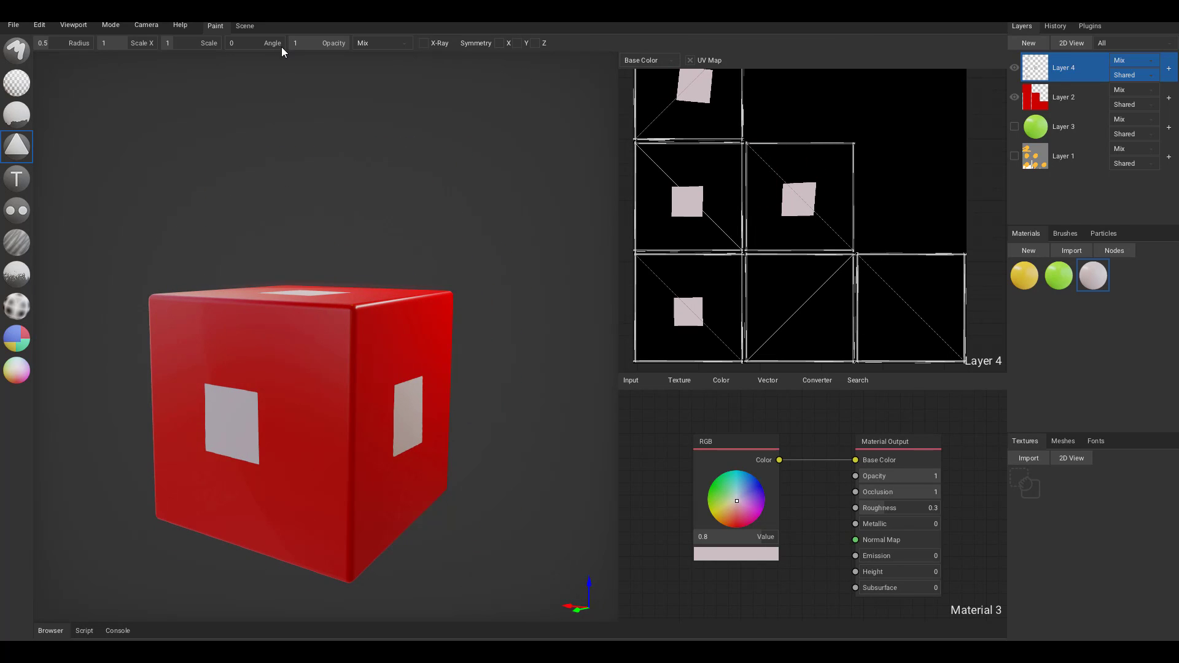
key(ctrl+z)
key(ctrl+z)
right_drag(294, 135, 464, 177)
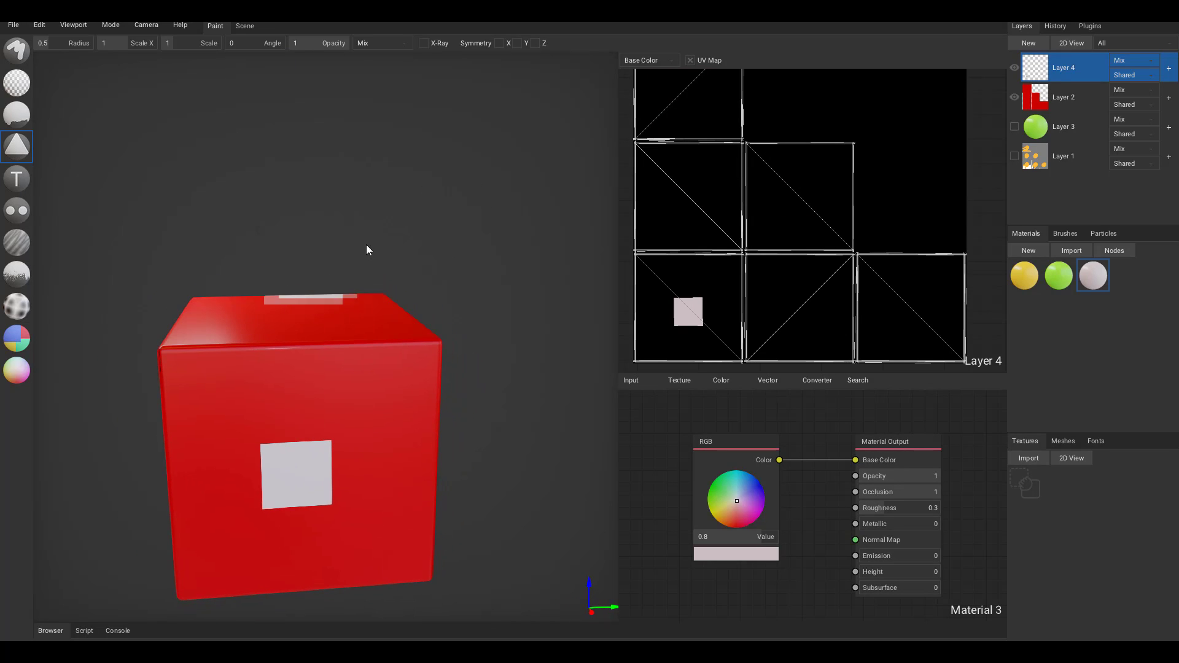
right_drag(366, 244, 433, 252)
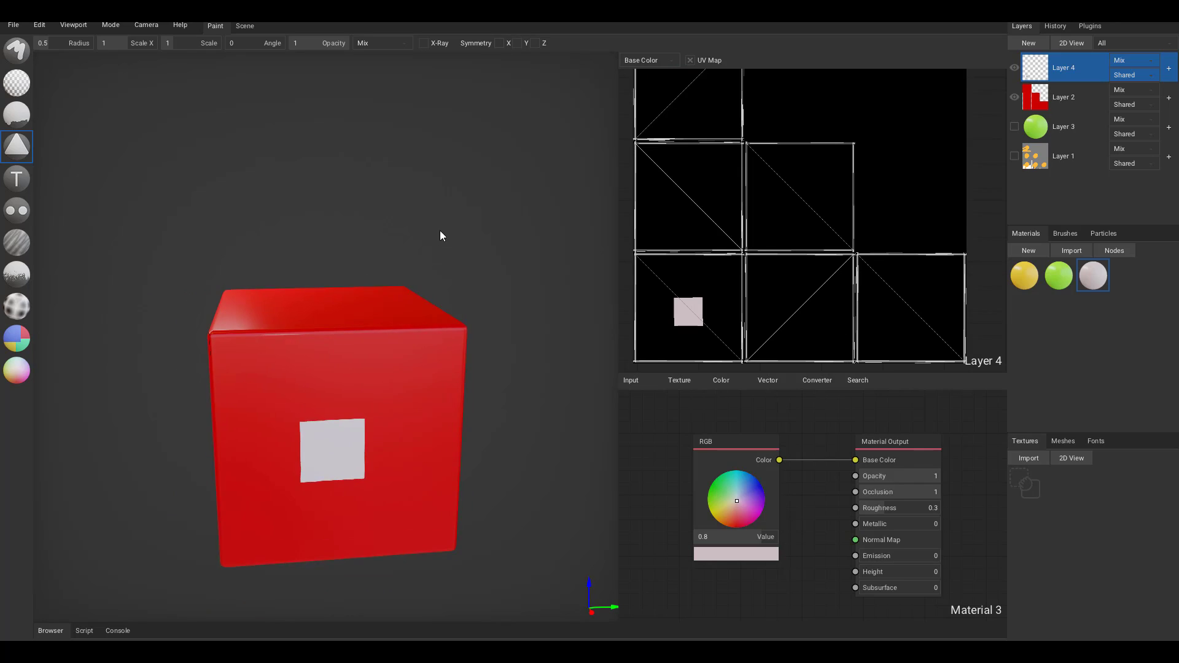
Stamp the pale square decal on the cube's upper face and import images.png as a texture
click(385, 332)
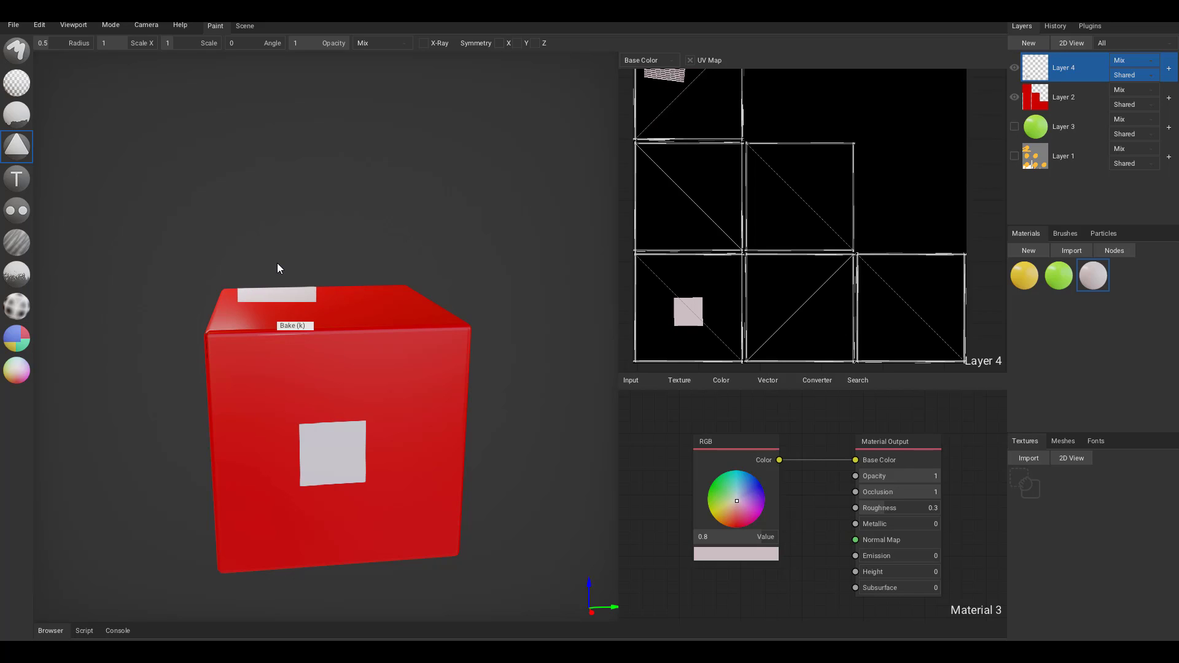
click(1037, 461)
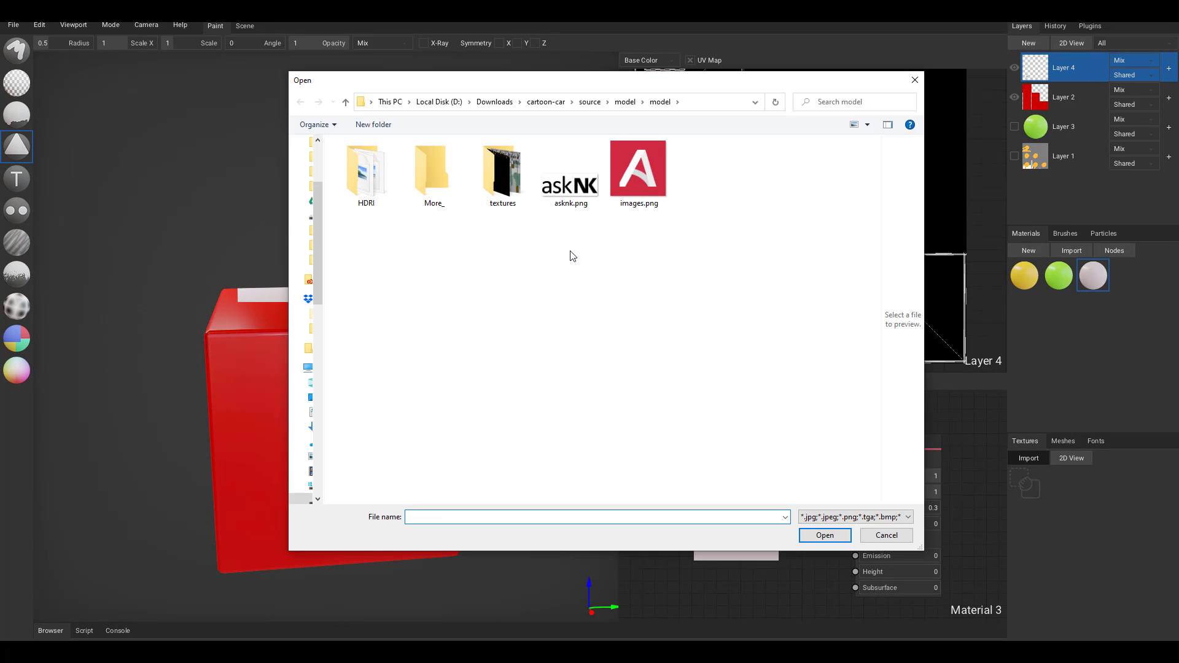
click(658, 176)
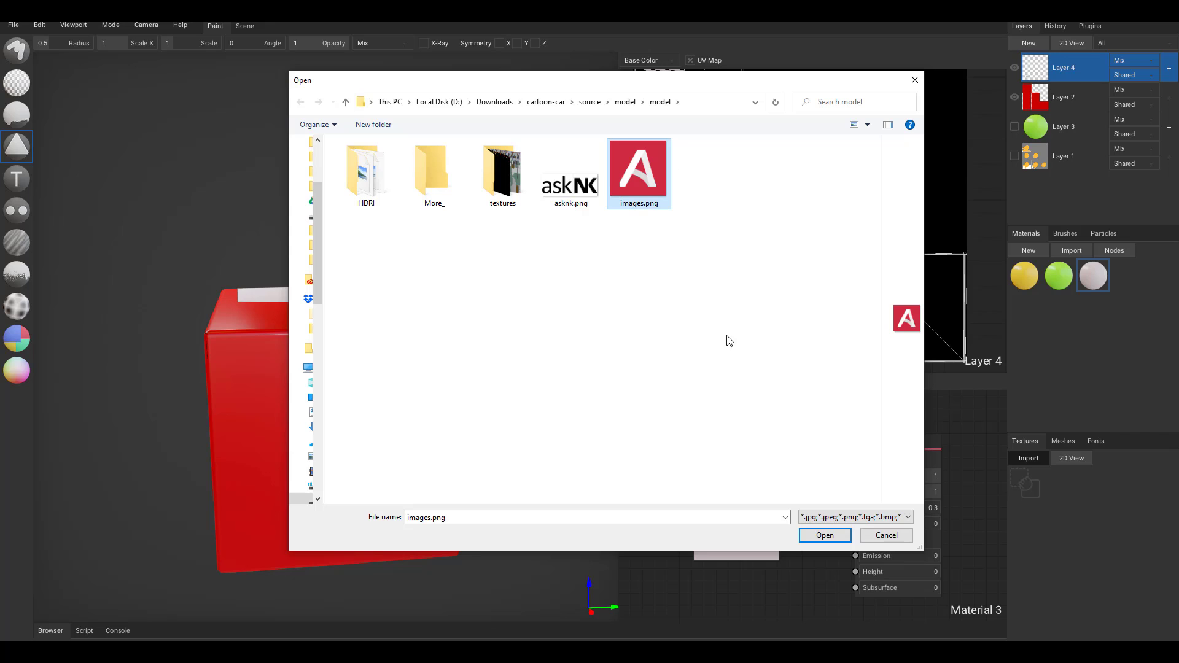
click(823, 537)
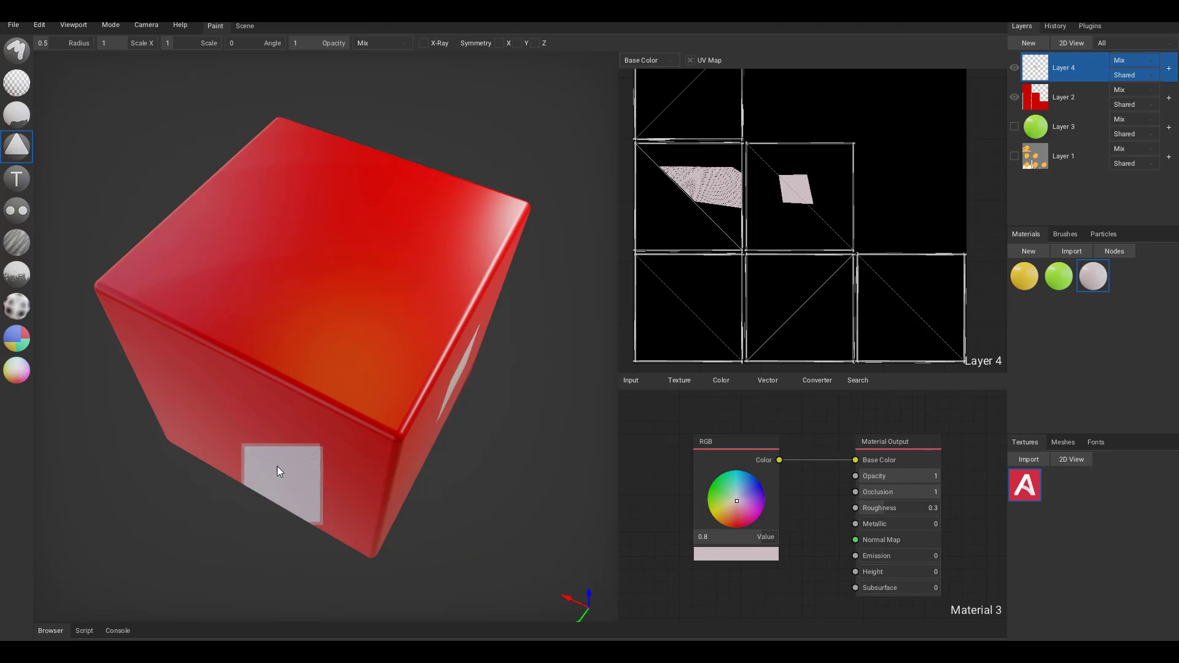
Stamp the pale square decal on another side face and on the cube's upper face
mouse_move(256, 429)
right_down()
mouse_move(285, 452)
mouse_move(276, 438)
right_up()
click(263, 421)
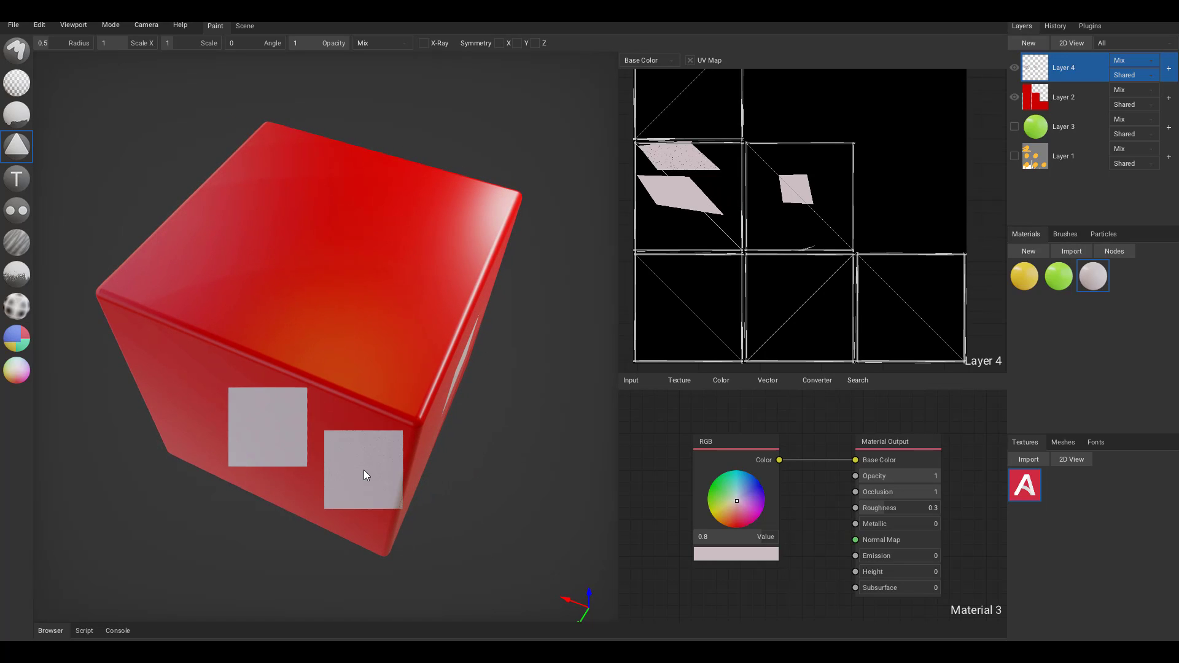
click(334, 268)
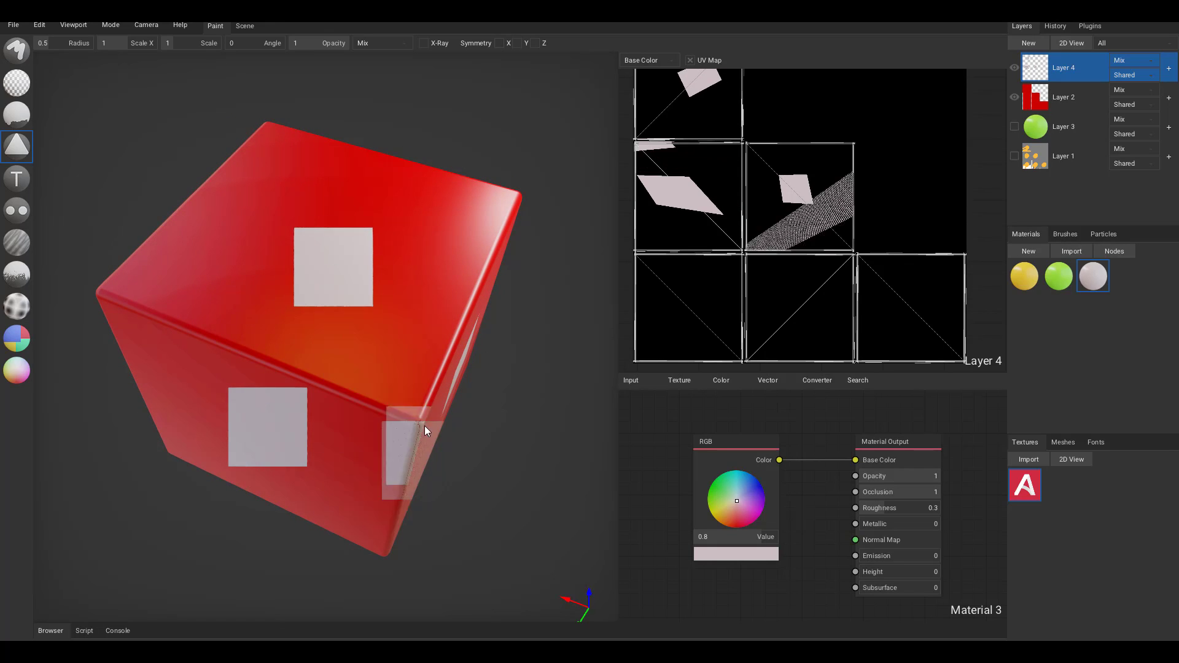
Undo all pale square decals on Layer 4
right_drag(425, 426, 460, 397)
key(ctrl+z)
key(ctrl+z)
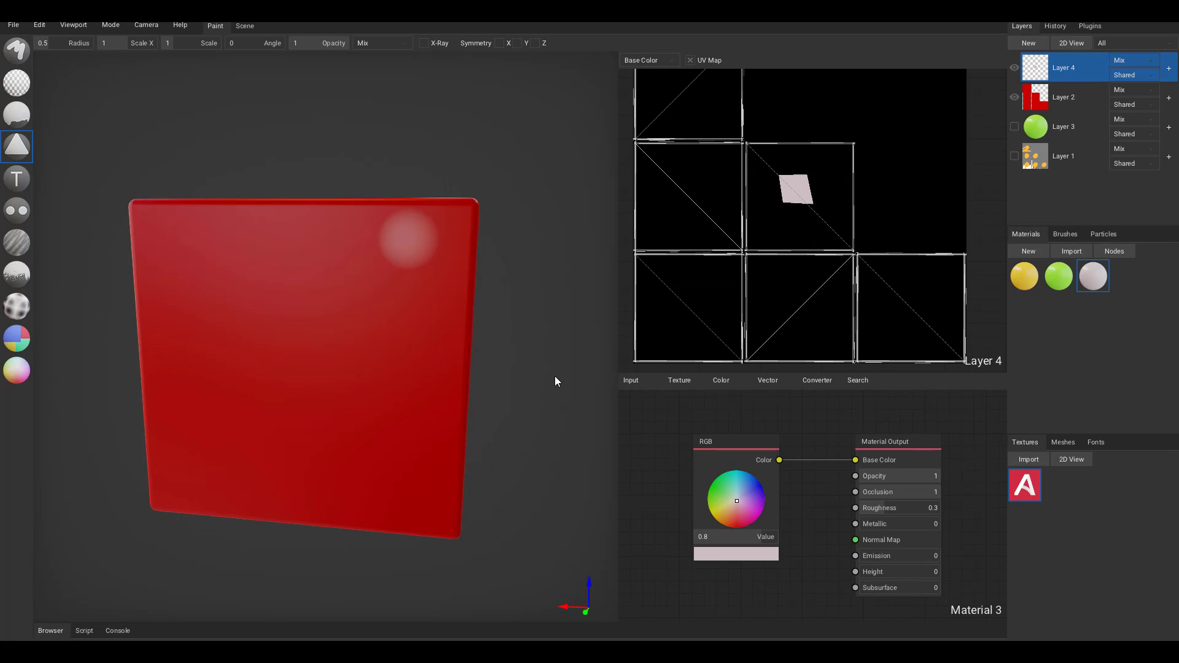
right_drag(555, 376, 516, 403)
key(ctrl+z)
Add images.png as an Image Texture node in Material 3 and connect its Color to Base Color in place of the RGB node
drag(1025, 490, 671, 454)
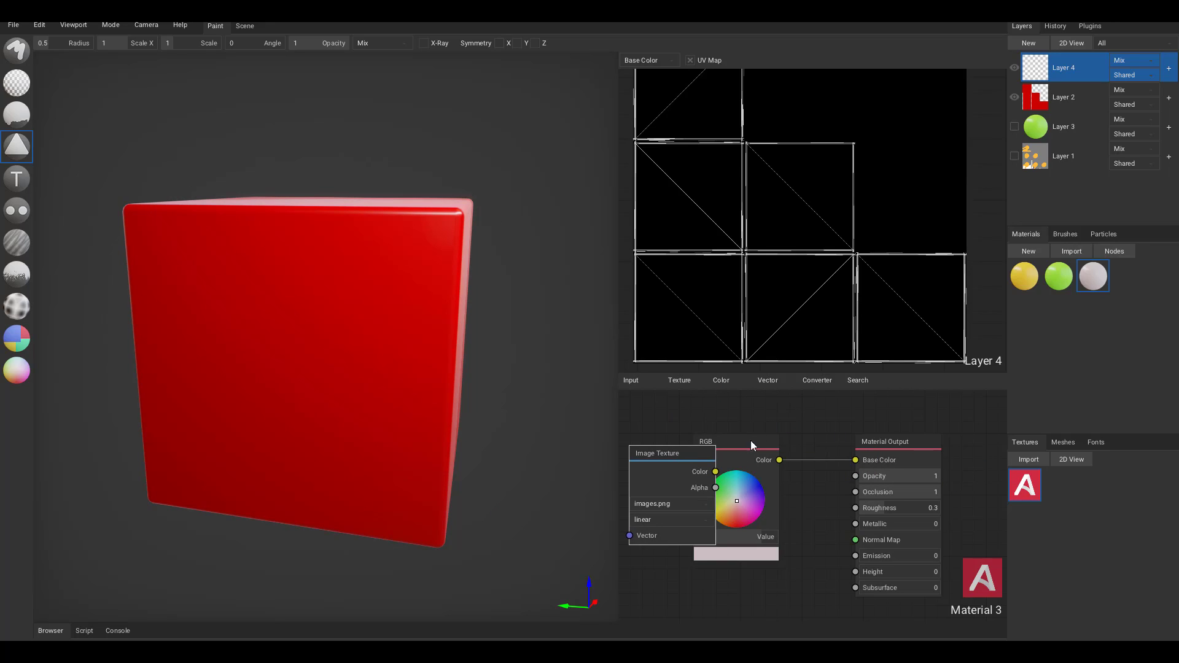
drag(752, 441, 787, 381)
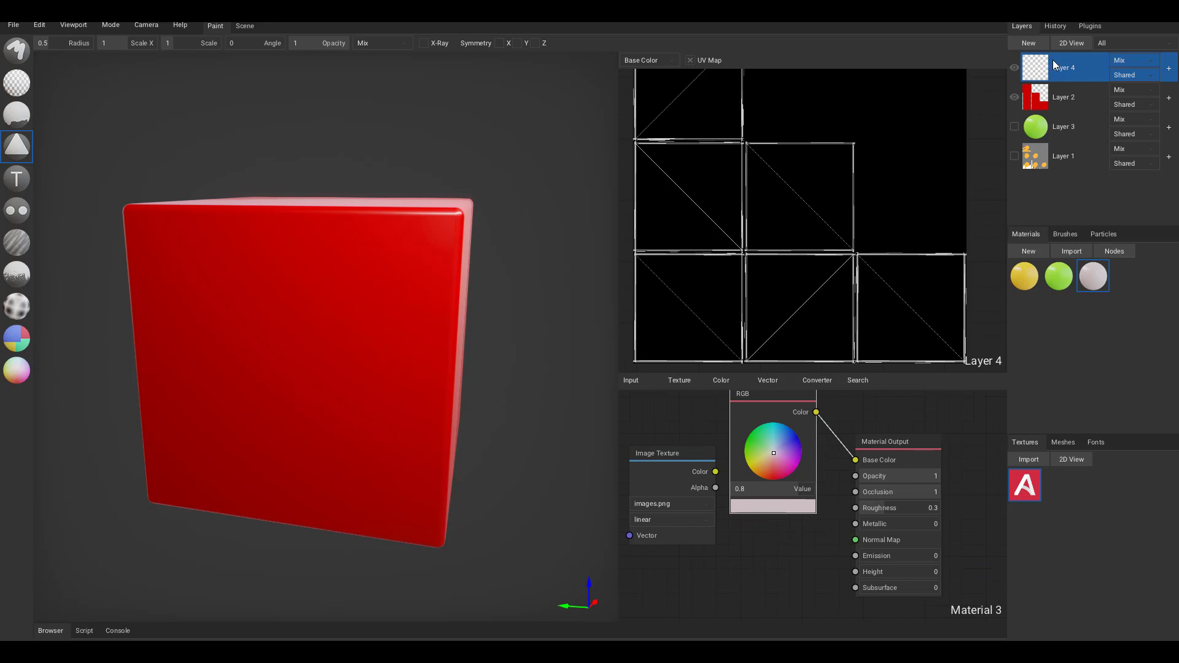
drag(889, 440, 945, 454)
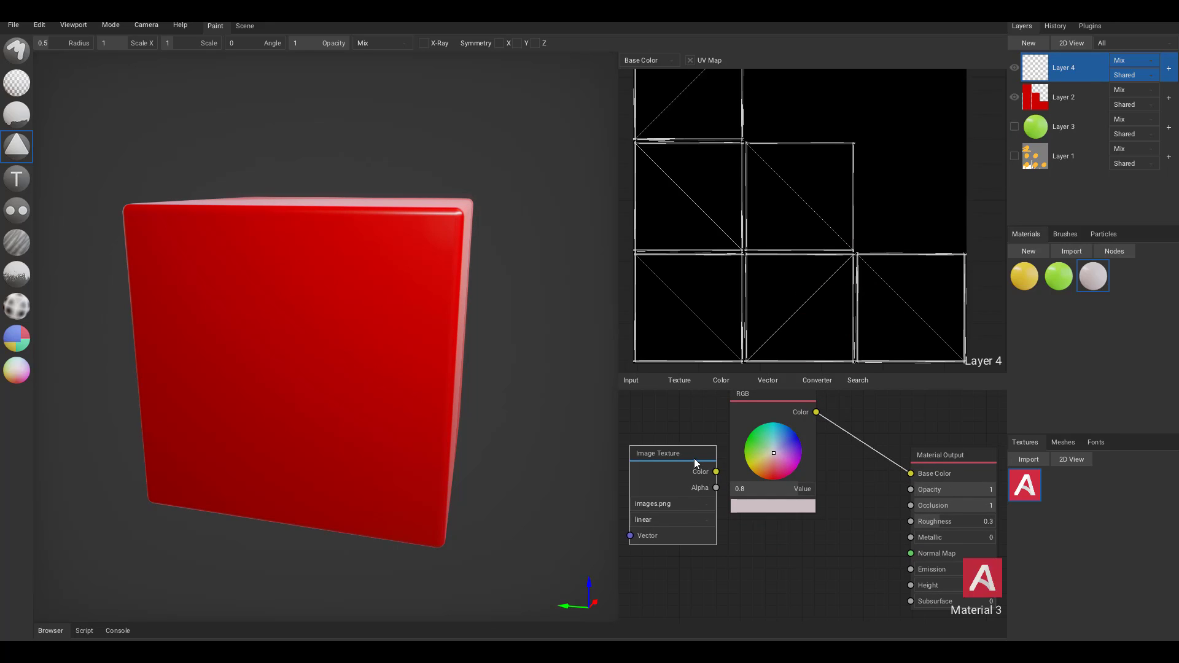
drag(694, 459, 911, 474)
drag(803, 391, 683, 405)
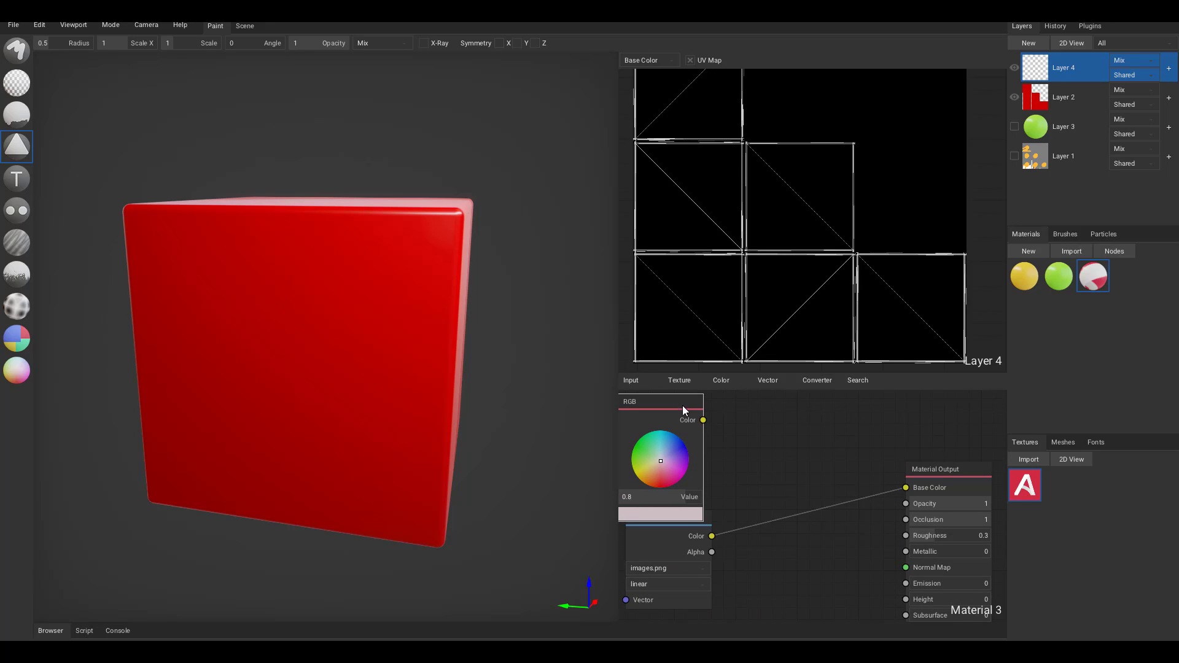
Connect the images.png node's Alpha output to the Opacity input of the Material Output node
click(667, 542)
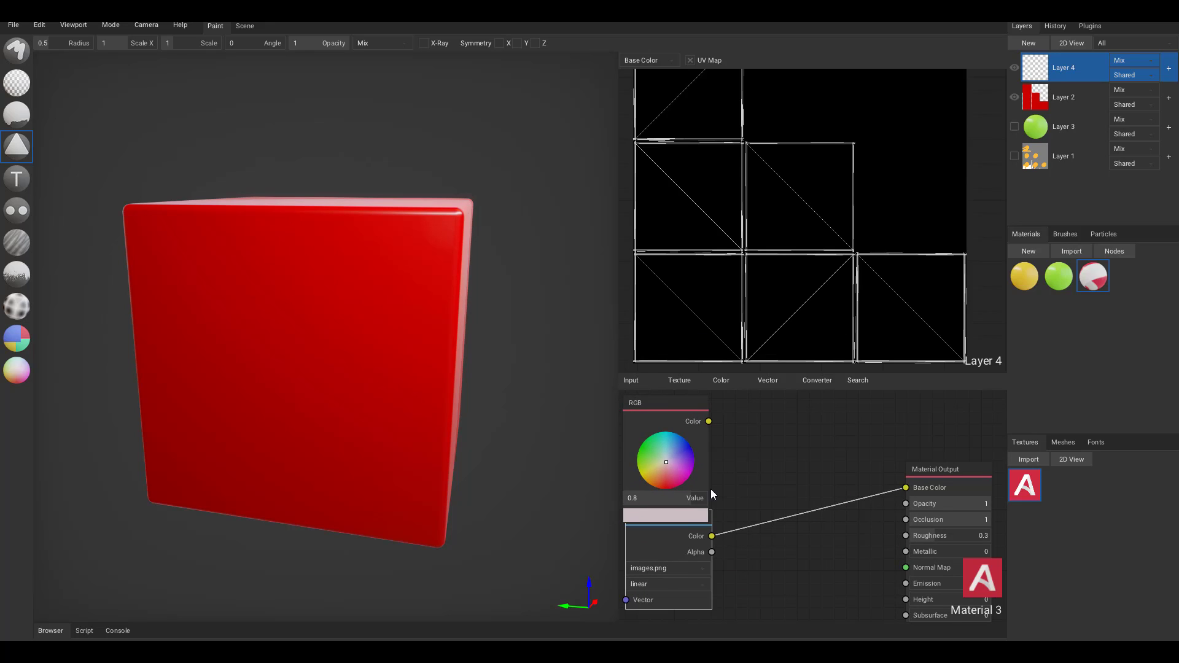
middle_drag(794, 477, 816, 493)
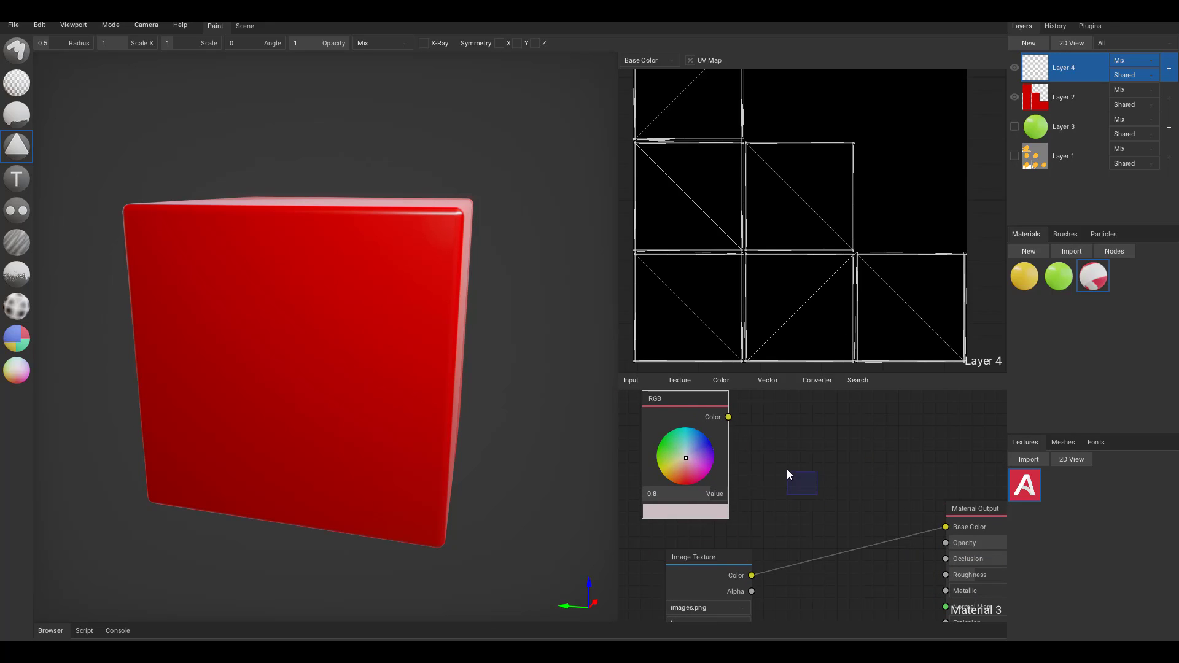
scroll(853, 403, down, 3)
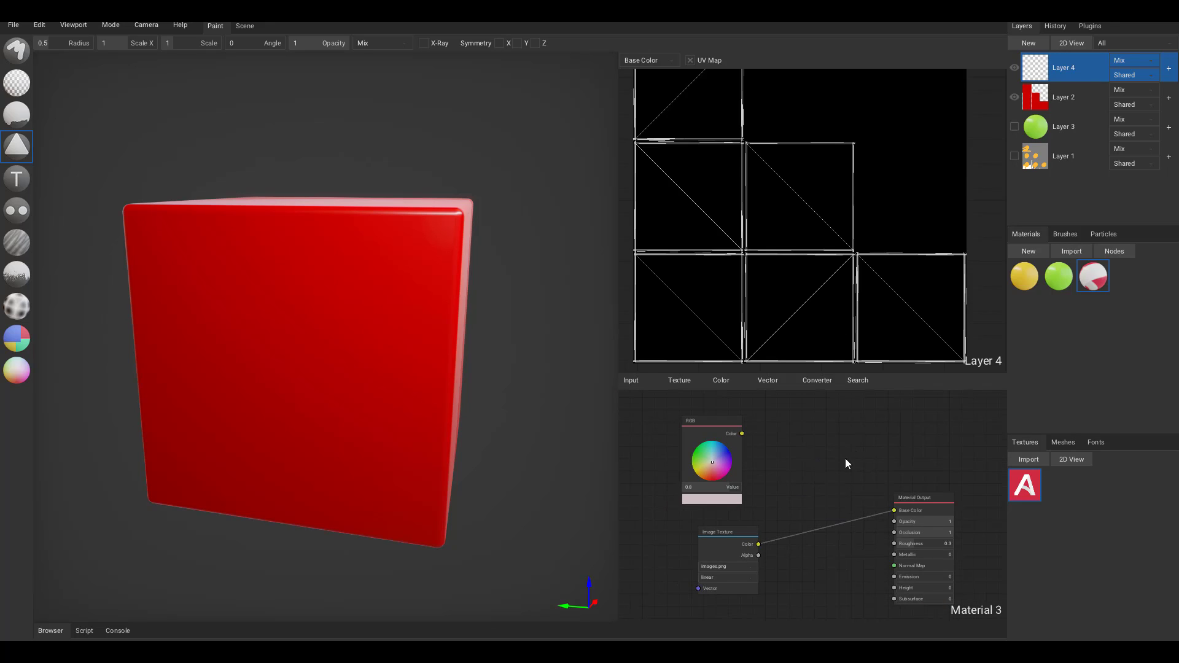
drag(759, 556, 895, 522)
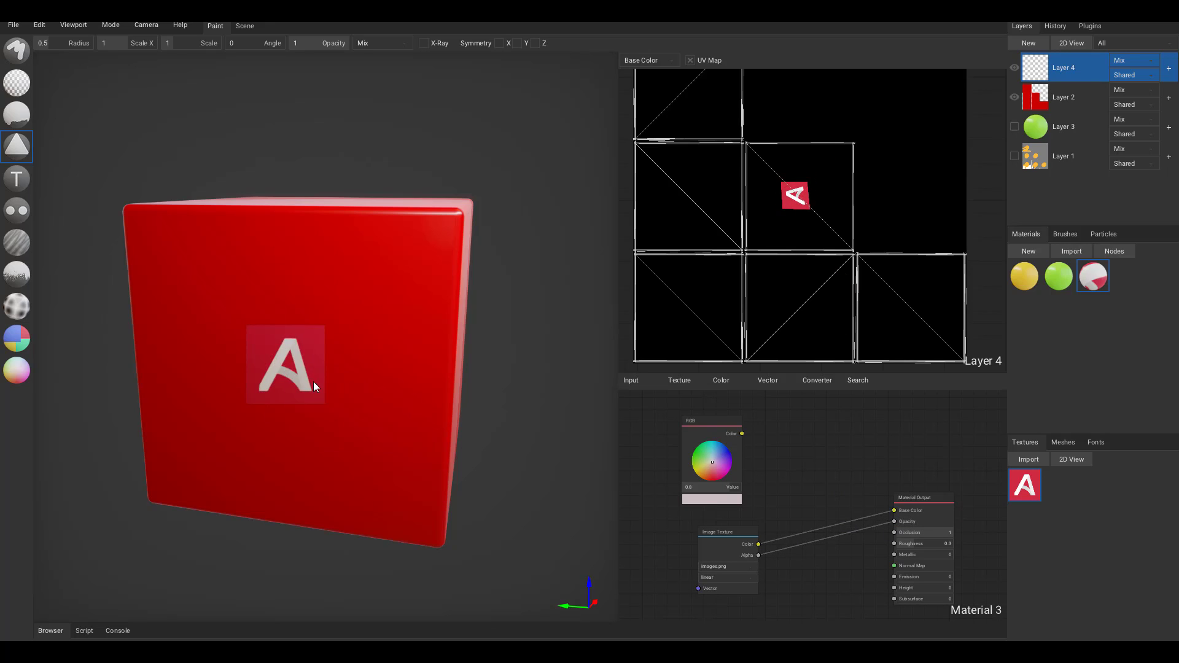
Stamp the images.png logo as a decal in the middle of one cube face
click(293, 390)
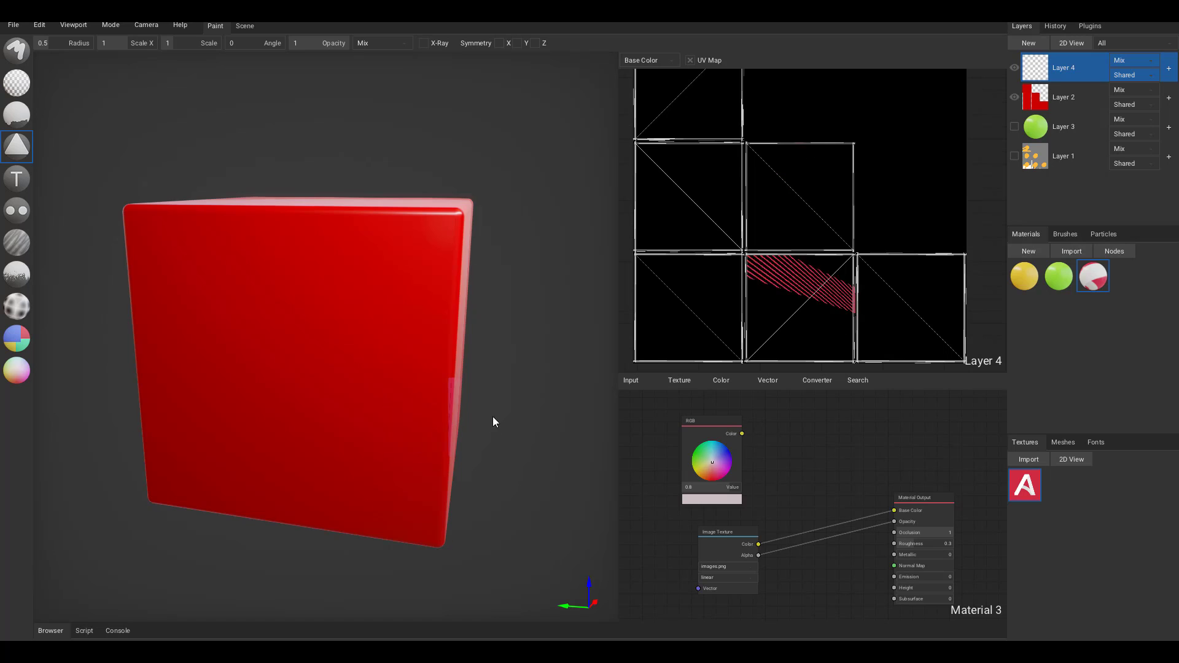
mouse_move(493, 416)
right_down()
mouse_move(504, 397)
mouse_move(508, 406)
right_up()
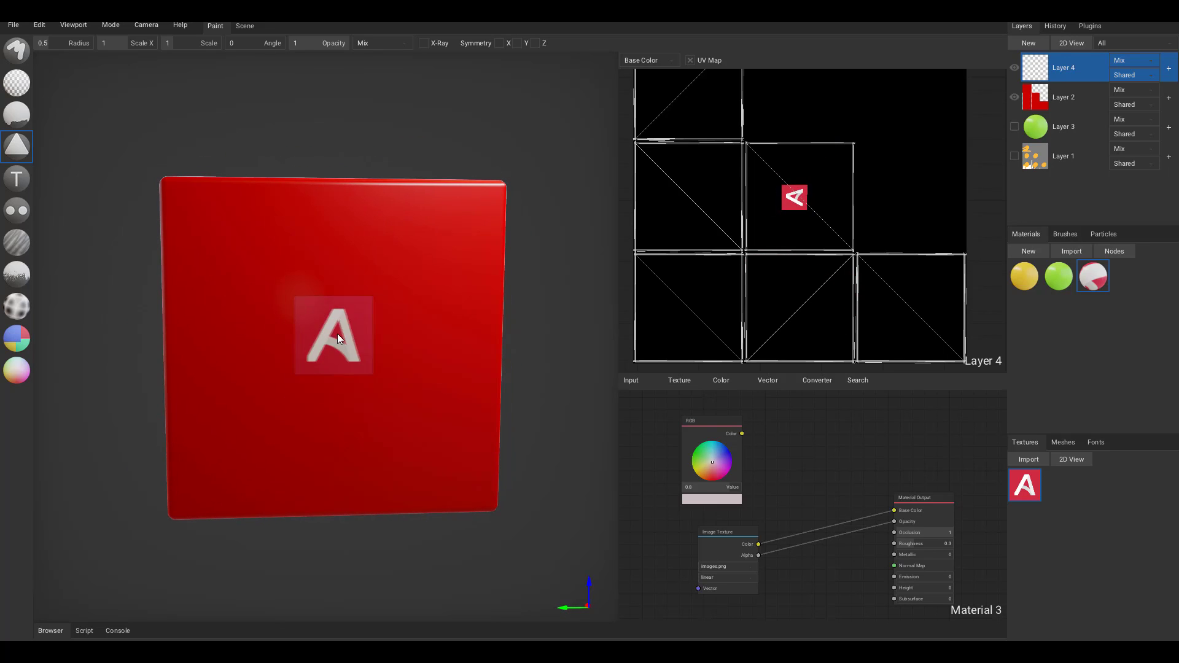
click(338, 334)
Stamp the same images.png logo decal on the cube's other side faces
right_drag(470, 387, 380, 455)
click(319, 371)
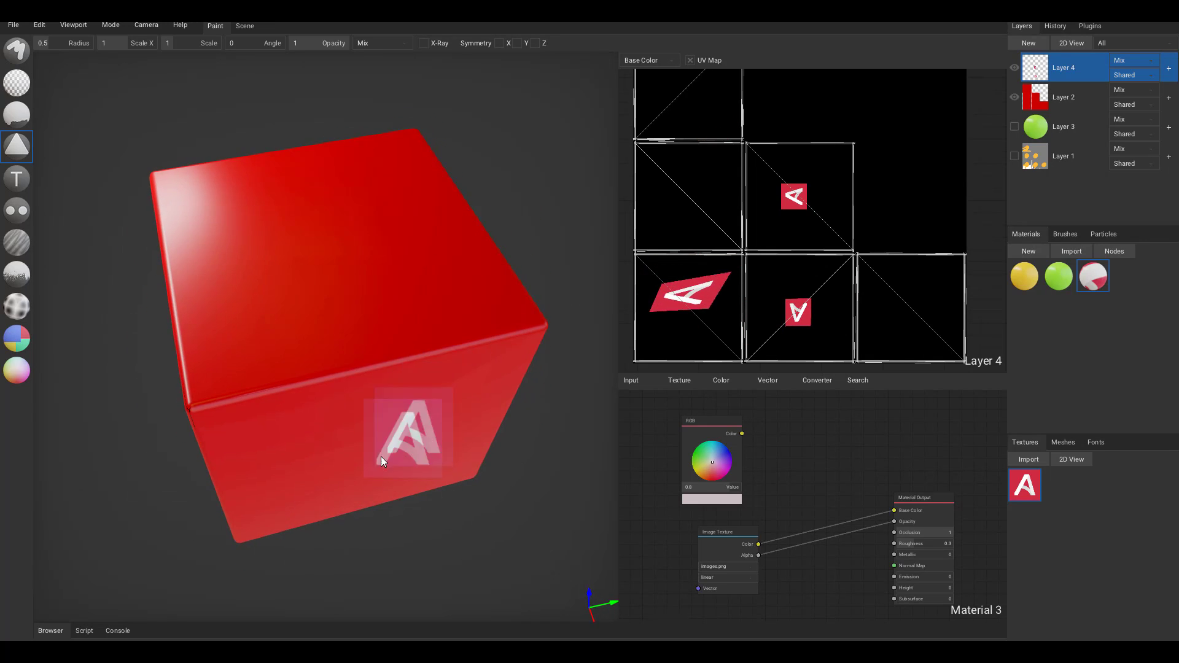
click(370, 447)
right_drag(551, 378, 441, 335)
click(432, 348)
Undo the logo decals stamped on the other faces, keeping only the first one
key(ctrl+z)
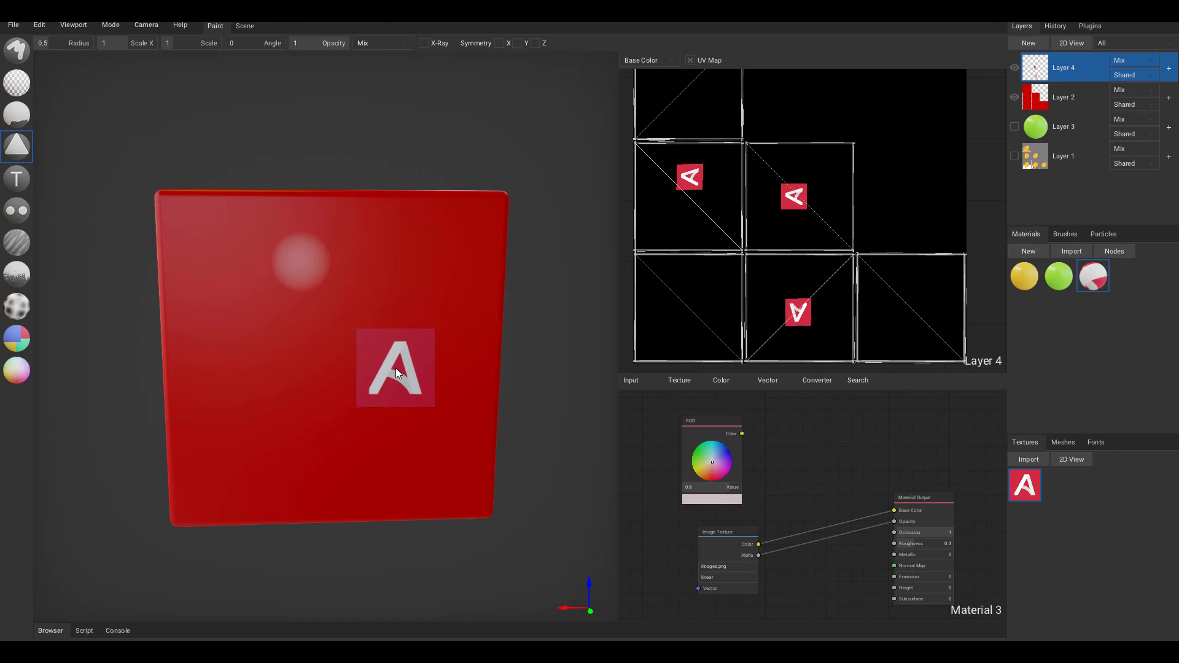
key(ctrl+z)
right_drag(429, 560, 629, 553)
key(ctrl+z)
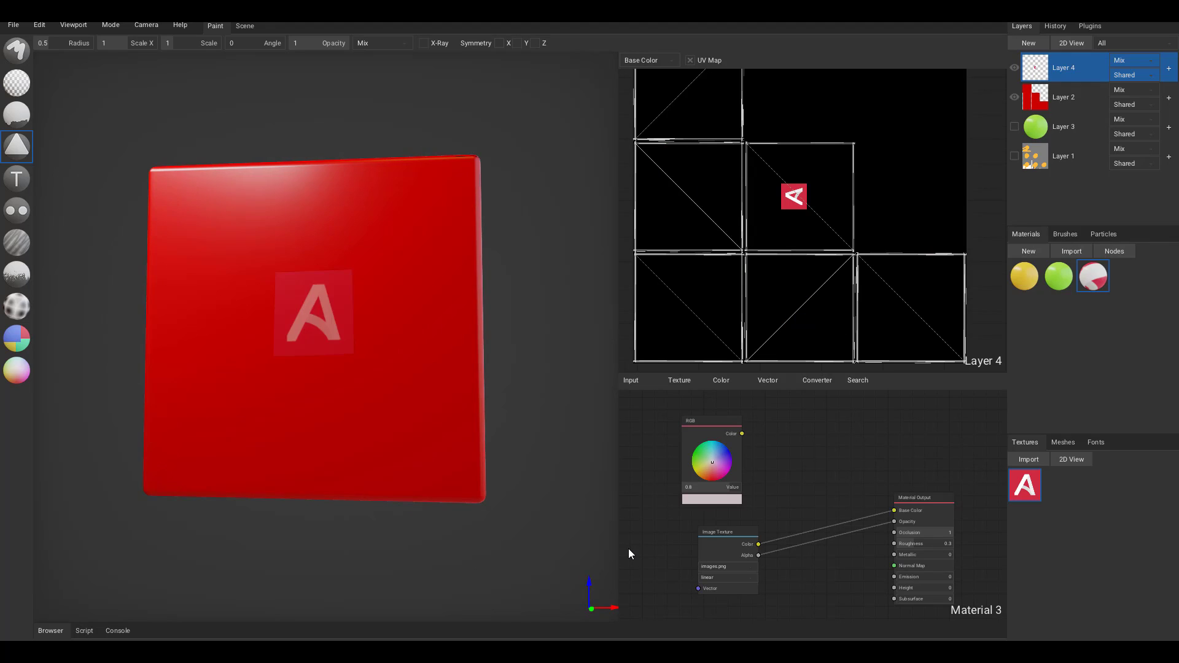
Import asknk.png, add it as an Image Texture node, and connect its Color to Base Color and Alpha to Opacity
click(1029, 459)
double_click(570, 184)
drag(1060, 485, 777, 511)
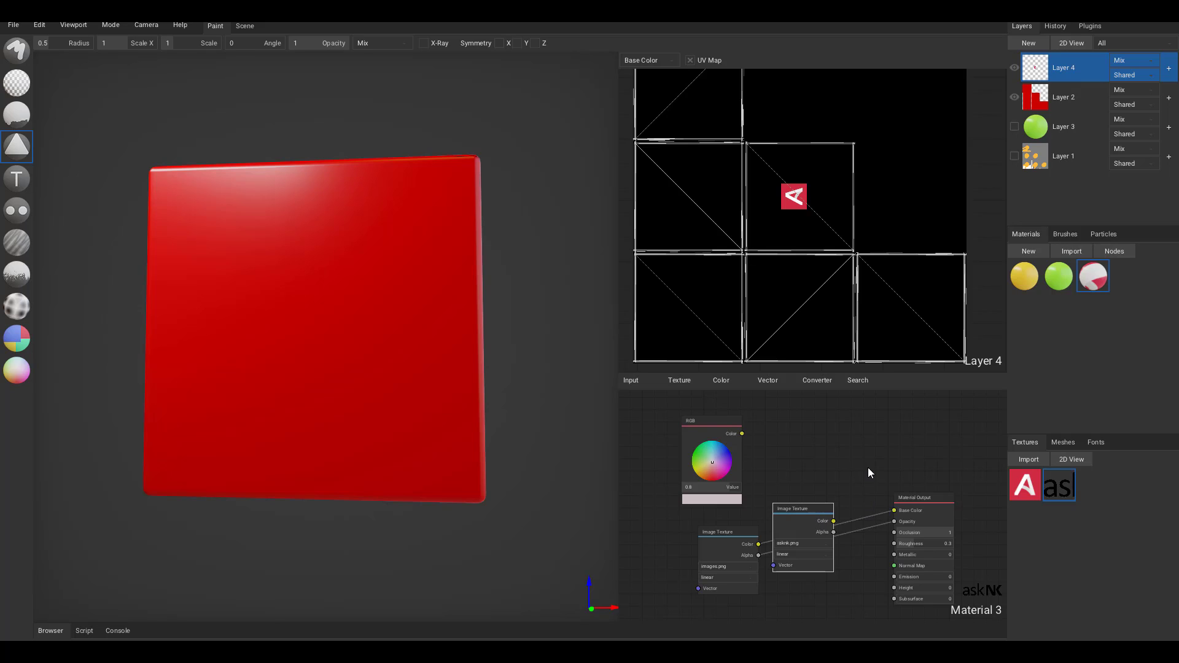
drag(887, 513, 898, 518)
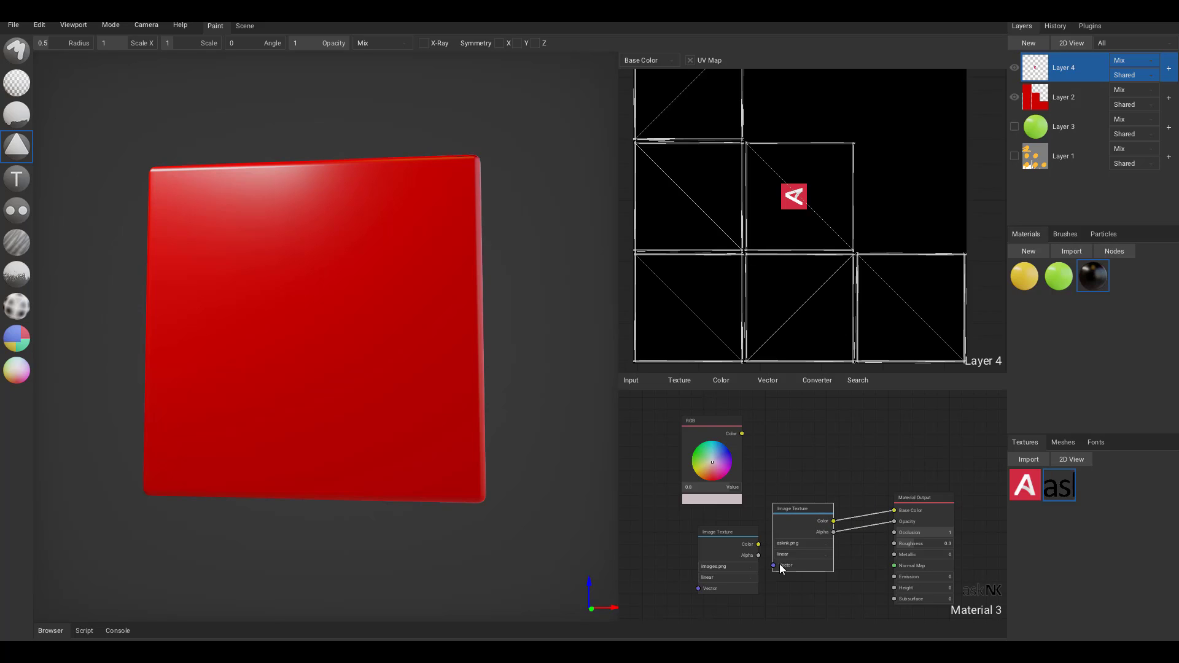
Set the decal's Scale X to 2 and stamp the askNK logo in the middle of a cube face
mouse_move(284, 505)
right_down()
mouse_move(308, 509)
mouse_move(297, 523)
right_up()
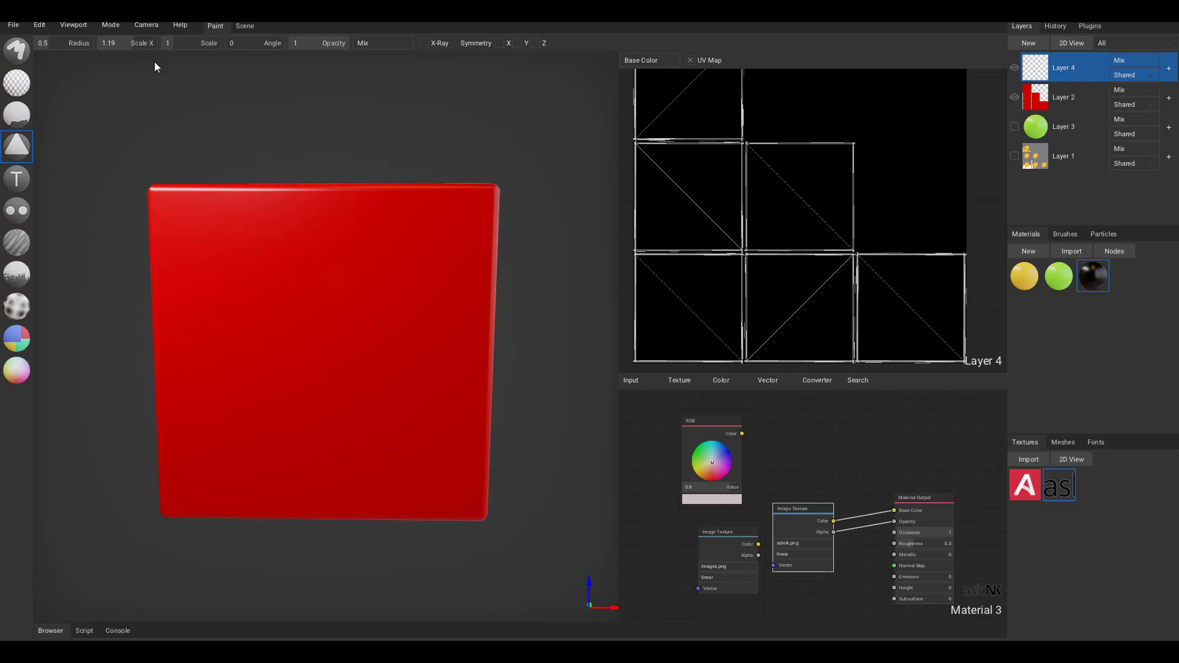
drag(152, 48, 147, 48)
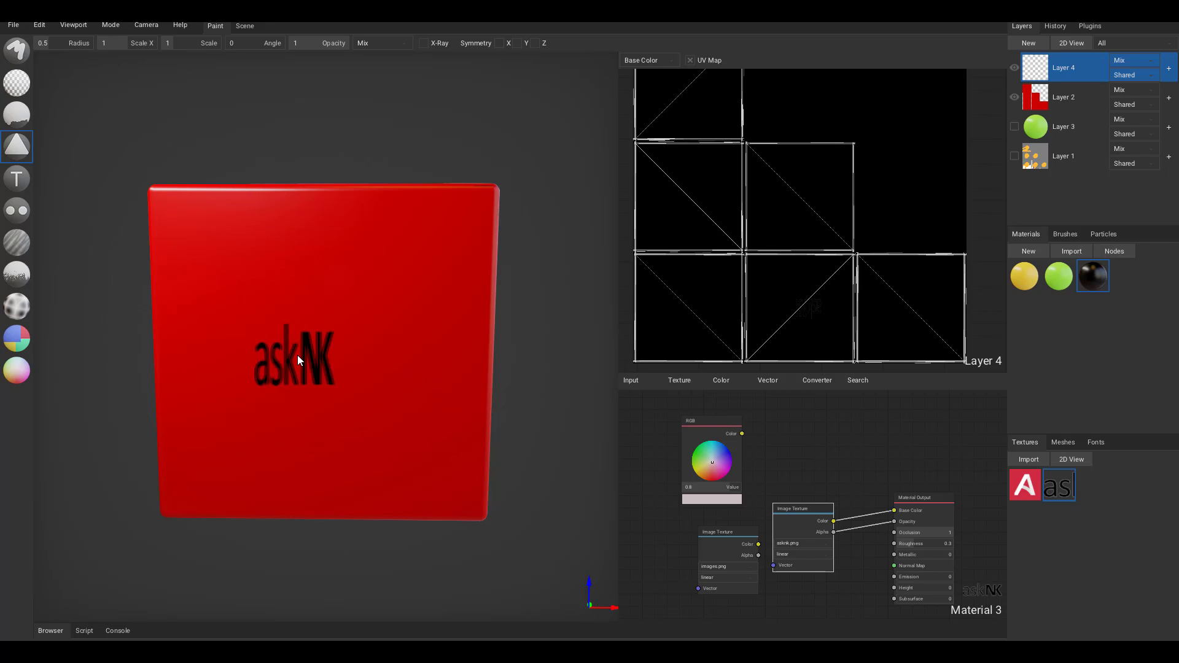
click(146, 41)
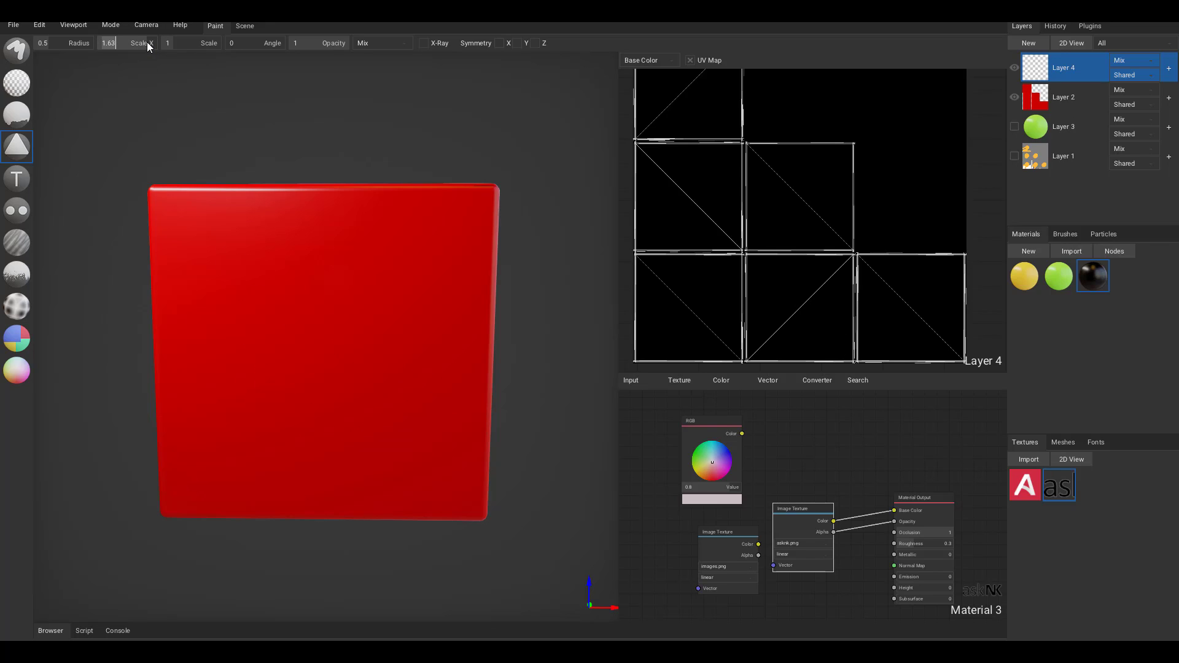
text(2)
key(Return)
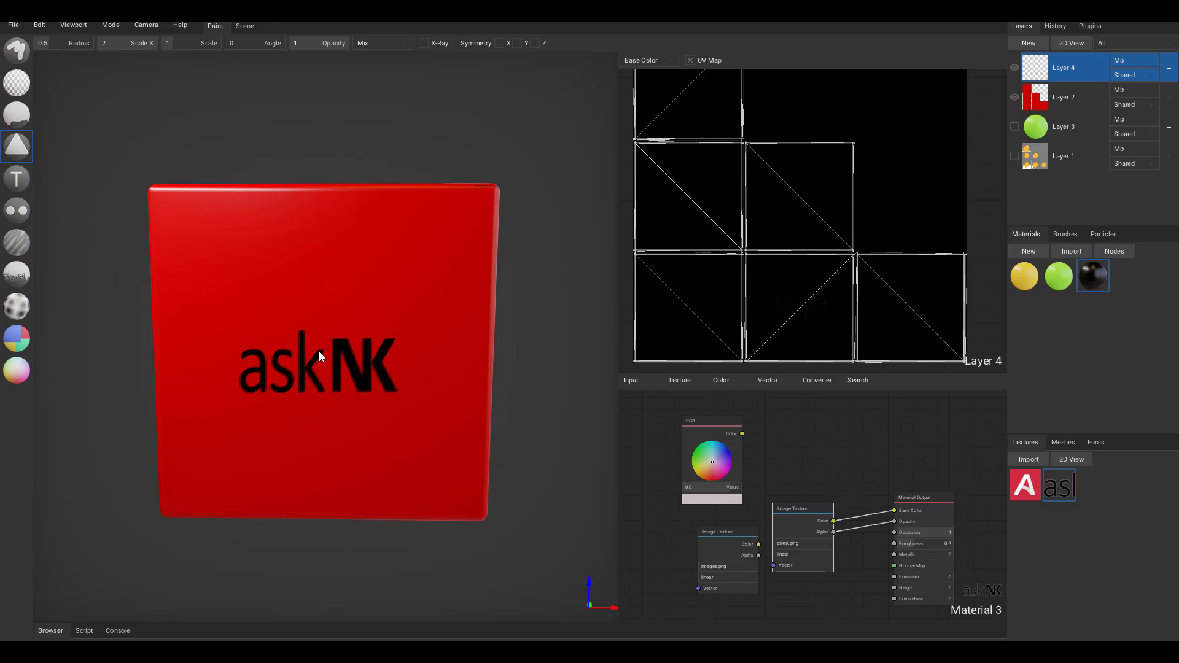
click(316, 353)
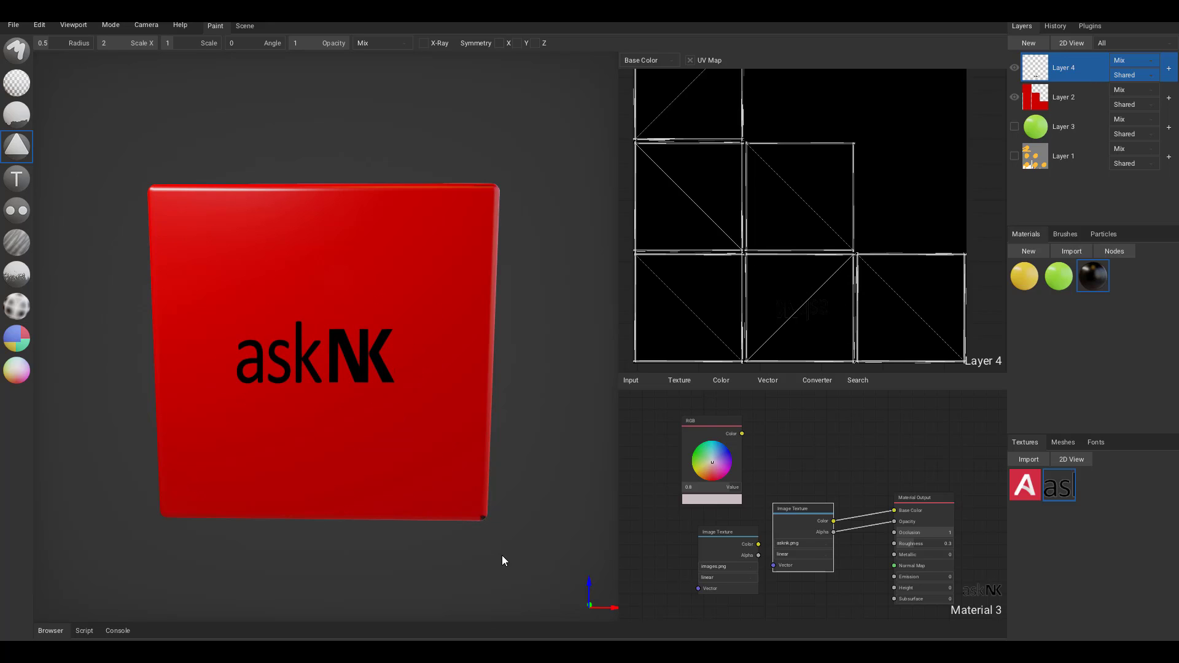
right_drag(503, 556, 448, 561)
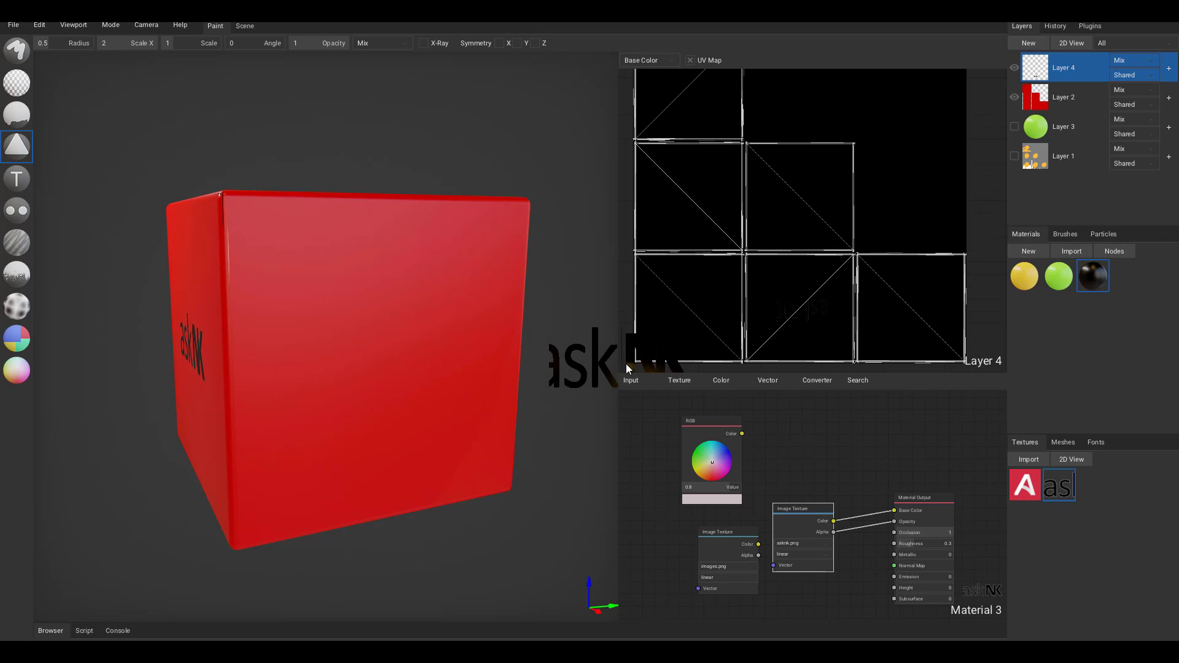
Enlarge the node editor in width and height, and turn the cube back to the face with the askNK logo
drag(620, 364, 471, 359)
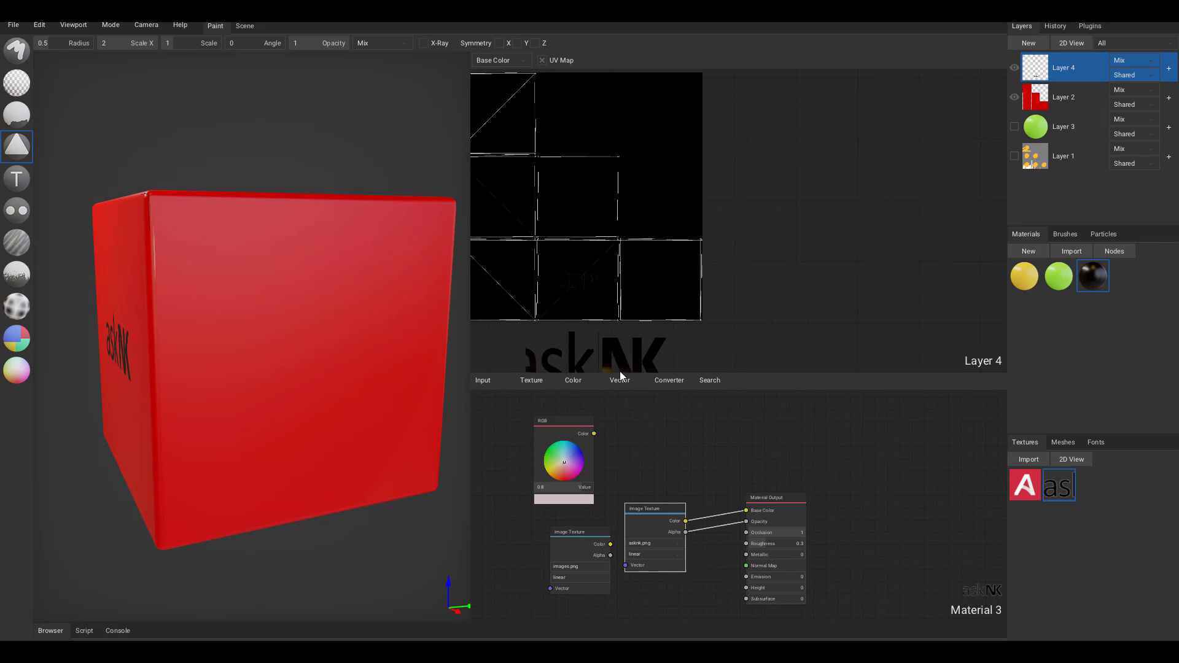
drag(668, 374, 664, 250)
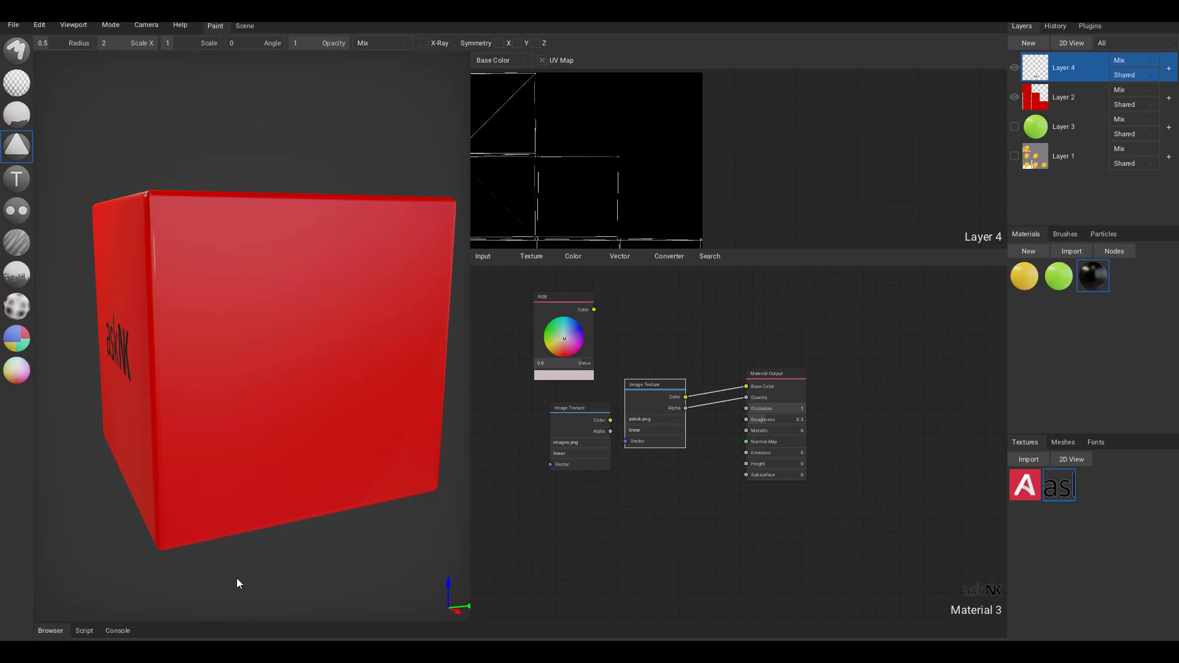
right_drag(237, 585, 258, 389)
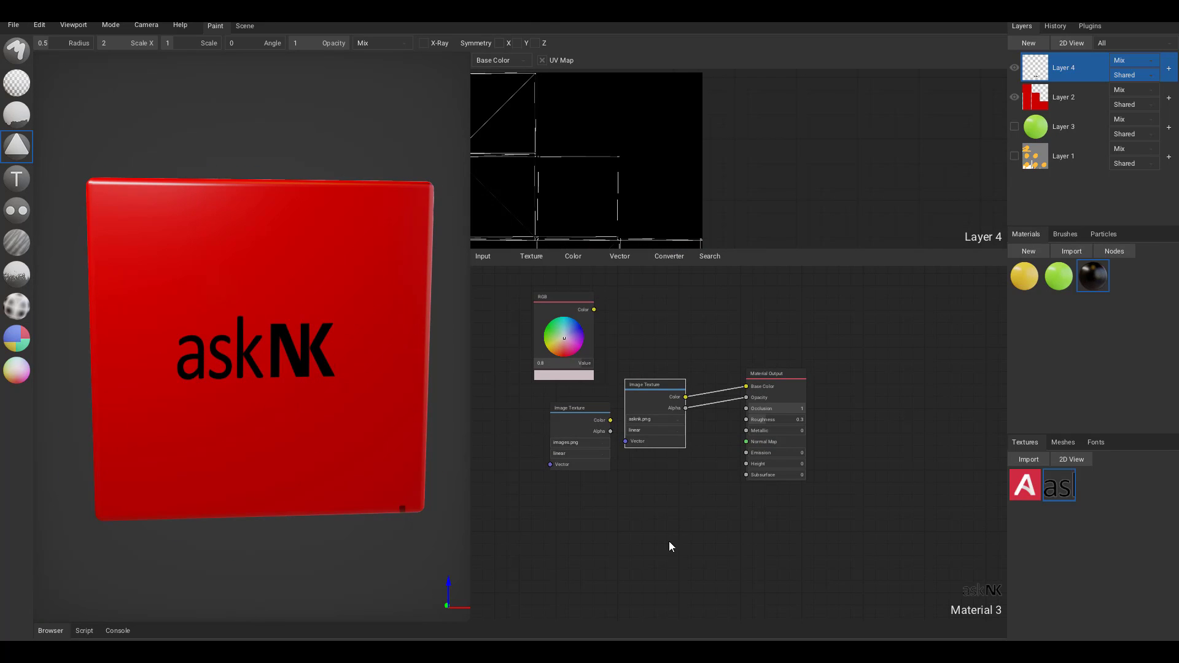
Insert an Invert node between the asknk.png Image Texture's Color output and Base Color, replacing their direct link
scroll(690, 455, up, 2)
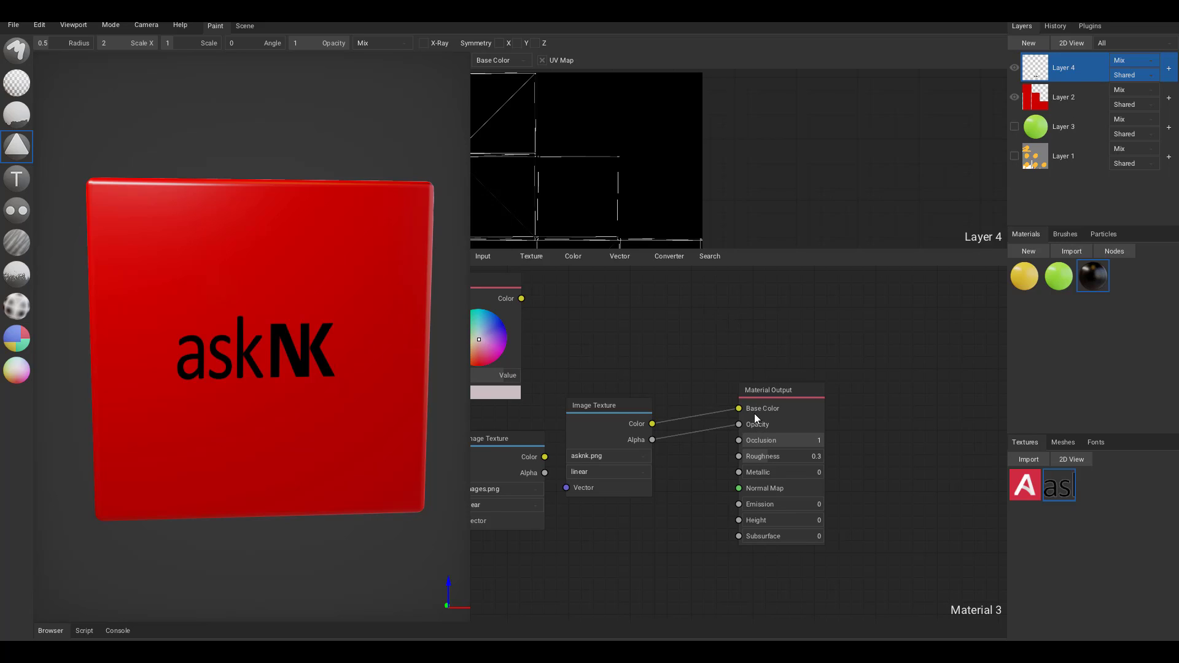
drag(739, 408, 659, 333)
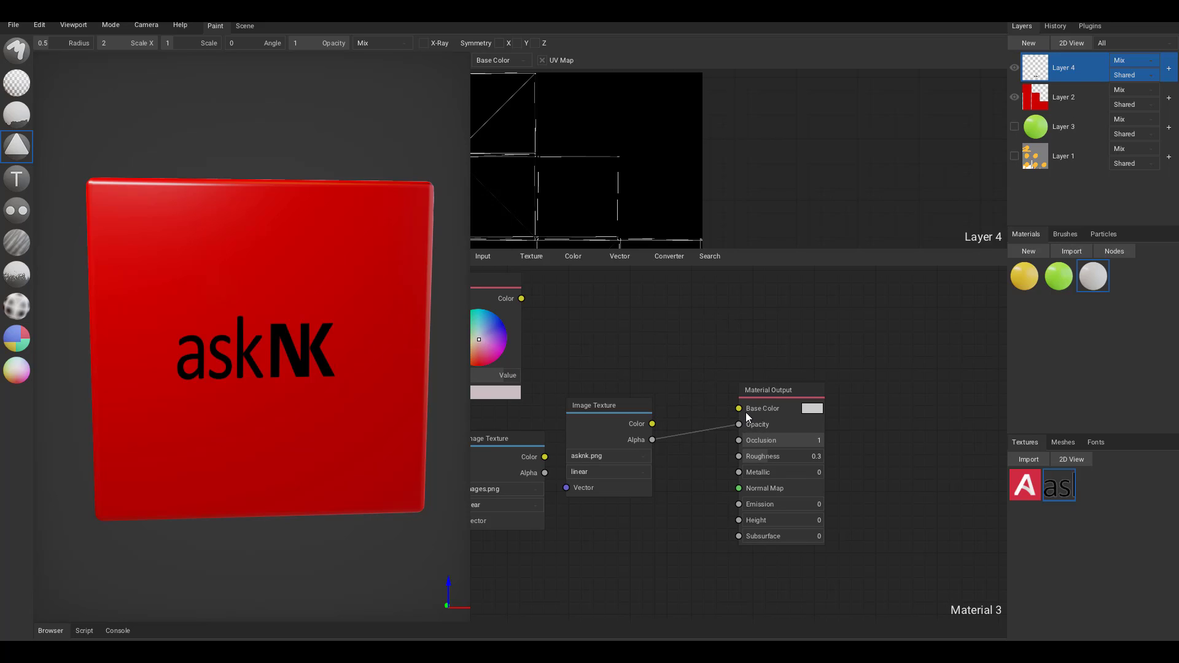
drag(746, 413, 688, 344)
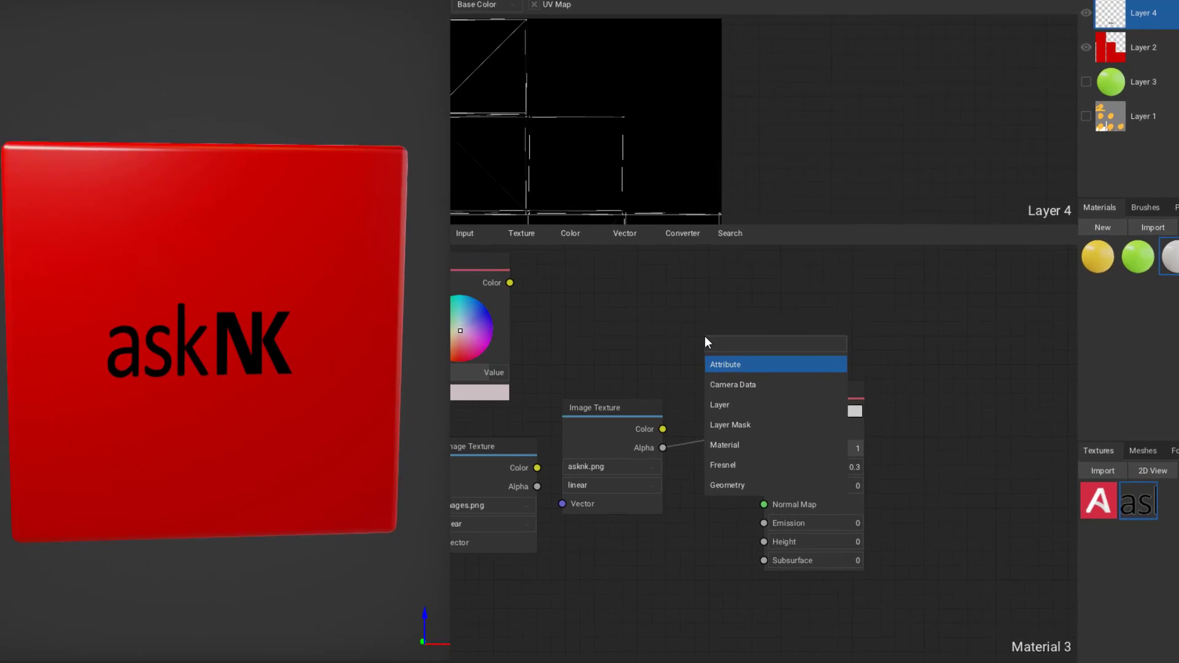
text(inver)
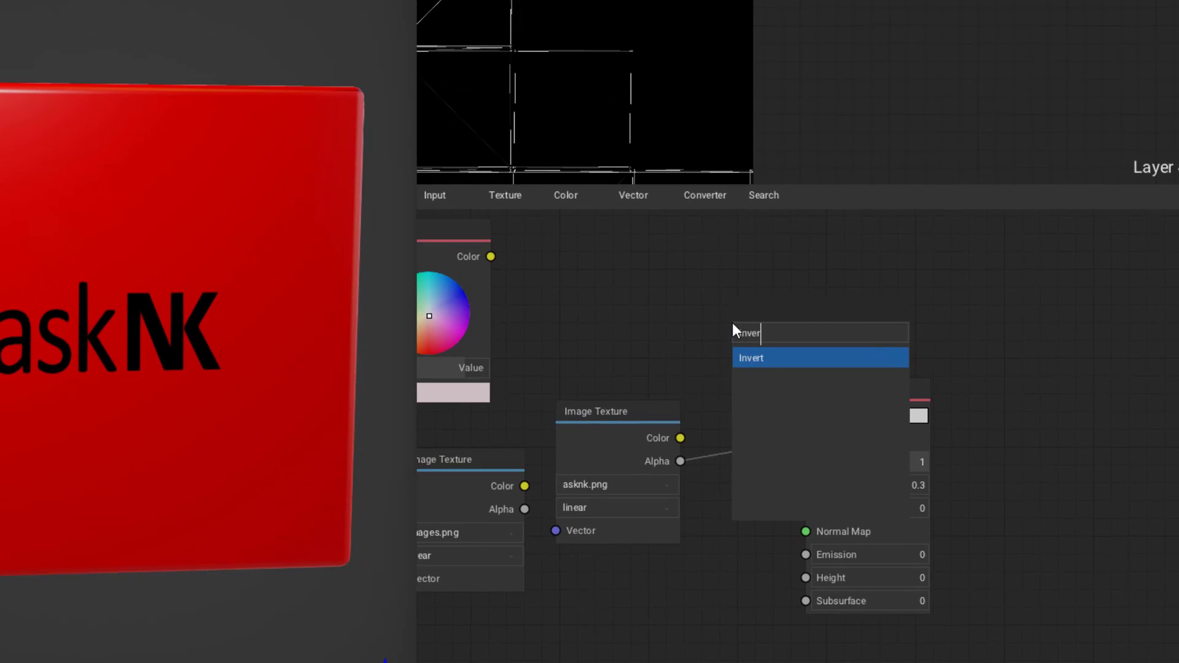
key(Return)
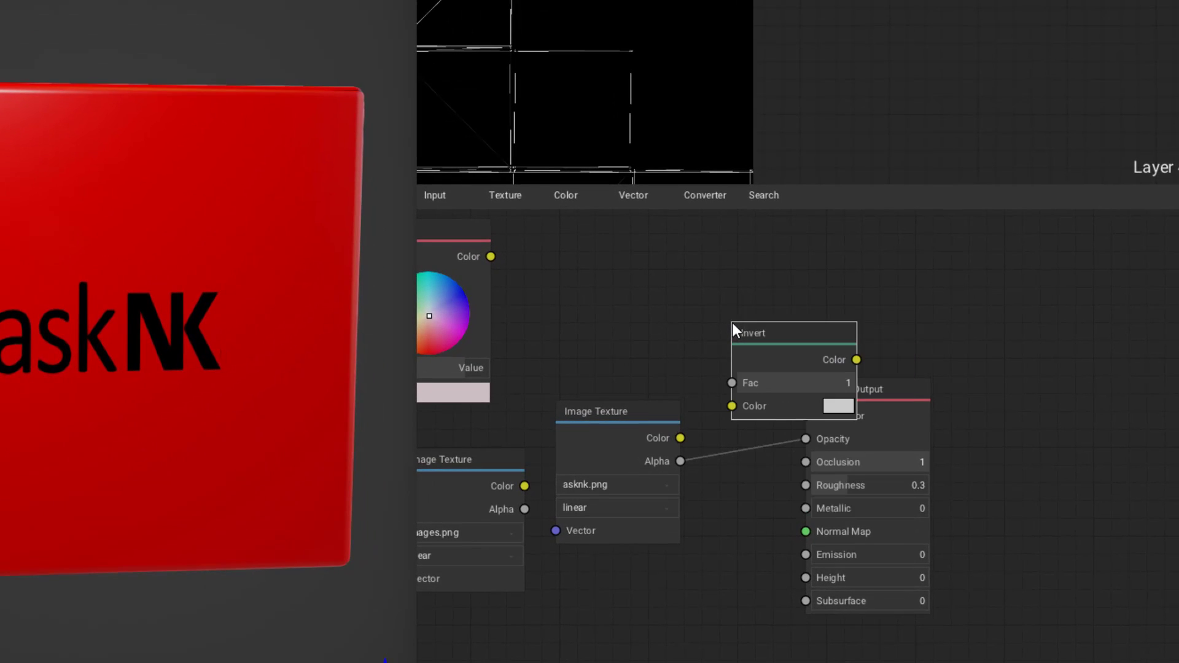
drag(733, 324, 649, 279)
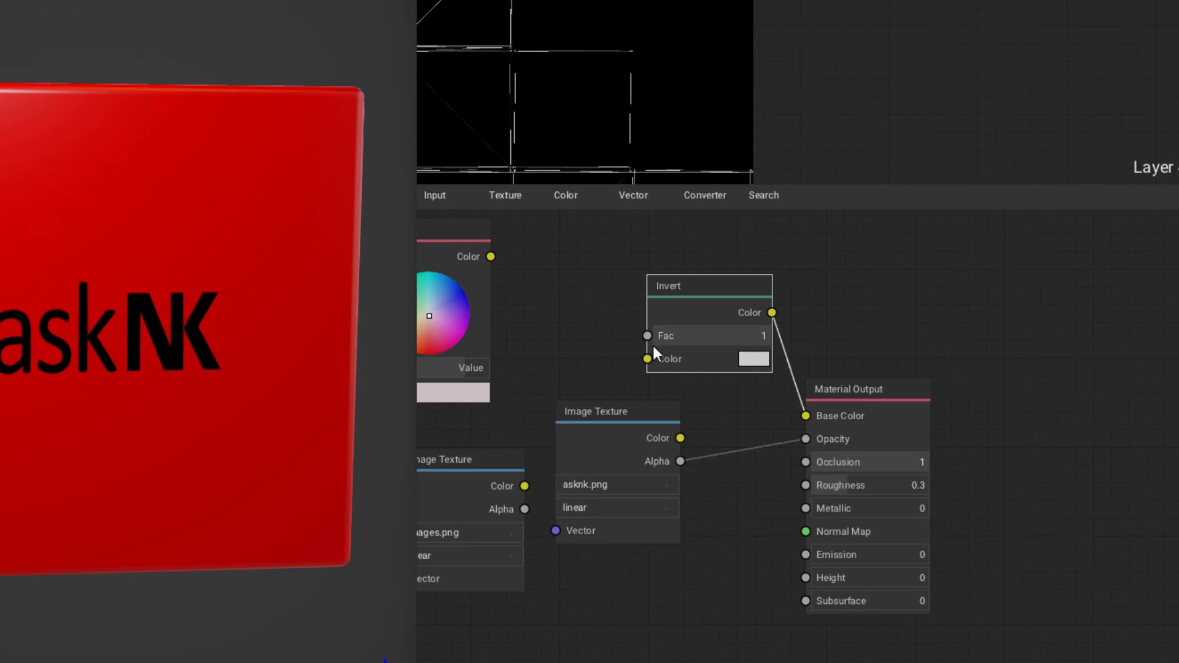
drag(595, 429, 648, 360)
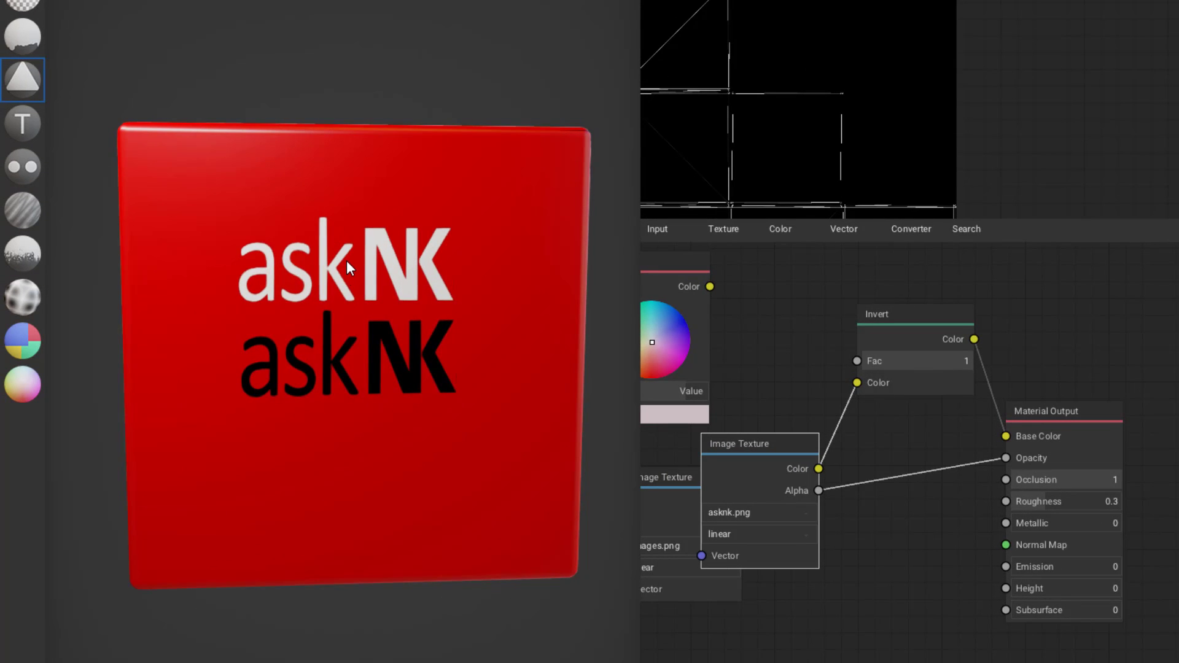
Stamp the inverted askNK logo above and below the black logo on the cube face
right_drag(347, 261, 289, 263)
right_drag(368, 662, 437, 643)
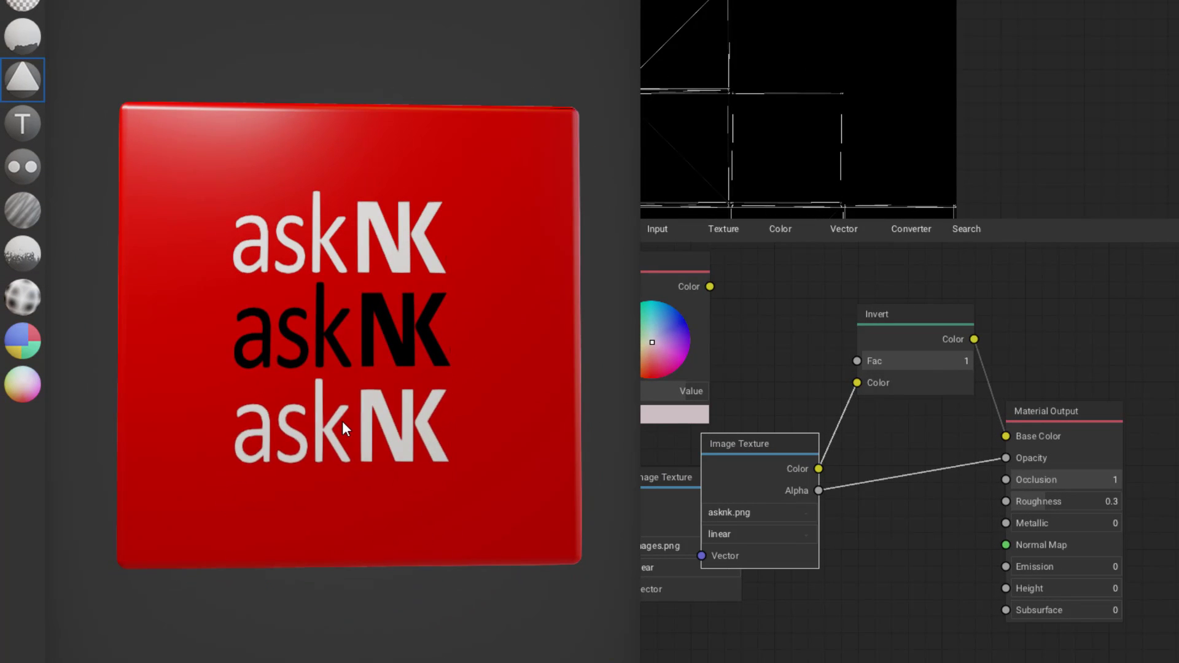
right_drag(342, 422, 406, 653)
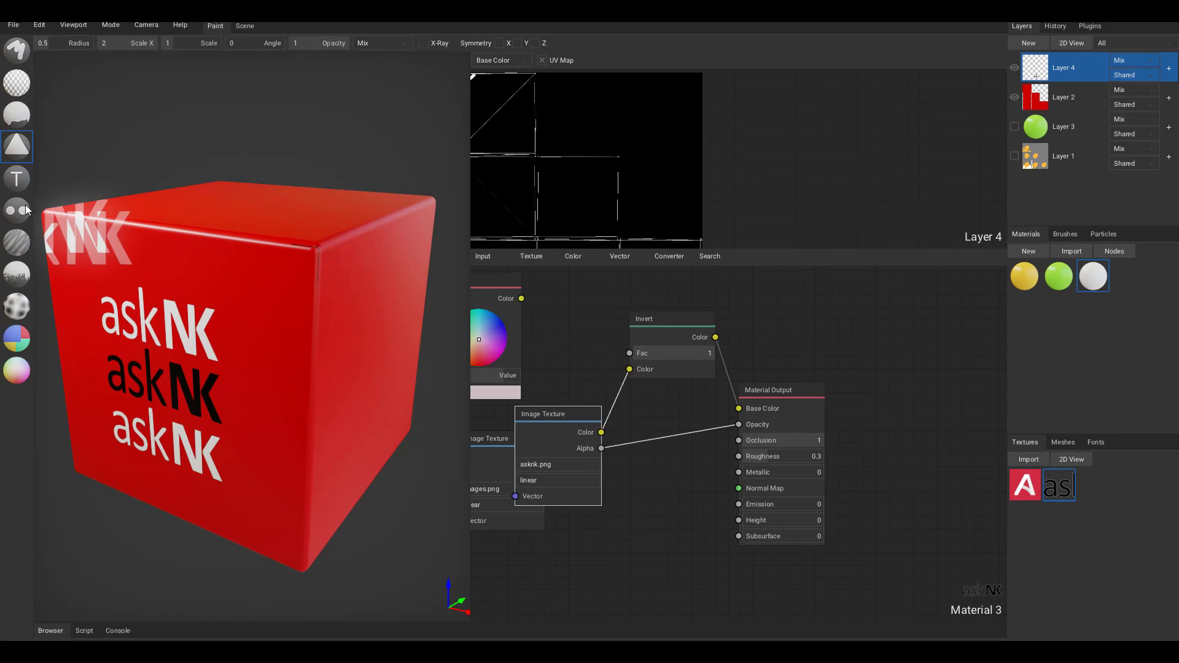
Switch to the Text tool, enter CUBE as its text, and turn the cube to the blank top face
click(17, 179)
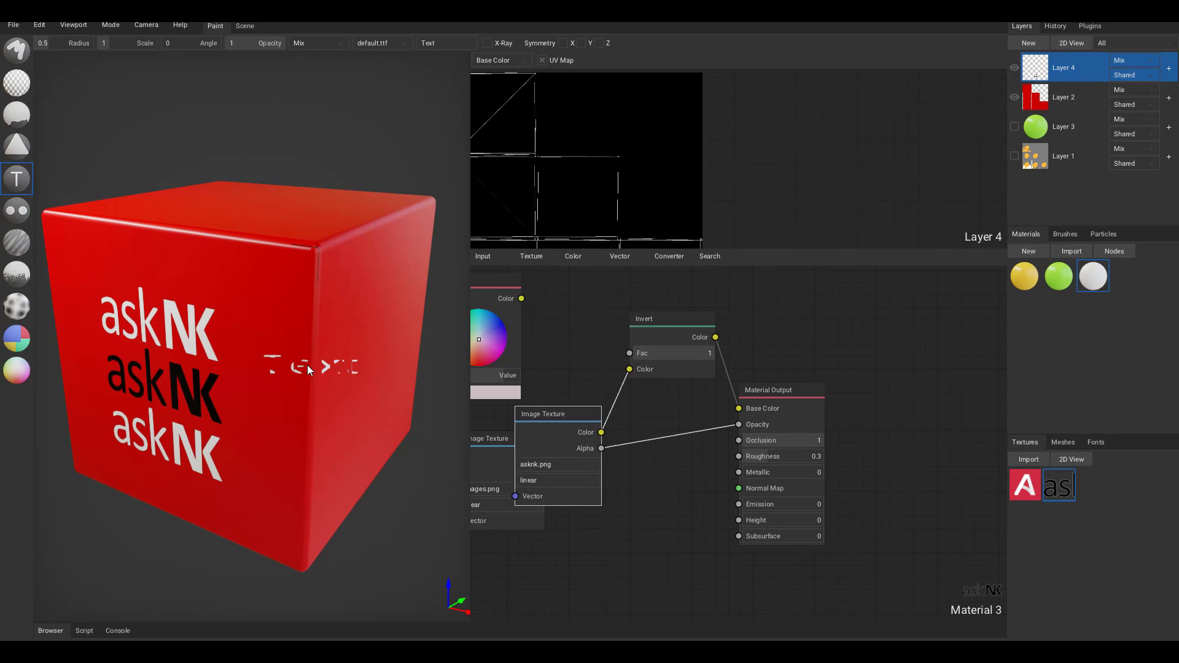
right_drag(269, 263, 310, 294)
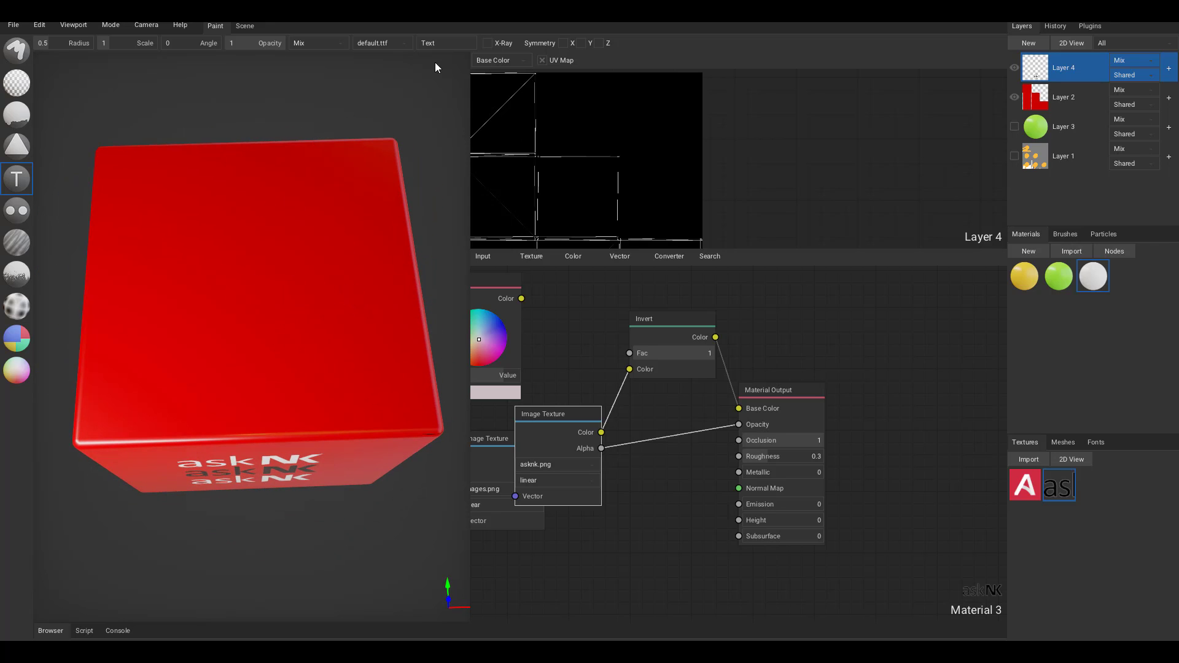
click(443, 42)
text(CUBE)
right_drag(262, 299, 259, 325)
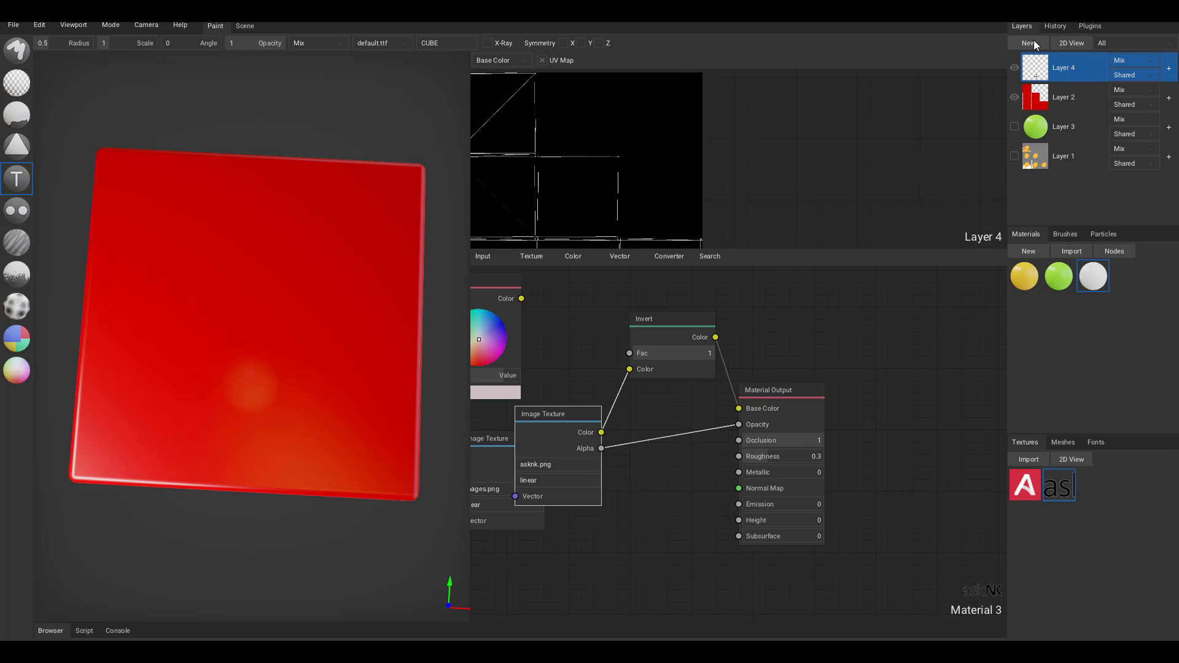
Add a new layer above Layer 4 and try to stamp the CUBE text on the top face
click(1030, 43)
mouse_move(254, 360)
right_down()
mouse_move(266, 363)
mouse_move(256, 363)
right_up()
click(260, 317)
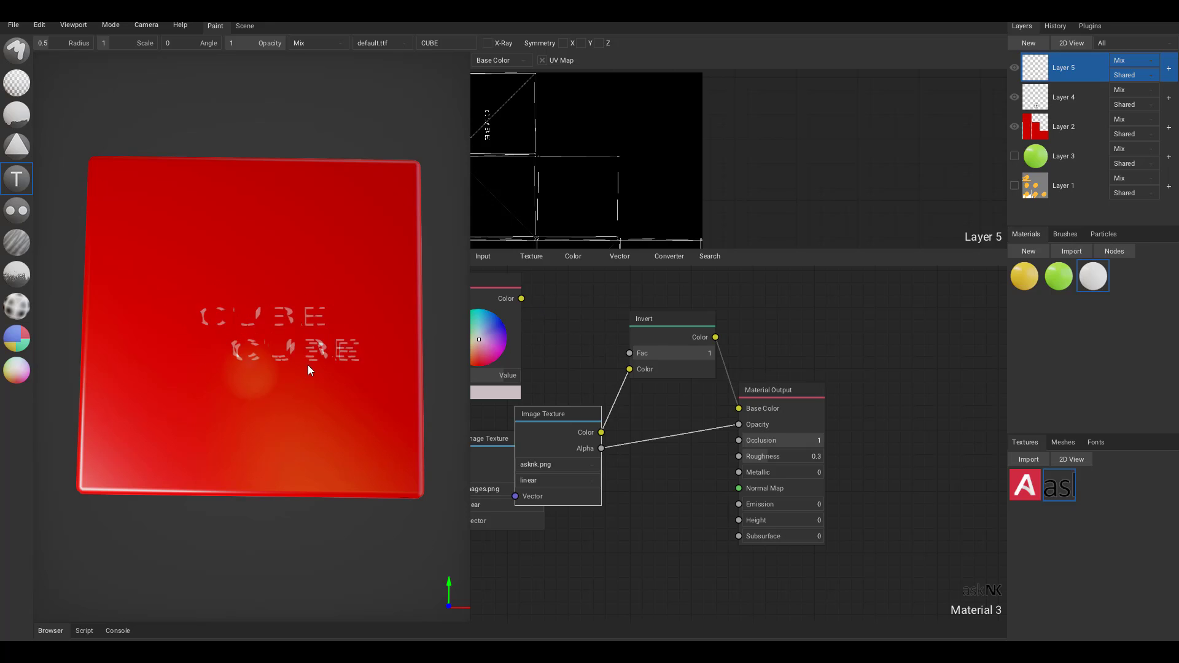
Connect the RGB node's Color to Base Color with Opacity unlinked, and move the nodes apart for a clear layout
drag(522, 299, 740, 407)
drag(670, 322, 658, 538)
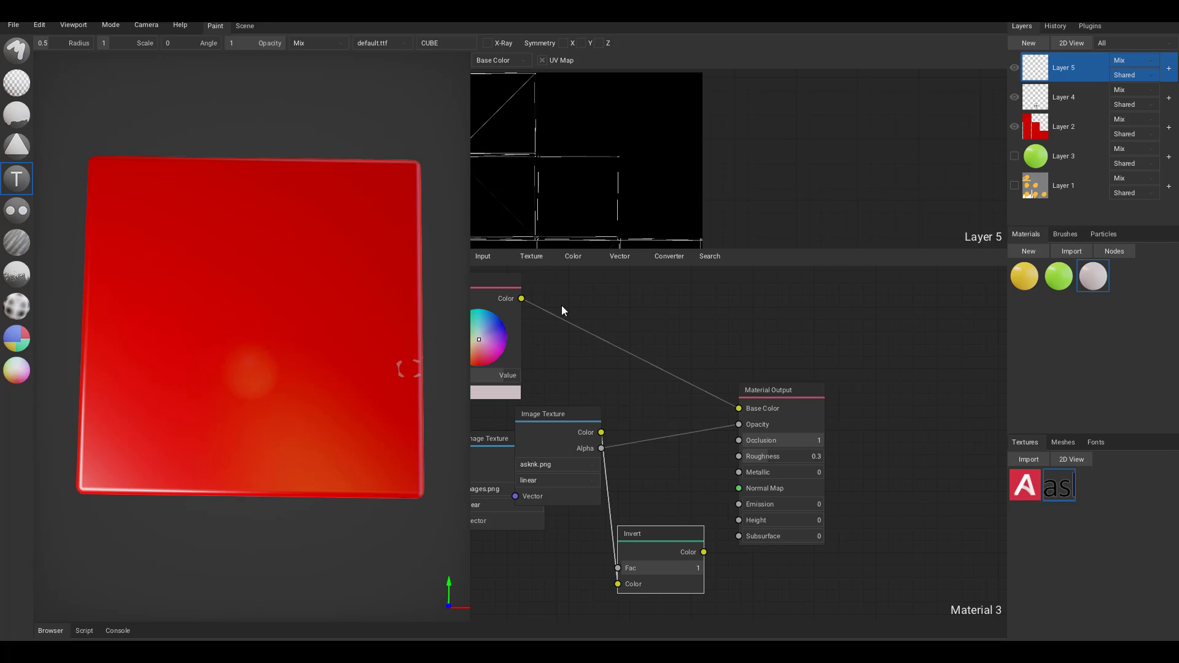
drag(504, 281, 596, 284)
drag(769, 392, 704, 437)
drag(602, 449, 663, 441)
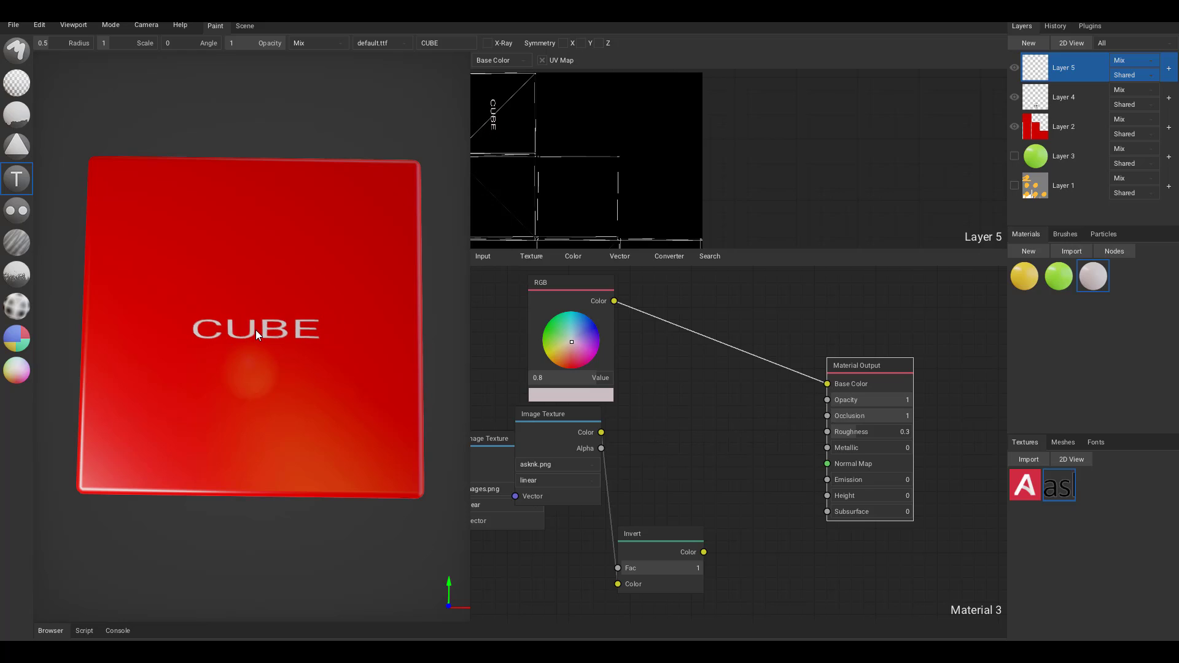
Set the Text tool's Scale to 2
click(149, 43)
text(4.292)
key(Return)
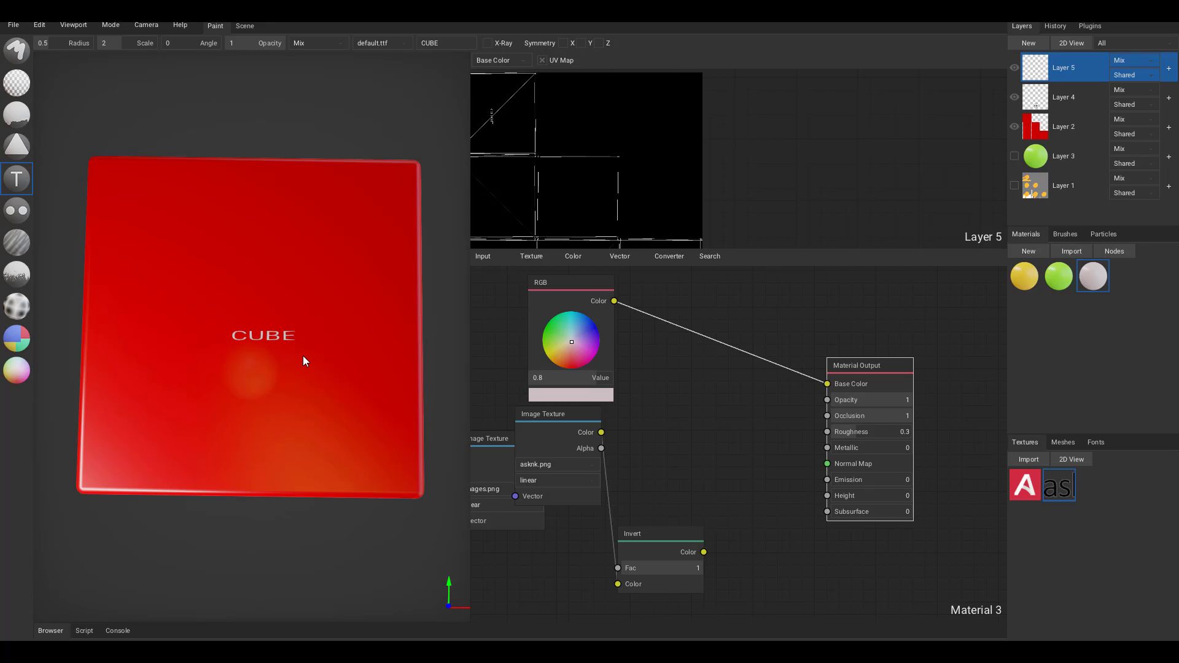
Increase the Text tool's Radius to 1.6 and stamp CUBE in the middle of the top face
key(])
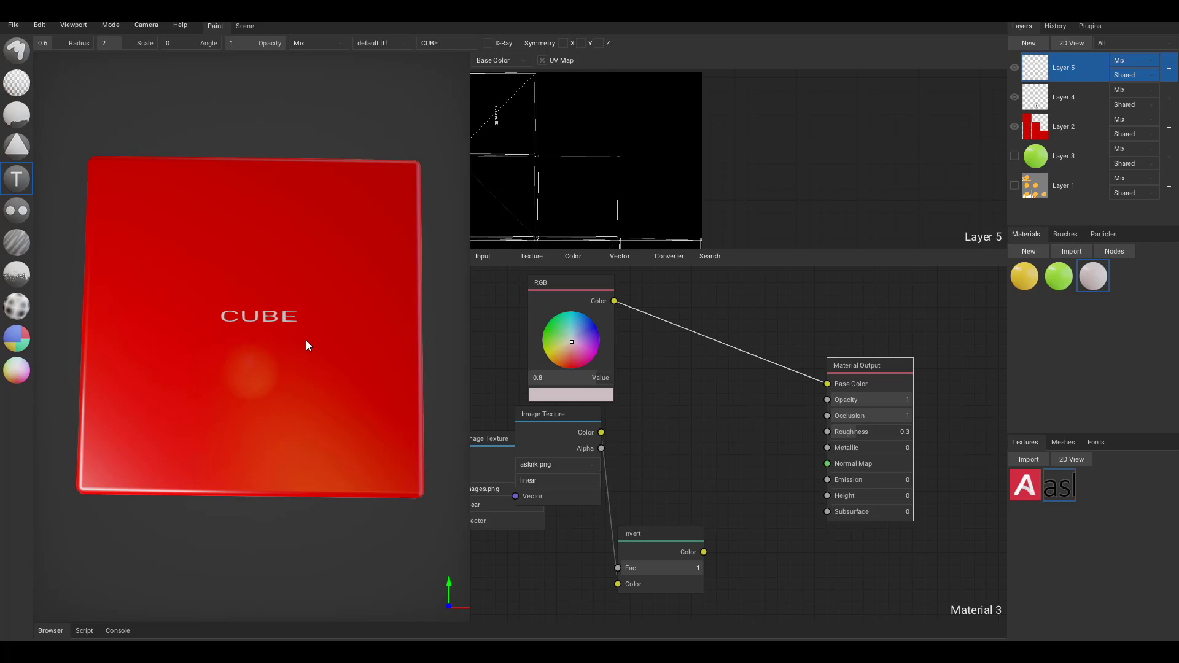
key(])
key(])
key(])
key(])
key(])
key(])
key(])
key(])
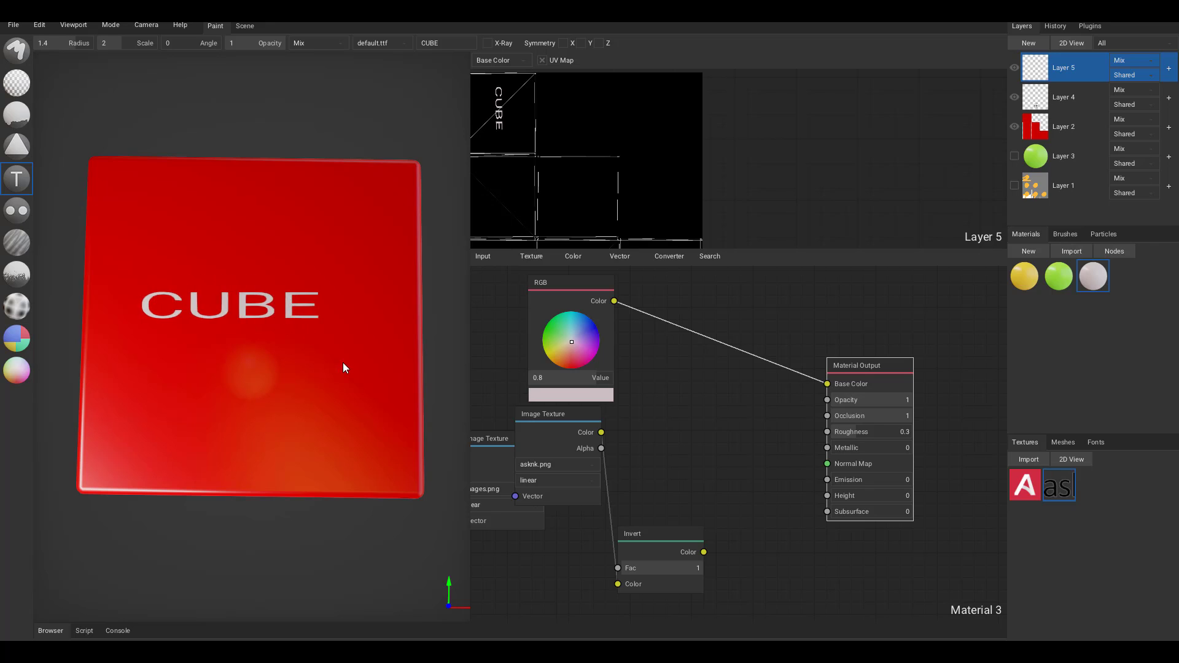
key(bracketright)
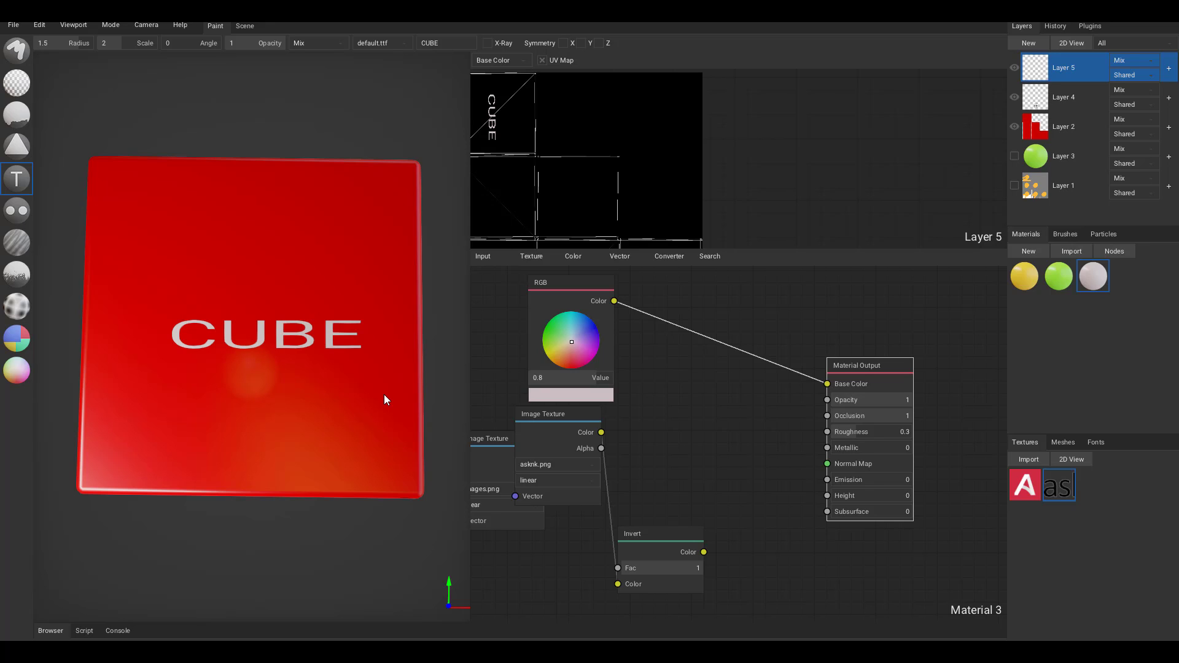
key(bracketright)
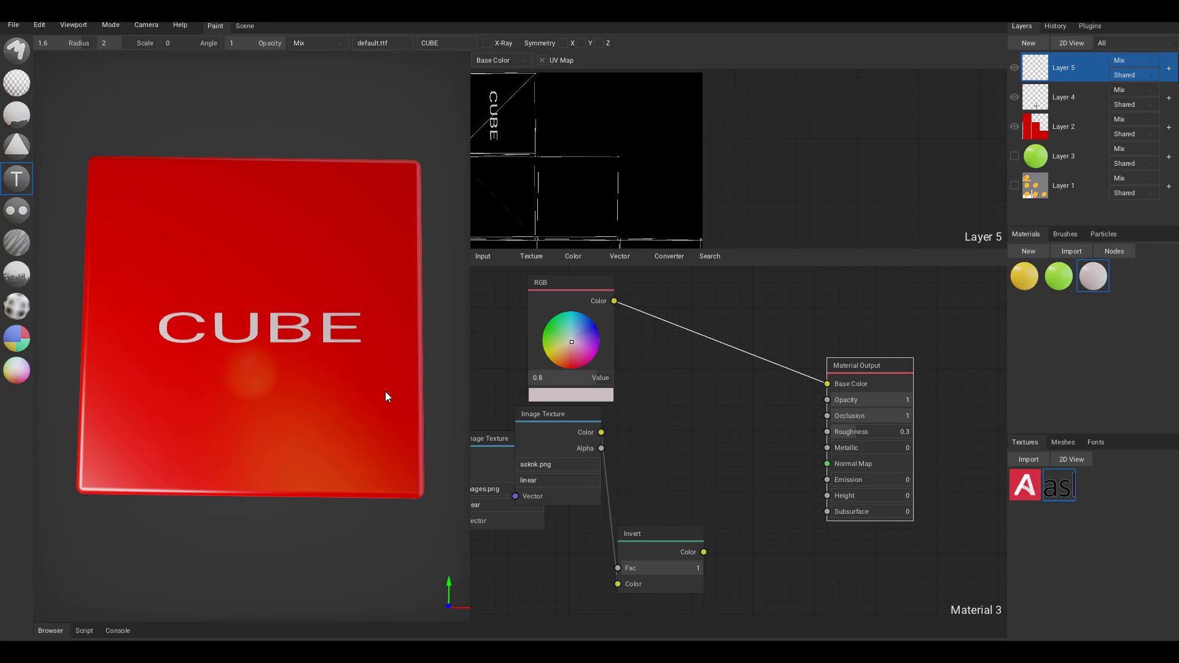
click(385, 387)
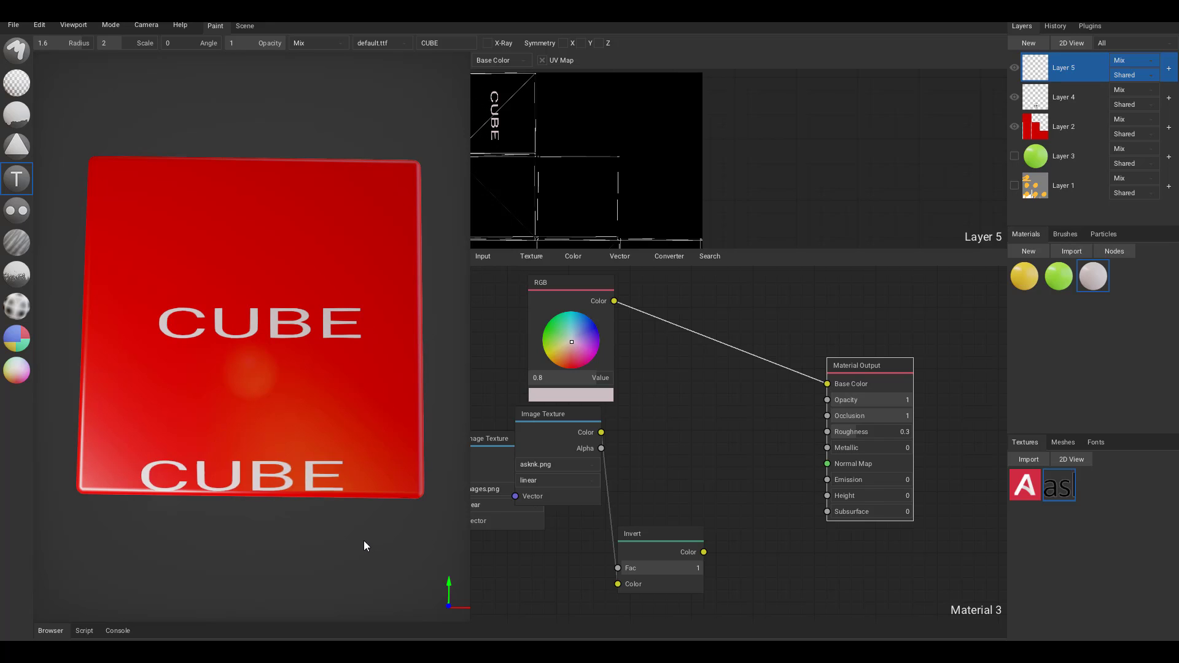
Turn the cube to the askNK face and look at the Clone and Blur tools' settings
right_drag(371, 565, 366, 489)
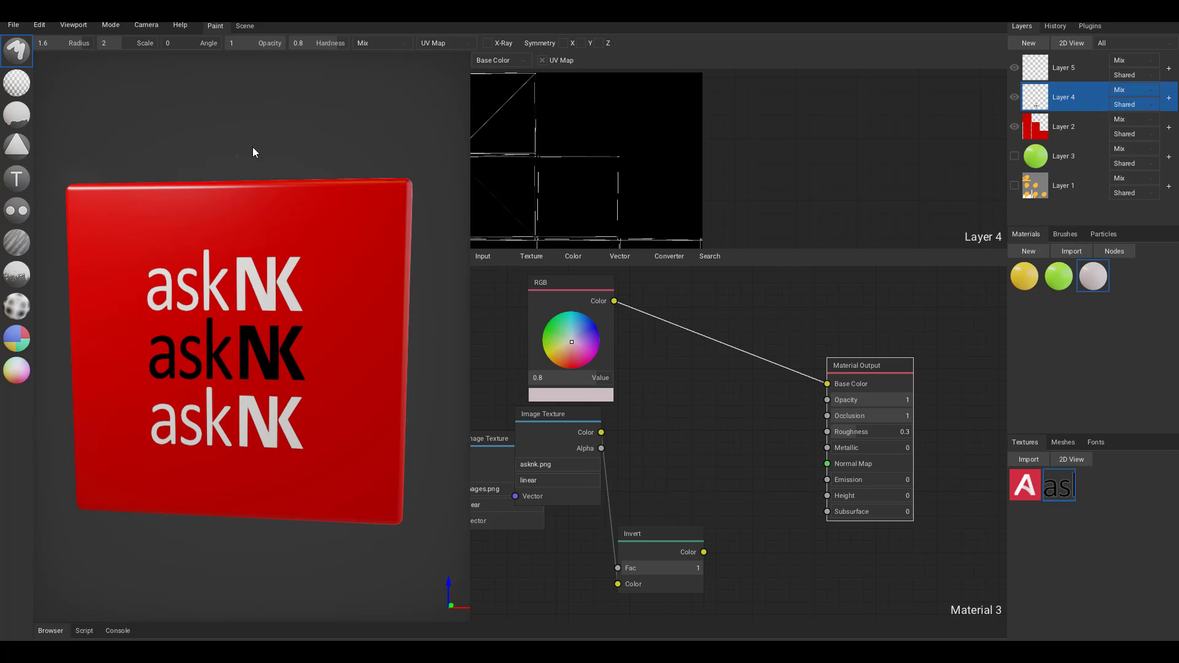
click(17, 212)
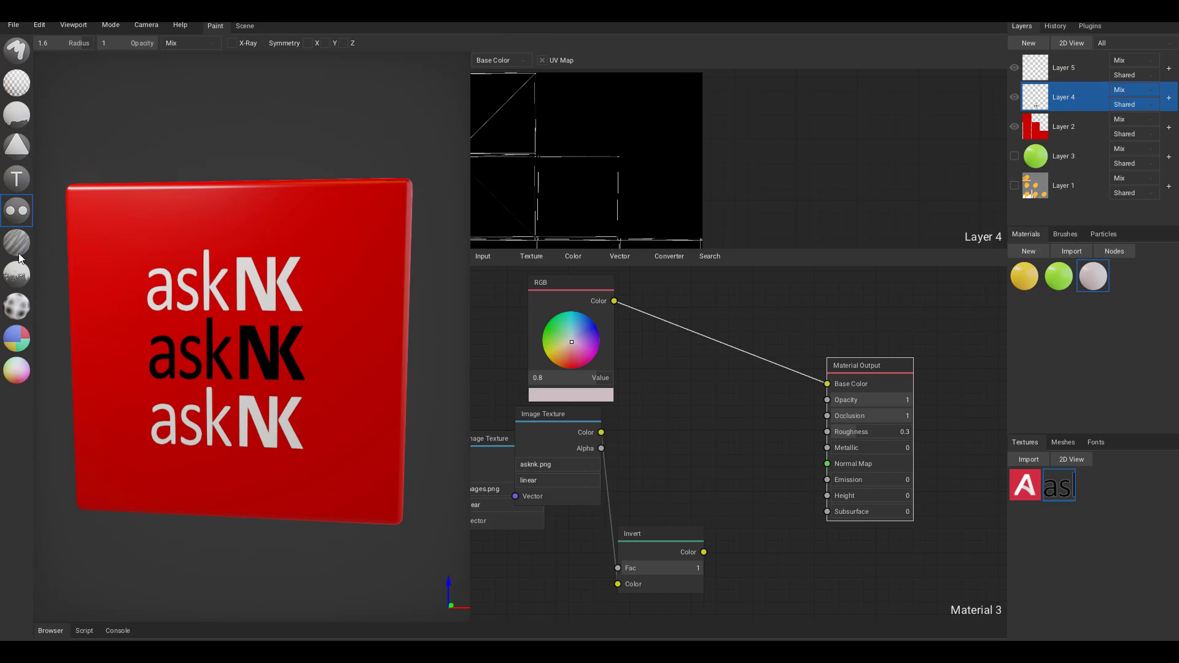
click(20, 247)
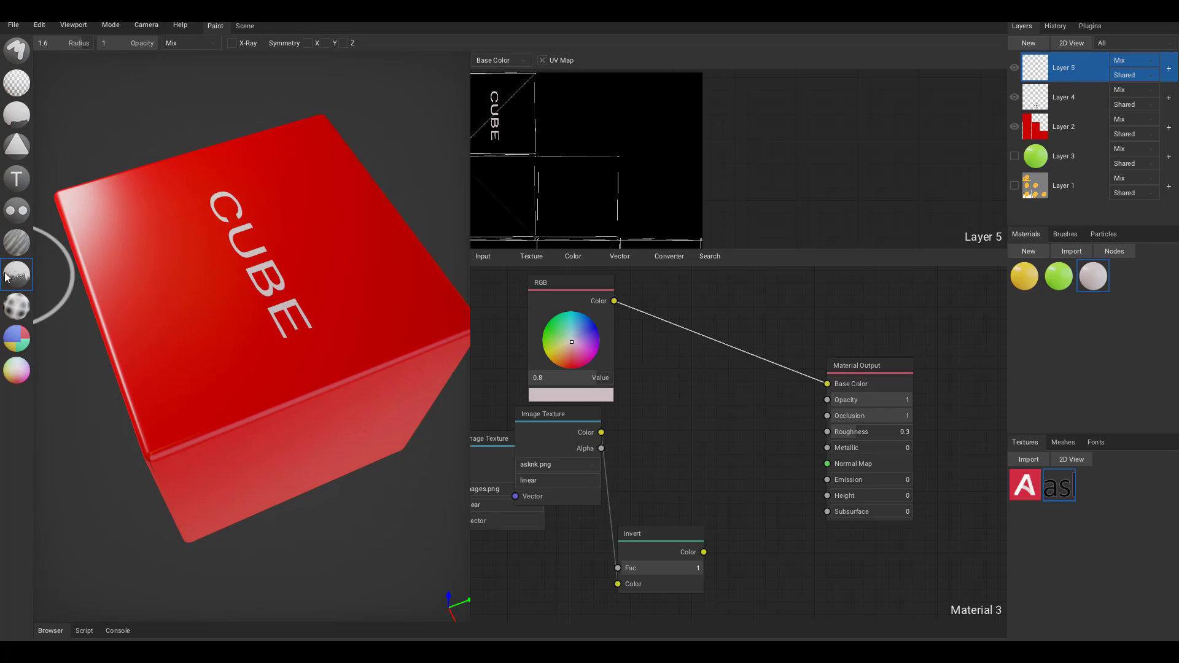
Use the Particle tool on Layer 5 to scatter light specks over a plain side face of the cube
click(20, 277)
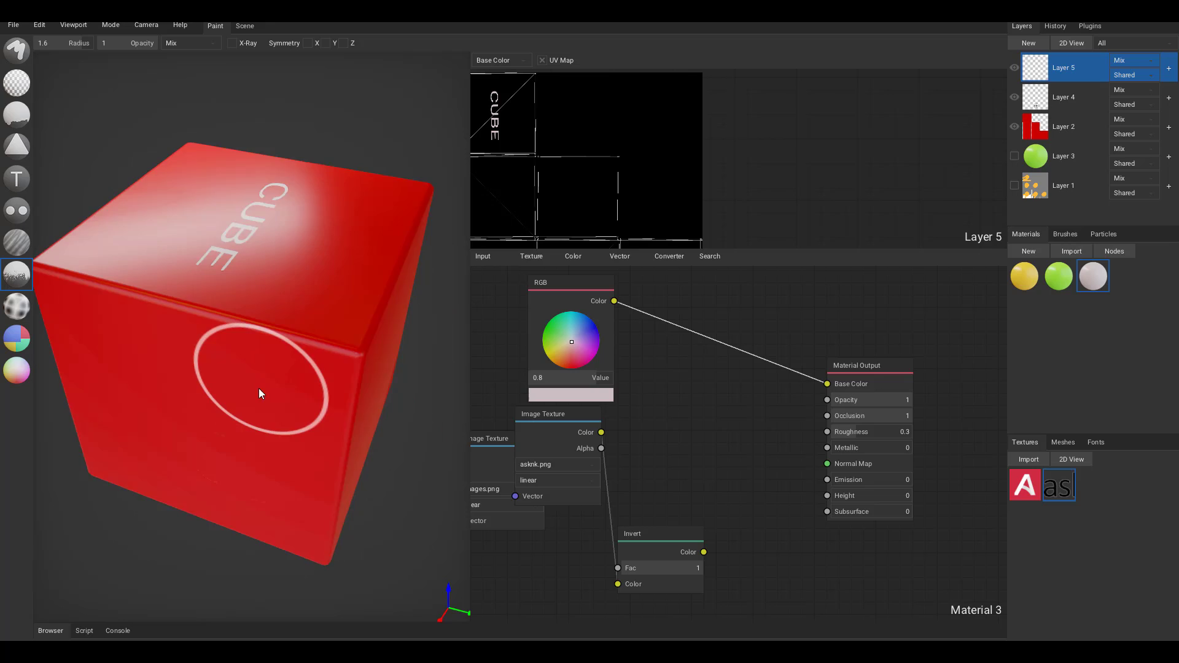
mouse_move(259, 388)
right_down()
mouse_move(312, 348)
mouse_move(288, 355)
right_up()
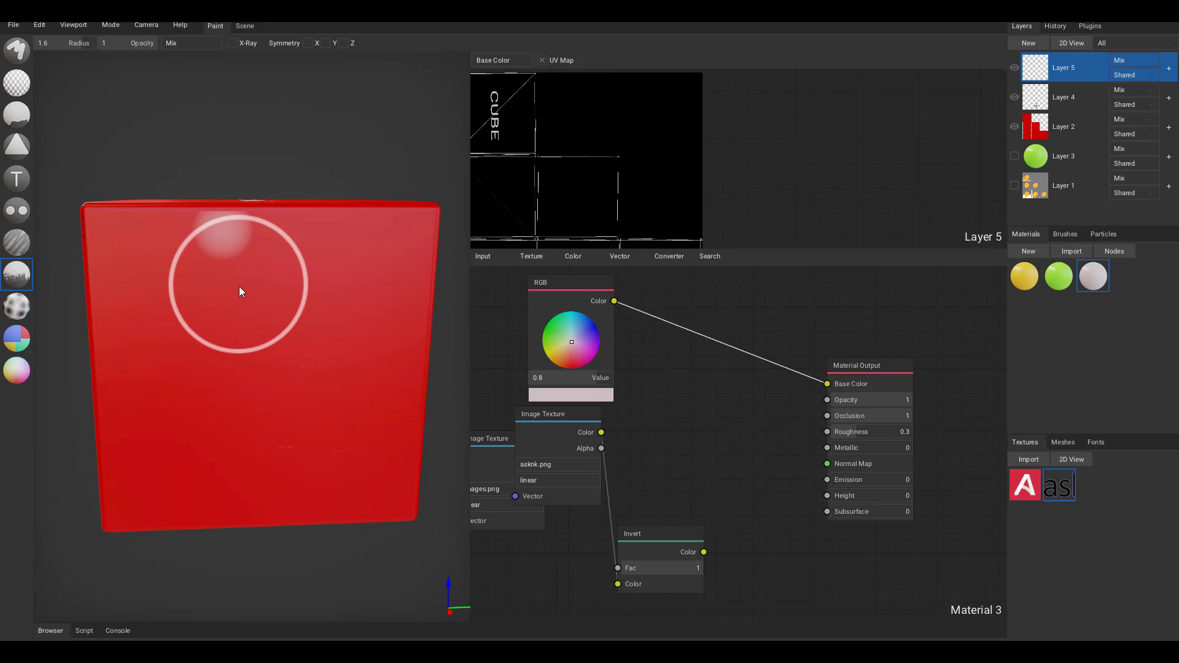
right_drag(253, 275, 252, 285)
mouse_move(279, 285)
mouse_down()
mouse_move(281, 301)
mouse_move(345, 344)
mouse_move(218, 496)
mouse_move(310, 421)
mouse_move(333, 545)
mouse_up()
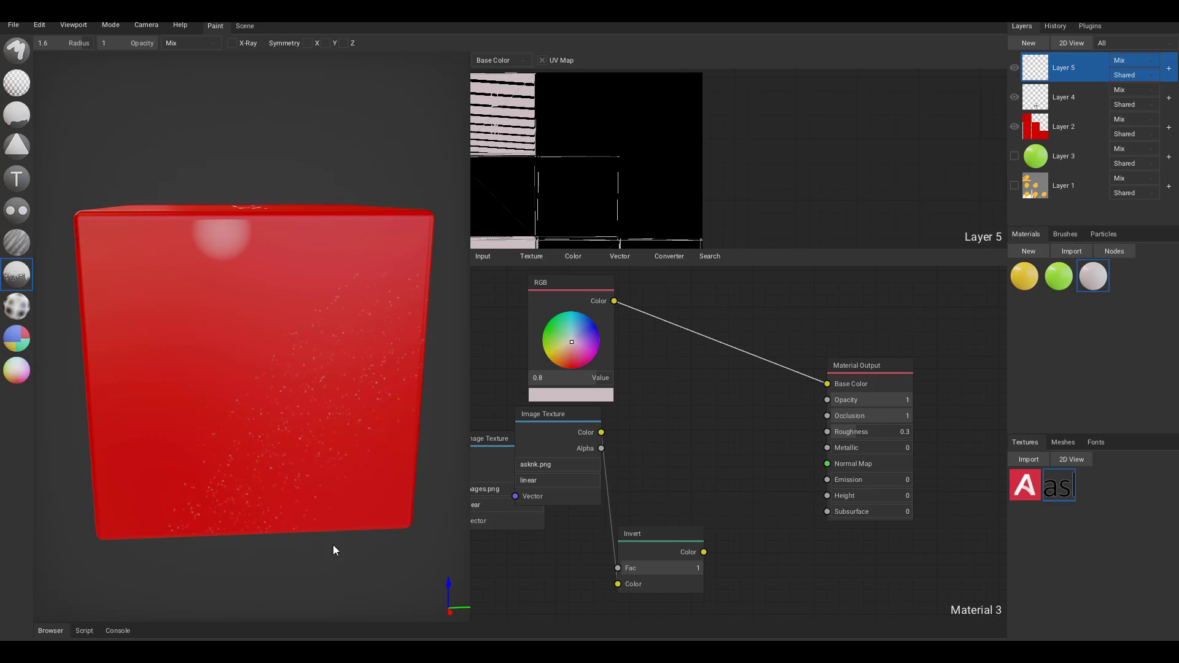
right_drag(385, 395, 167, 495)
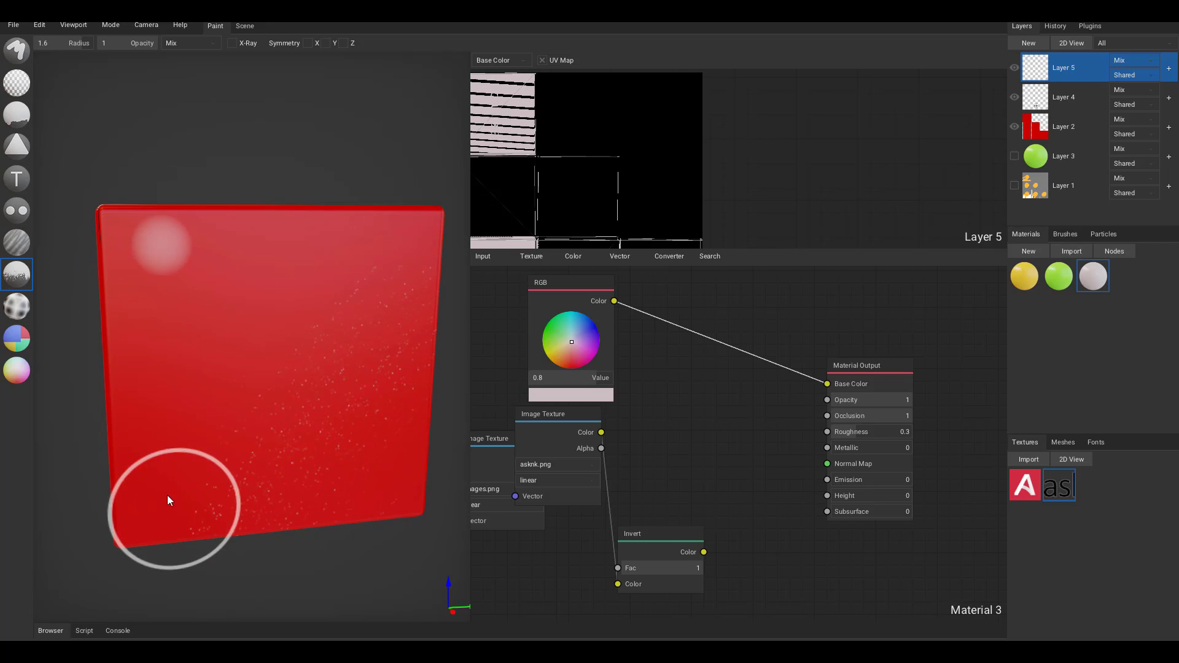
mouse_move(174, 459)
mouse_down()
mouse_move(229, 254)
mouse_move(122, 314)
mouse_move(182, 284)
mouse_move(207, 498)
mouse_up()
Scatter particles over the neighbouring side faces and set the Particle tool's Opacity to 1
mouse_move(422, 381)
right_down()
mouse_move(285, 422)
mouse_move(308, 393)
right_up()
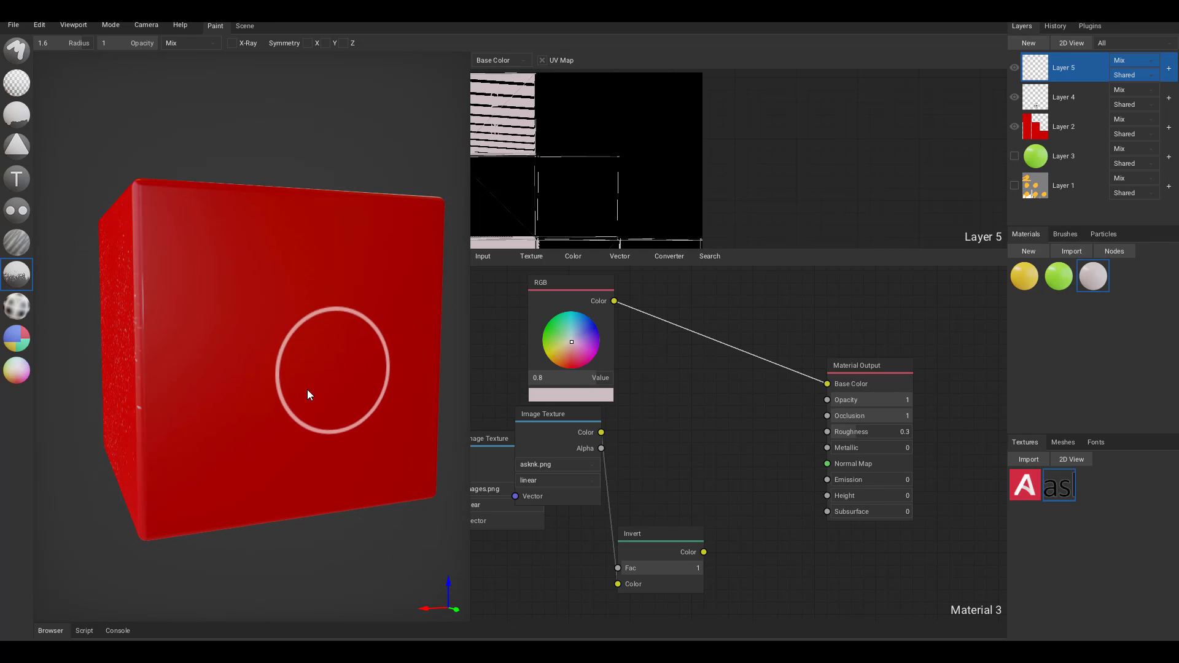
mouse_move(170, 511)
right_down()
mouse_move(337, 307)
mouse_move(403, 264)
mouse_move(429, 337)
mouse_move(372, 442)
mouse_move(345, 462)
right_up()
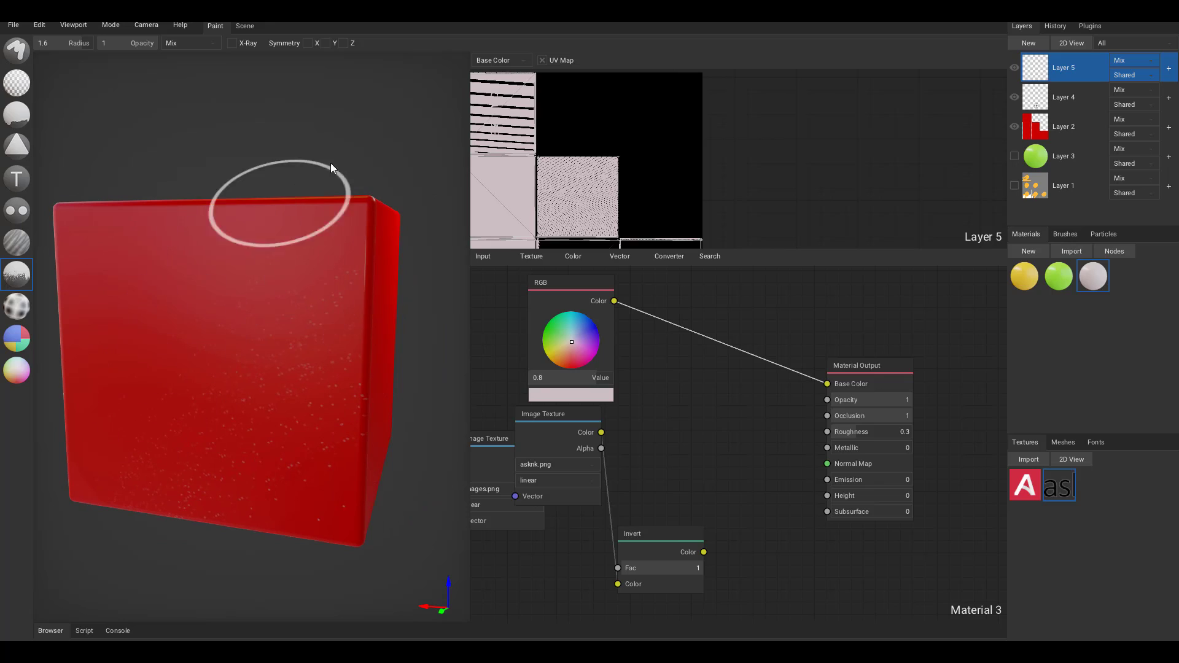
right_drag(395, 332, 324, 324)
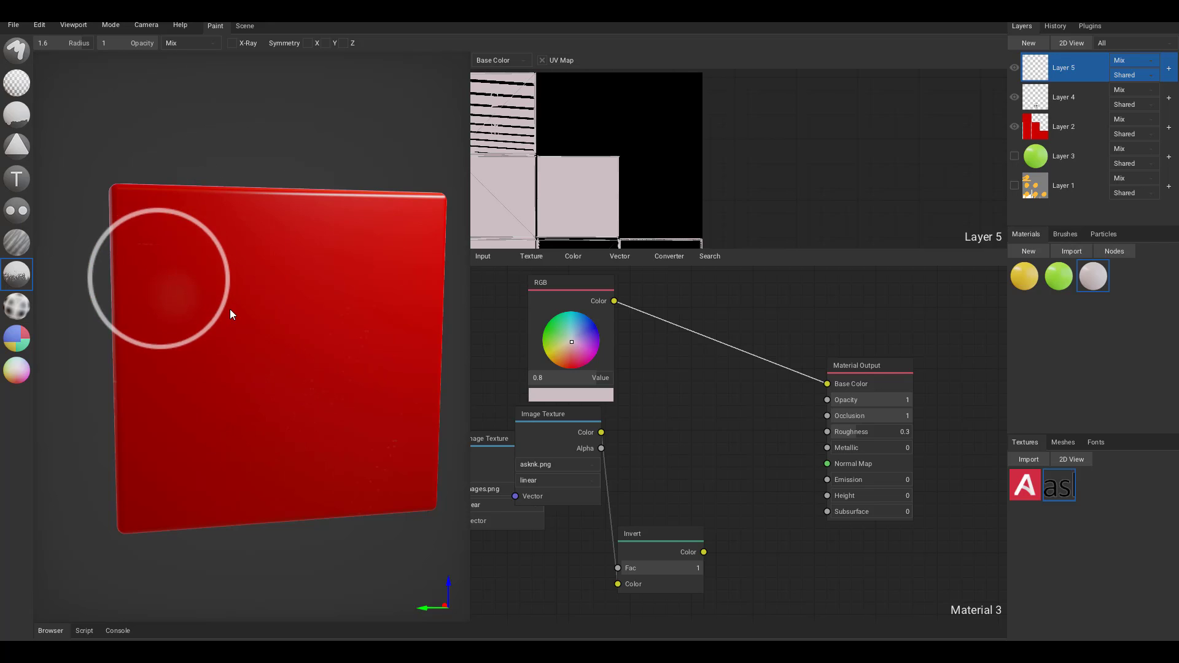
right_drag(229, 309, 176, 198)
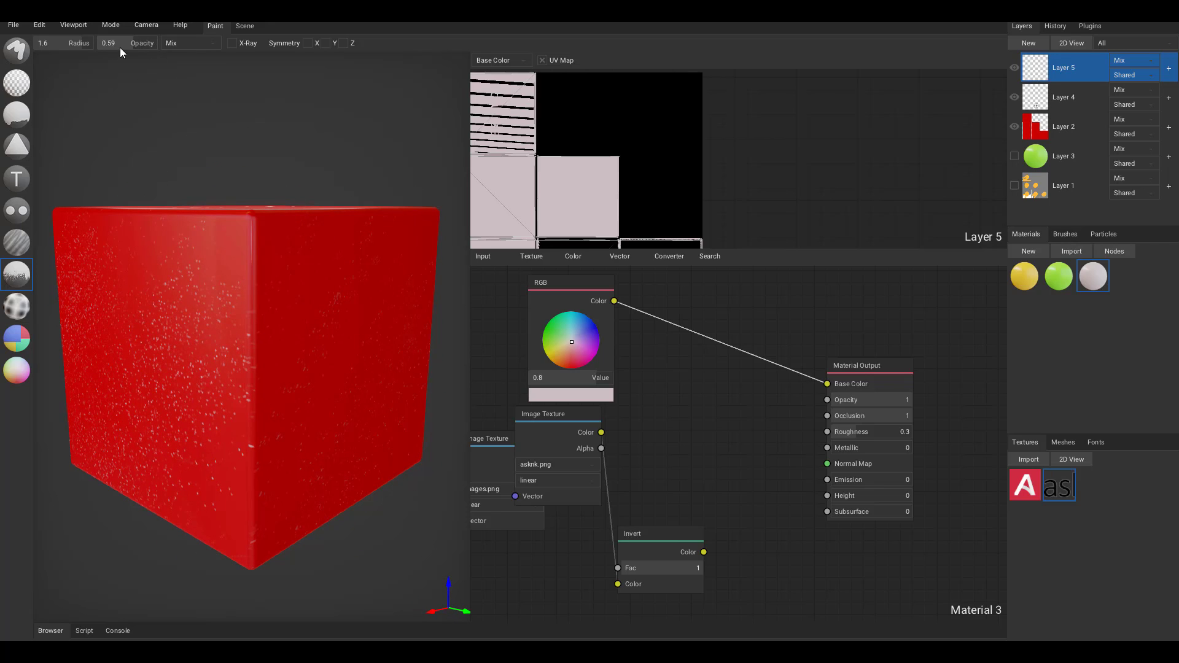
drag(114, 46, 234, 45)
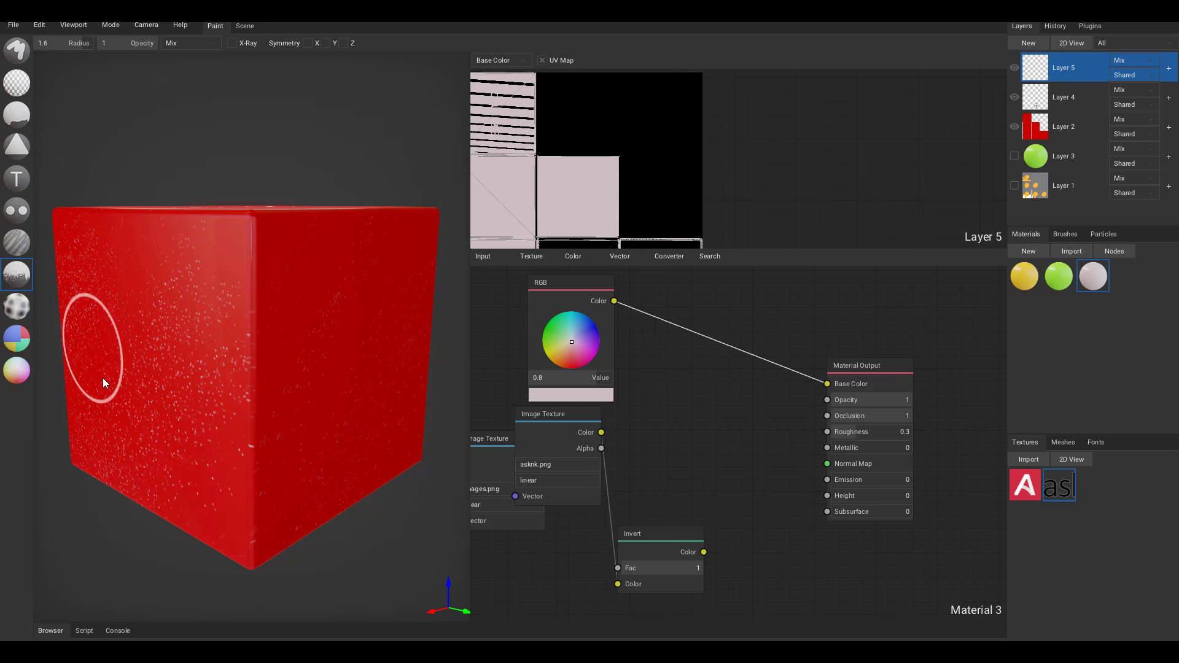
Select Layer 4, expand its settings and look at the resolution and color depth options
right_drag(151, 299, 270, 296)
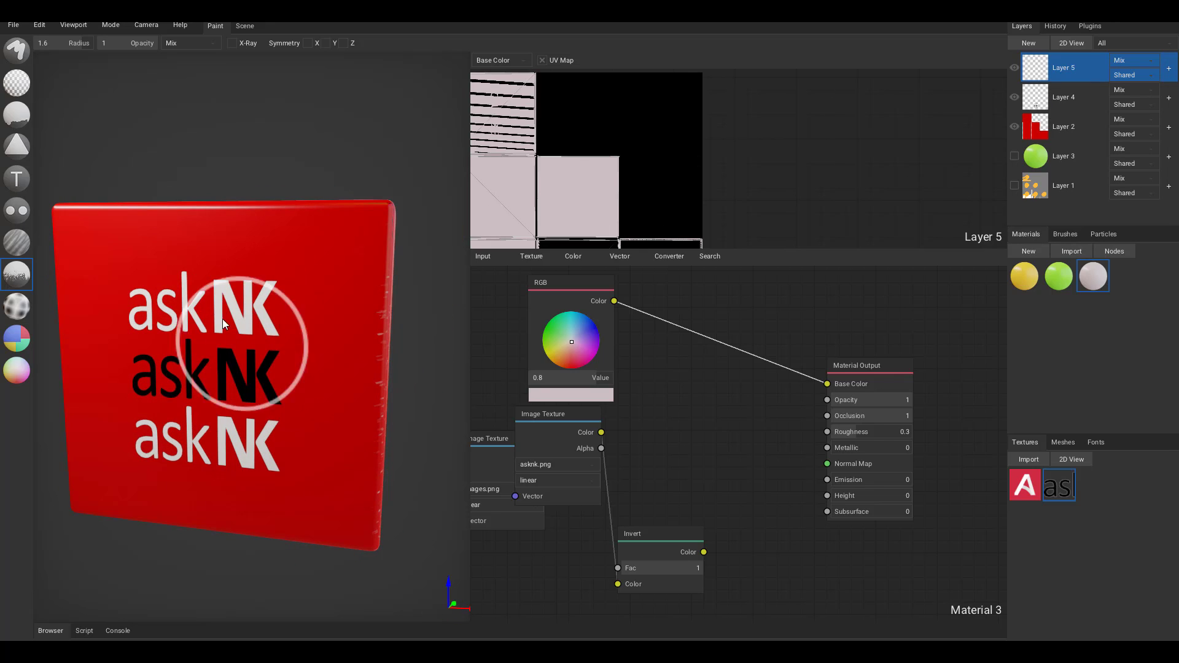
click(1048, 94)
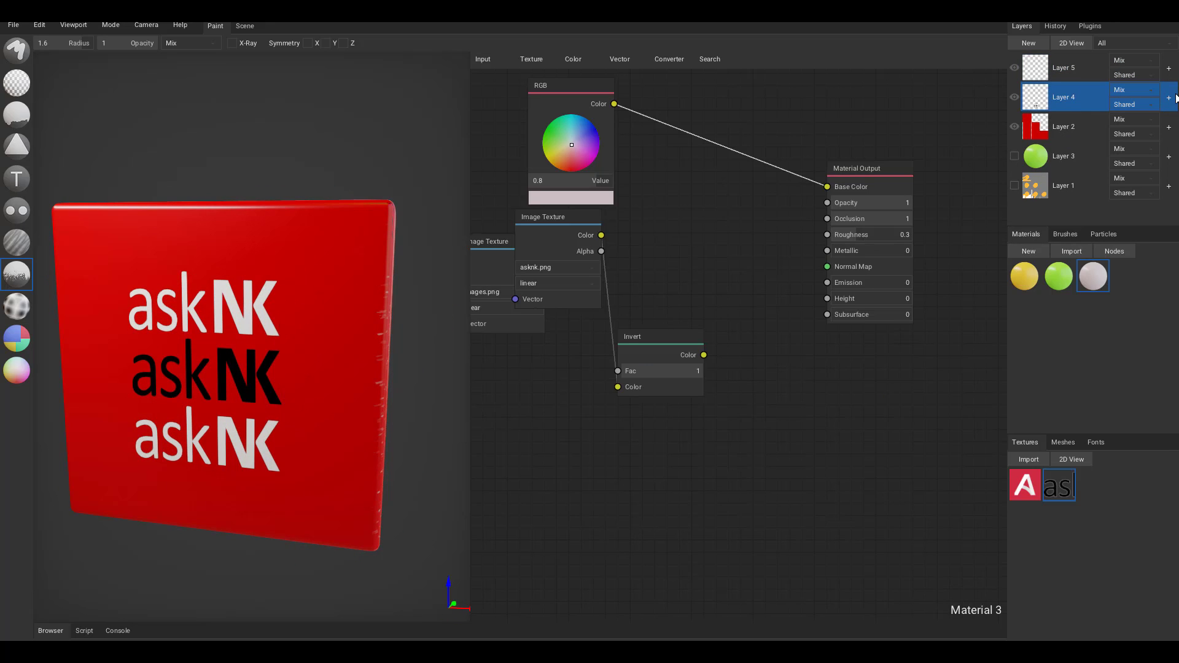
click(1171, 98)
mouse_move(1067, 124)
mouse_down()
mouse_move(1026, 120)
mouse_move(1081, 120)
mouse_up()
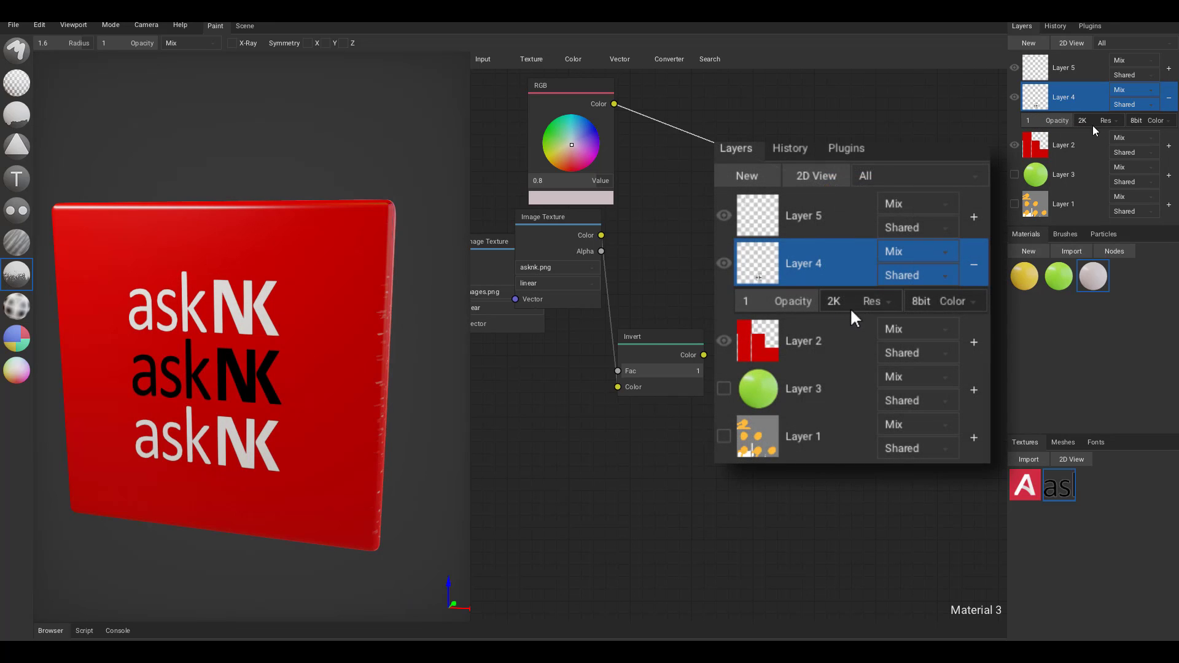
click(1112, 121)
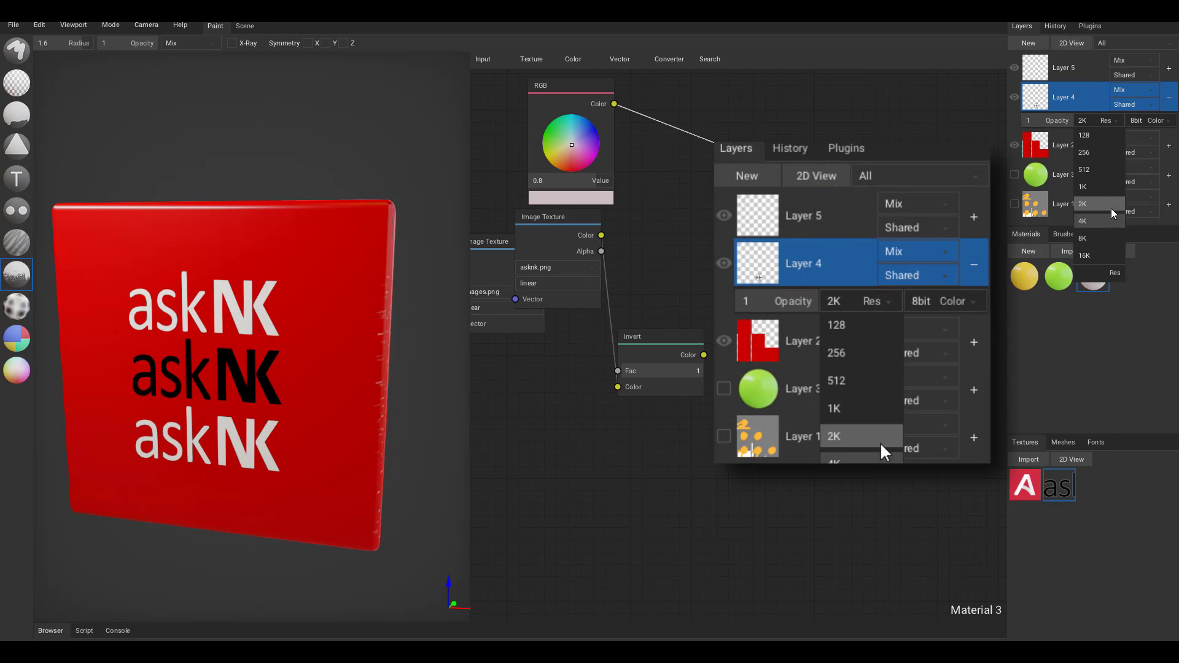
click(1141, 121)
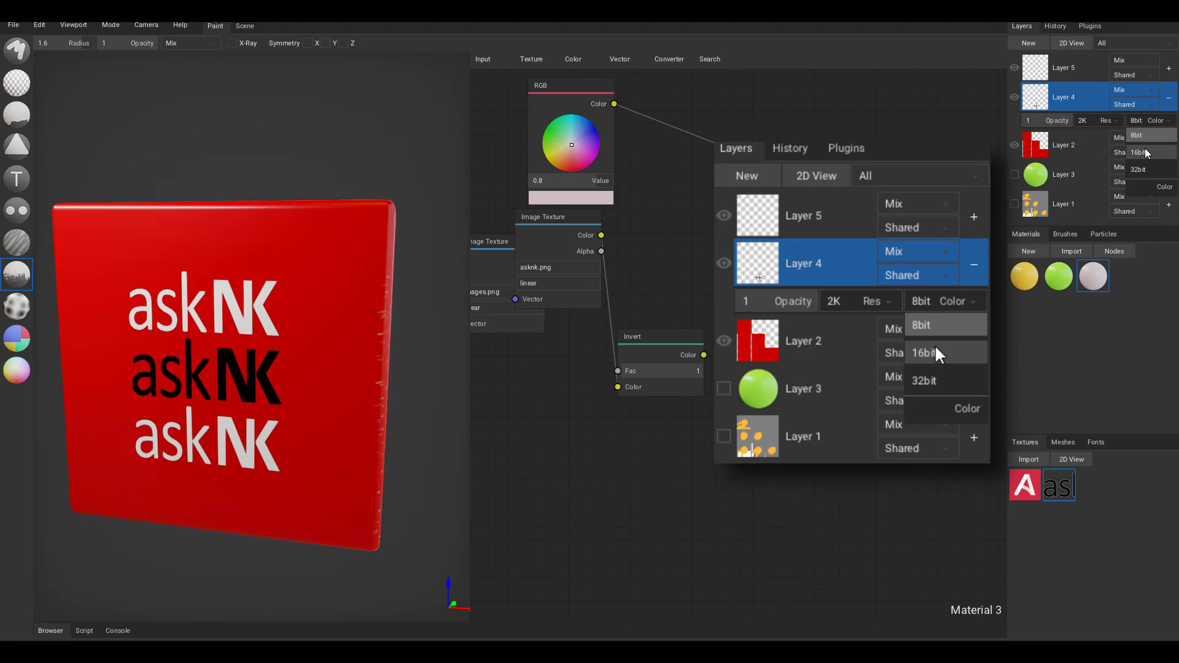
click(1151, 235)
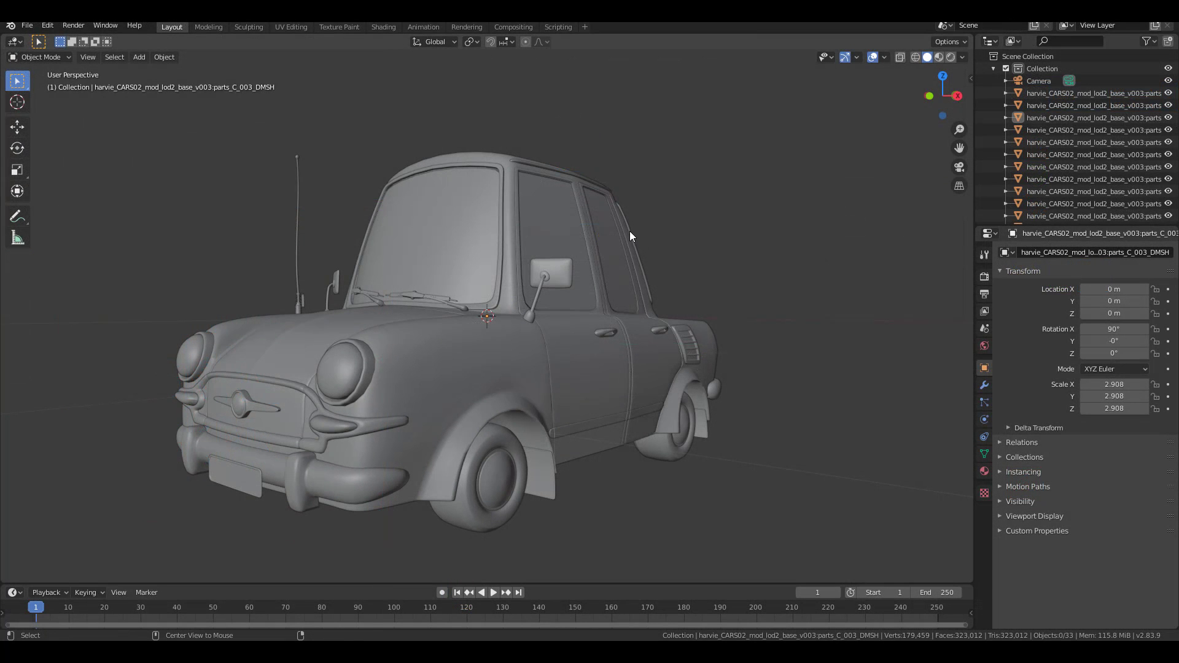
Look over the cartoon car model in Blender, then switch to ArmorPaint and view its front
alt+drag(729, 303, 195, 300)
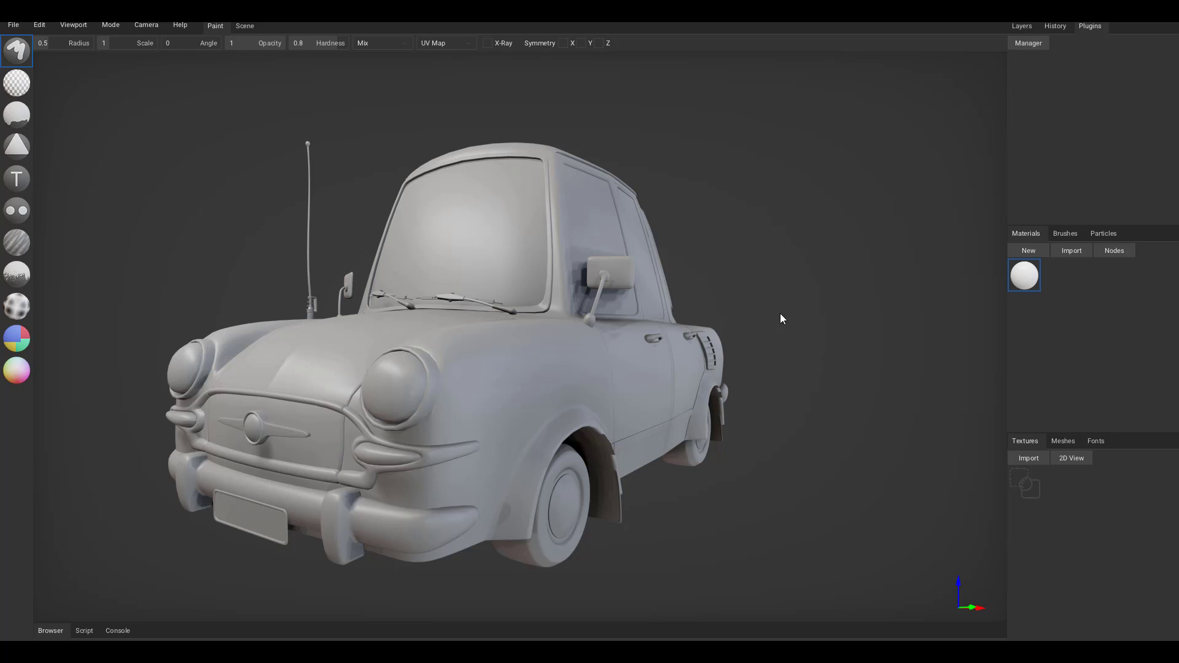
right_drag(781, 316, 603, 293)
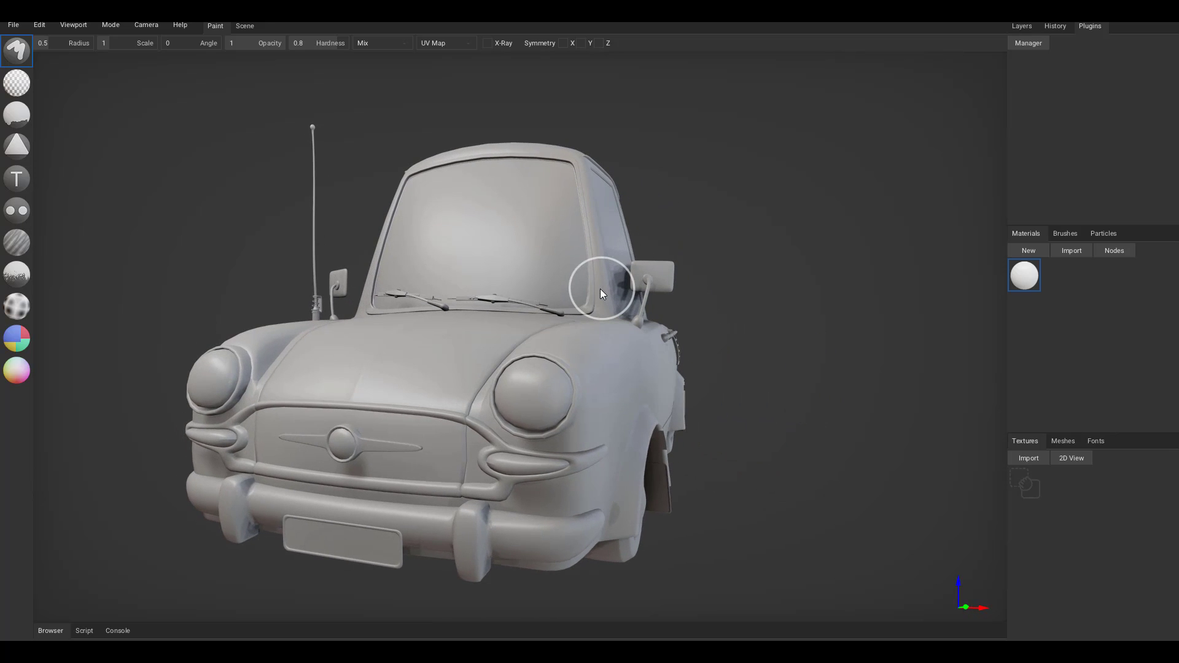
Turn off Voxel AO in the viewport preferences and view the car from its side
click(1032, 42)
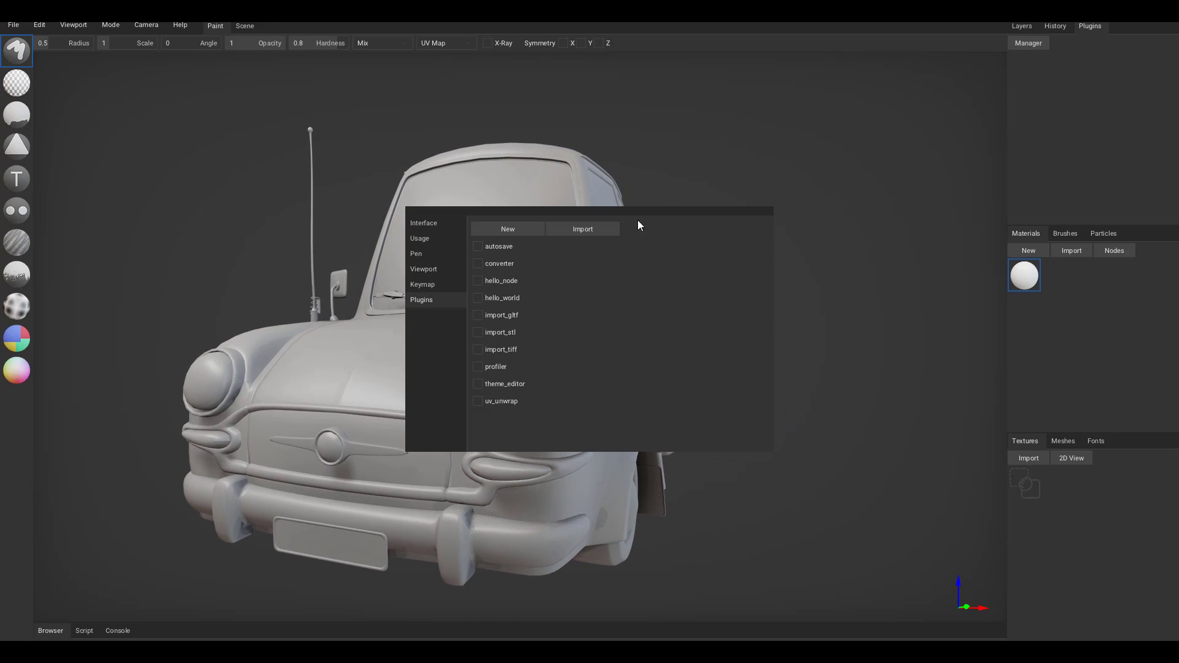
click(430, 270)
click(479, 246)
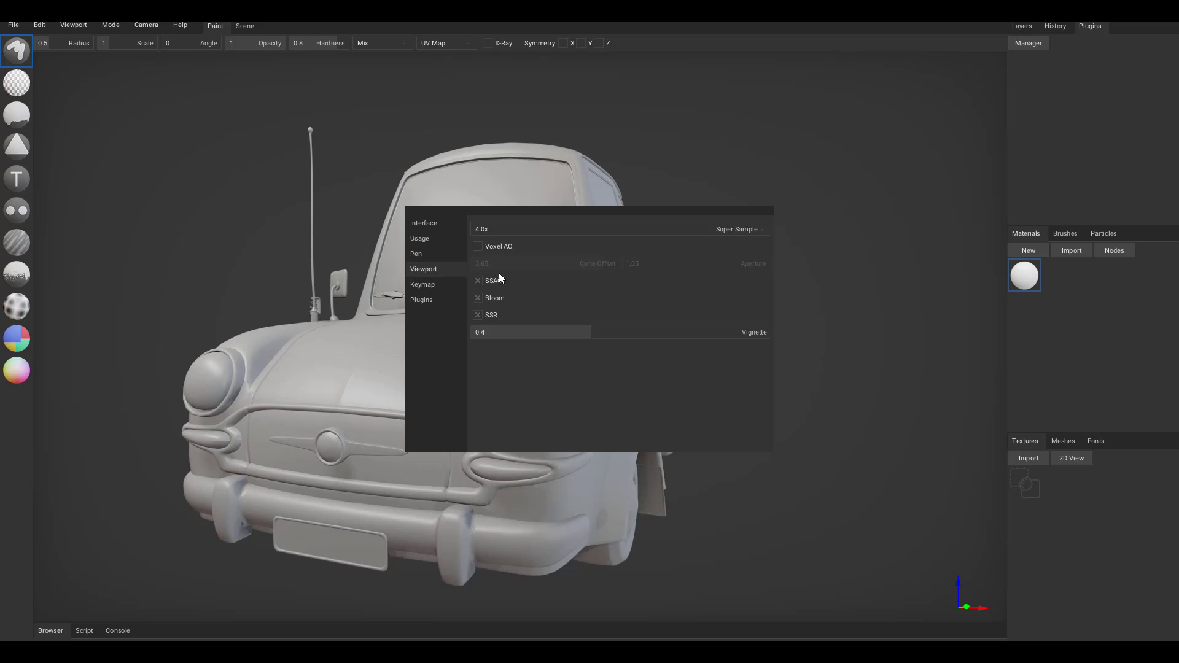
click(814, 223)
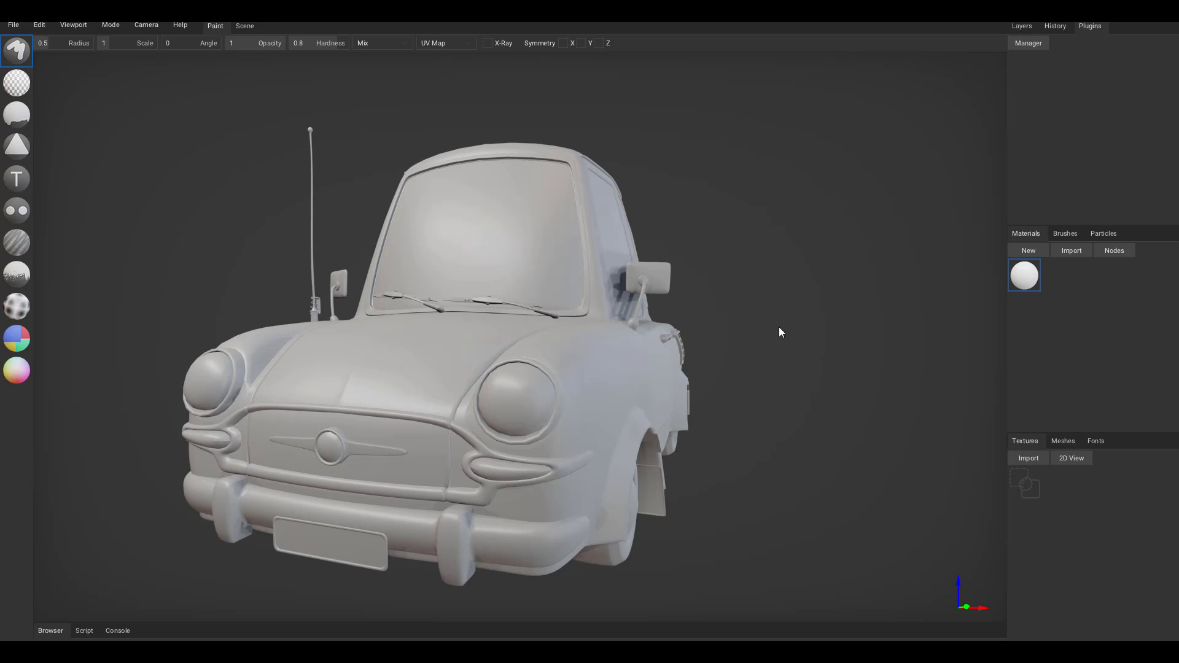
right_drag(779, 327, 771, 360)
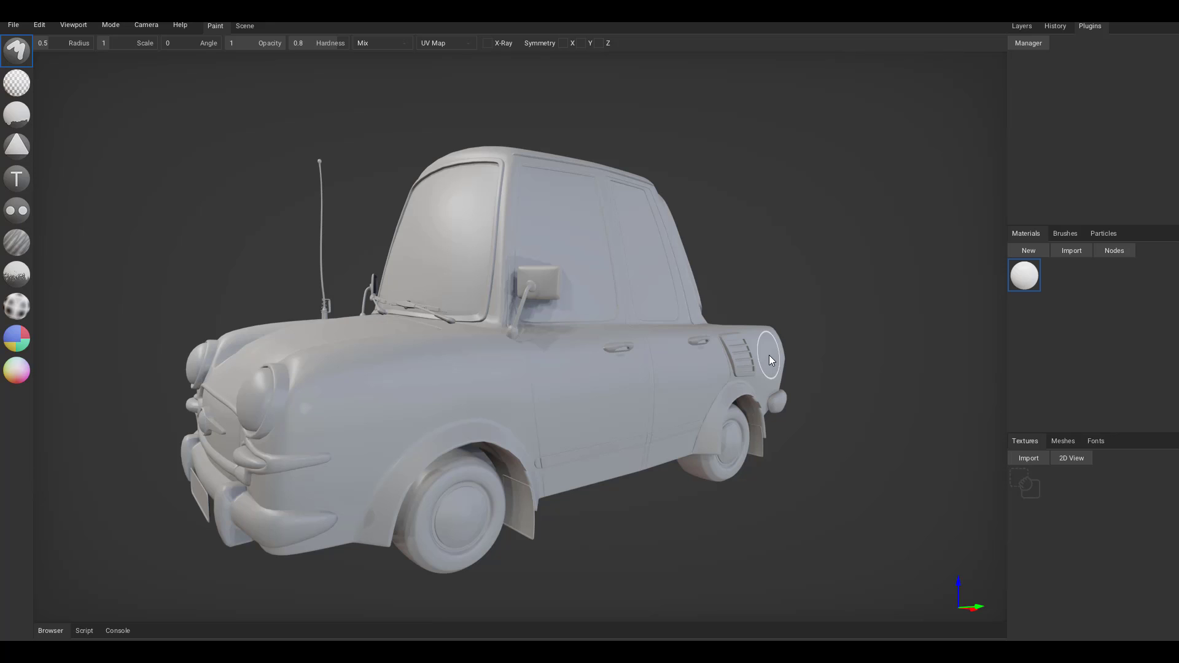
Import the car's lambert1 albedo, emissive, metallic, opacity and roughness images from the textures folder
click(1031, 458)
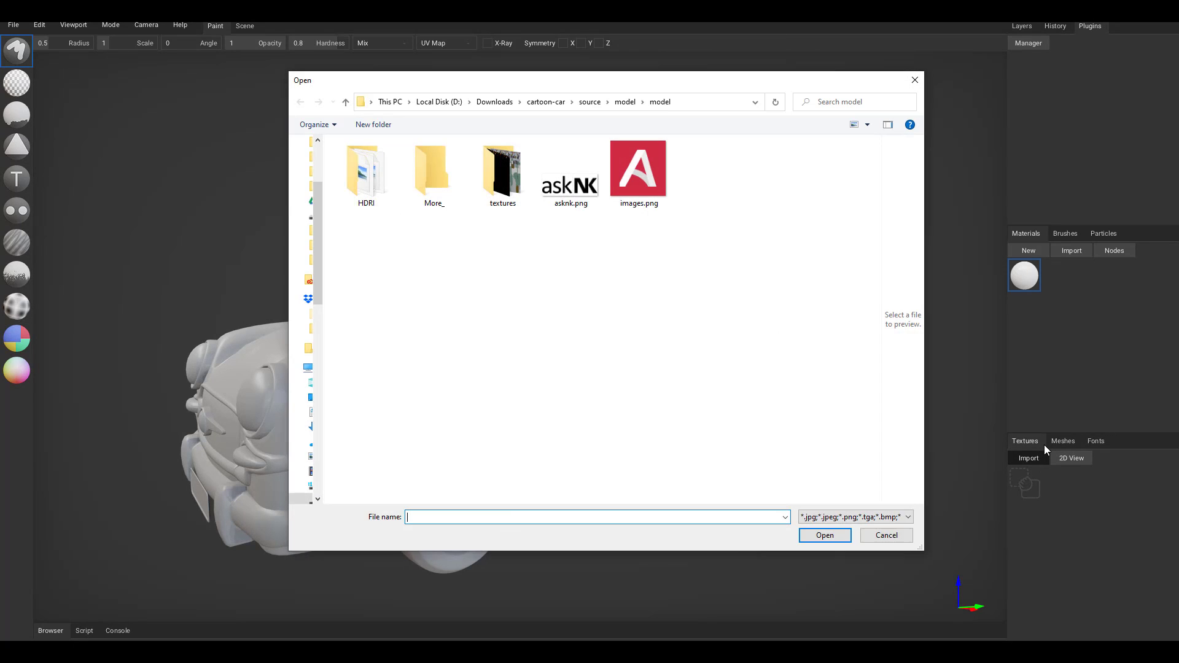
double_click(502, 171)
click(643, 198)
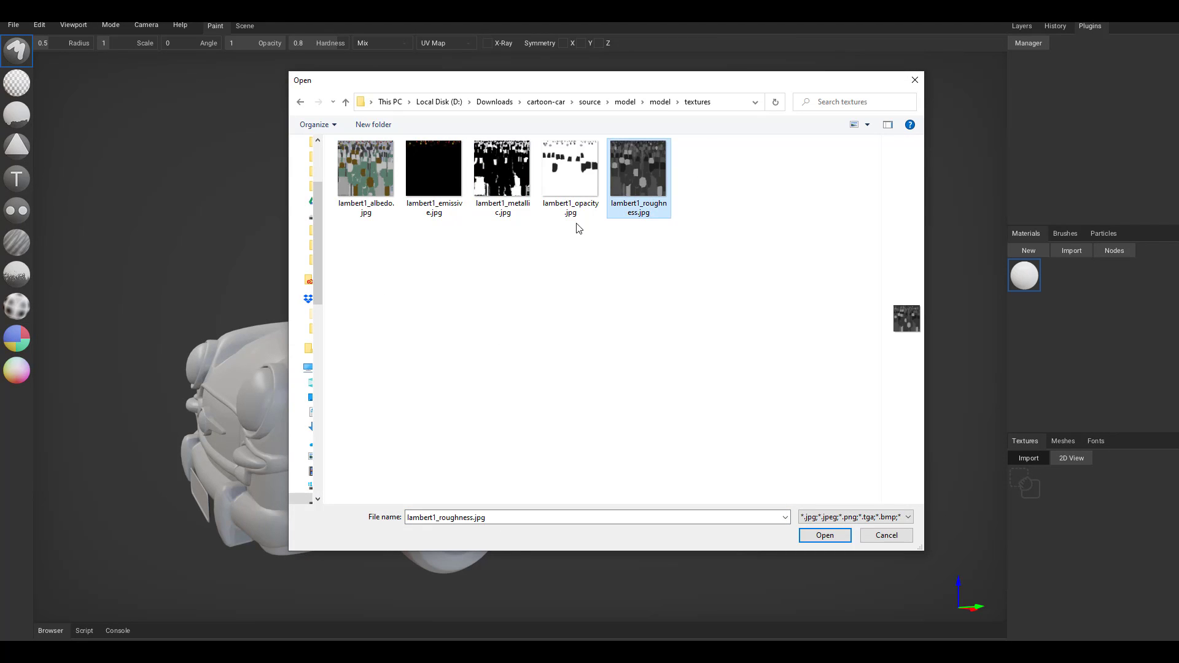
click(573, 207)
click(371, 193)
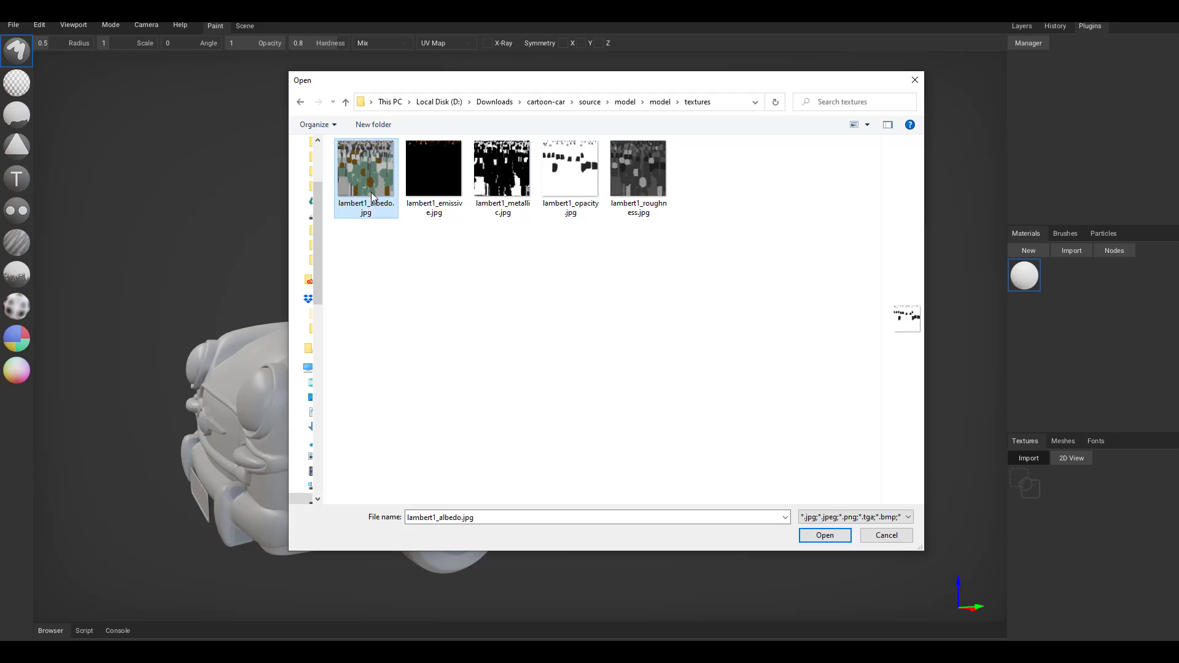
click(825, 535)
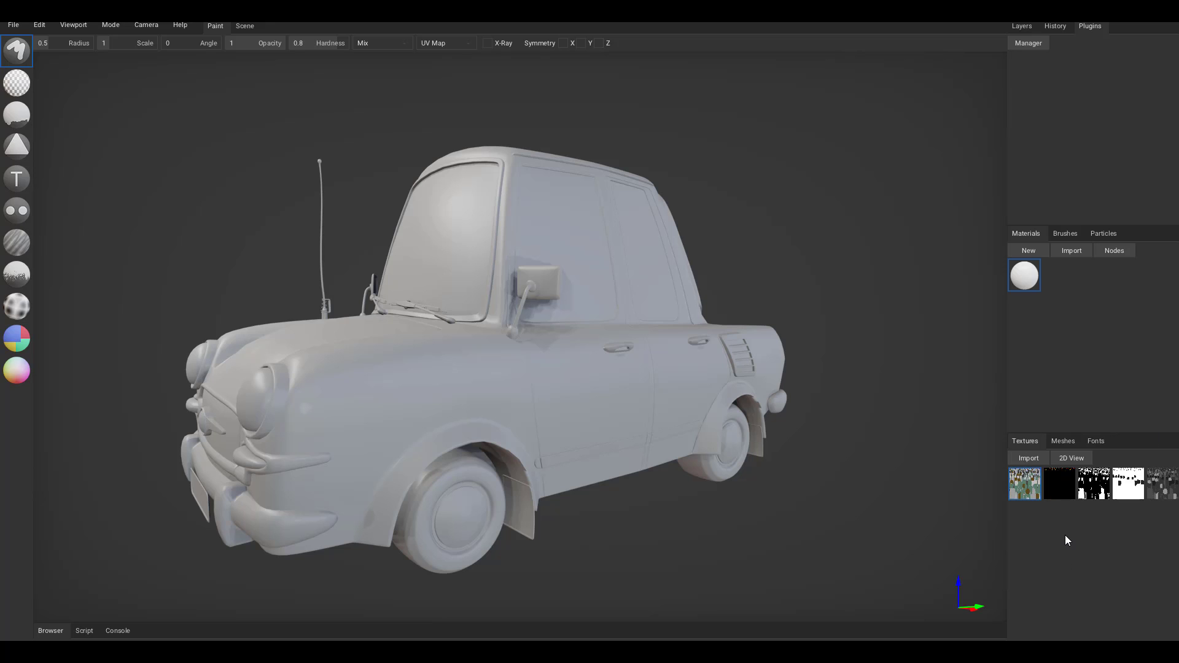
Examine the lambert1_albedo texture in the 2D view, with and without the node editor, and close the view
double_click(1024, 490)
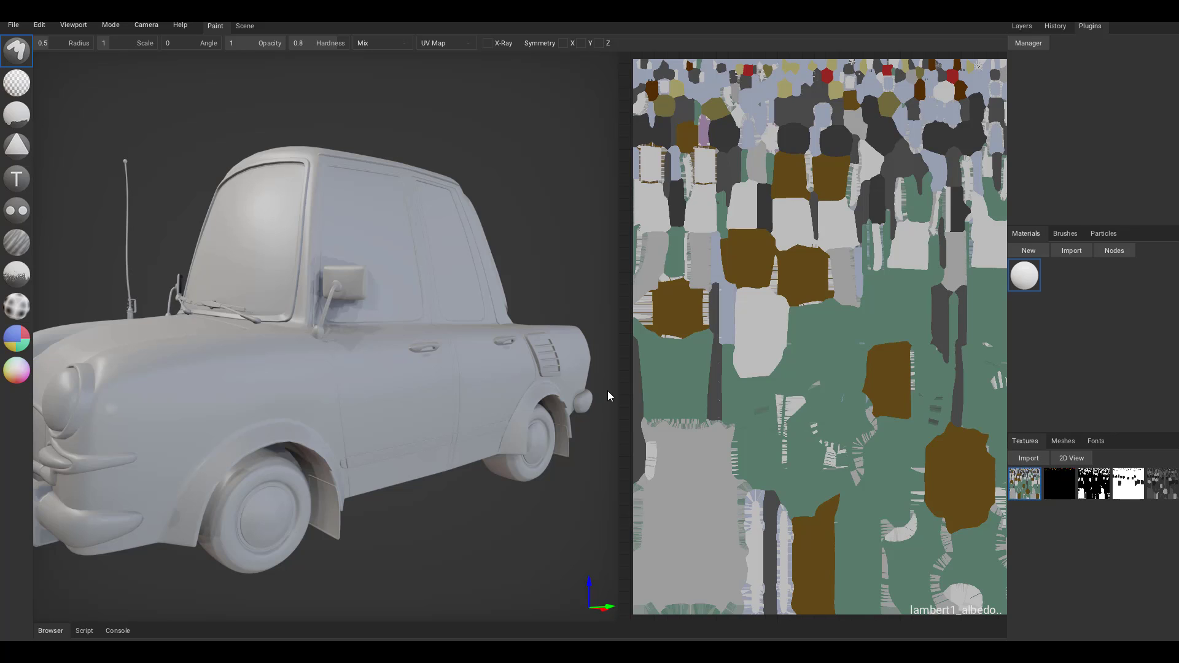
key(Tab)
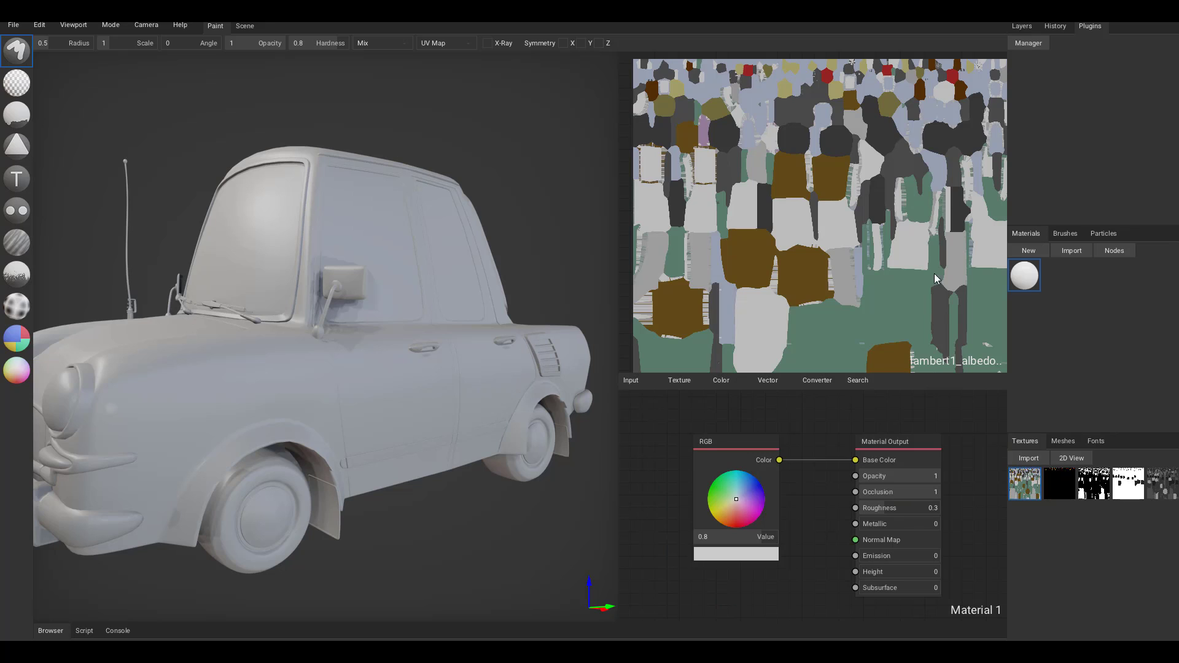
key(Tab)
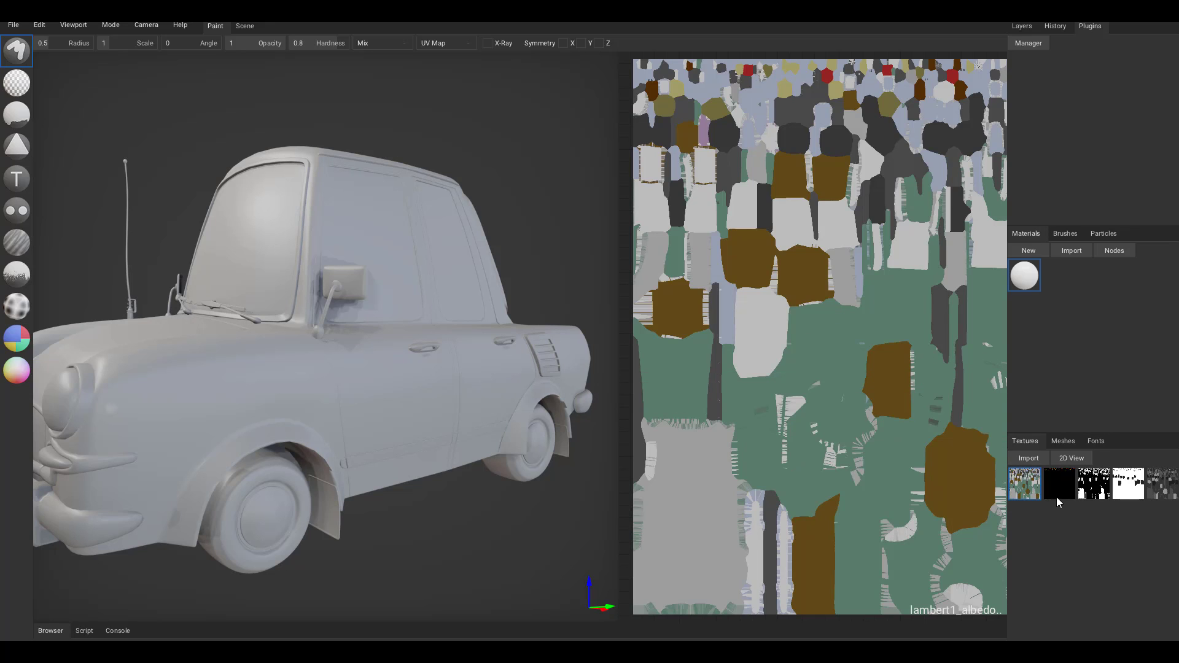
key(shift+Tab)
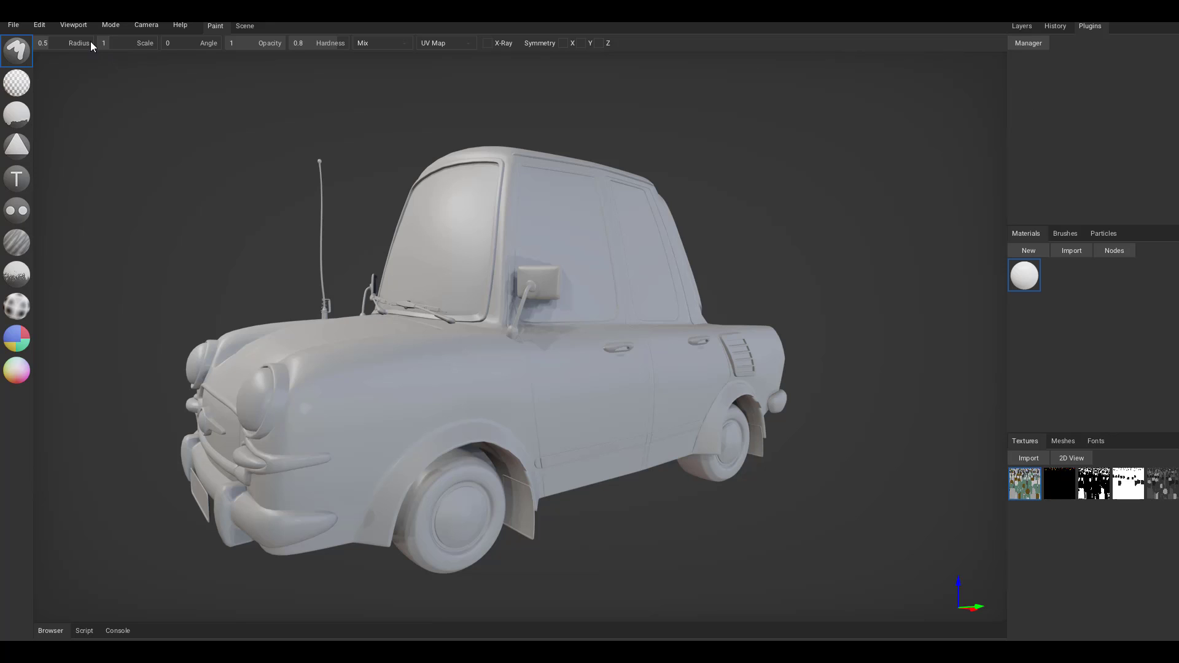
Turn on Split View to show the car in two viewports
click(79, 26)
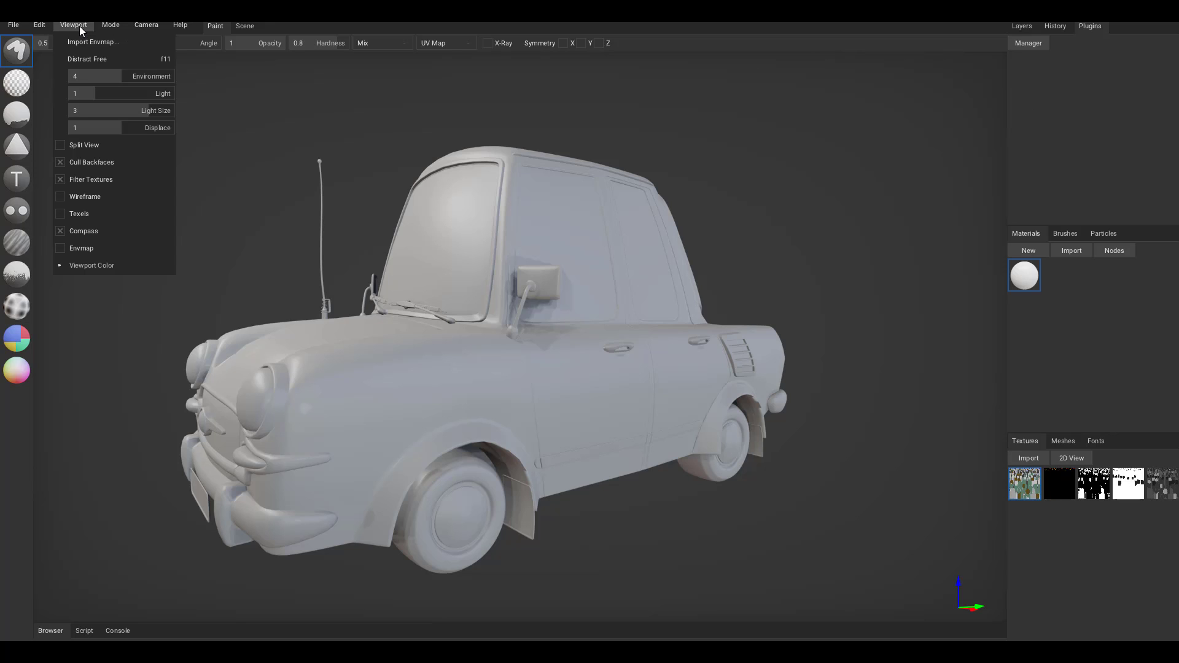
click(60, 145)
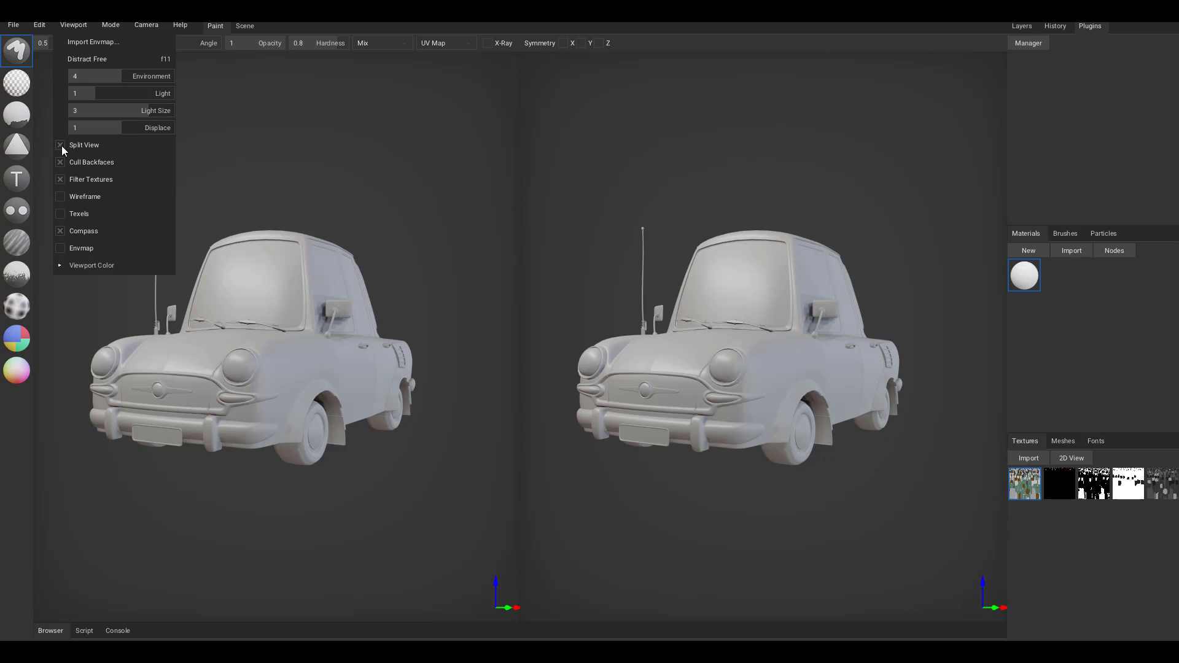
click(417, 253)
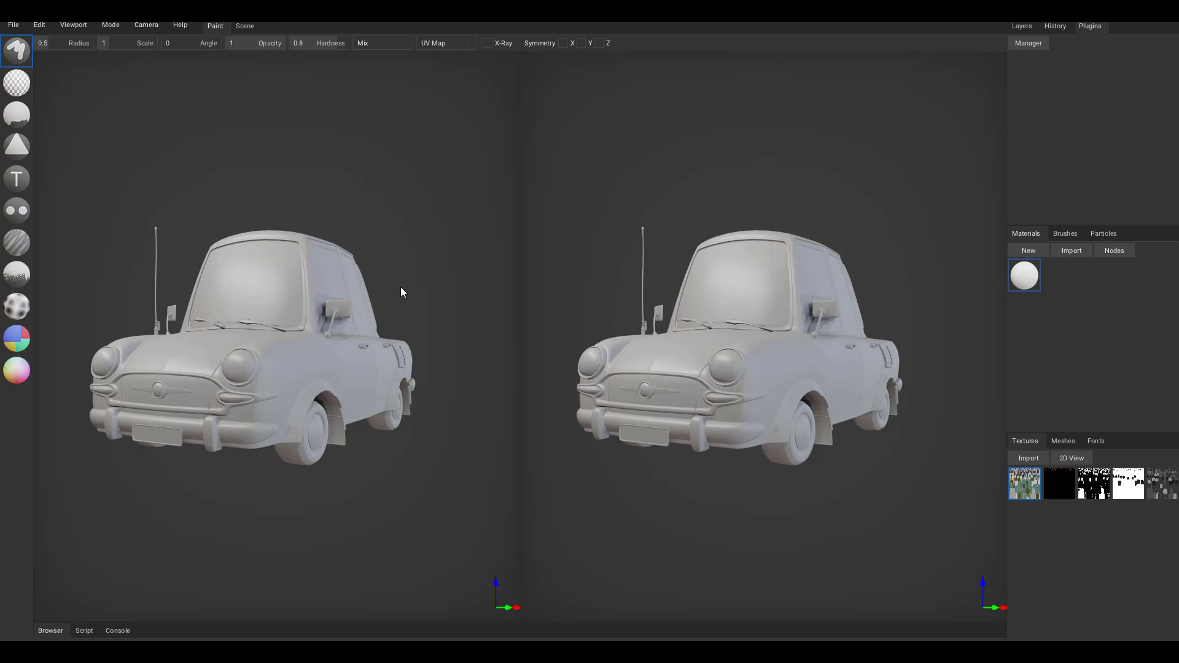
Show the car's antenna side in one viewport and the car from above in the other
right_drag(408, 289, 332, 253)
key(0)
right_drag(653, 232, 677, 352)
right_drag(105, 270, 174, 269)
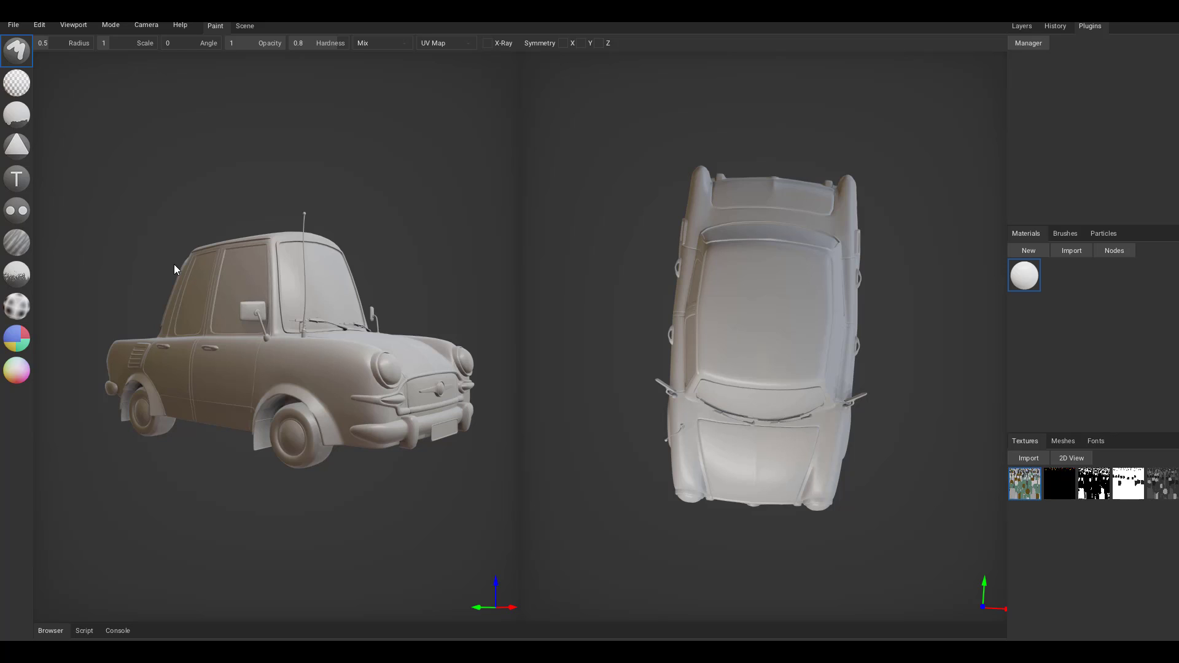
right_drag(929, 336, 938, 334)
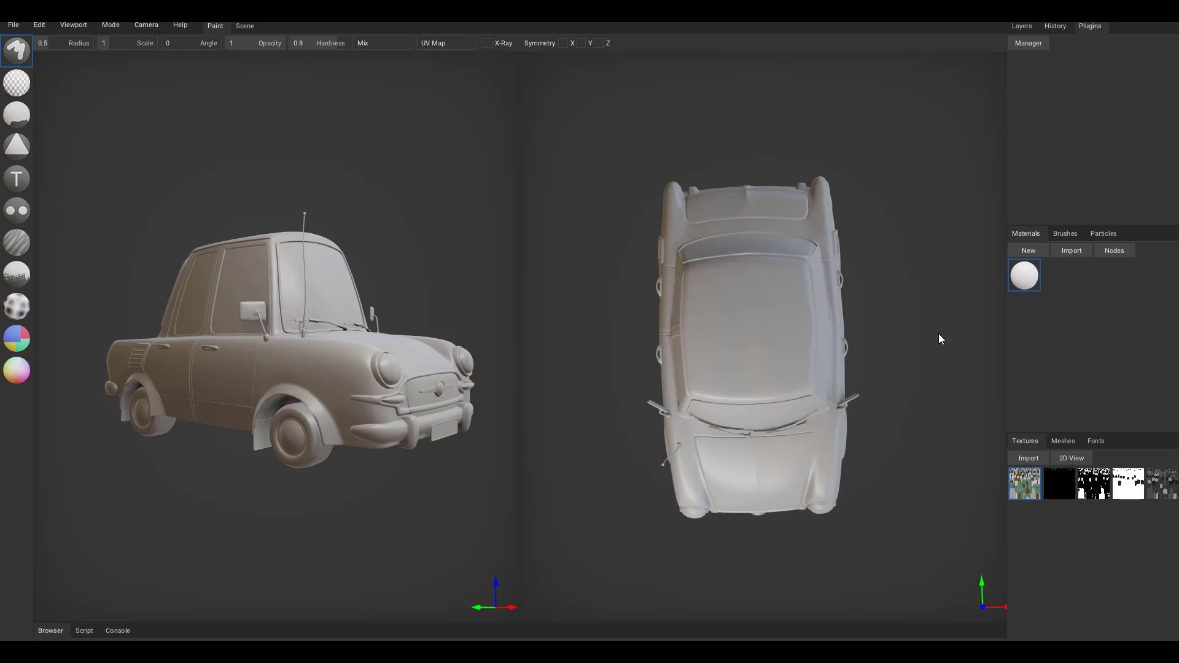
scroll(943, 328, down, 2)
scroll(946, 301, up, 4)
right_drag(926, 393, 929, 366)
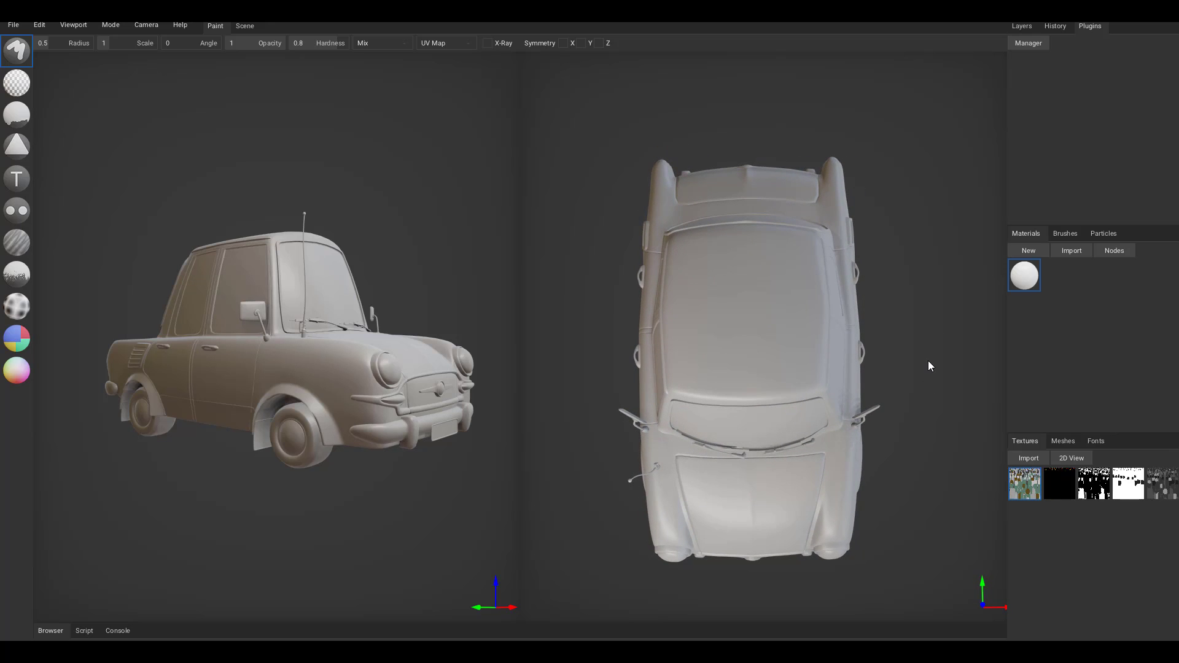
In Material 1's nodes, add Image Texture nodes for the albedo, emissive, metallic, opacity and roughness maps, and delete the duplicate albedo node
double_click(1023, 278)
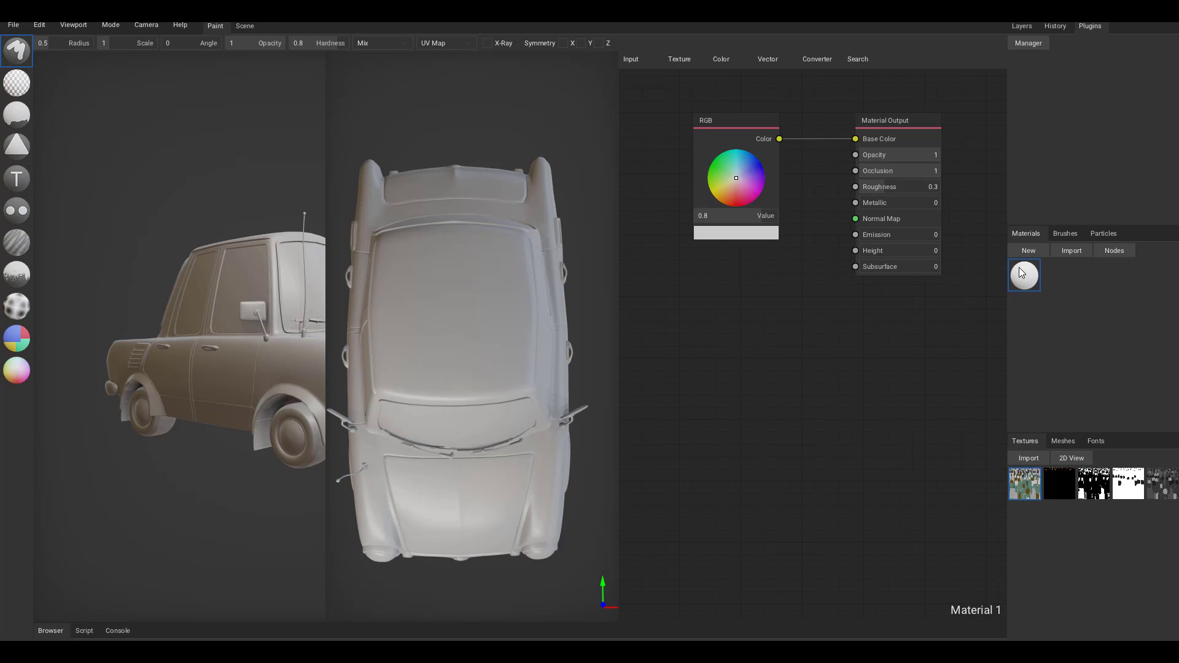
mouse_move(1019, 267)
drag(1021, 485, 797, 407)
drag(1037, 489, 895, 360)
drag(1067, 488, 917, 510)
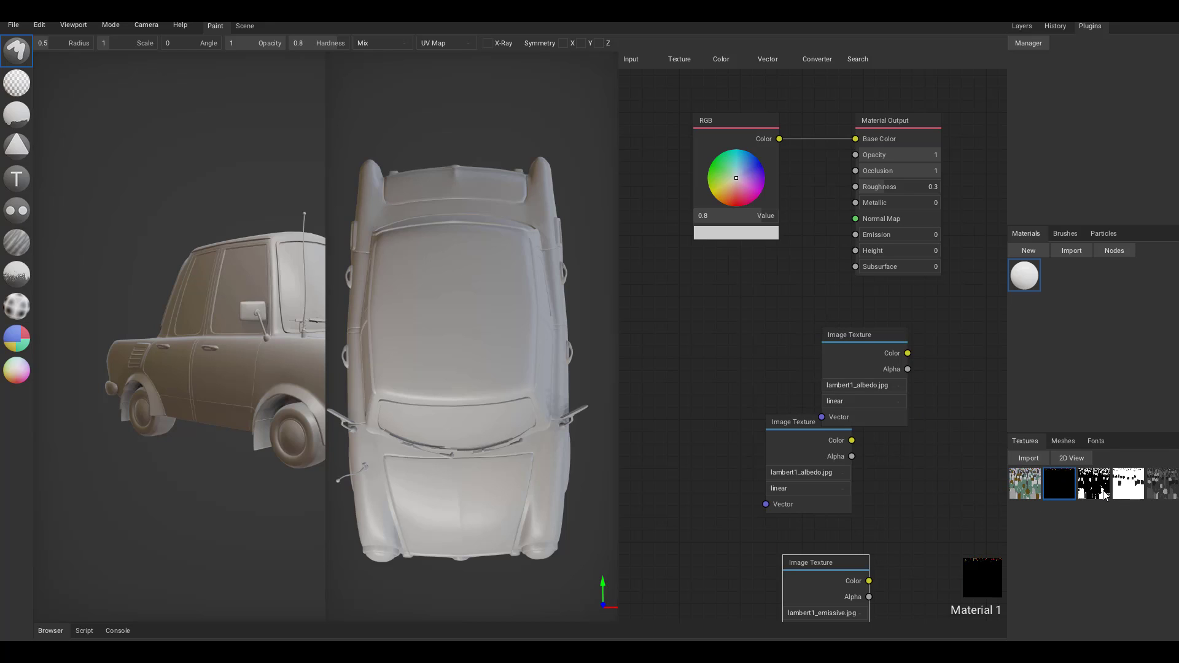
drag(1104, 494, 700, 522)
drag(1130, 491, 740, 309)
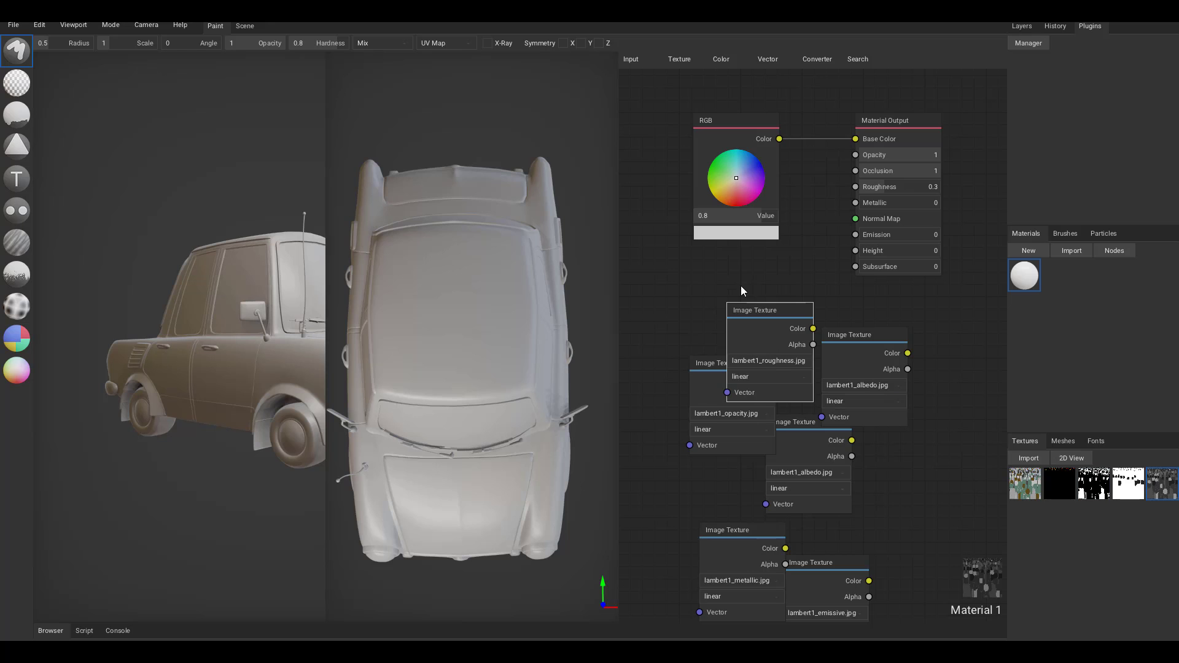
click(869, 341)
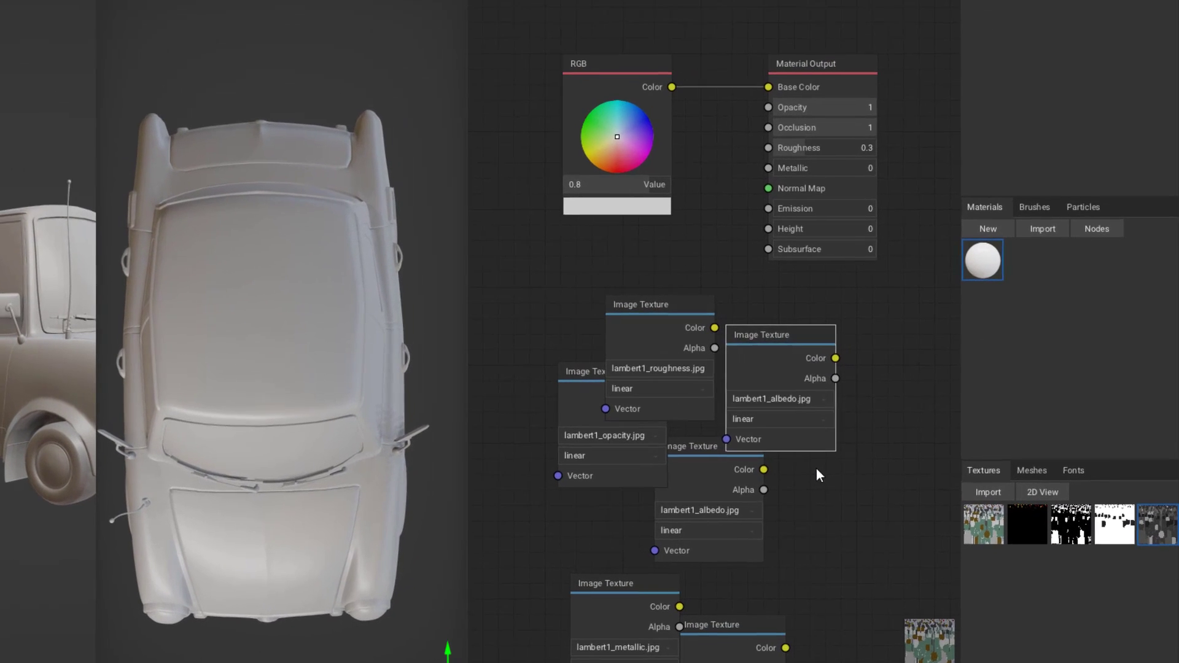
key(Delete)
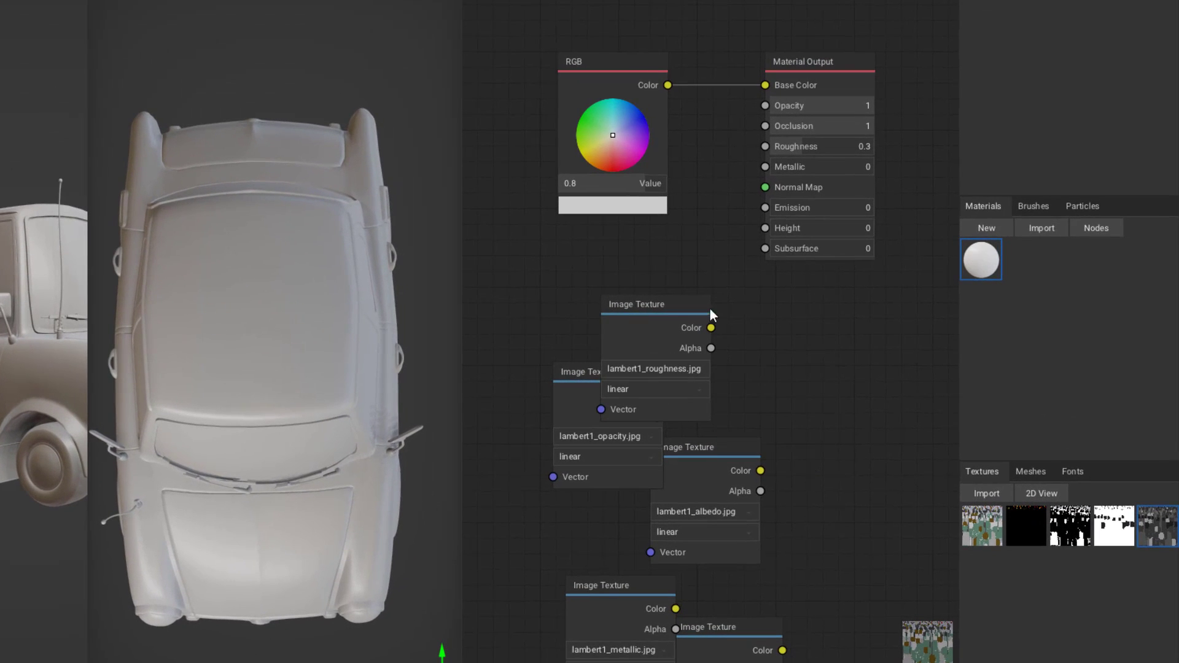
Spread out the texture nodes and connect the lambert1_albedo Color to Base Color on the Material Output
drag(709, 307, 570, 255)
drag(728, 476, 654, 260)
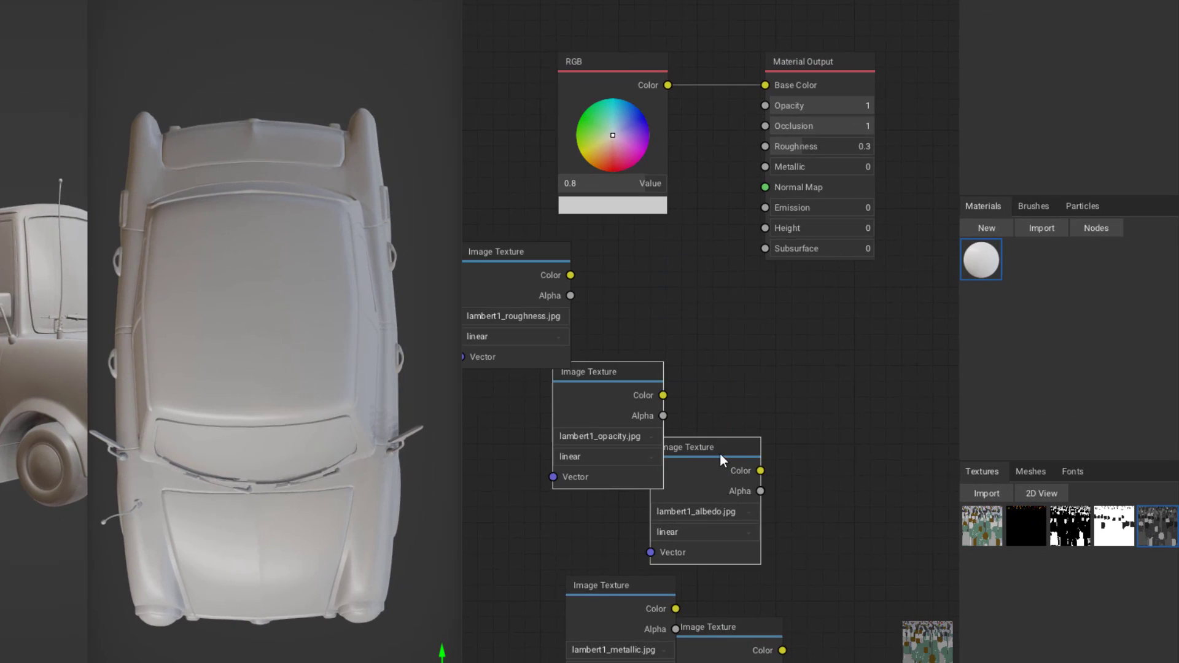
drag(720, 452, 671, 365)
click(765, 388)
drag(712, 384, 881, 167)
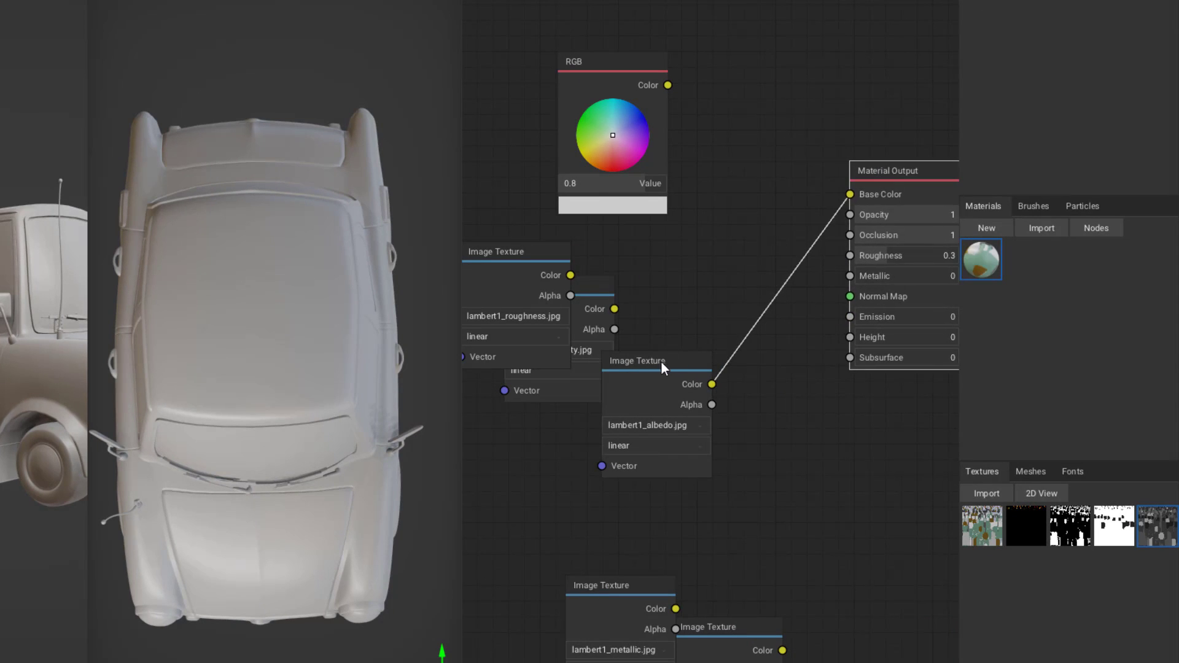
Rearrange the nodes and connect the lambert1_opacity Color to Opacity and the lambert1_roughness Color to Roughness
drag(661, 361, 701, 223)
drag(598, 285, 852, 215)
drag(514, 253, 762, 433)
drag(581, 384, 523, 318)
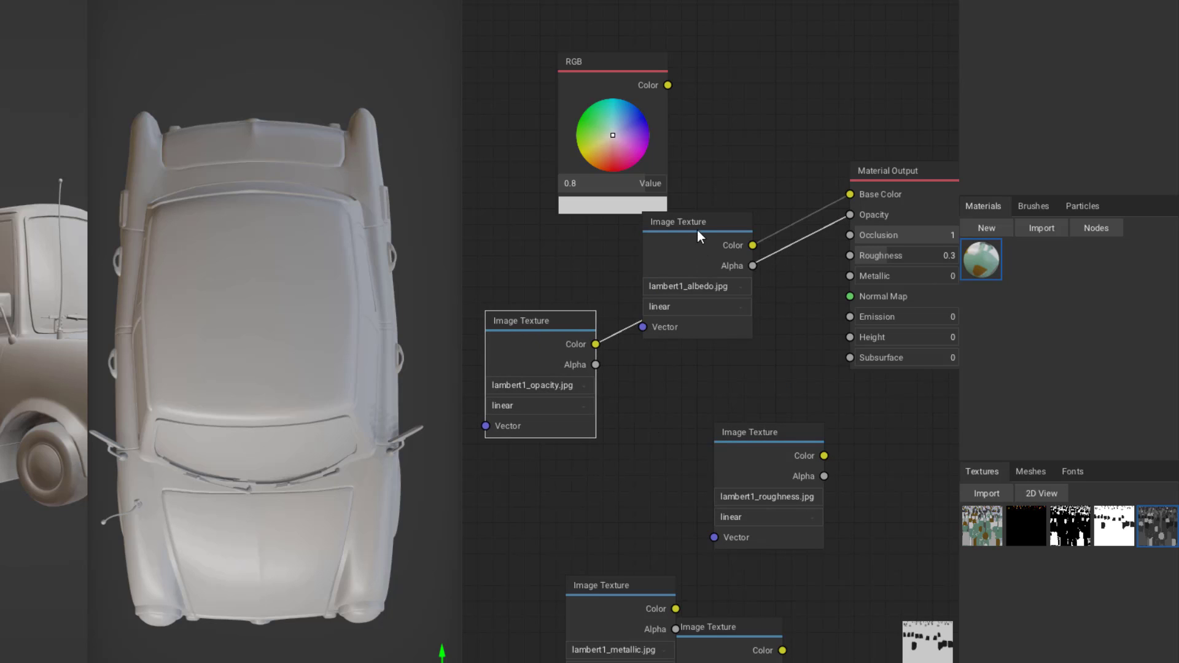
drag(698, 230, 730, 53)
drag(811, 437, 850, 256)
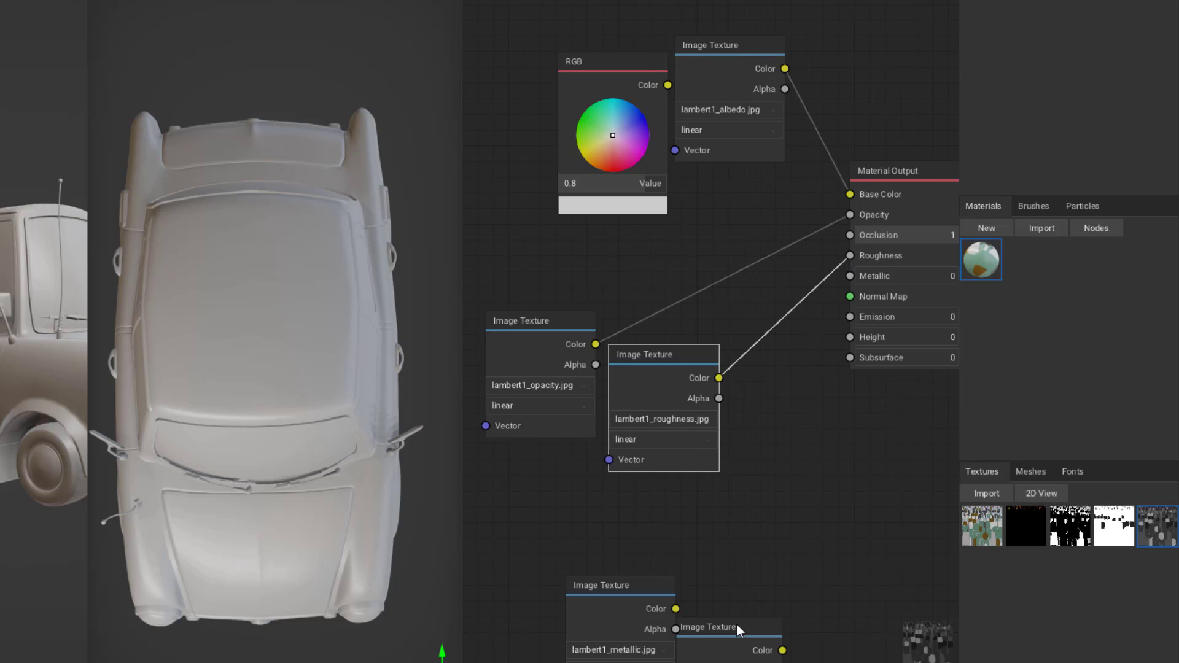
Connect the lambert1_metallic Color to Metallic and the lambert1_emissive Color to Emission on the Material Output
drag(651, 585, 850, 277)
drag(732, 635, 720, 501)
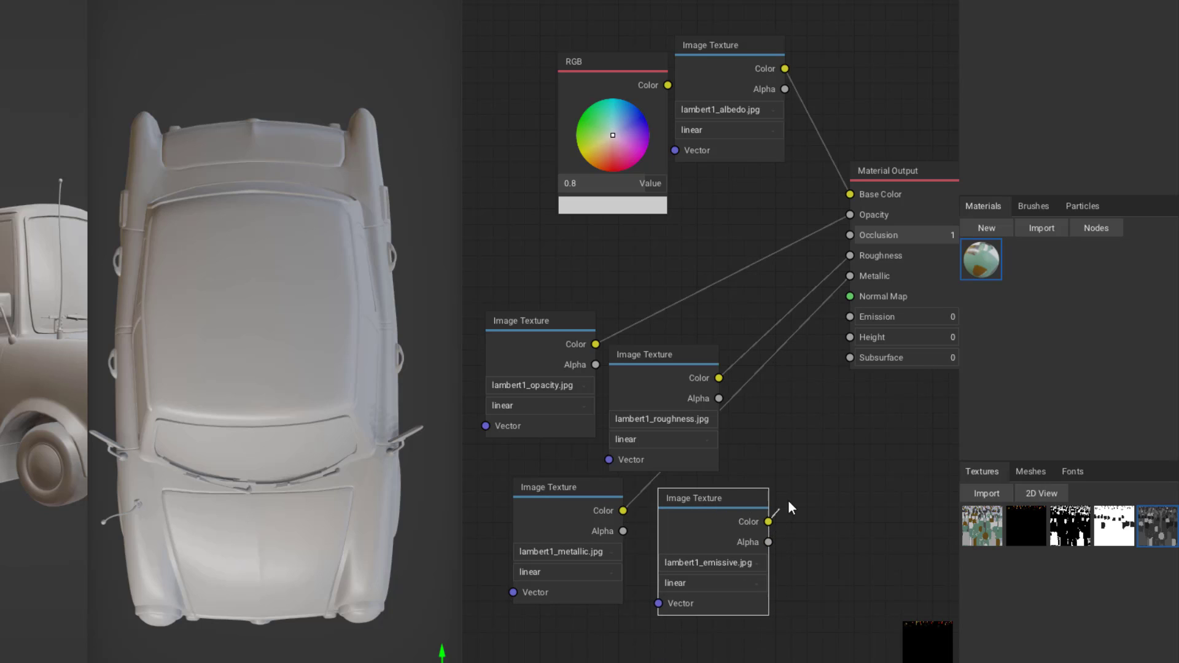
drag(812, 459, 815, 430)
drag(773, 520, 853, 315)
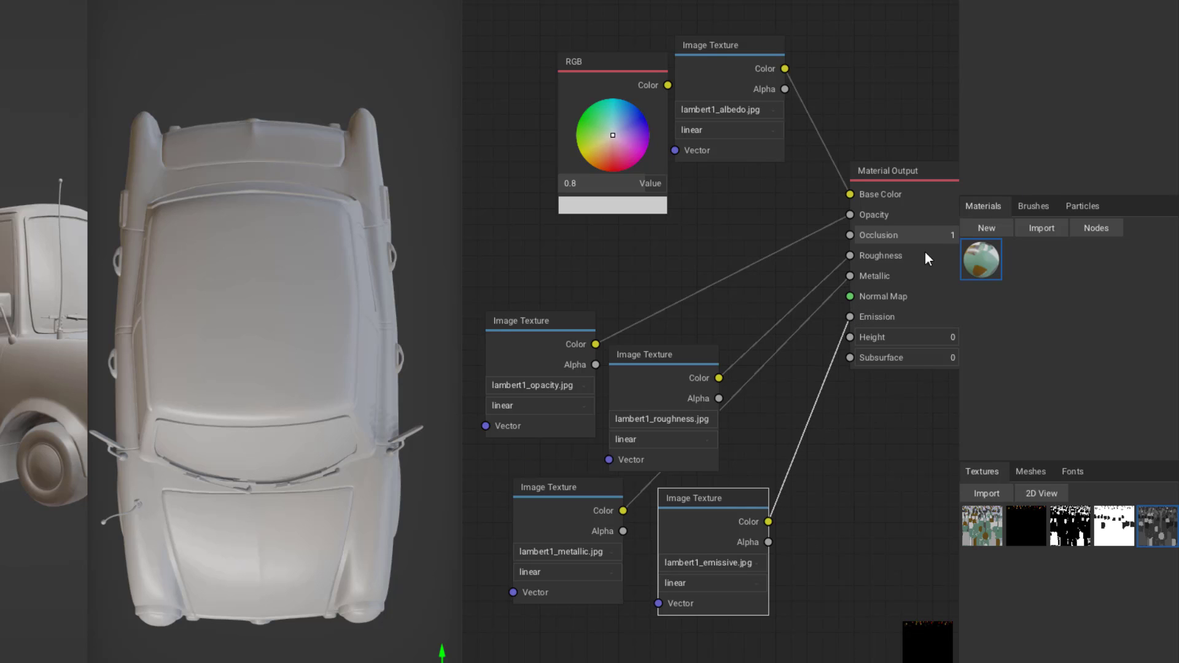
Apply Material 1 to the car and show the car from its front corner in one viewport
drag(1002, 272, 375, 239)
drag(539, 240, 622, 425)
right_drag(622, 425, 528, 461)
scroll(535, 598, down, 3)
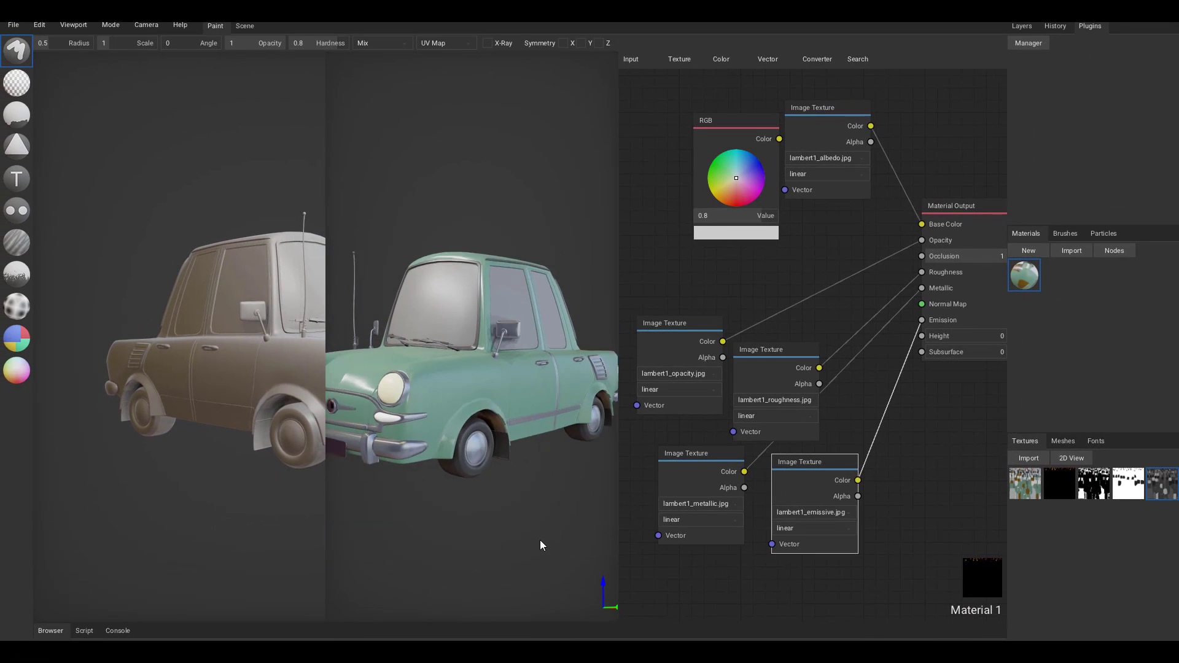
scroll(540, 545, down, 3)
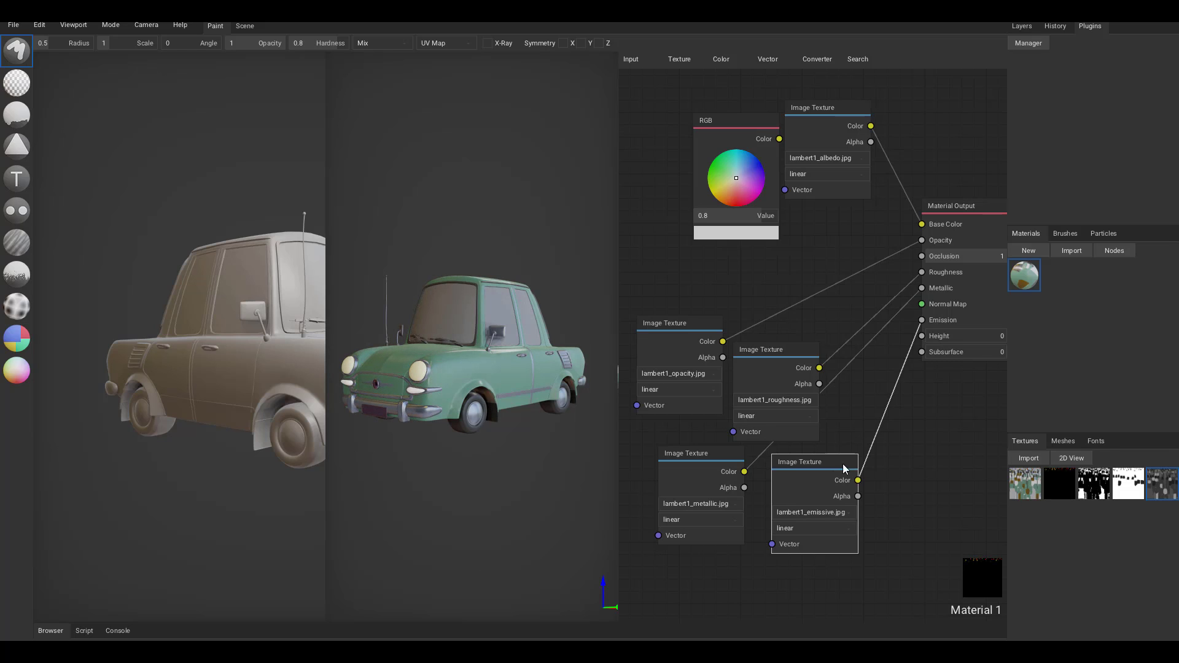
Tidy up Material 1's nodes, placing the lambert1_albedo texture below the RGB node and the lambert1_emissive texture closer to the output
drag(821, 490, 834, 470)
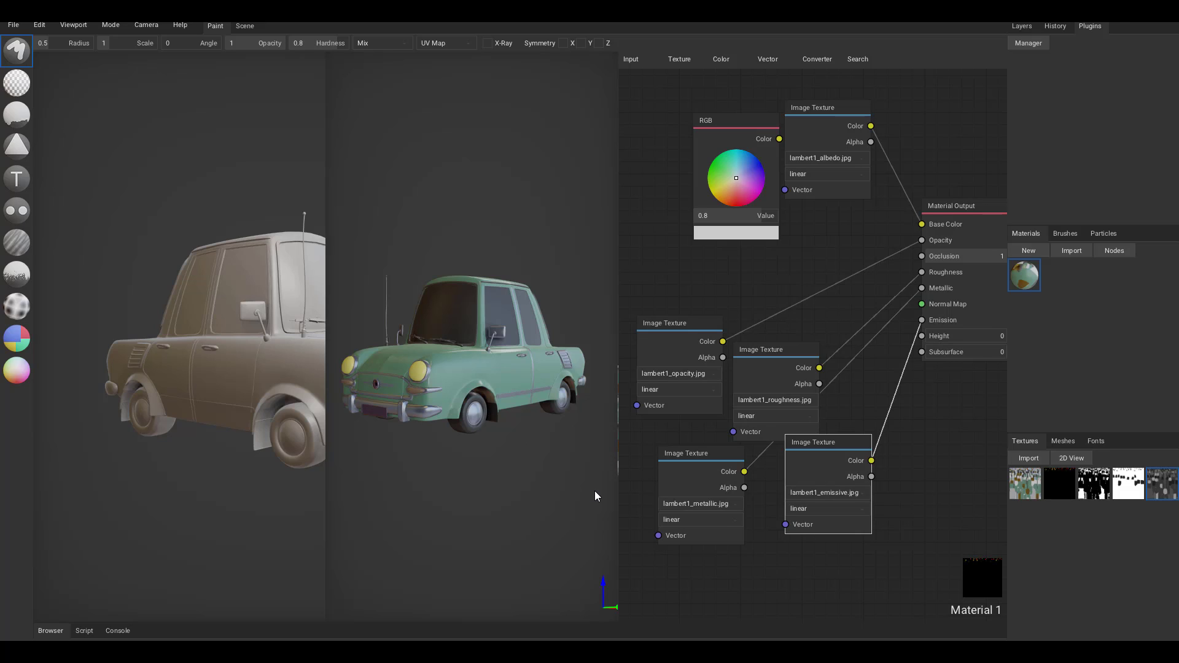
drag(748, 121, 672, 86)
drag(822, 105, 668, 210)
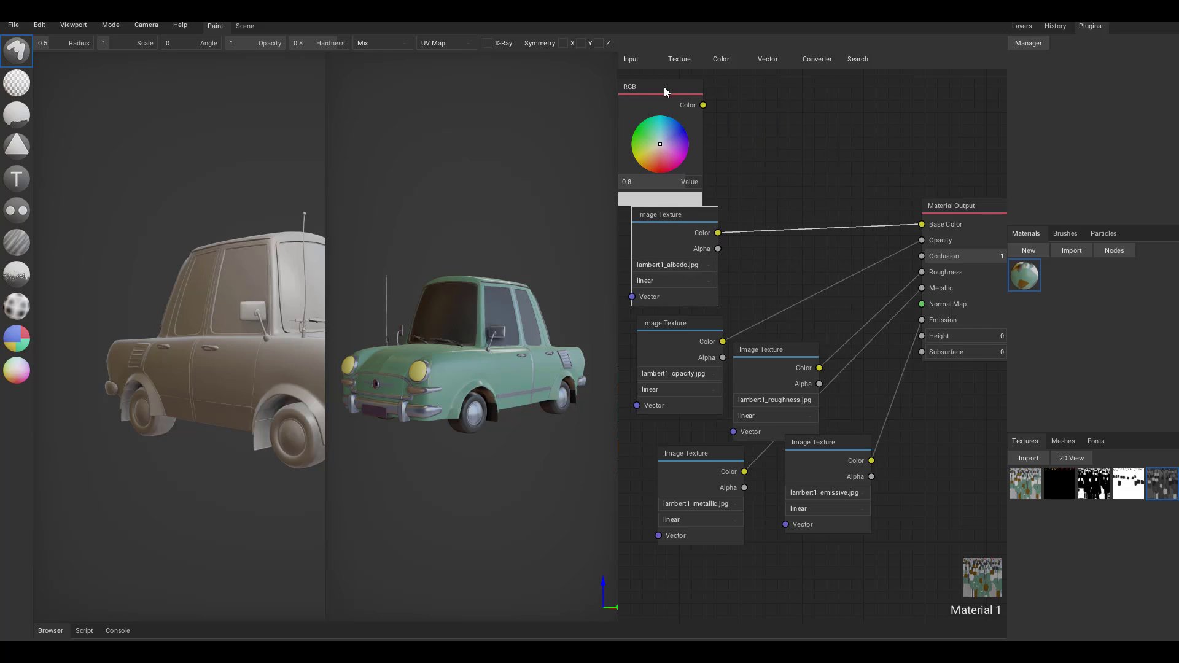
mouse_move(665, 86)
mouse_down()
mouse_move(702, 79)
mouse_move(686, 87)
mouse_up()
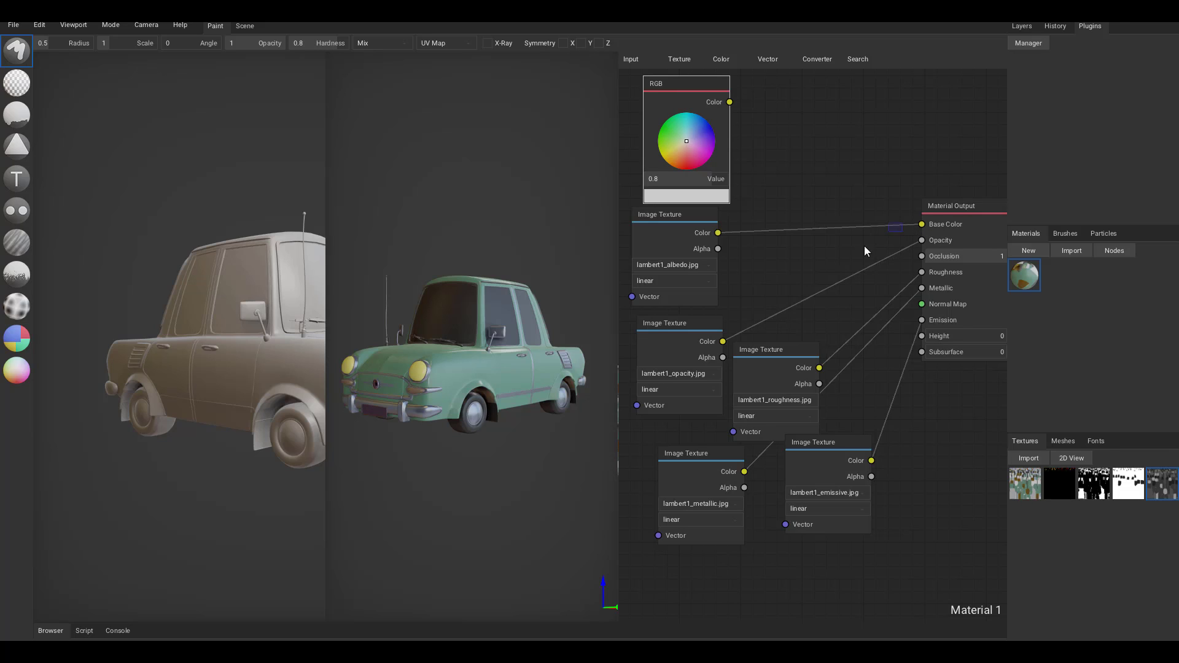
Insert a BrightContrast node between the lambert1_albedo Color and Base Color, and set its Contrast to 0.48
drag(922, 224, 826, 169)
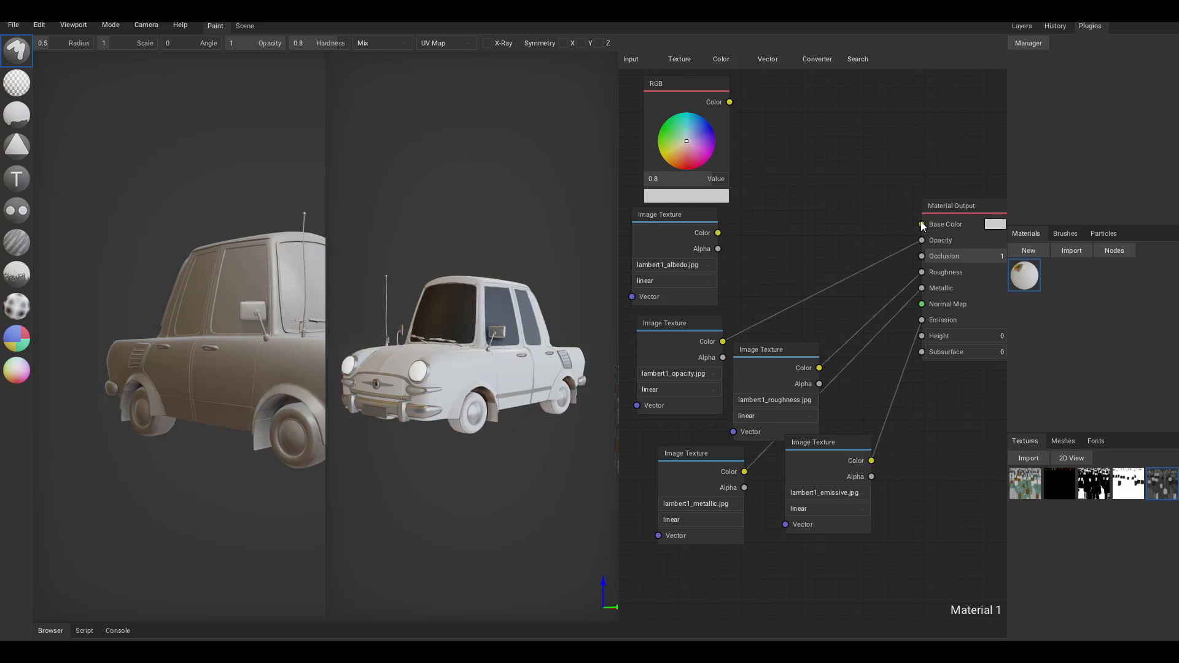
drag(923, 225, 841, 114)
text(bri)
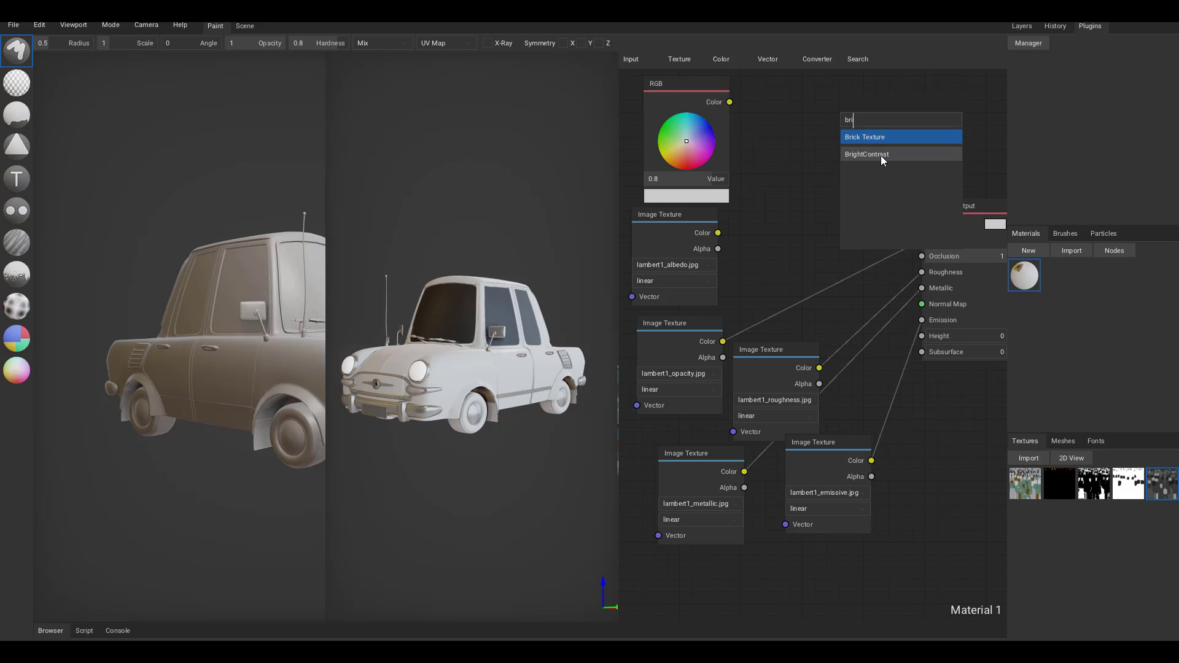
click(882, 155)
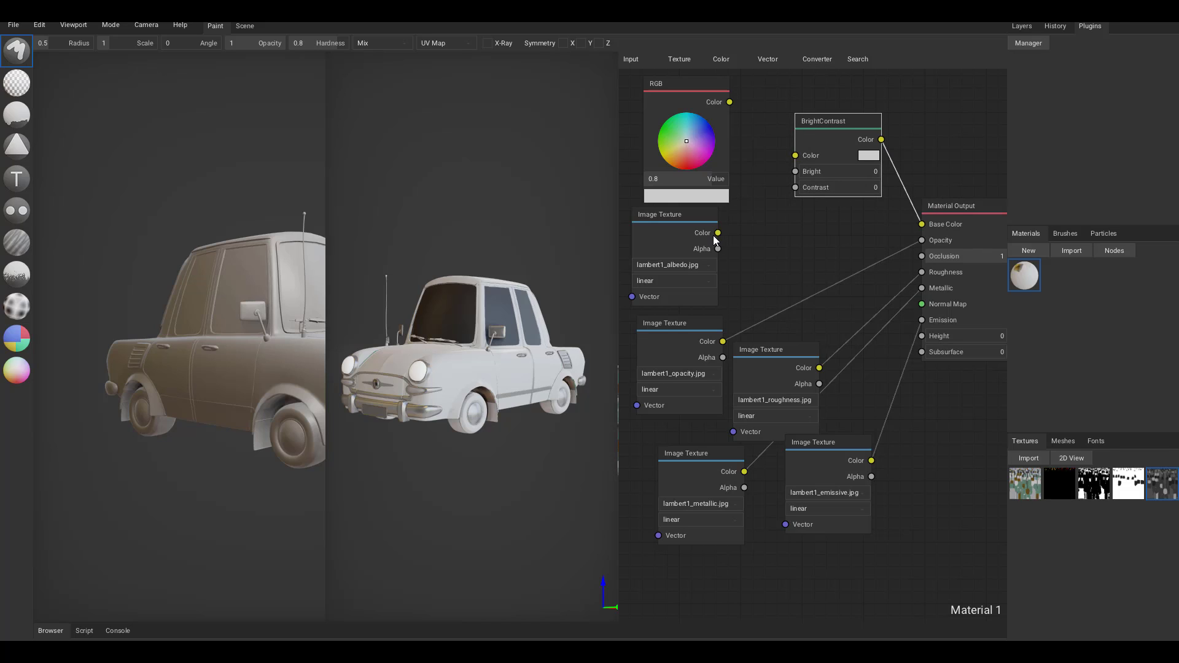
drag(794, 156, 832, 186)
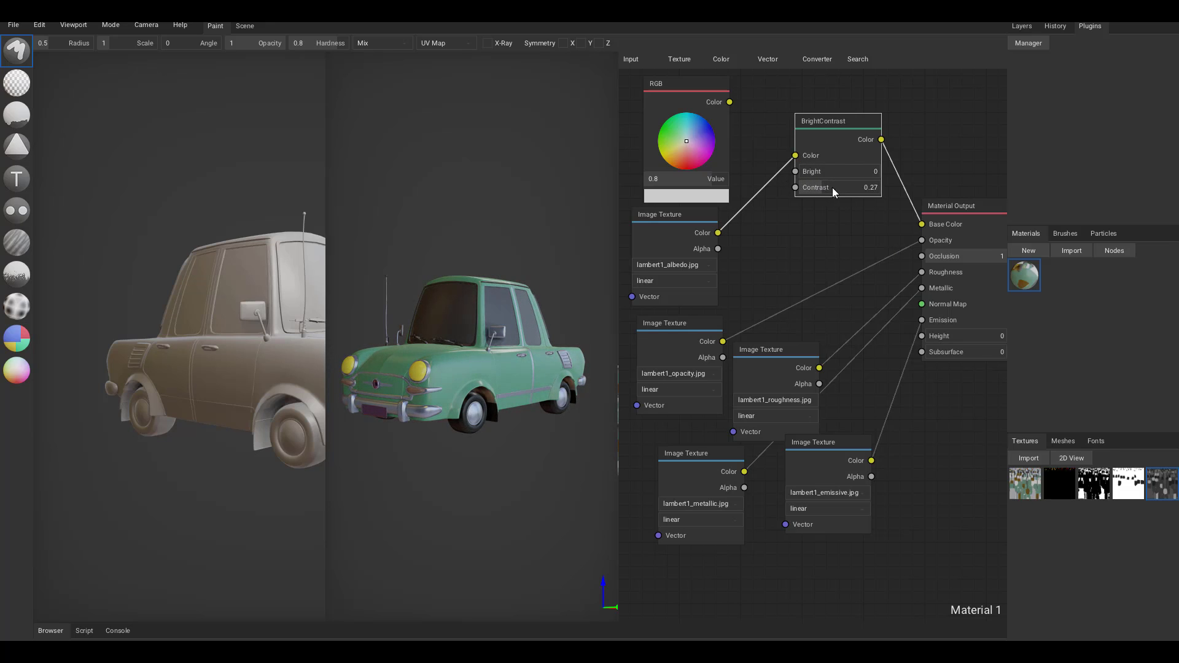
Examine the car's adjusted paint from the front corner in one viewport and from above in the other
mouse_move(479, 467)
right_down()
mouse_move(521, 460)
mouse_move(502, 442)
mouse_move(517, 441)
right_up()
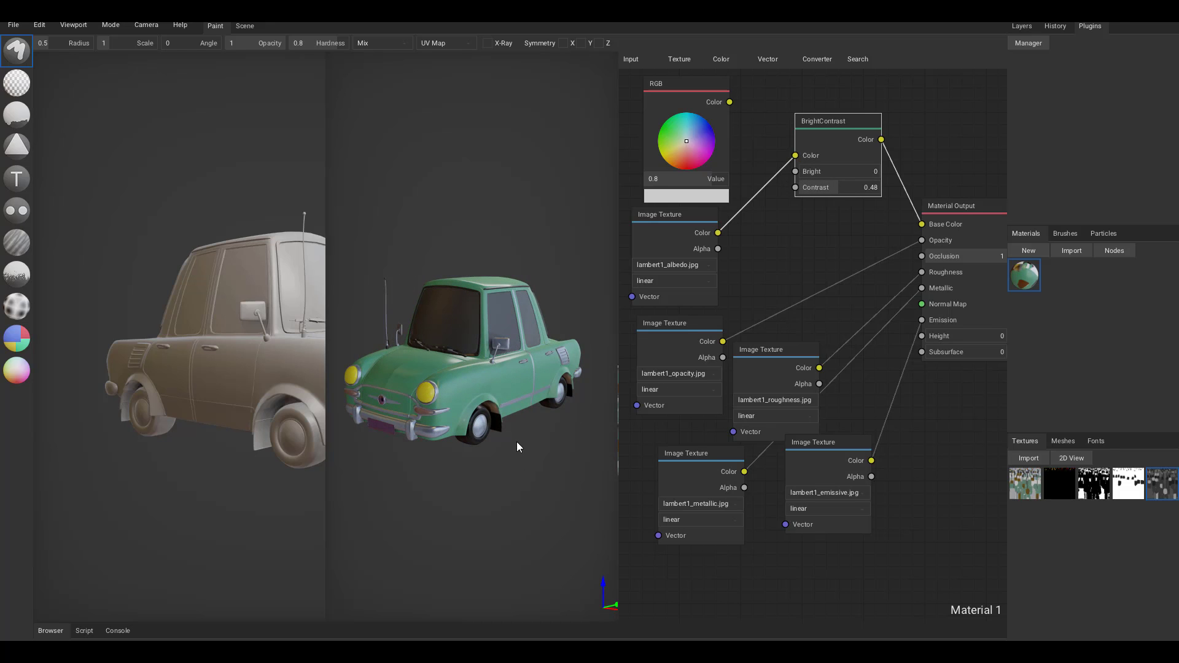
middle_drag(517, 441, 517, 410)
right_drag(517, 439, 532, 440)
scroll(532, 430, up, 2)
scroll(522, 344, up, 3)
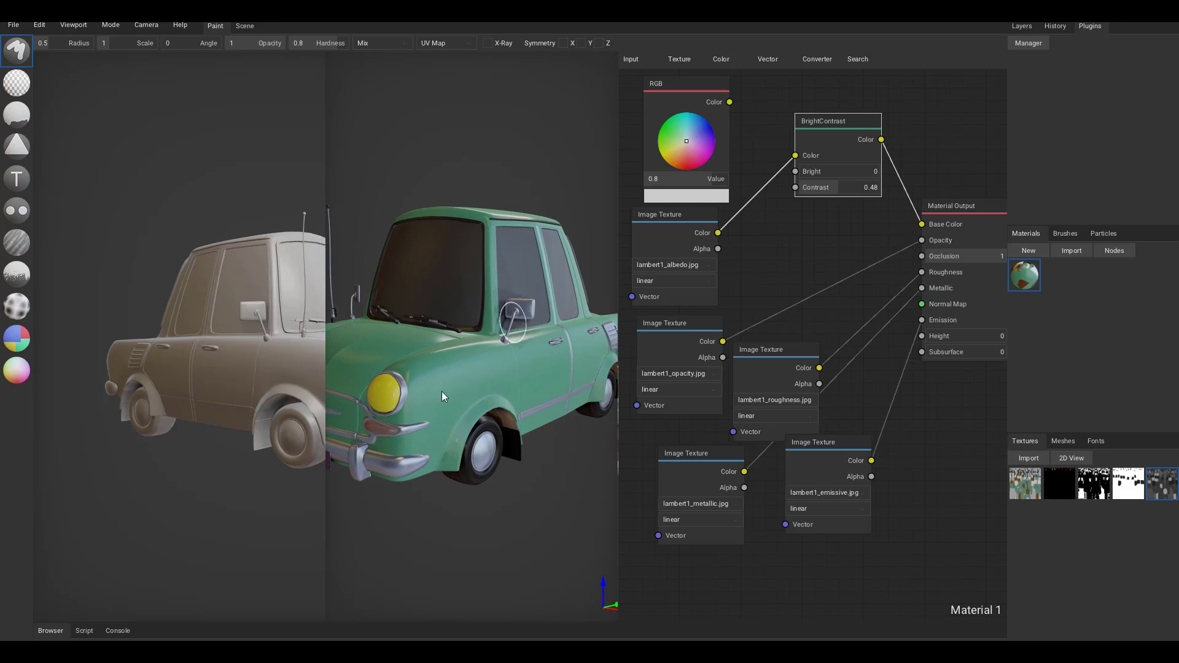
middle_drag(220, 485, 217, 534)
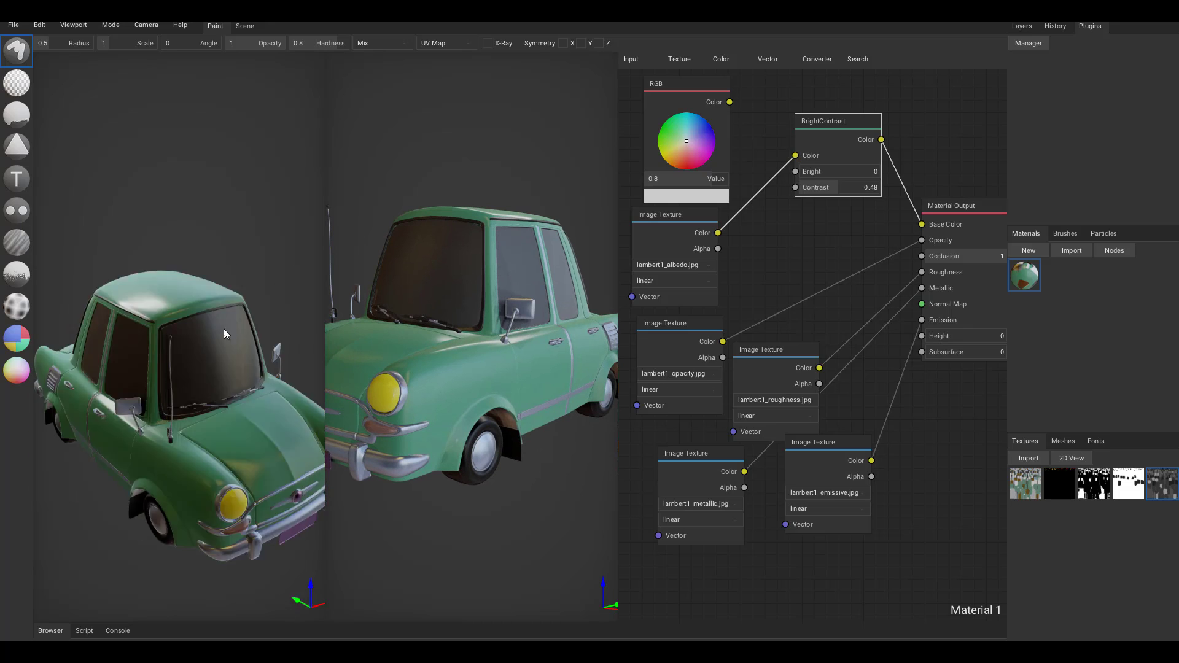
mouse_move(224, 330)
right_down()
mouse_move(228, 278)
mouse_move(197, 327)
mouse_move(511, 239)
right_up()
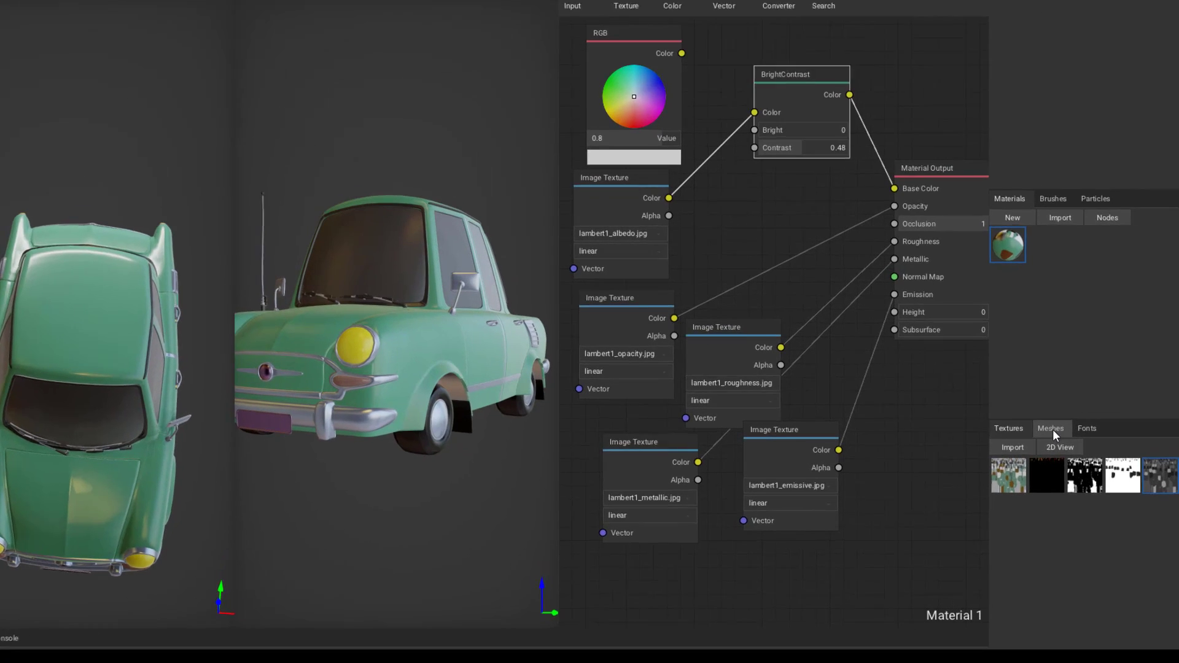
Show the list of mesh parts in the Scene and open the mesh tools
click(1063, 441)
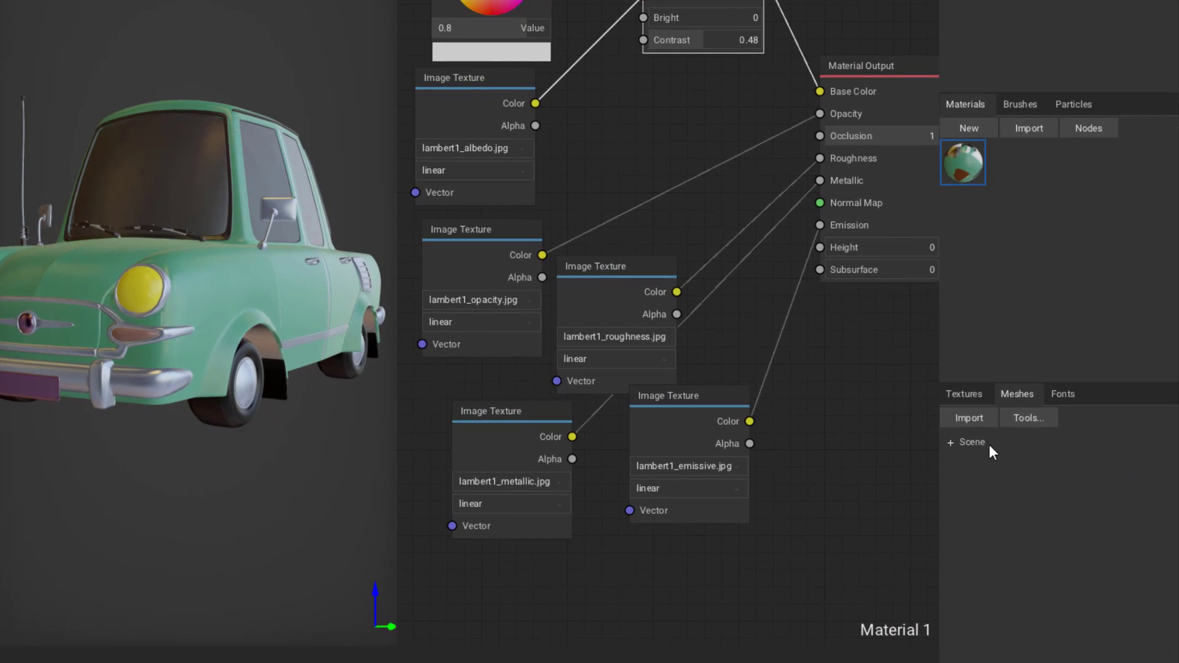
click(964, 445)
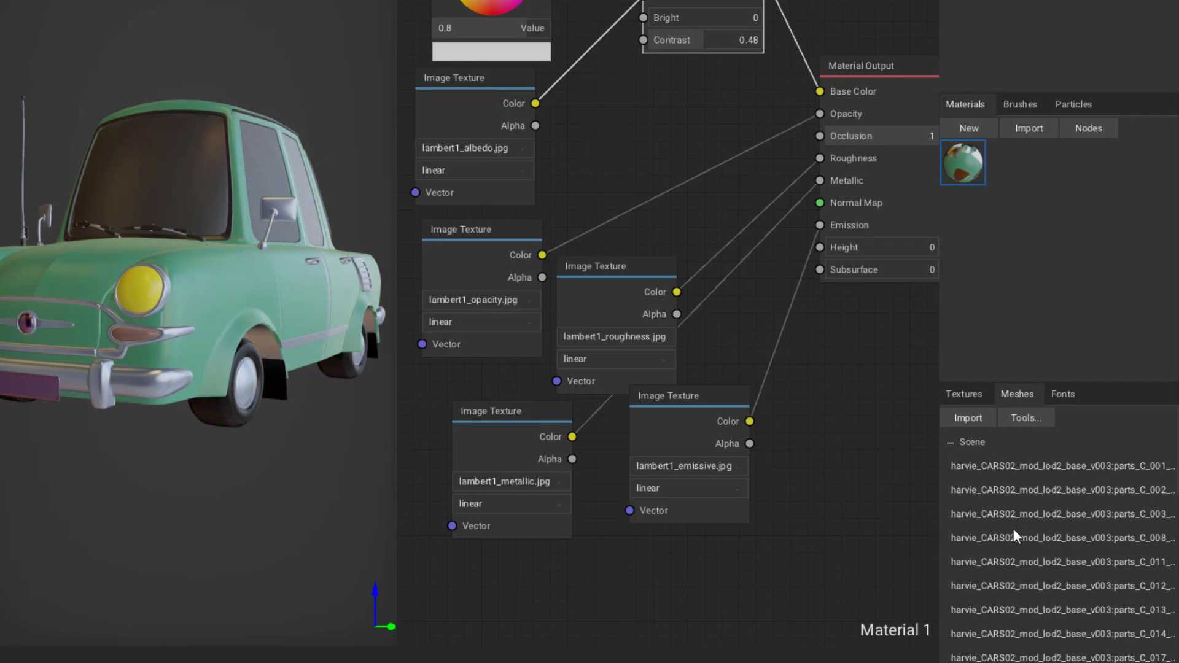
click(1018, 423)
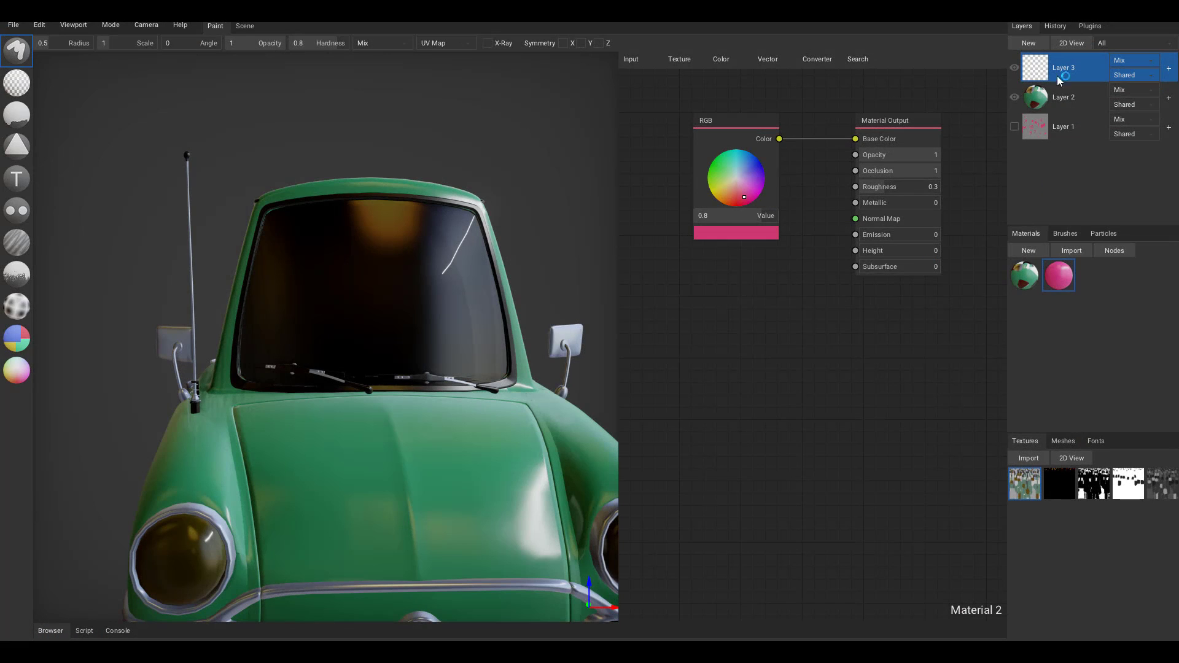
Change Material 2's RGB color to magenta and fill the whole car with it on Layer 3
right_click(1064, 66)
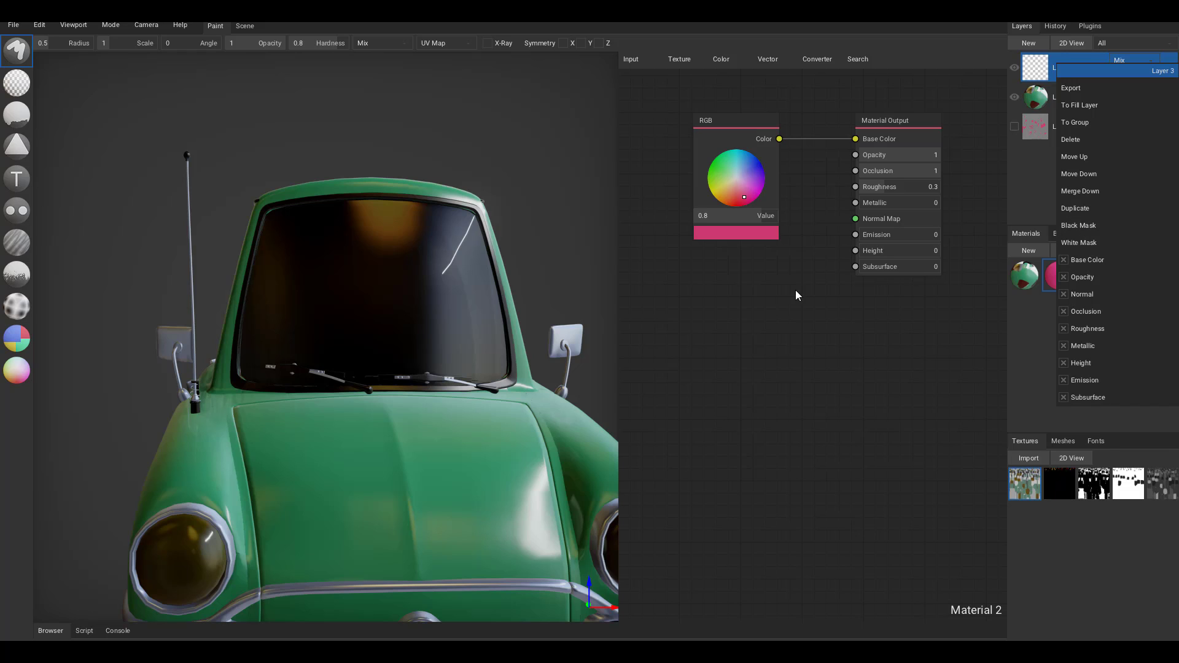
drag(745, 179, 755, 188)
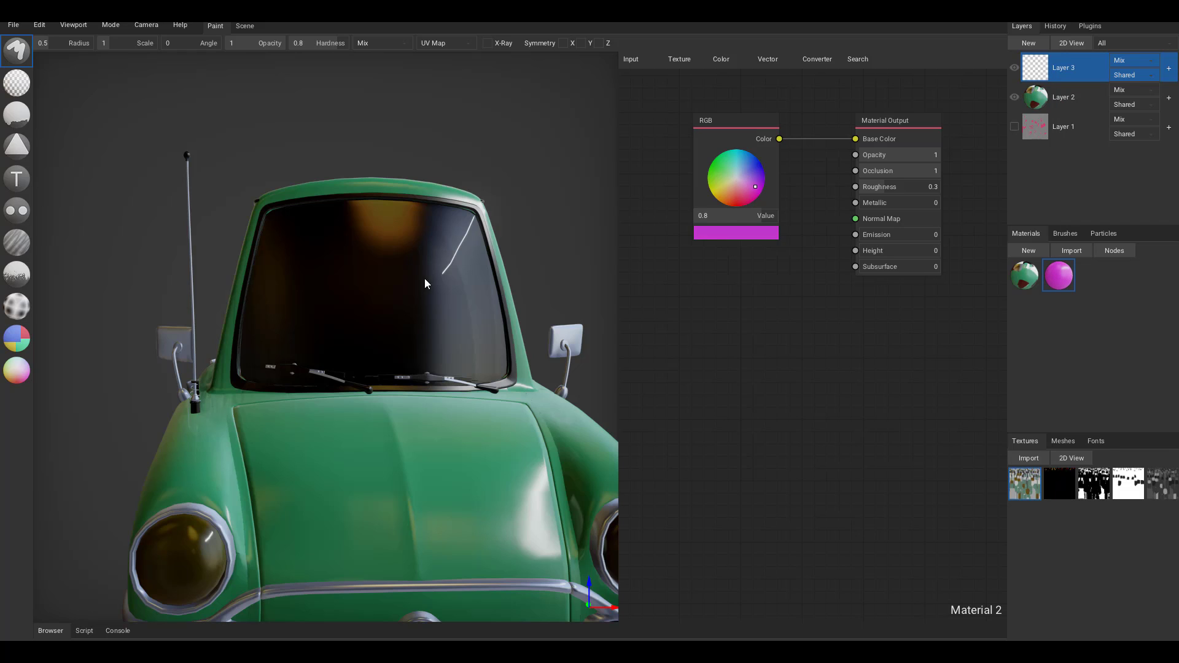
click(22, 128)
click(372, 269)
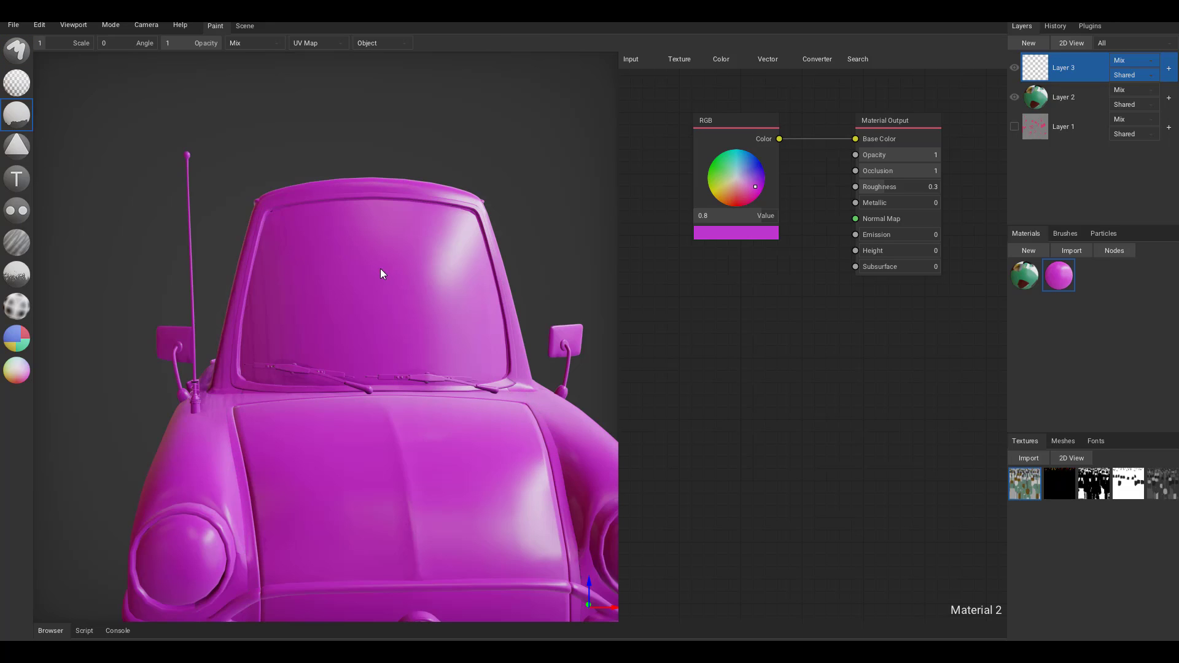
Add a black mask to Layer 3, activate the Brush tool and show the layer in the 2D view
right_click(1069, 71)
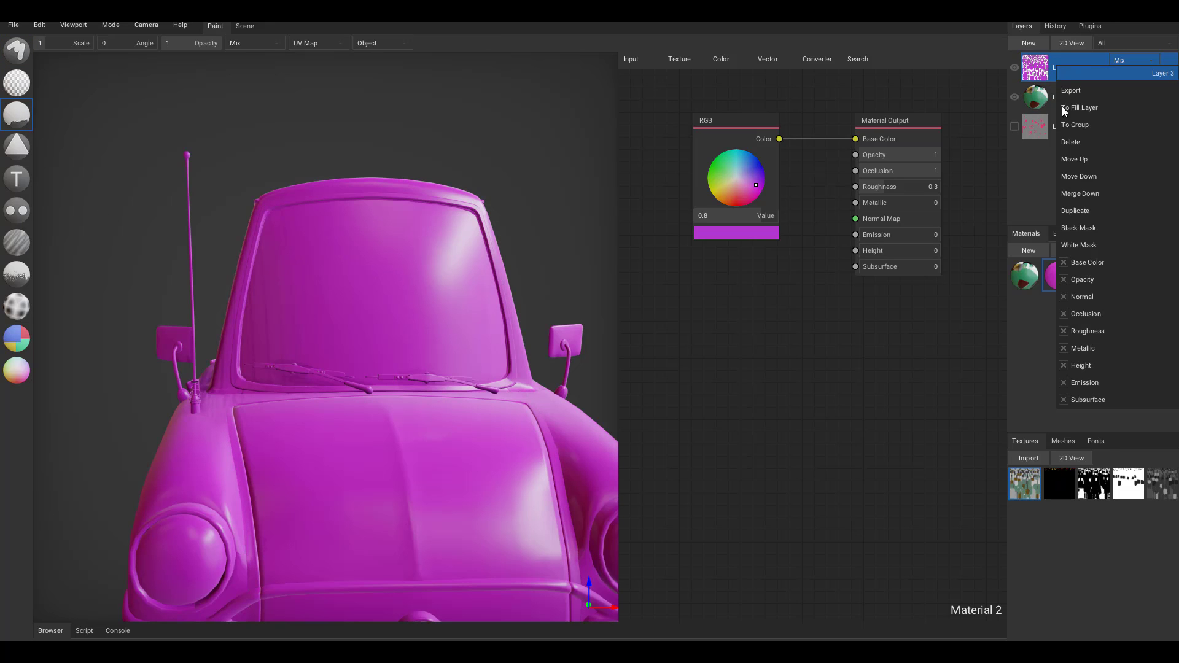
click(1086, 229)
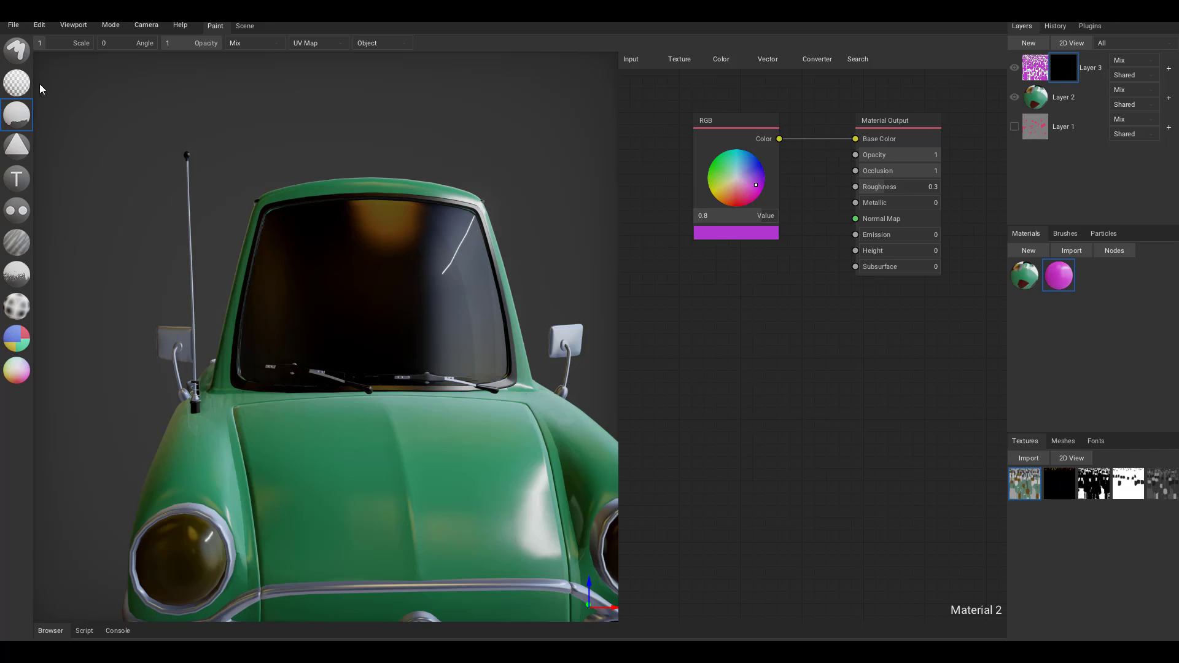
click(18, 56)
double_click(1076, 65)
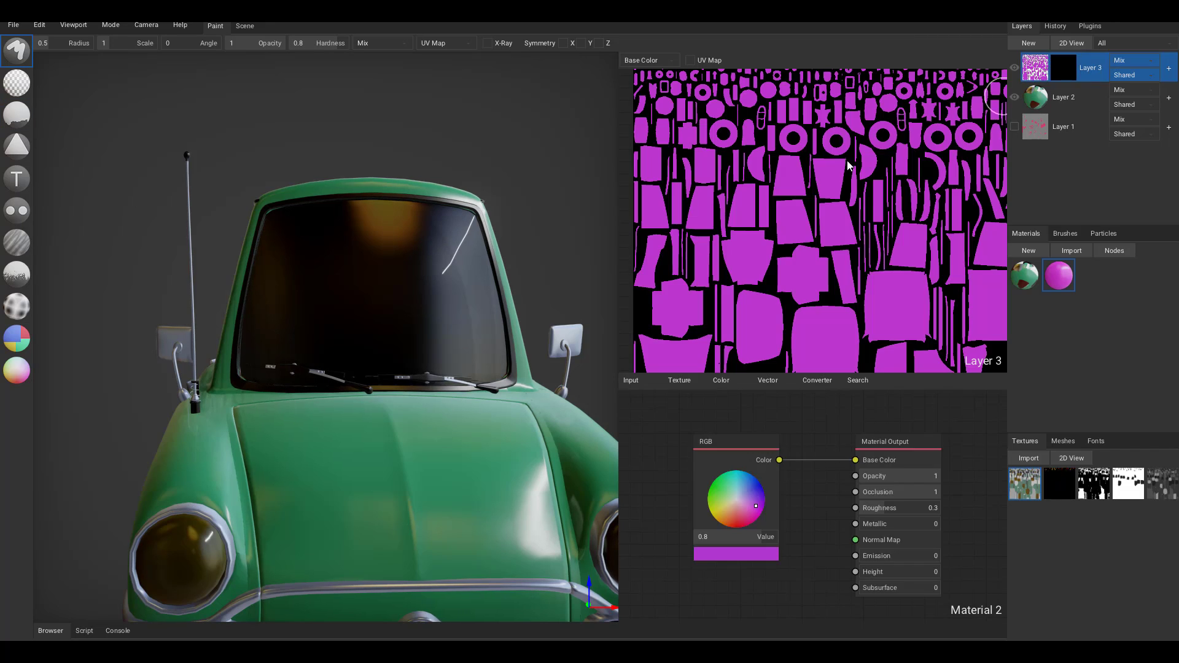
right_drag(548, 270, 421, 316)
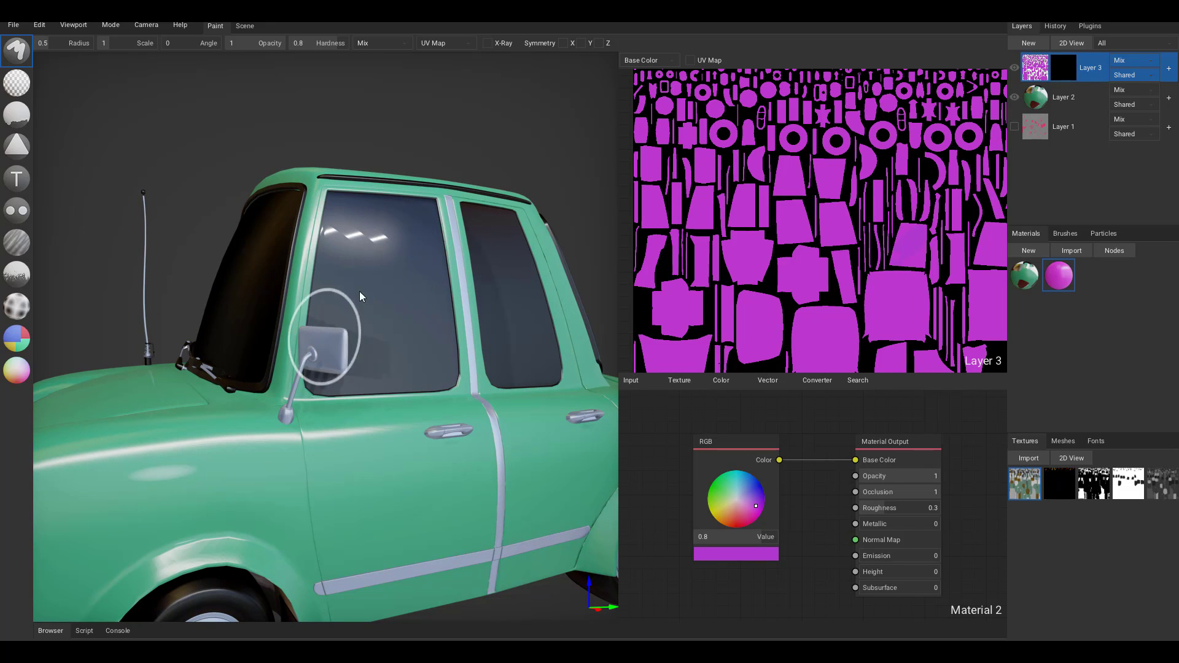
Compare Layer 3's mask with its base color in the 2D view, leaving the mask selected for painting
click(1064, 72)
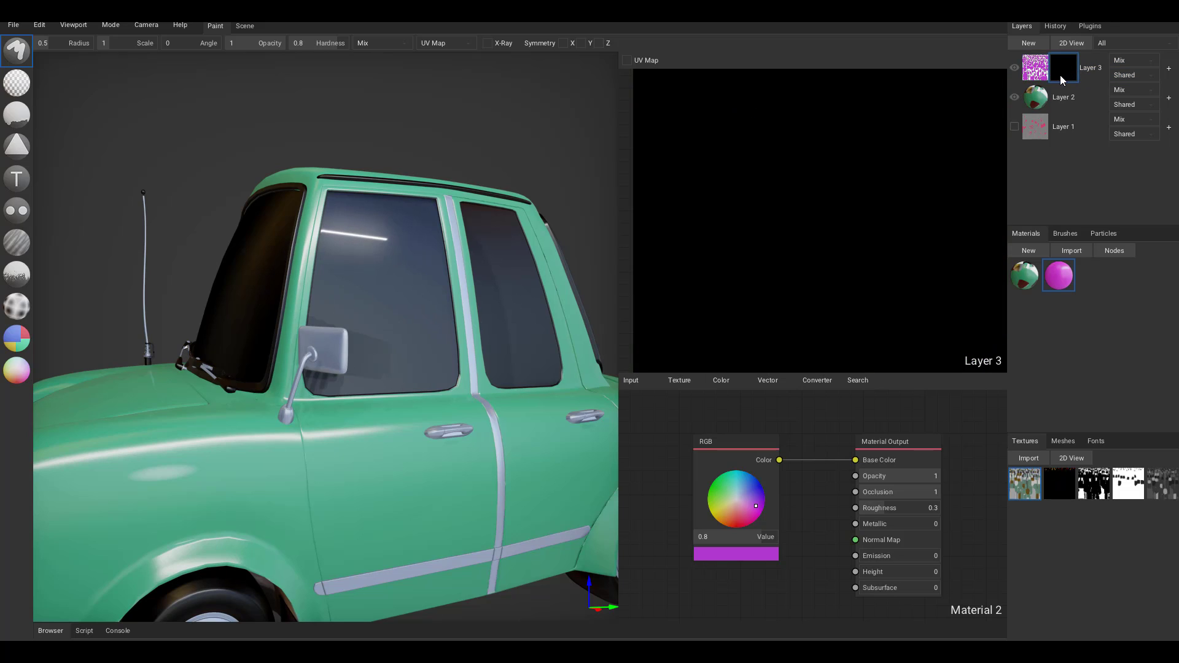
click(1034, 77)
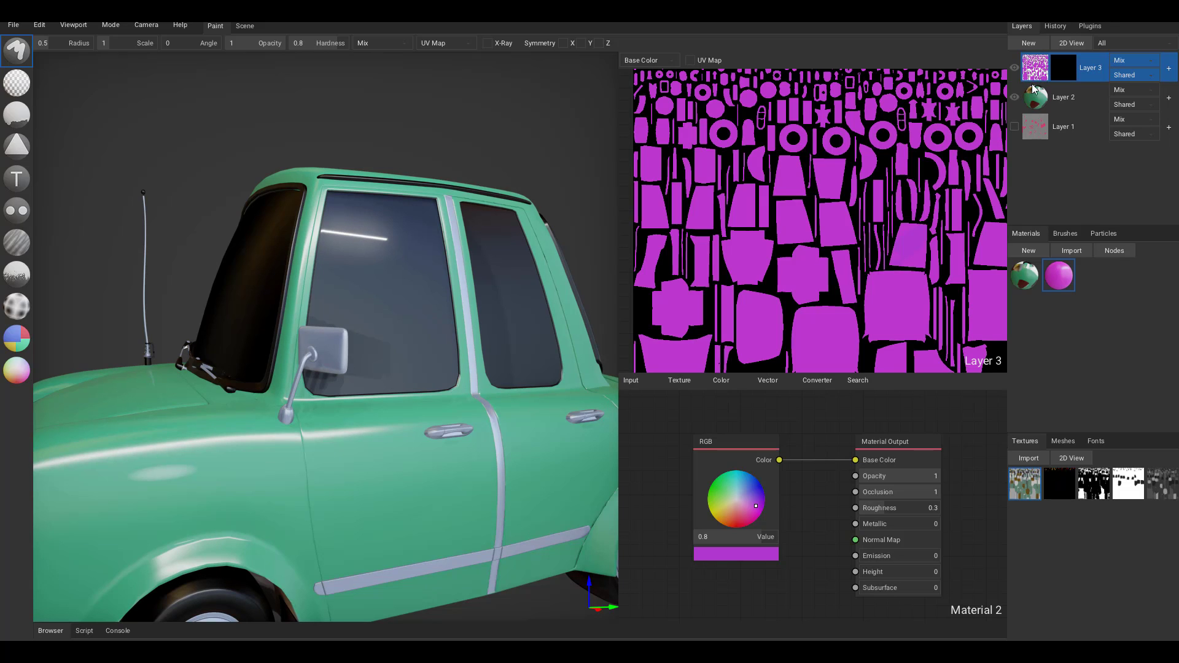
click(1067, 71)
Try brush strokes on Layer 3's mask in the 2D view and on the car's side, undoing each stroke
mouse_move(859, 253)
mouse_down()
mouse_move(882, 218)
mouse_move(843, 283)
mouse_move(872, 229)
mouse_move(795, 308)
mouse_up()
key(ctrl+z)
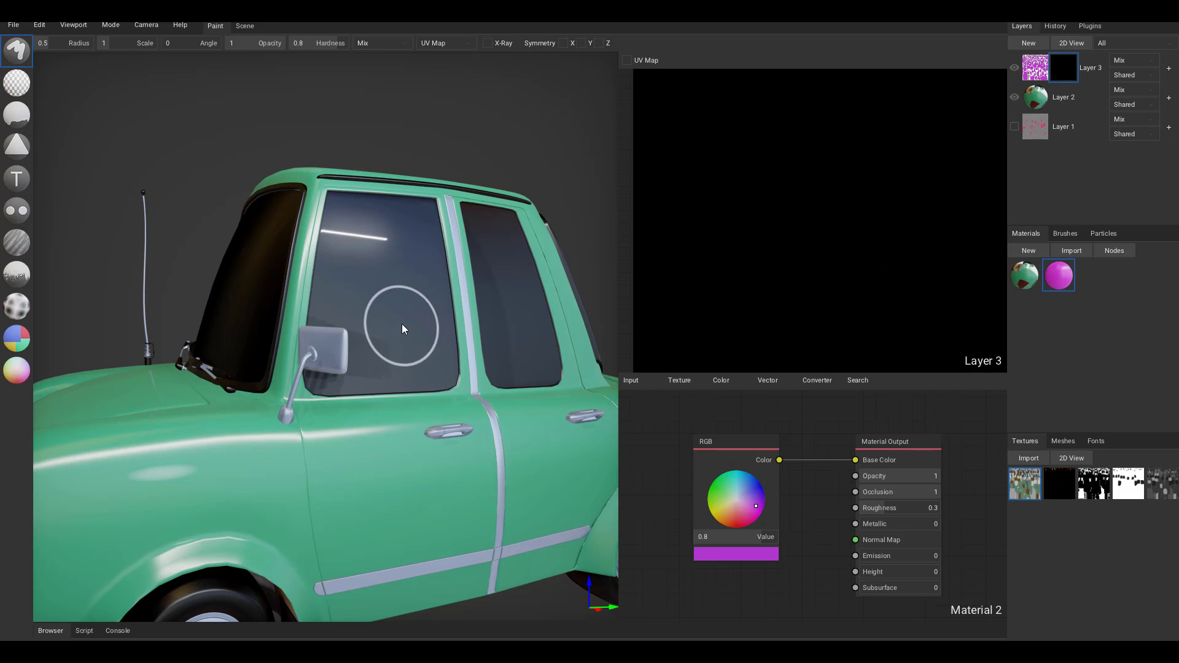
right_drag(407, 316, 389, 320)
mouse_move(346, 260)
mouse_down()
mouse_move(302, 326)
mouse_move(332, 355)
mouse_move(348, 344)
mouse_move(345, 294)
mouse_move(272, 366)
mouse_move(258, 246)
mouse_up()
key(ctrl+z)
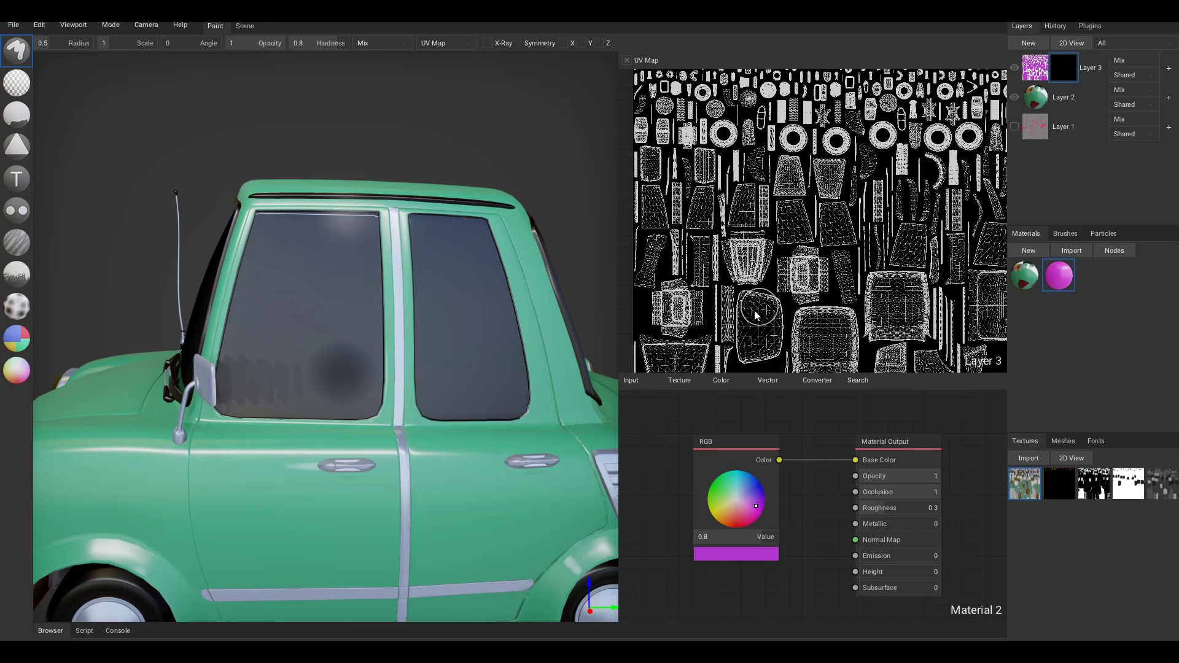
With the UV map shown in the 2D view, try a mask stroke across the rear side window and undo it
middle_drag(809, 310, 824, 201)
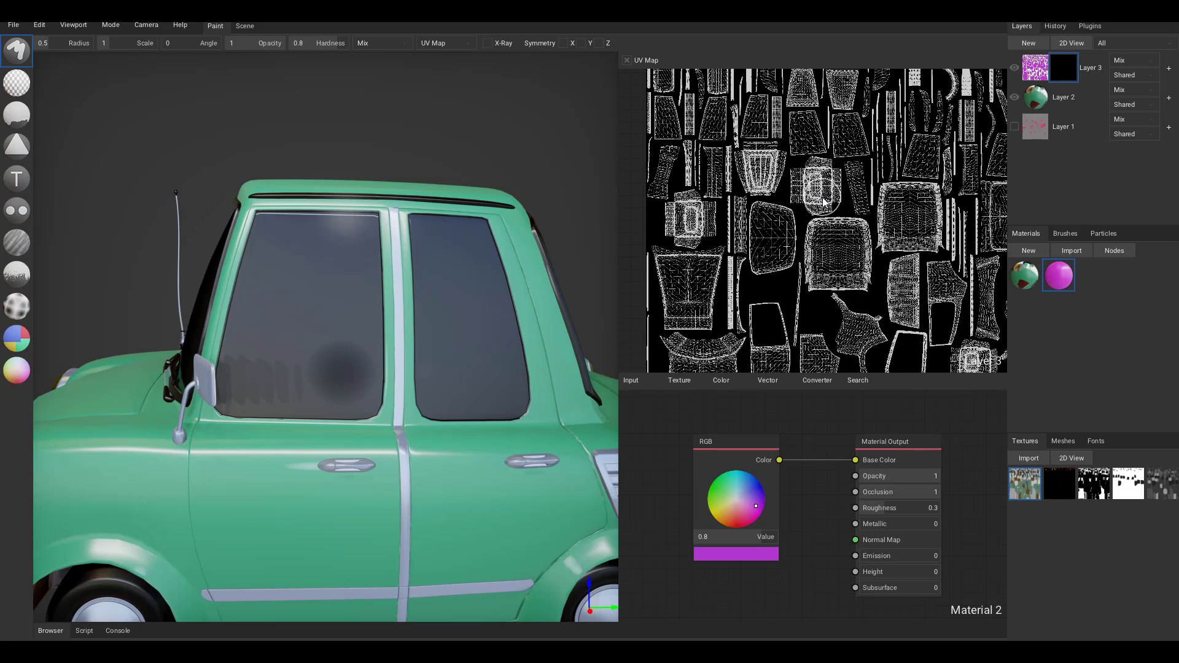
scroll(824, 201, up, 4)
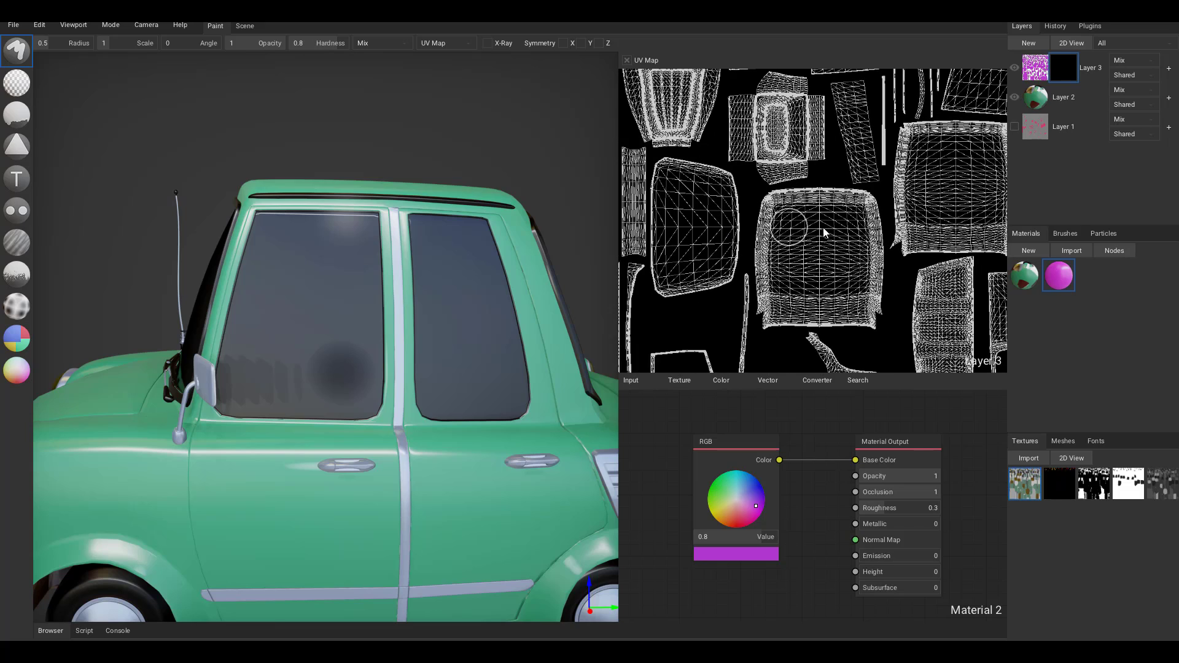
drag(534, 320, 457, 344)
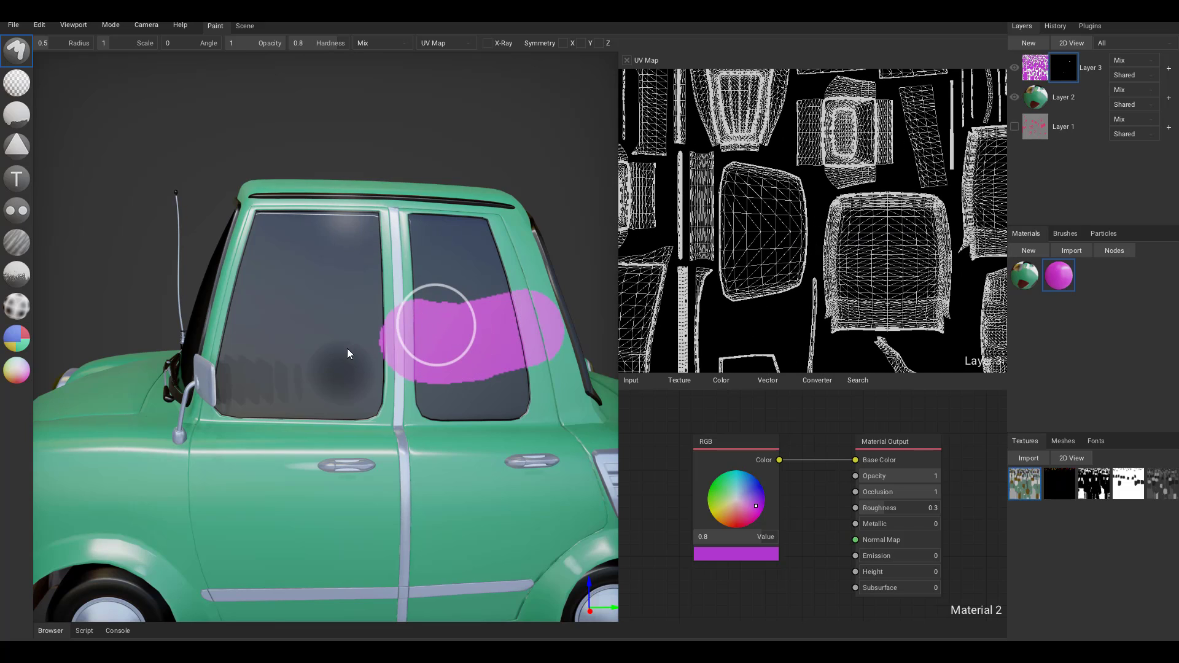
key(ctrl+z)
Paint a round magenta spot on the windshield through Layer 3's mask and locate it on the UV map
mouse_move(225, 364)
right_down()
mouse_move(308, 359)
mouse_move(333, 341)
right_up()
mouse_move(350, 279)
mouse_down()
mouse_move(332, 296)
mouse_move(337, 273)
mouse_up()
scroll(773, 203, down, 6)
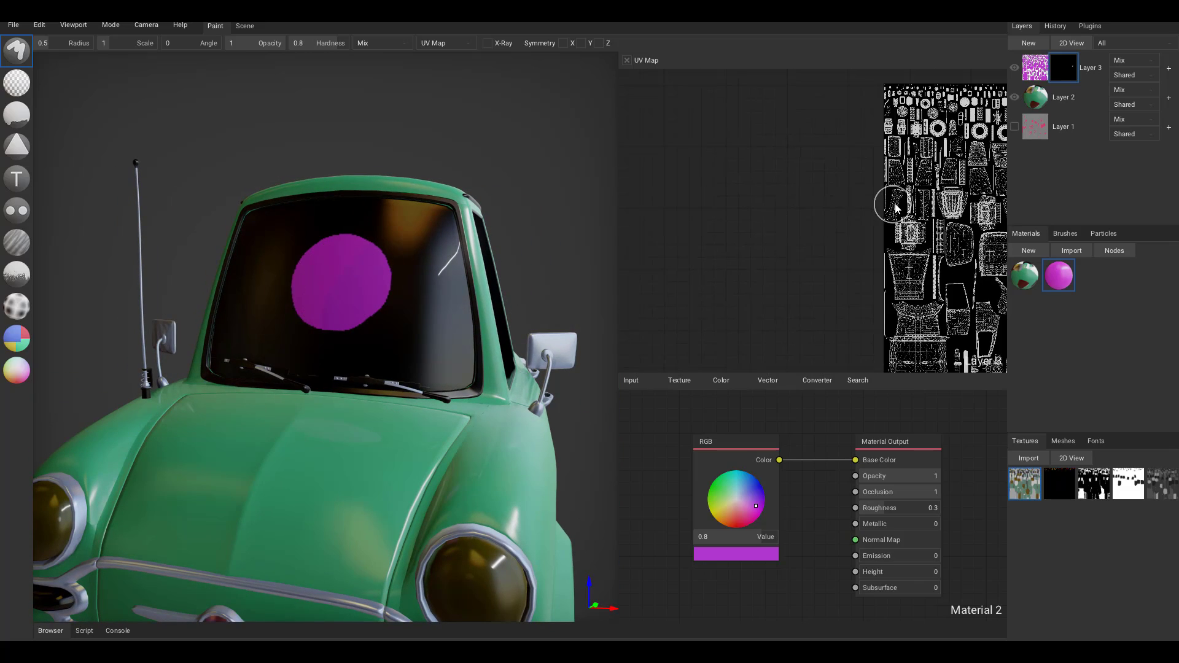
middle_drag(894, 204, 625, 127)
middle_drag(793, 184, 776, 206)
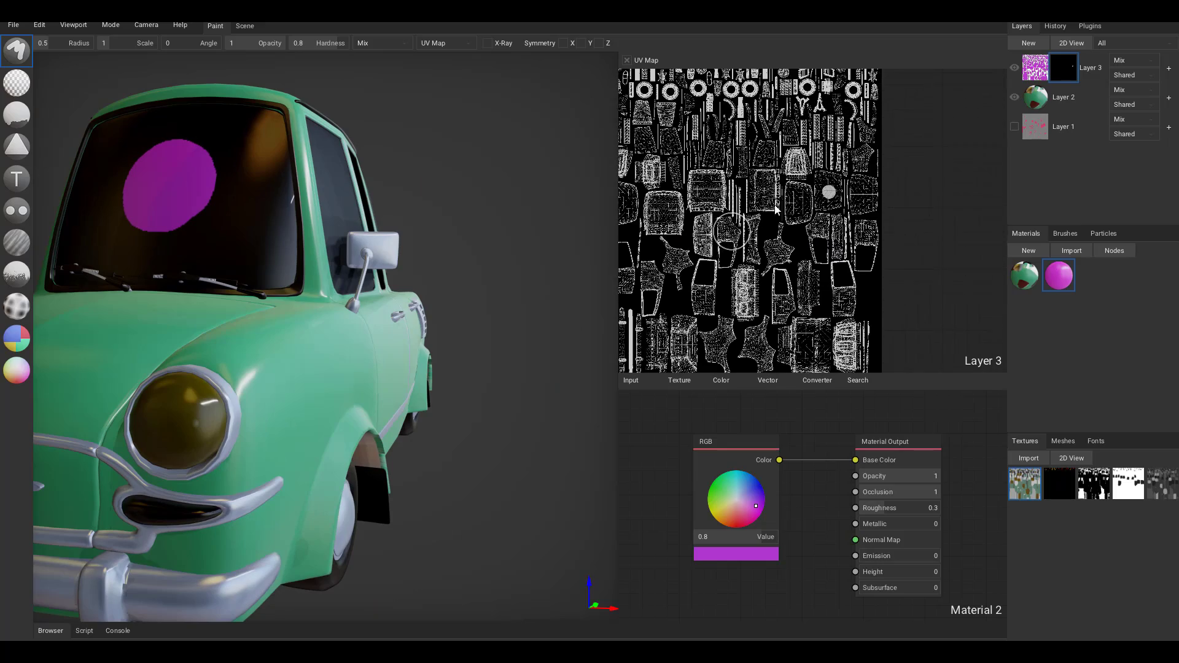
scroll(775, 209, up, 5)
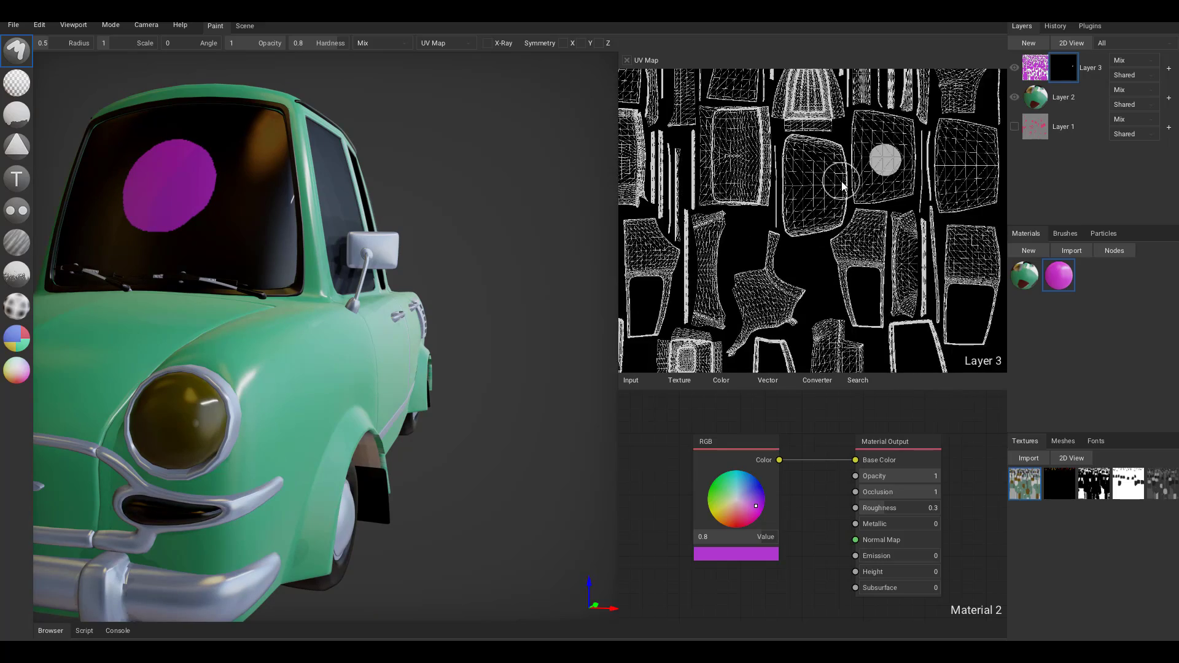
Cover the whole windshield in magenta by painting over its UV island on Layer 3's mask in the 2D view
scroll(843, 183, up, 4)
middle_drag(904, 177, 692, 211)
scroll(811, 196, up, 3)
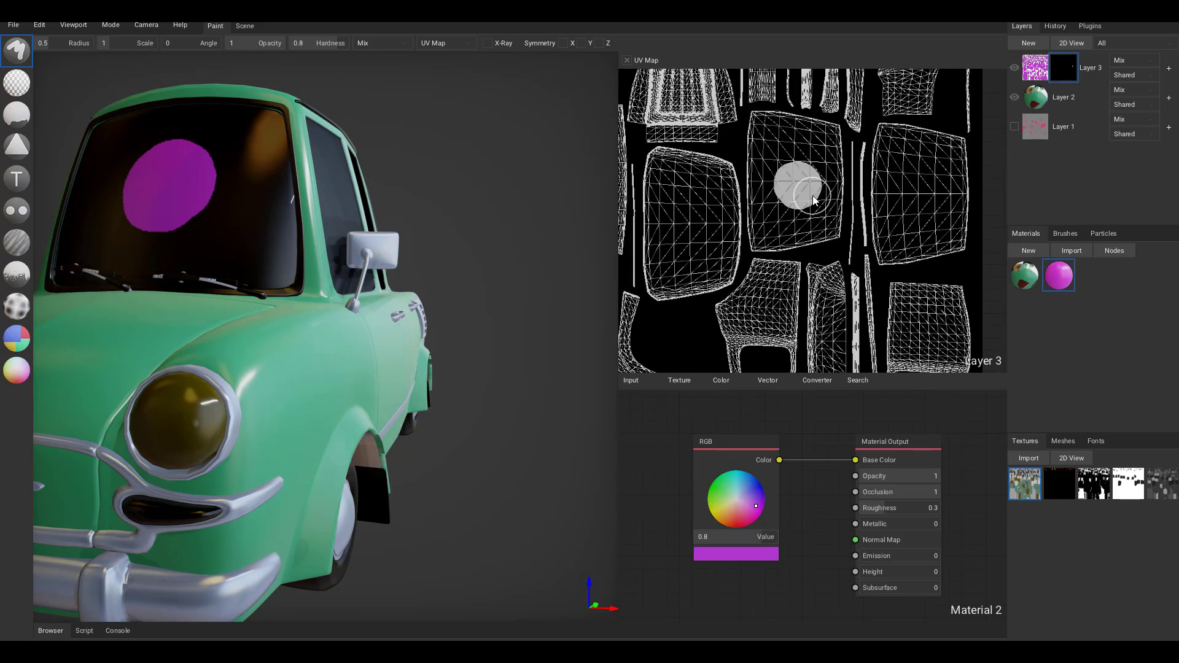
scroll(813, 196, up, 3)
middle_drag(917, 201, 717, 211)
scroll(717, 211, up, 2)
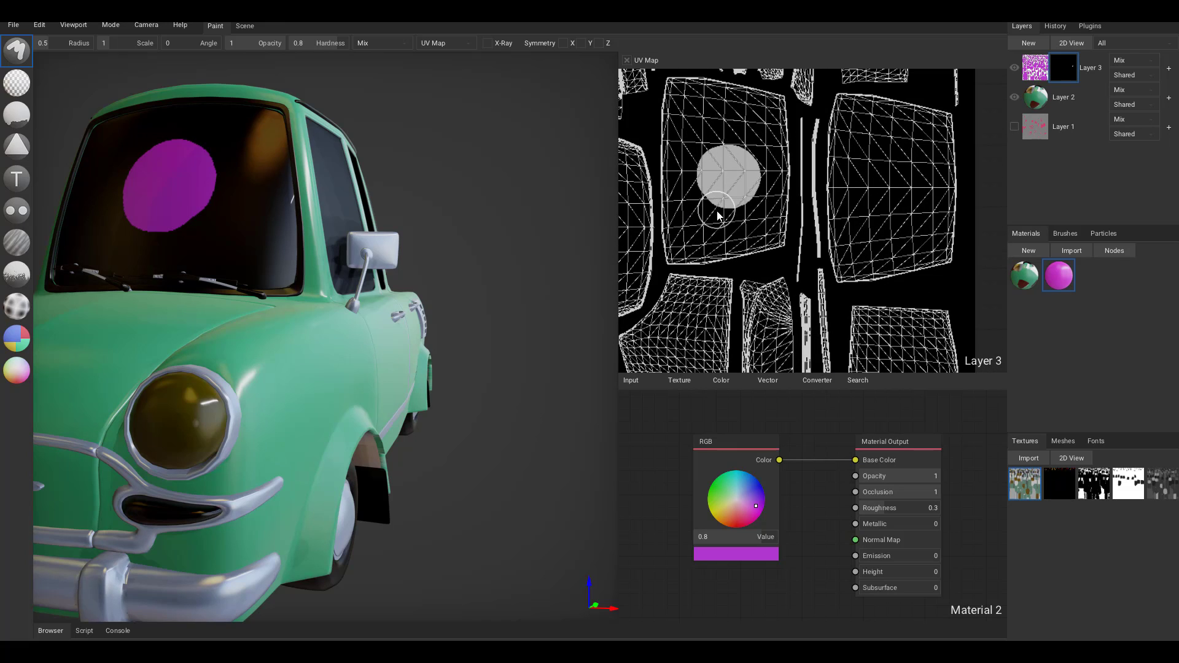
mouse_move(711, 104)
mouse_down()
mouse_move(714, 155)
mouse_move(669, 86)
mouse_move(686, 243)
mouse_up()
mouse_move(802, 324)
mouse_down()
mouse_move(868, 322)
mouse_move(924, 301)
mouse_move(930, 230)
mouse_move(975, 226)
mouse_up()
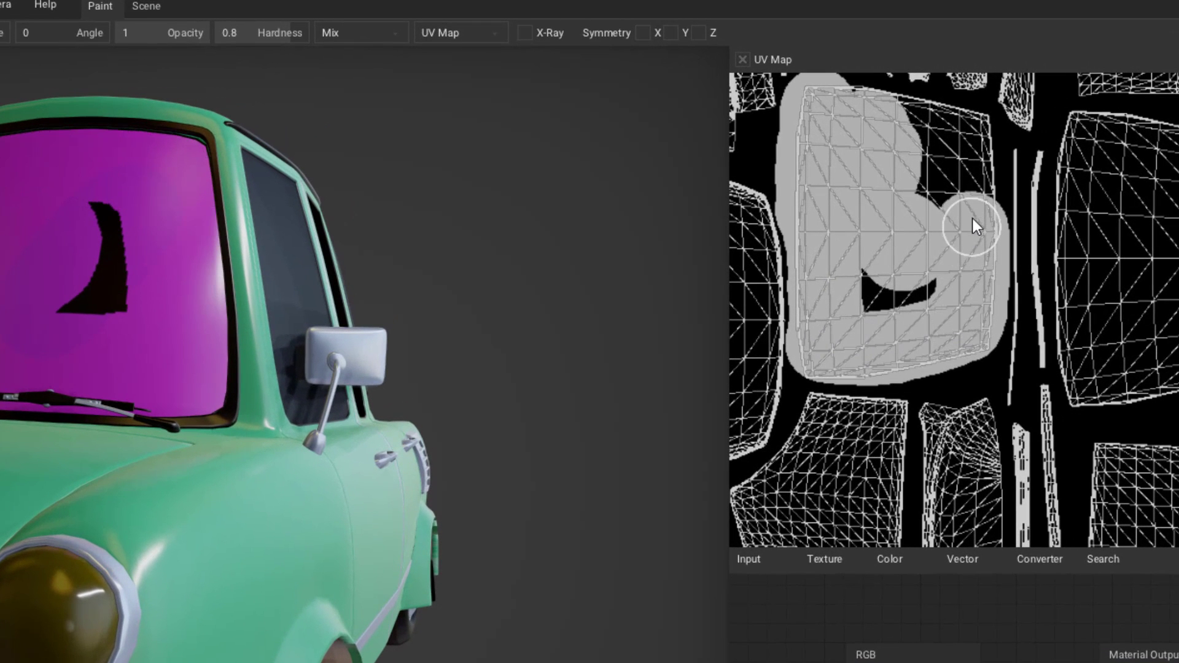
mouse_move(975, 158)
mouse_down()
mouse_move(968, 129)
mouse_move(910, 123)
mouse_move(935, 203)
mouse_move(900, 304)
mouse_up()
click(492, 33)
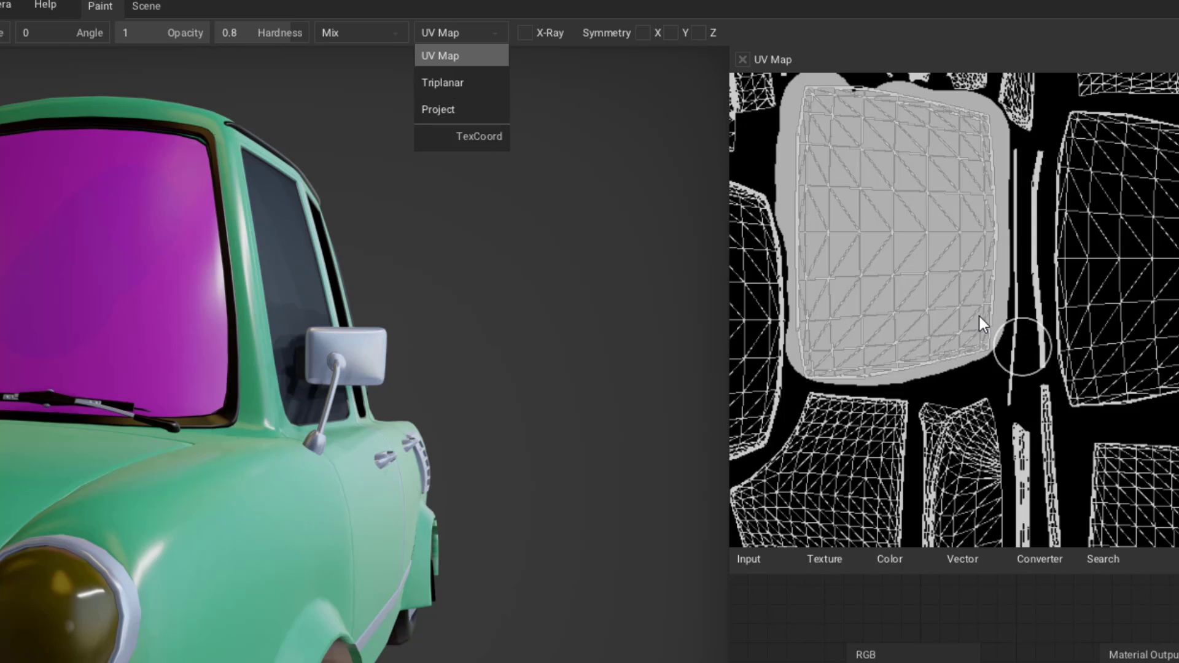
right_drag(530, 265, 439, 285)
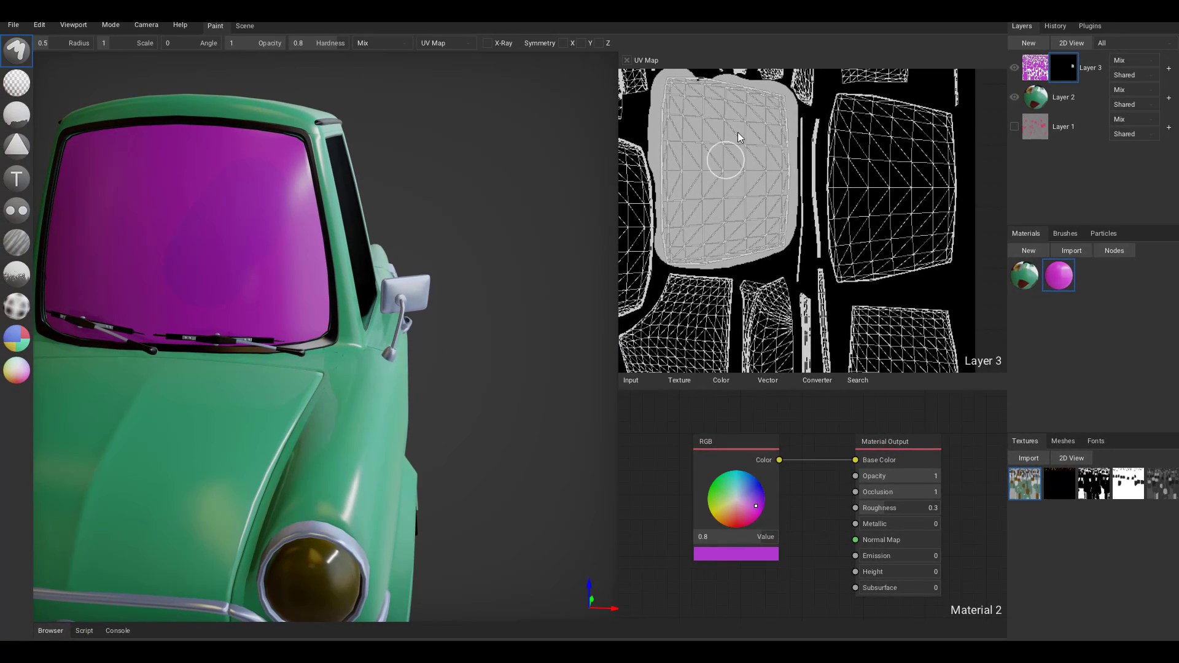
right_drag(528, 273, 426, 297)
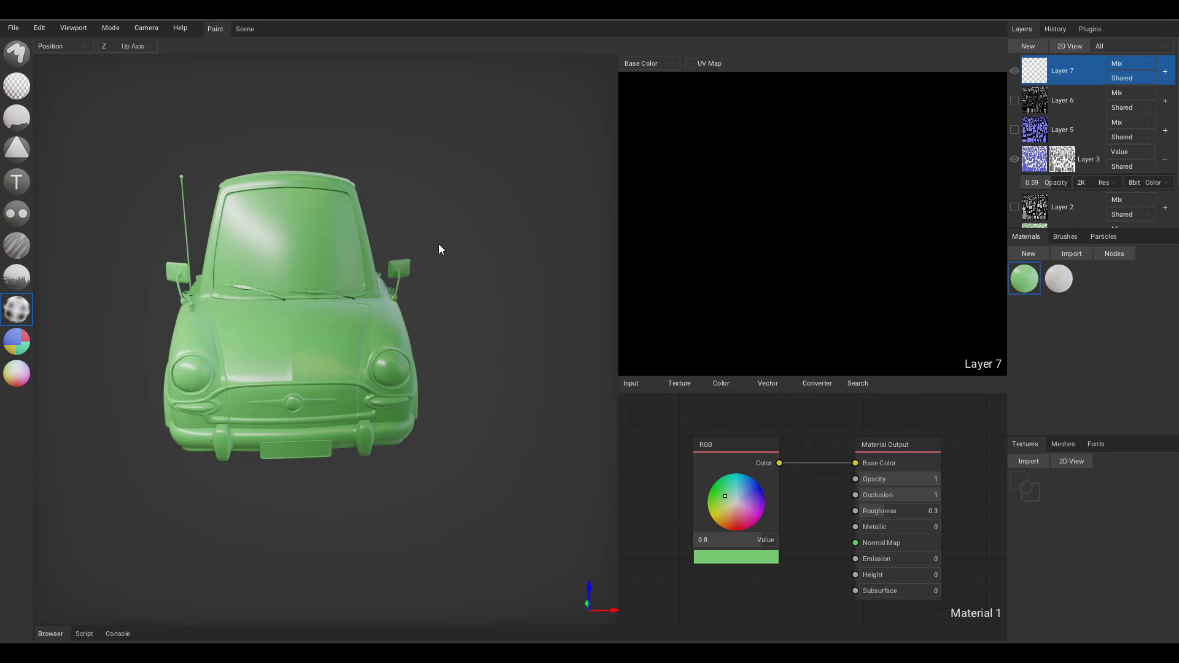
Bake an ambient occlusion (AO) map of the car onto Layer 7
mouse_move(439, 244)
right_down()
mouse_move(397, 242)
mouse_move(422, 241)
right_up()
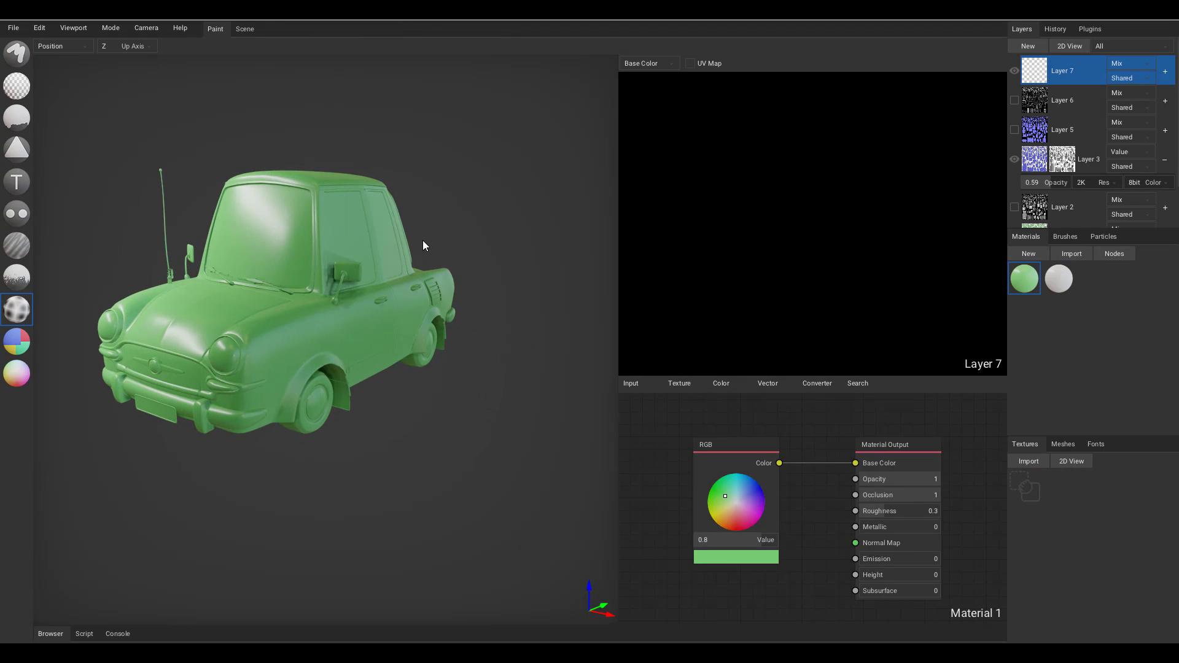
click(72, 46)
click(67, 57)
click(271, 261)
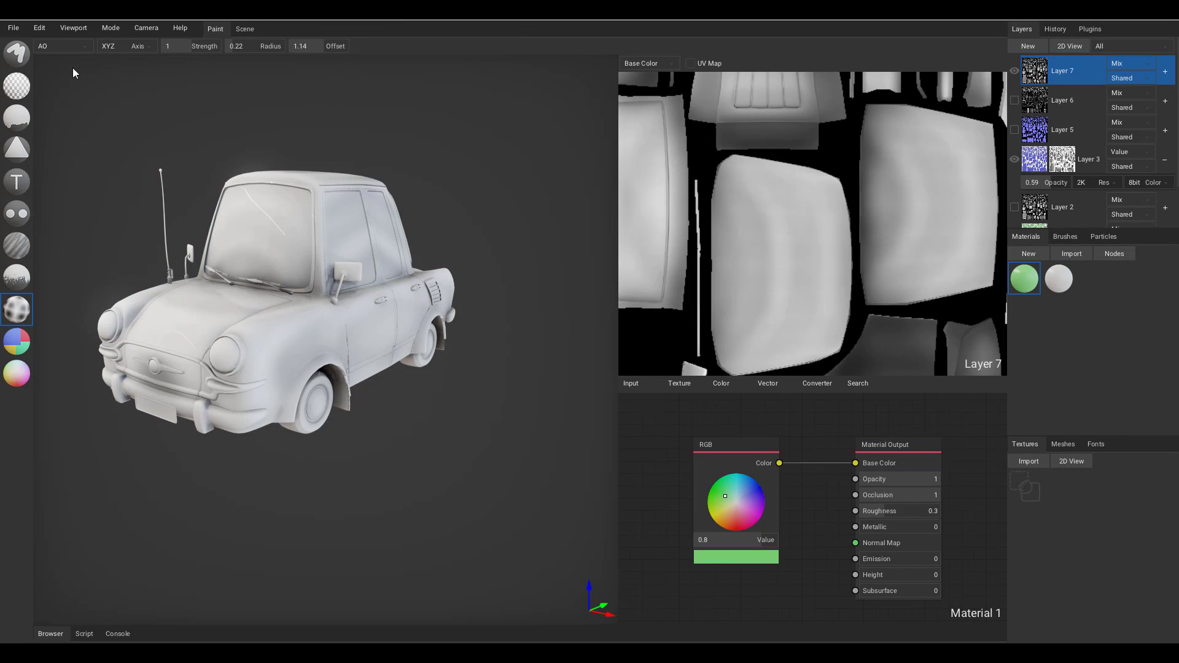
Bake a curvature map of the car onto Layer 7, replacing the AO bake
click(76, 47)
click(63, 86)
click(224, 308)
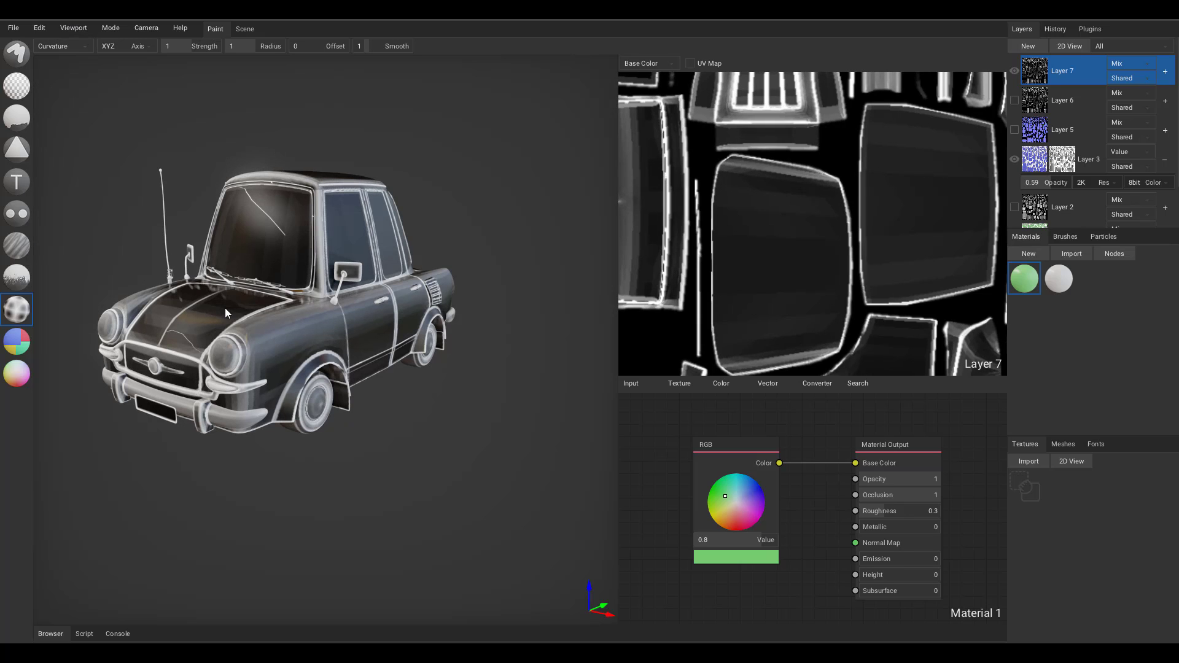
Bake a normal map onto Layer 7, inspect it on the car, and bake it again
click(76, 47)
click(66, 112)
click(232, 245)
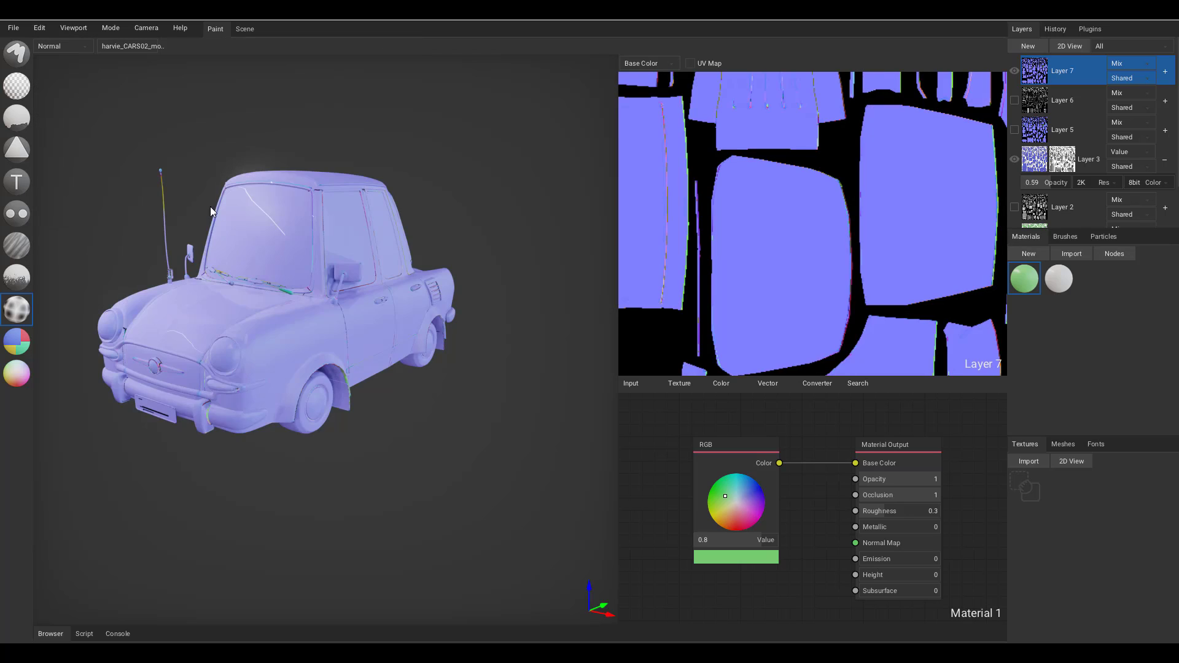
mouse_move(315, 341)
right_down()
mouse_move(444, 332)
mouse_move(305, 348)
right_up()
scroll(301, 245, up, 3)
right_drag(262, 263, 416, 286)
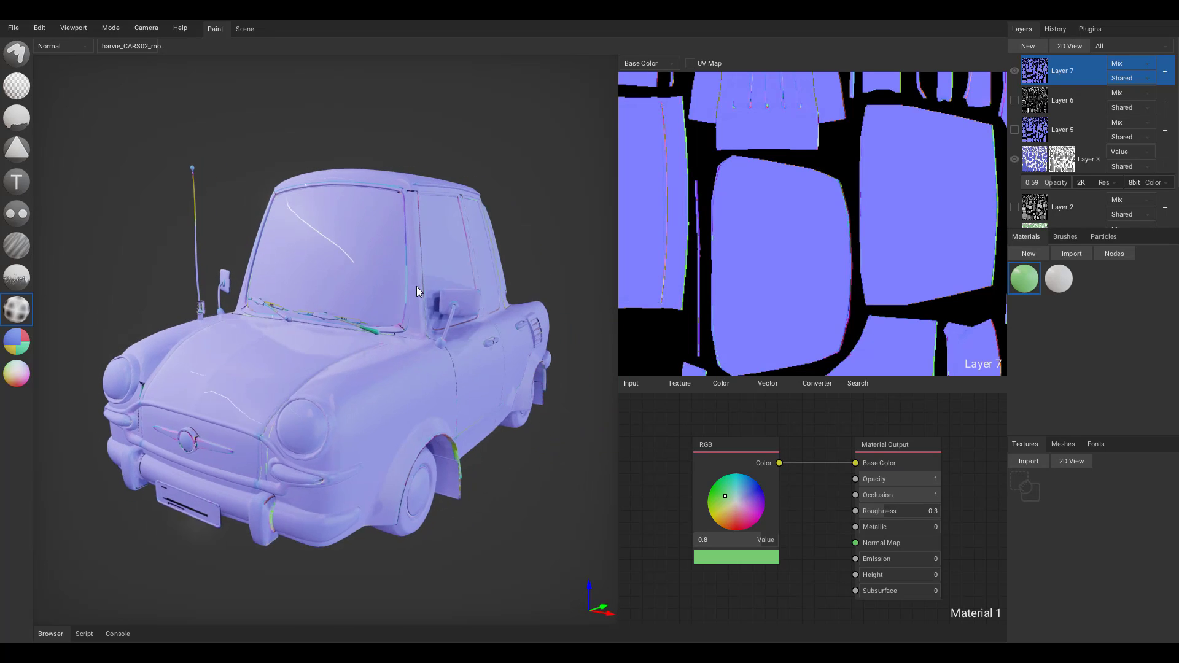
click(85, 48)
click(81, 156)
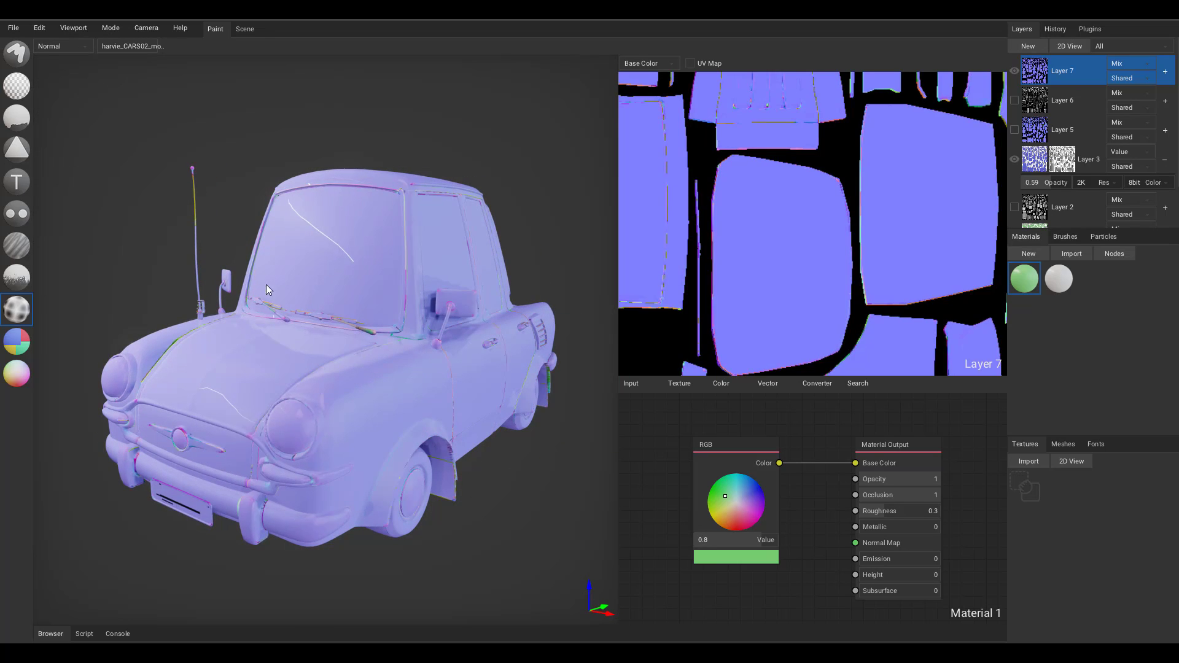
Bake a Material ID map onto Layer 7, and switch the bake type to Object ID
click(72, 46)
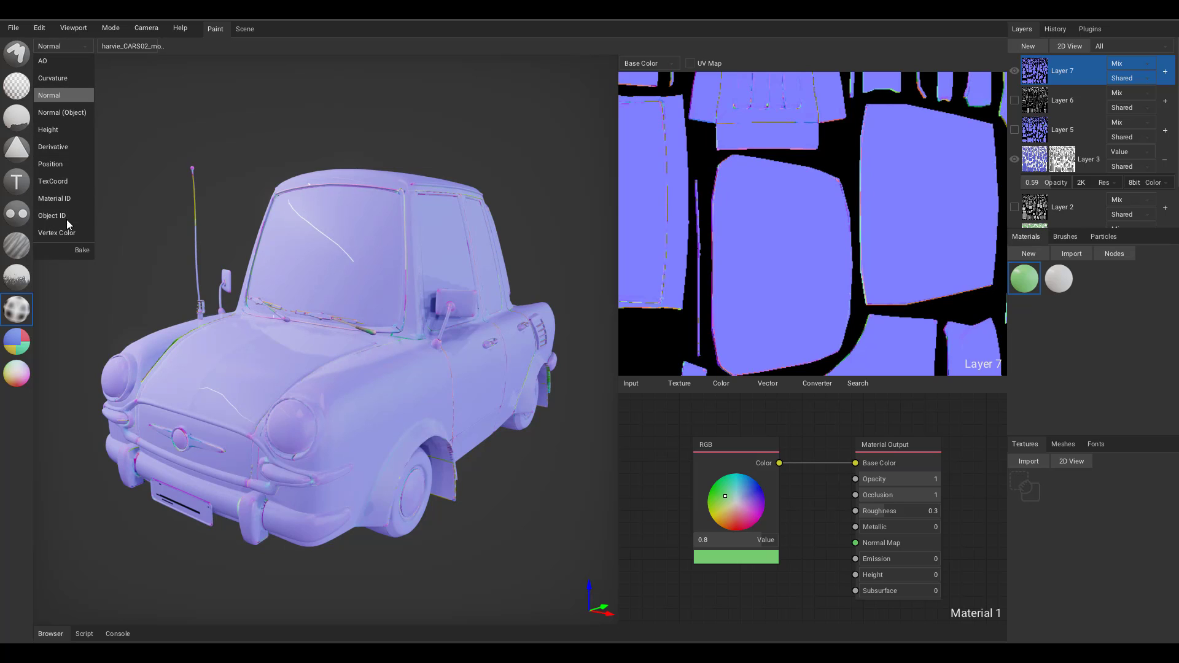
click(64, 198)
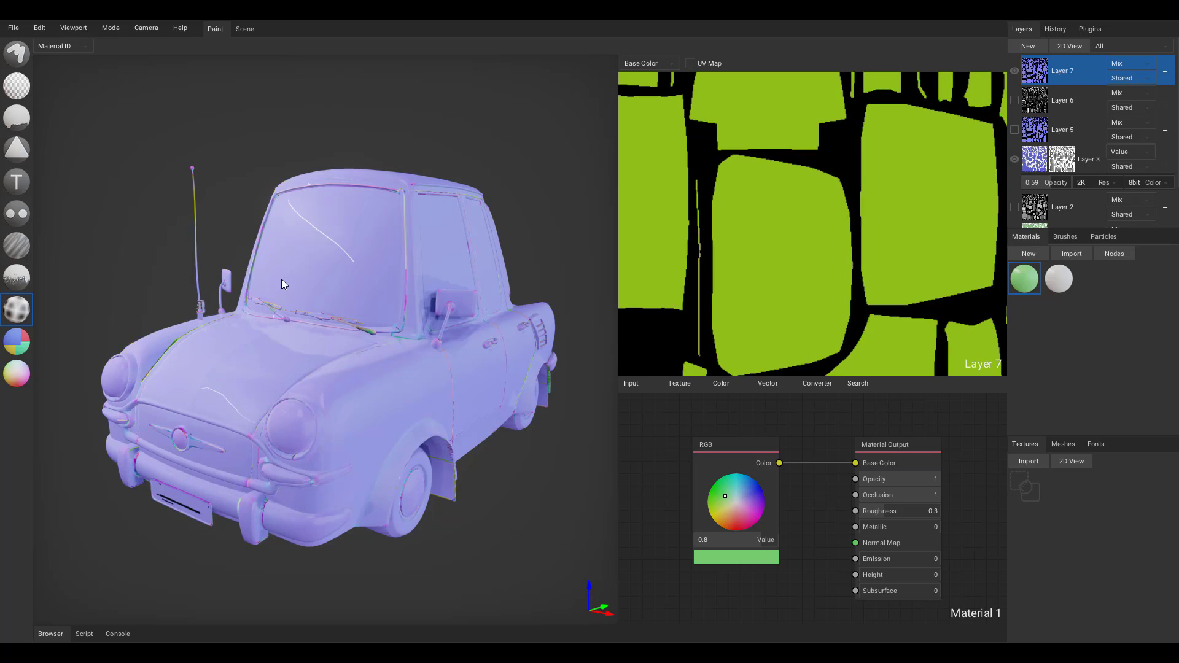
click(63, 43)
click(61, 220)
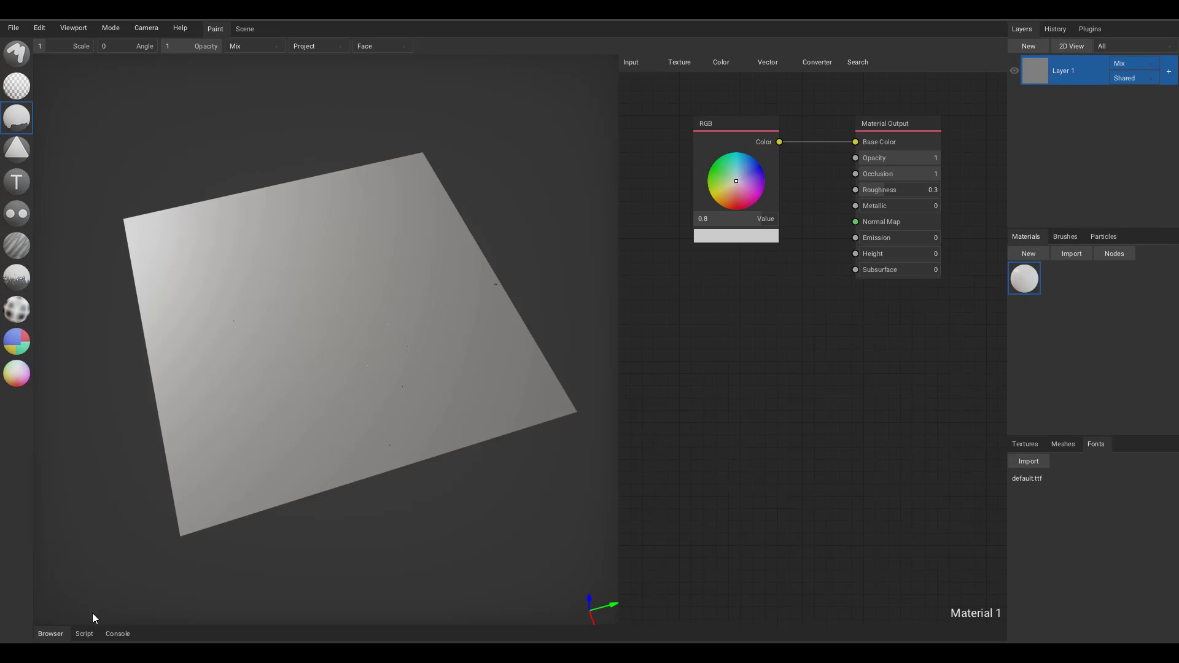
Look through the file browser, script editor and console, then collapse that area again
click(60, 630)
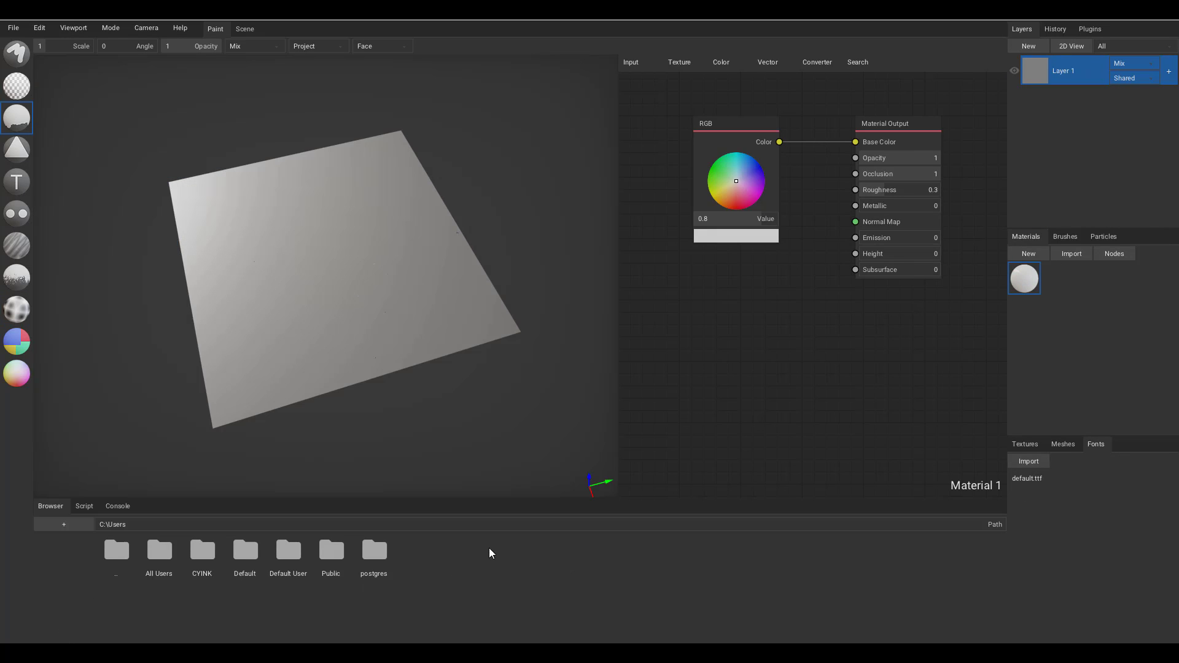
click(86, 510)
click(124, 507)
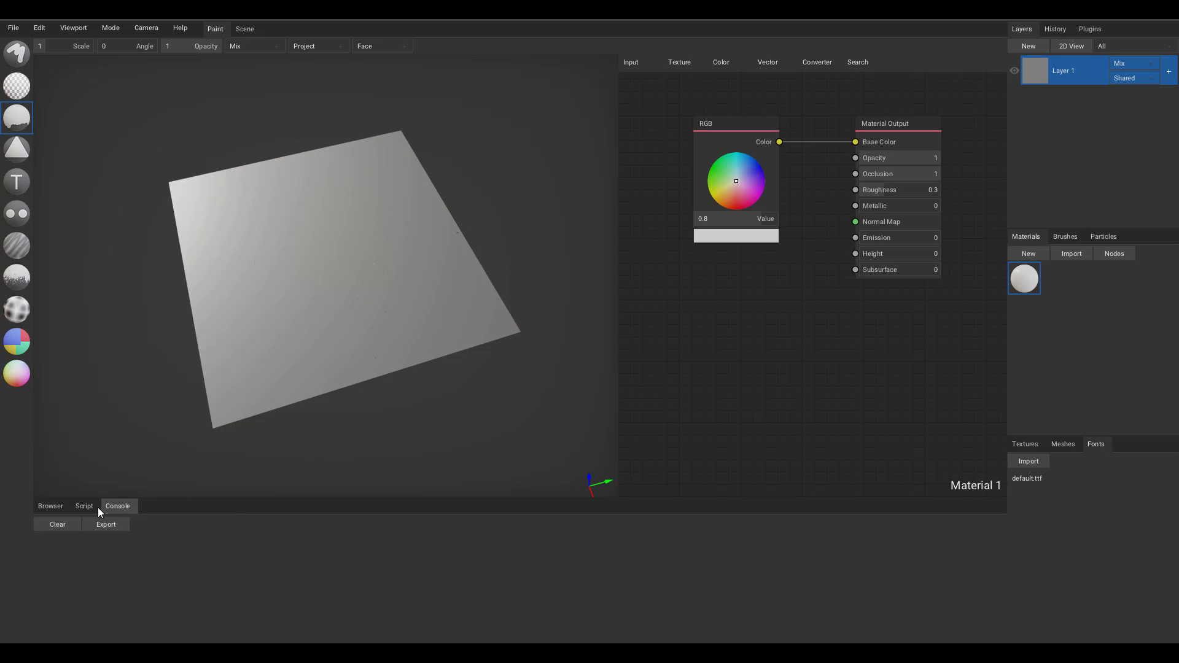
click(53, 507)
click(53, 507)
mouse_move(459, 535)
right_down()
mouse_move(444, 535)
mouse_move(460, 535)
right_up()
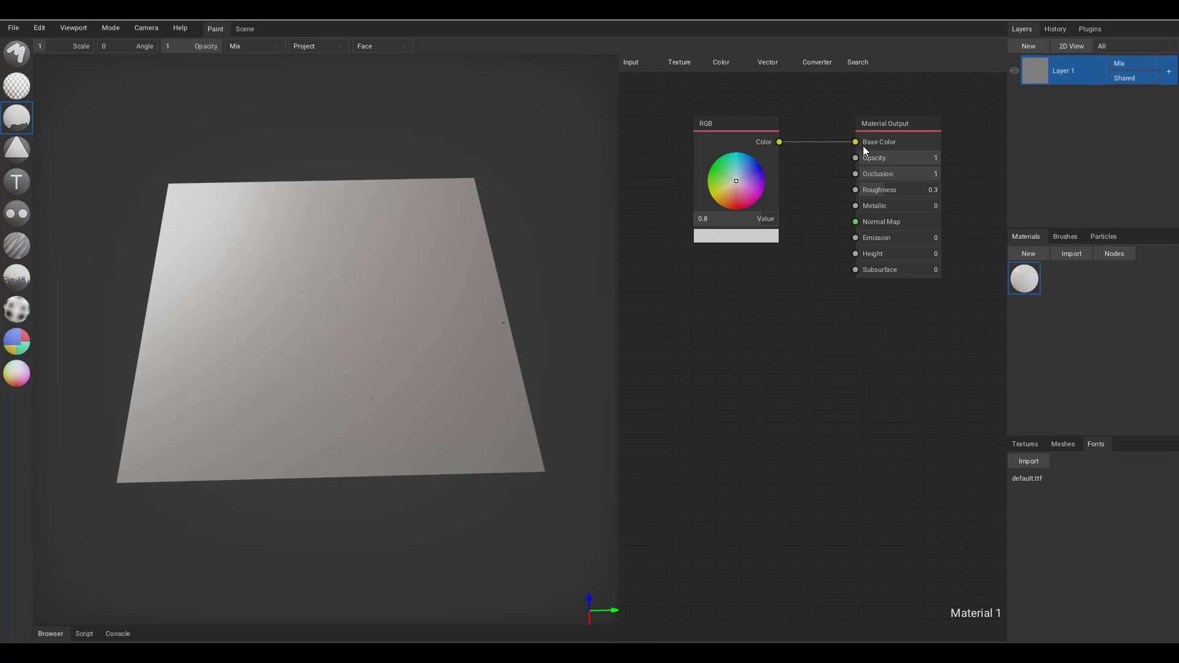
Add a Checker Texture node and connect its Color output to both Height and Base Color of the Material Output
drag(896, 117, 934, 116)
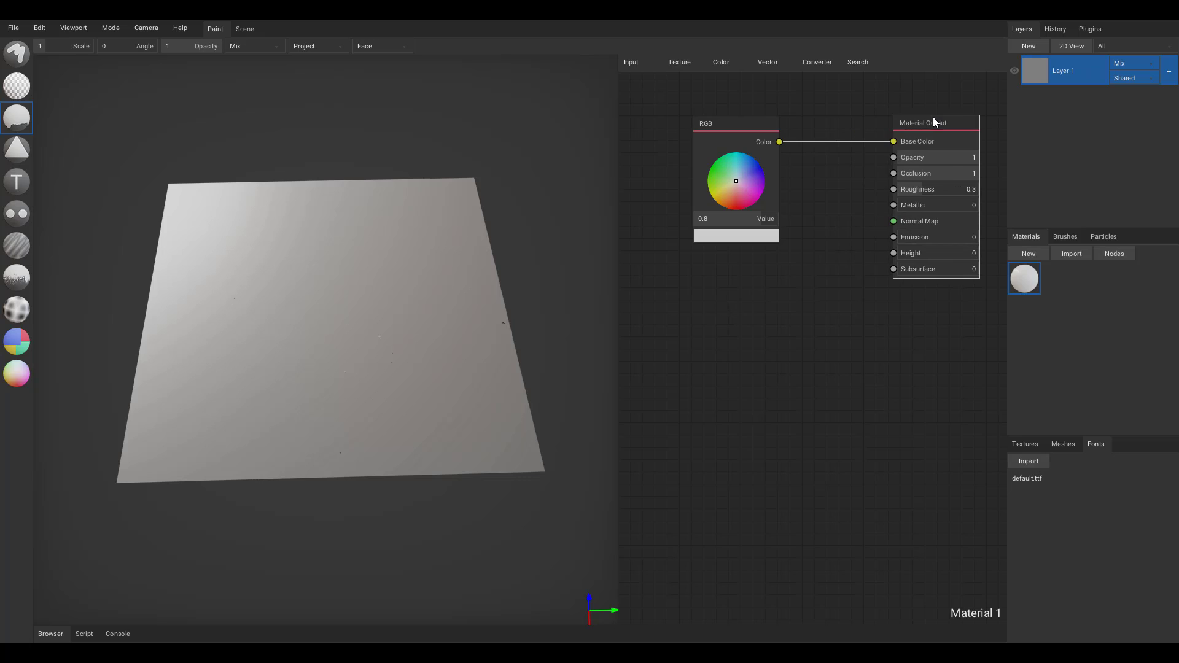
drag(892, 252, 757, 296)
text(tex)
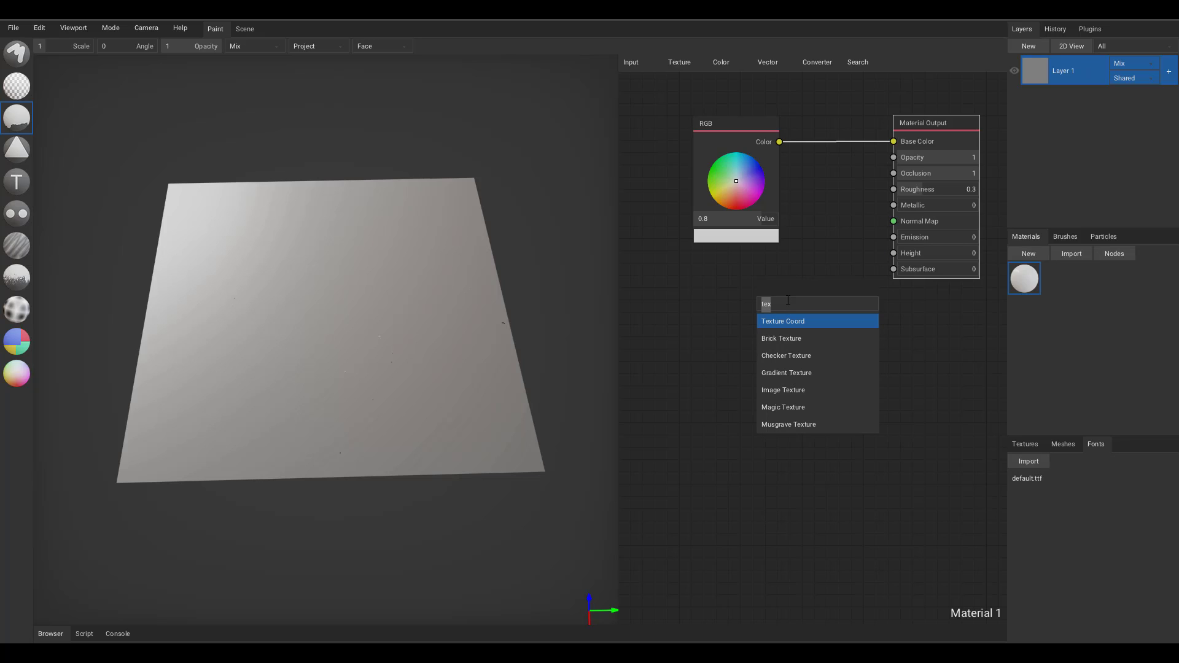
key(BackSpace)
text(st)
key(BackSpace)
key(BackSpace)
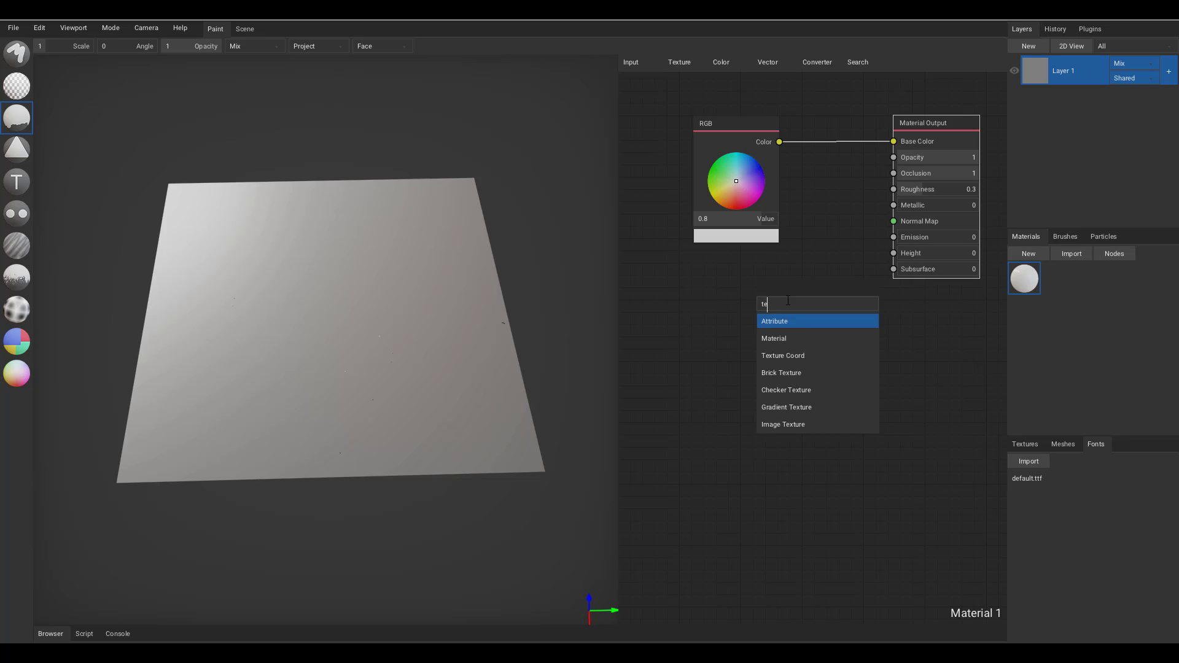
text(x)
key(Down)
key(Down)
key(Down)
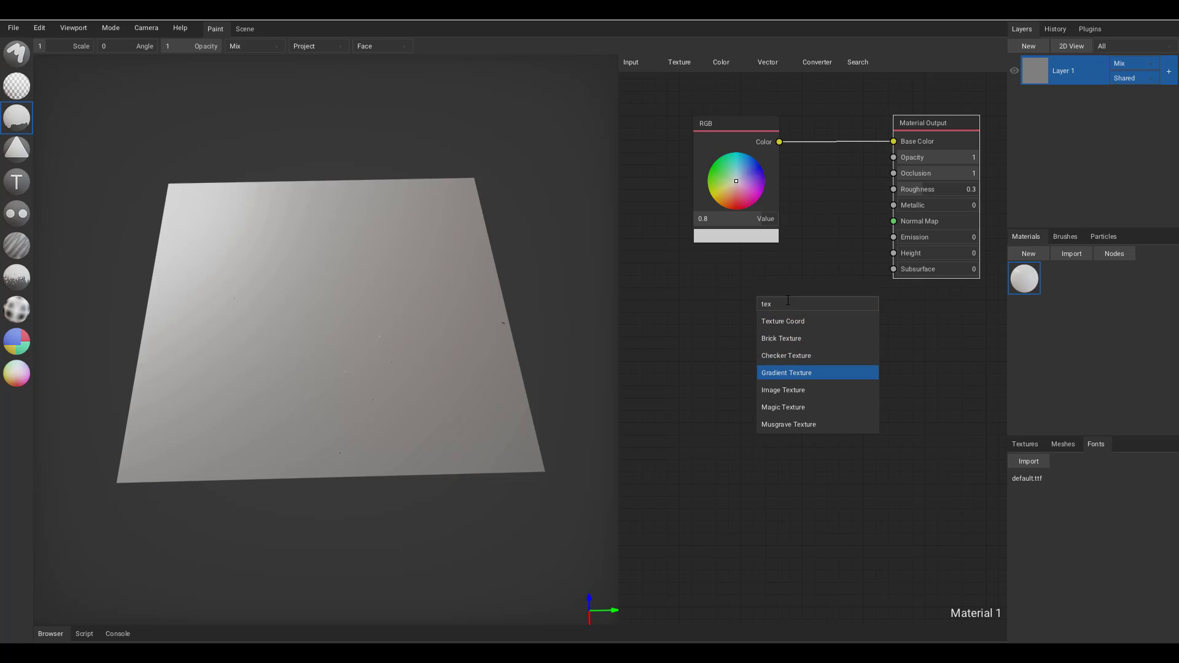
key(Up)
key(Return)
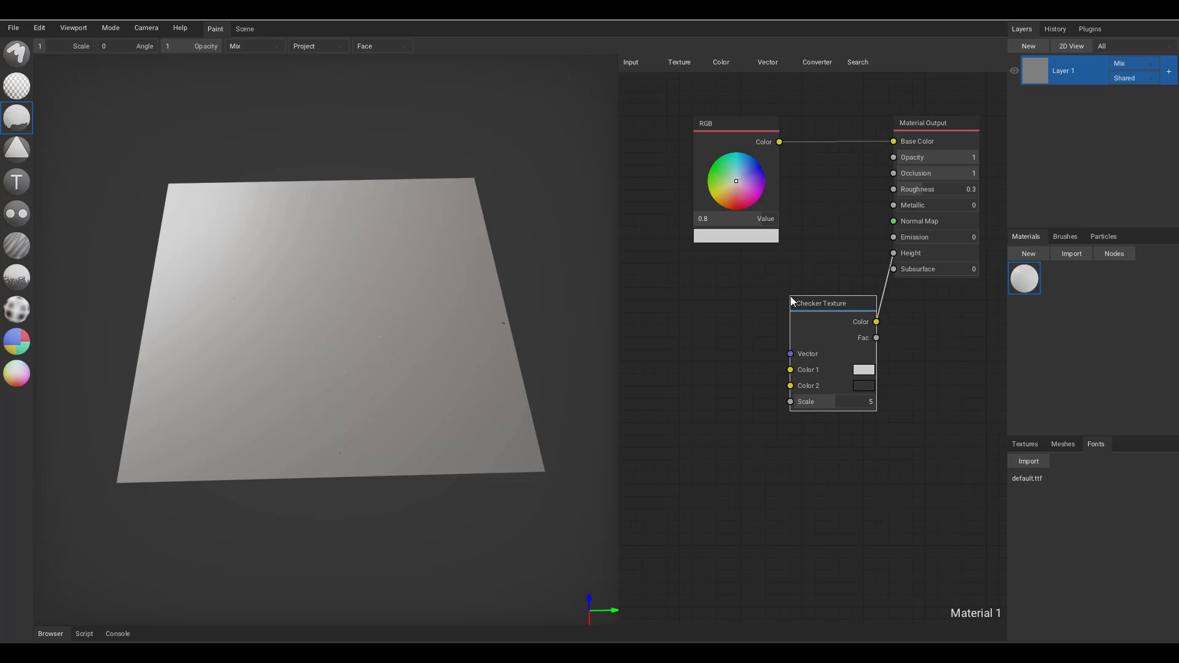
drag(791, 296, 729, 294)
drag(815, 319, 895, 141)
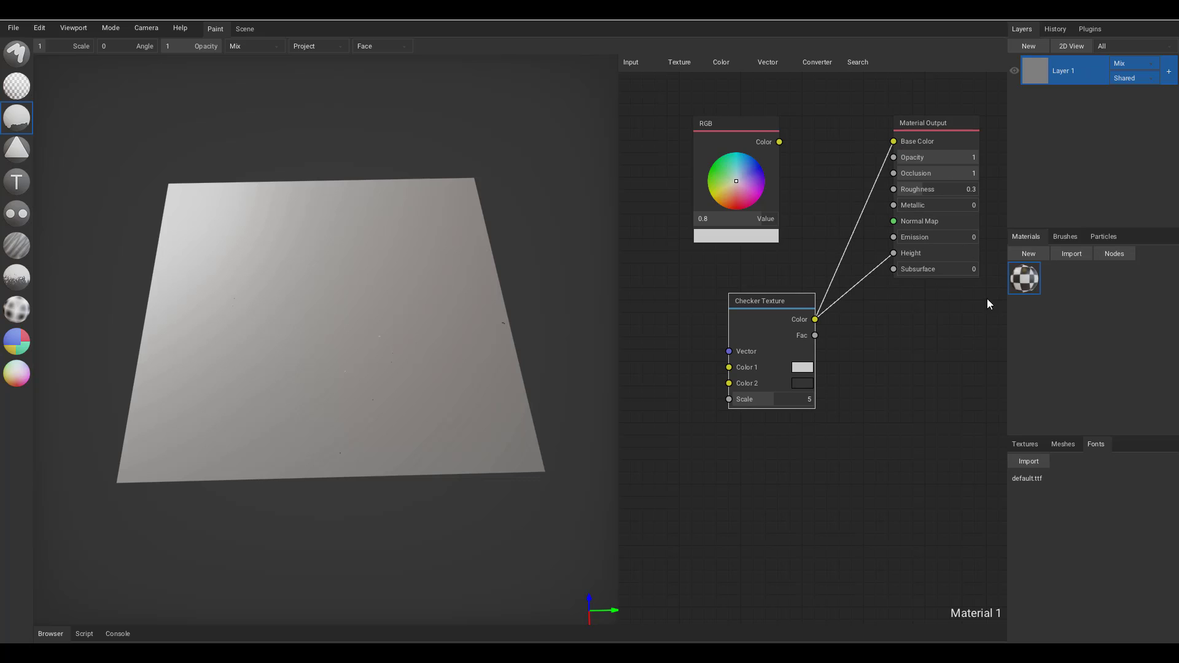
Add the checker material to the layer stack as a fill layer and hide Layer 1
drag(1041, 274, 1050, 138)
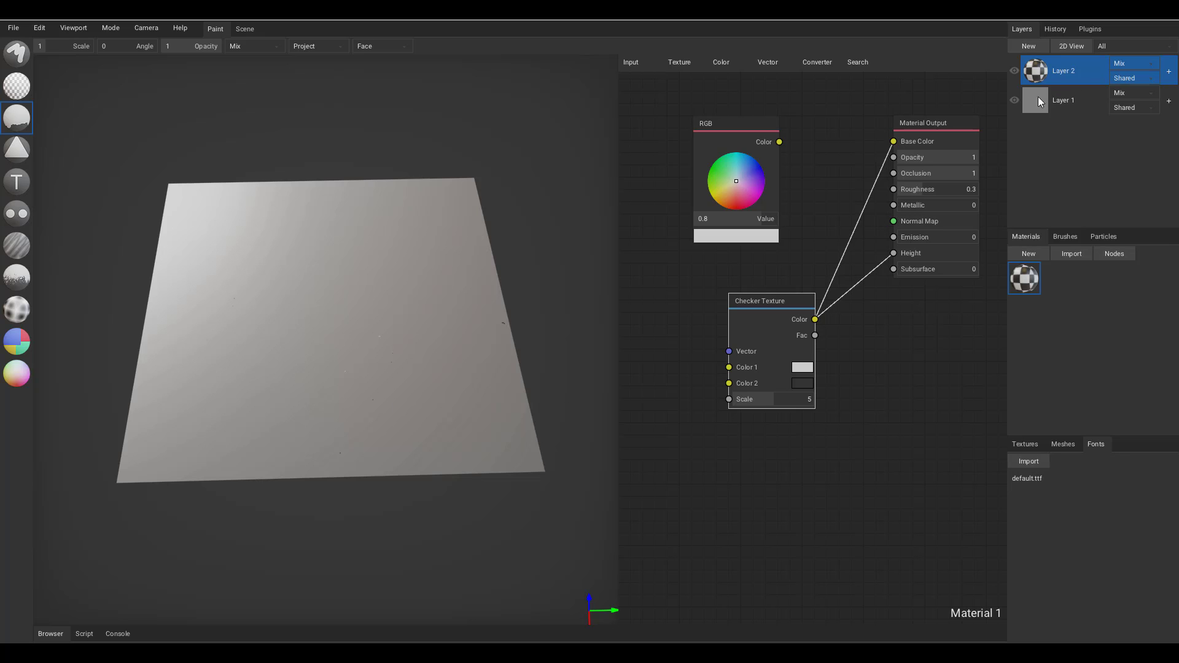
click(1015, 100)
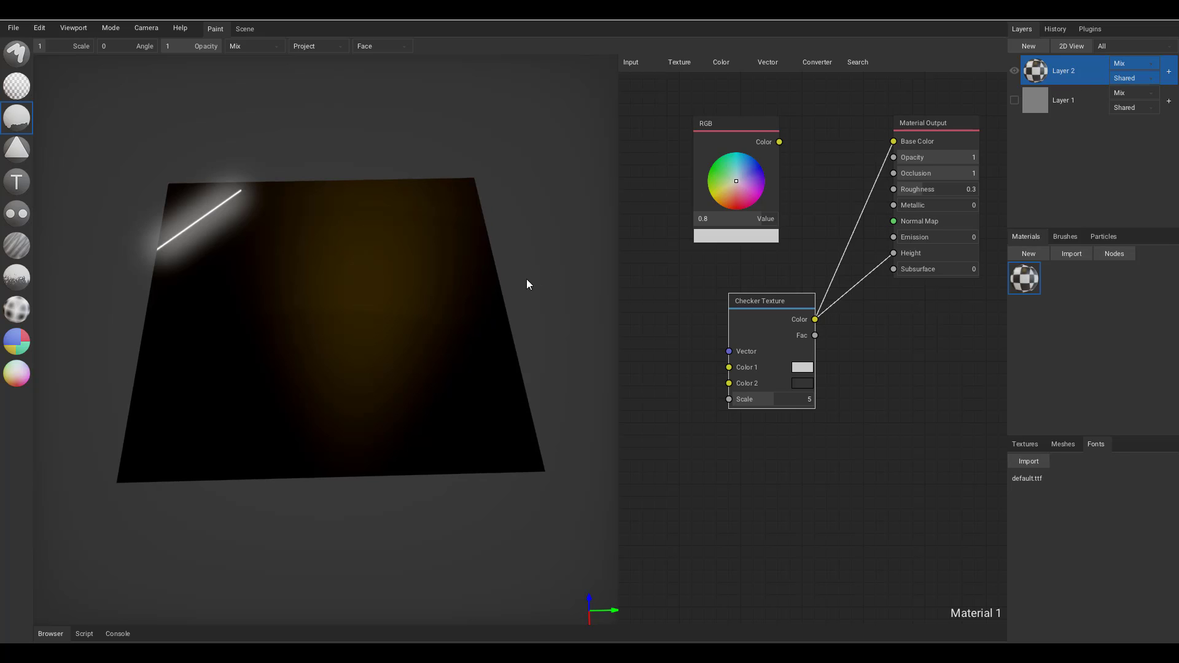
right_drag(527, 284, 507, 254)
Move the Checker Texture node below the RGB node and set its scale to 4.7
drag(792, 298, 756, 253)
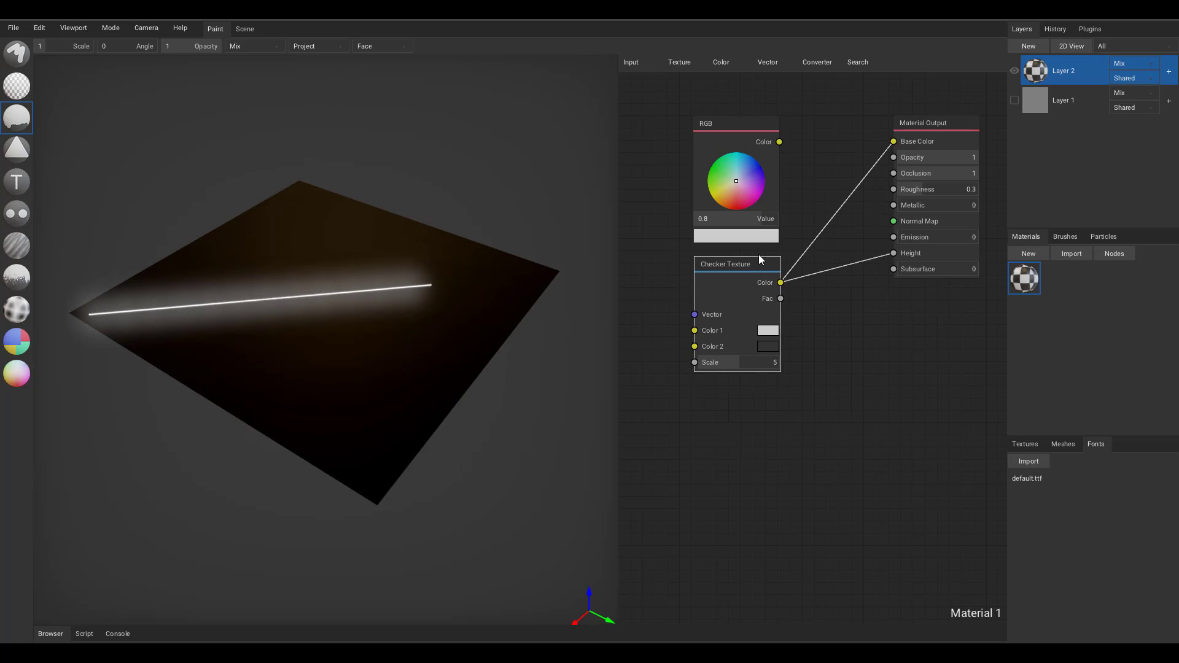
click(736, 356)
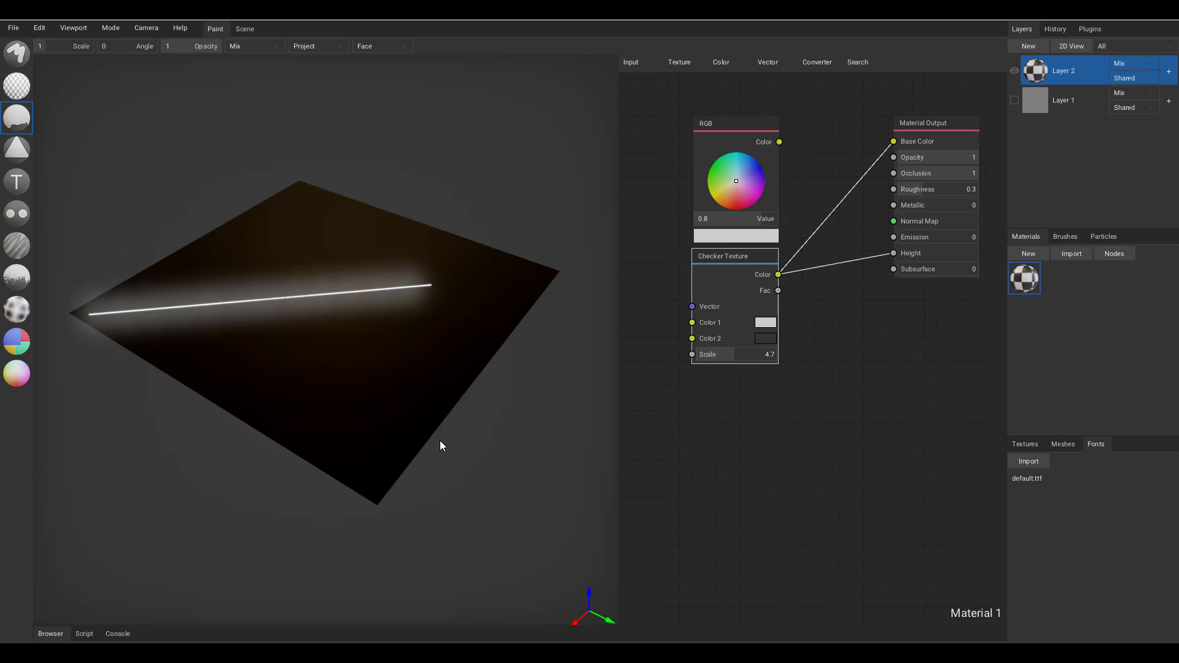
click(700, 109)
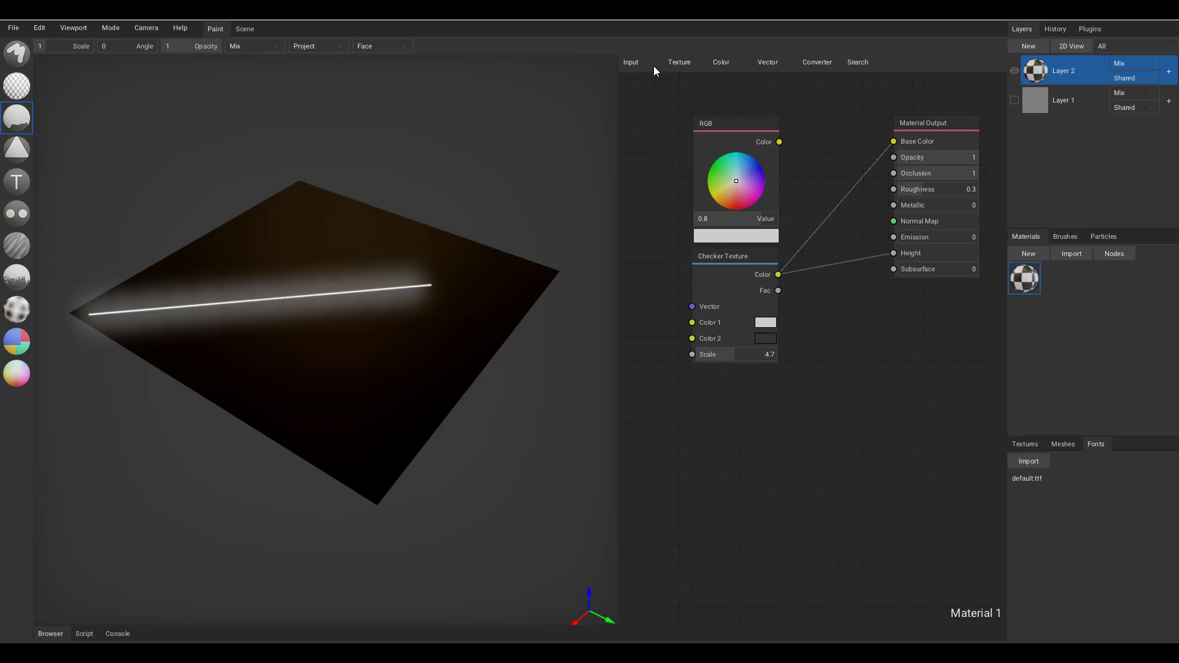
Change the Fill tool's texture coordinates from Project to UV Map
click(322, 45)
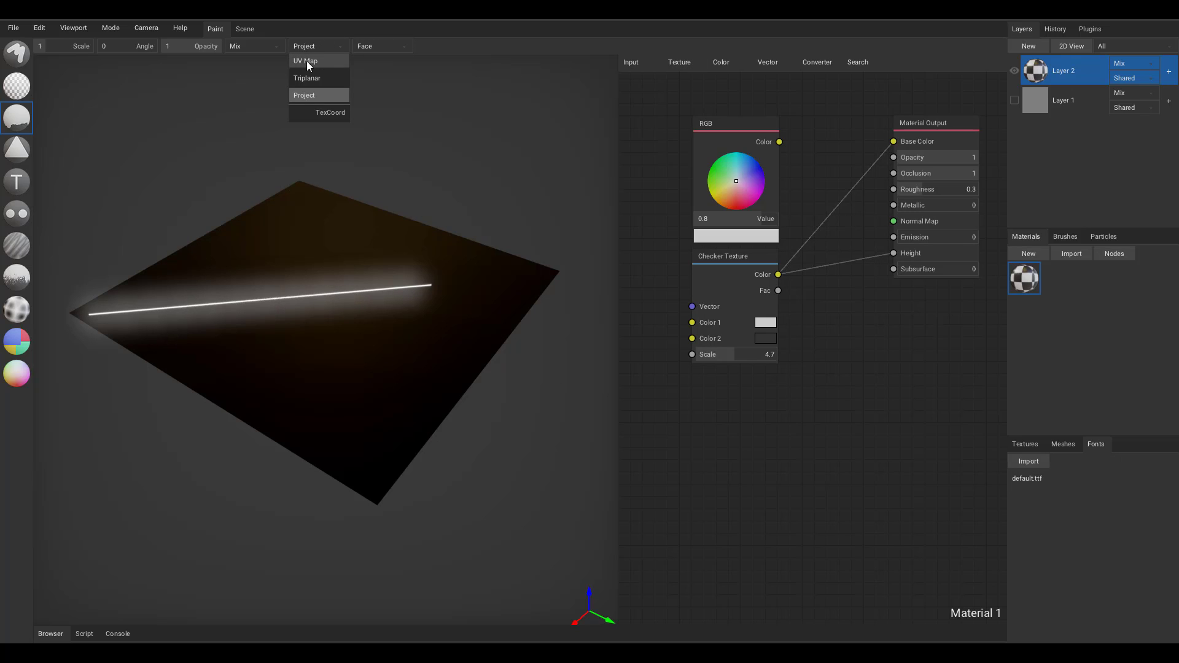
click(307, 61)
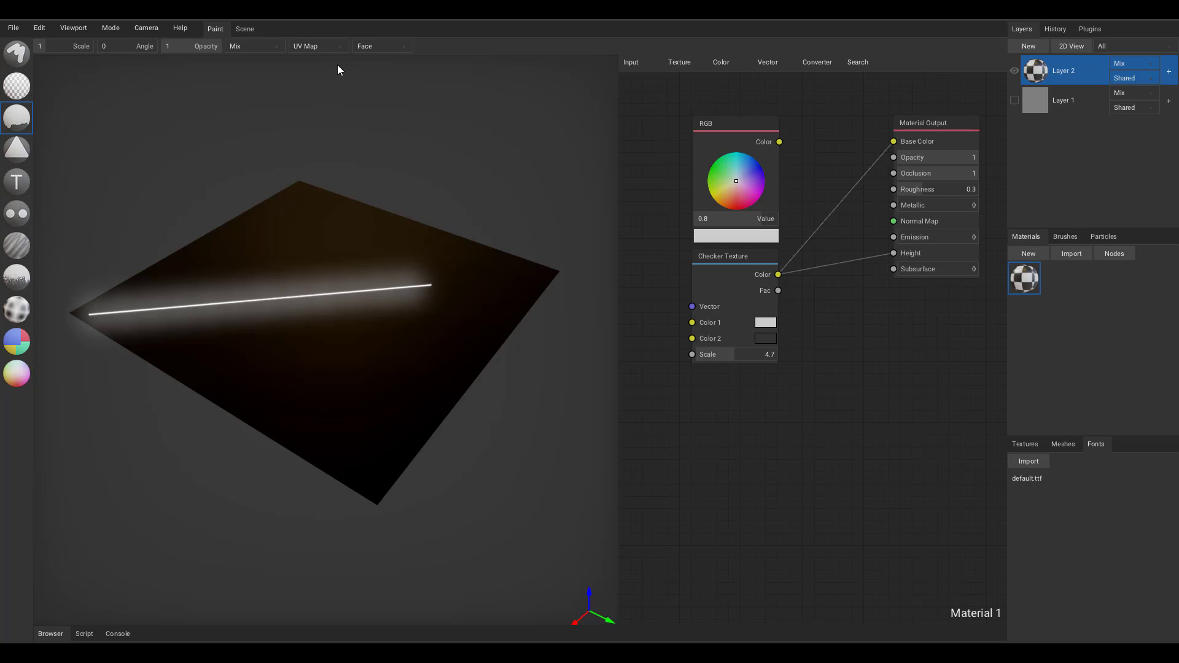
right_drag(440, 175, 488, 281)
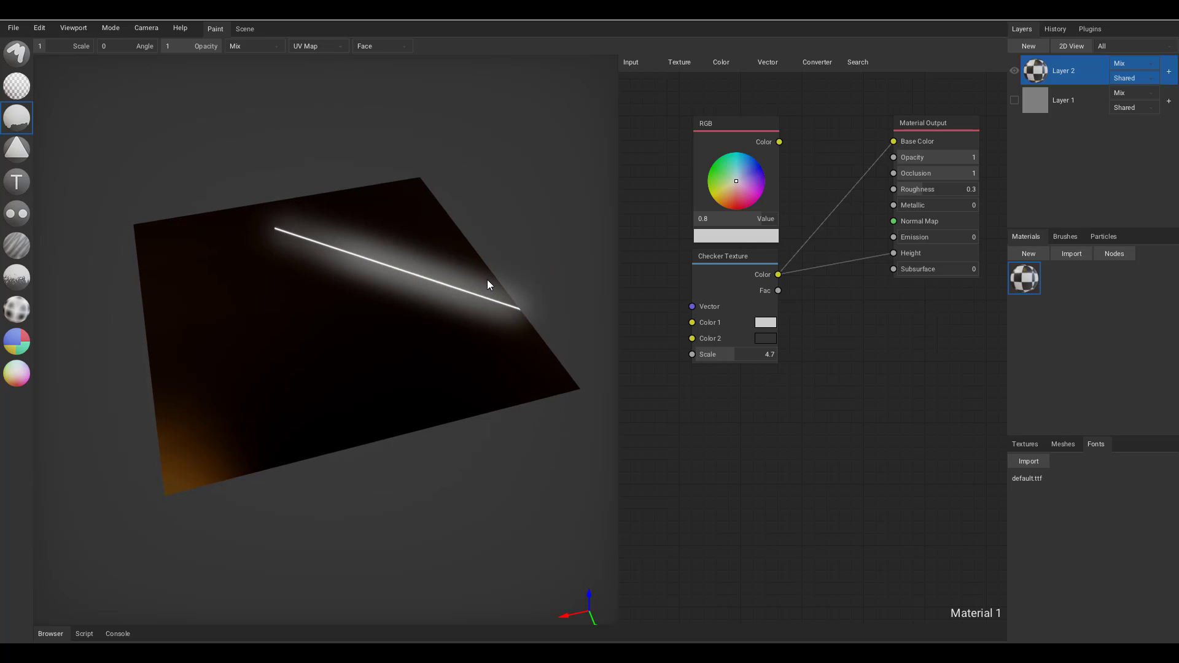
Set the fill mode to Object and apply the checker material to the plane as a new fill layer
click(363, 44)
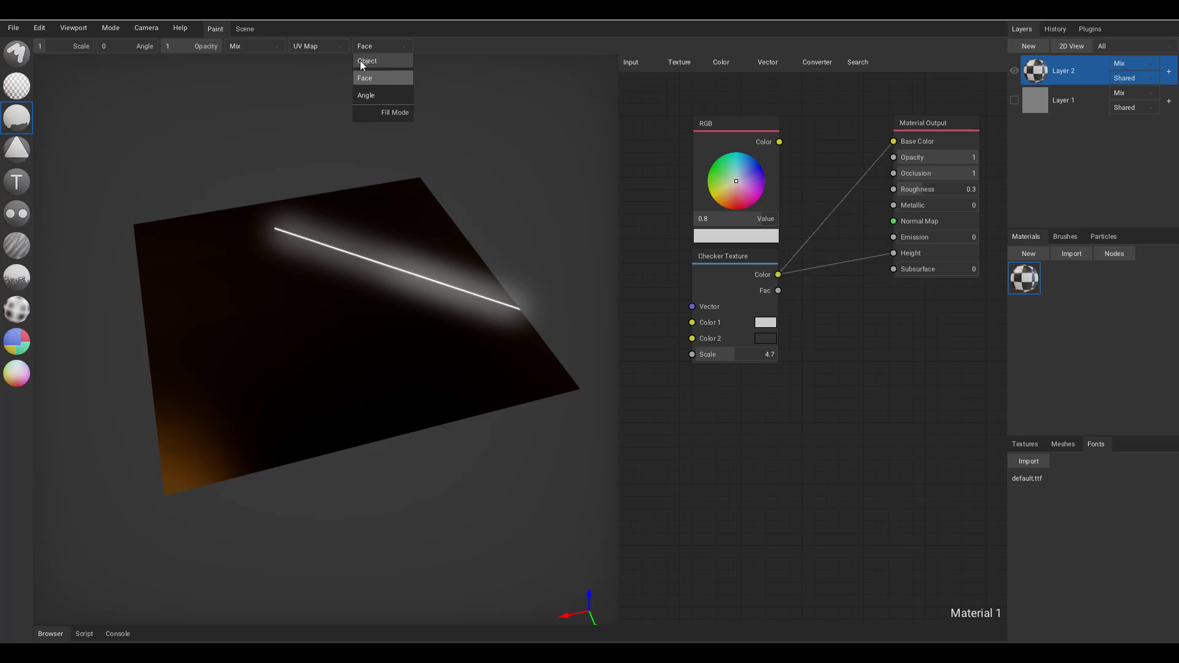
click(360, 60)
right_drag(332, 340, 363, 339)
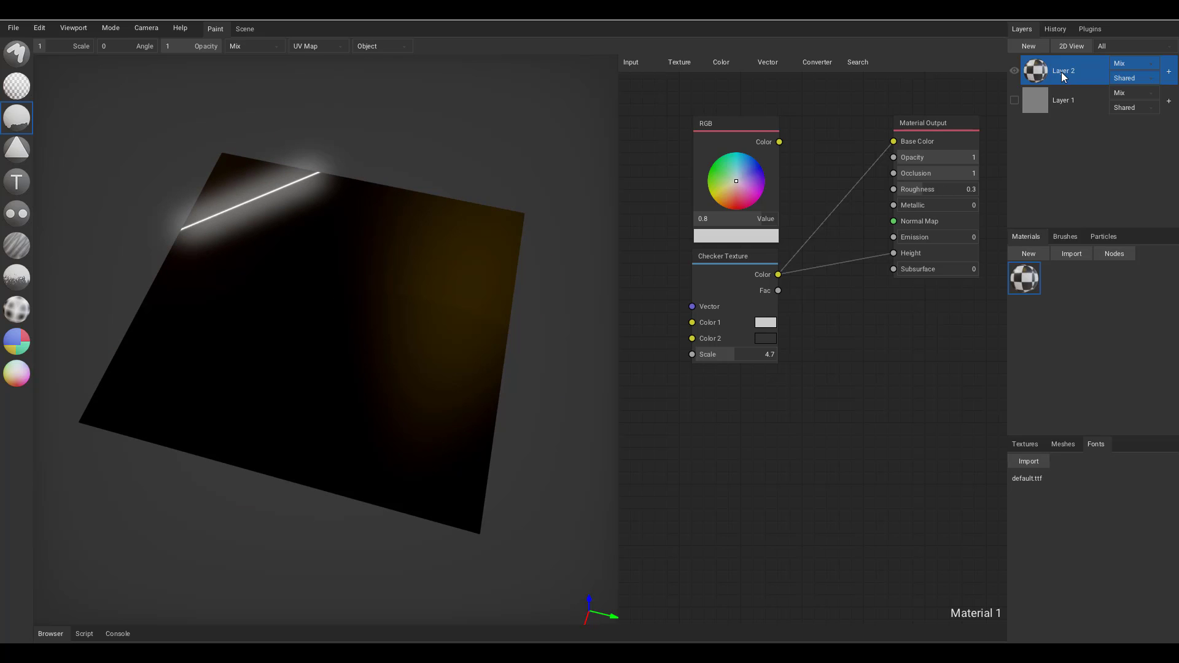
drag(1030, 285, 329, 345)
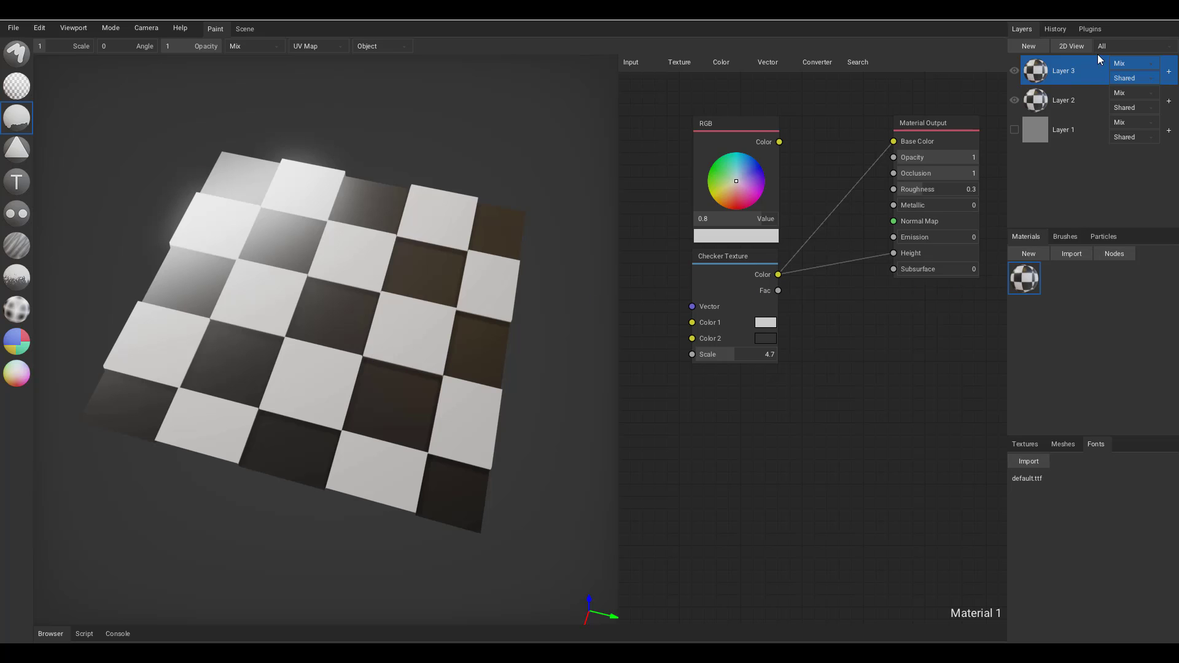
Hide Layer 2 and delete it from the layer stack, then inspect the plane with the remaining checker layer
click(1017, 101)
click(1055, 98)
right_click(1056, 97)
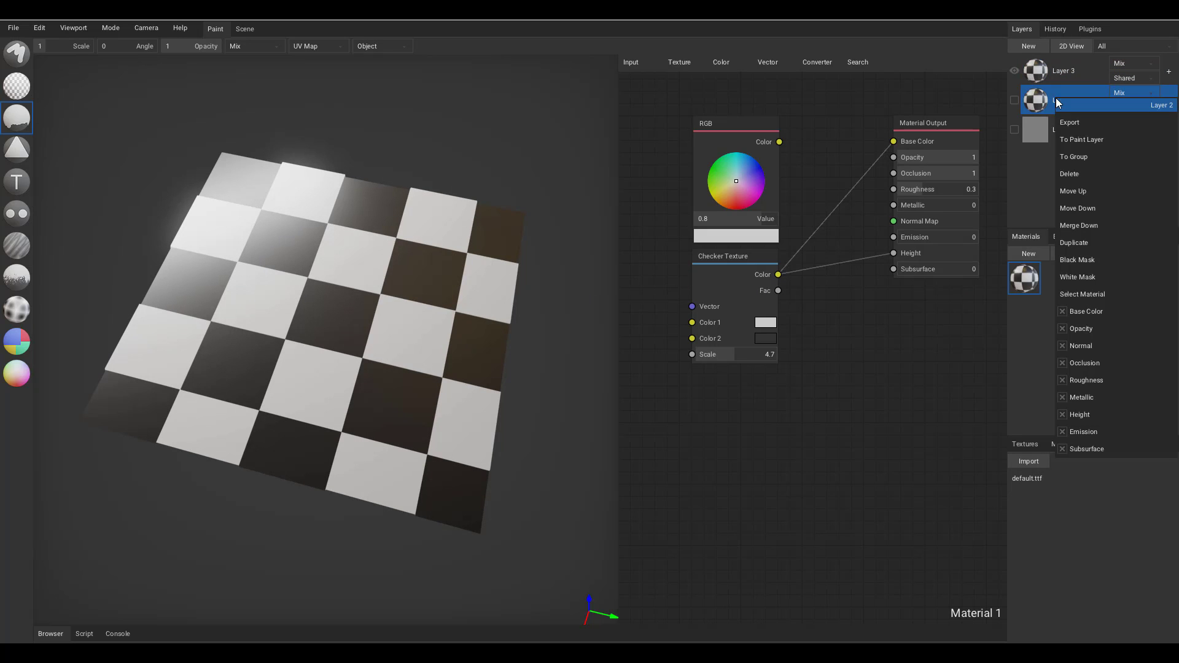
click(1080, 175)
right_drag(383, 309, 350, 245)
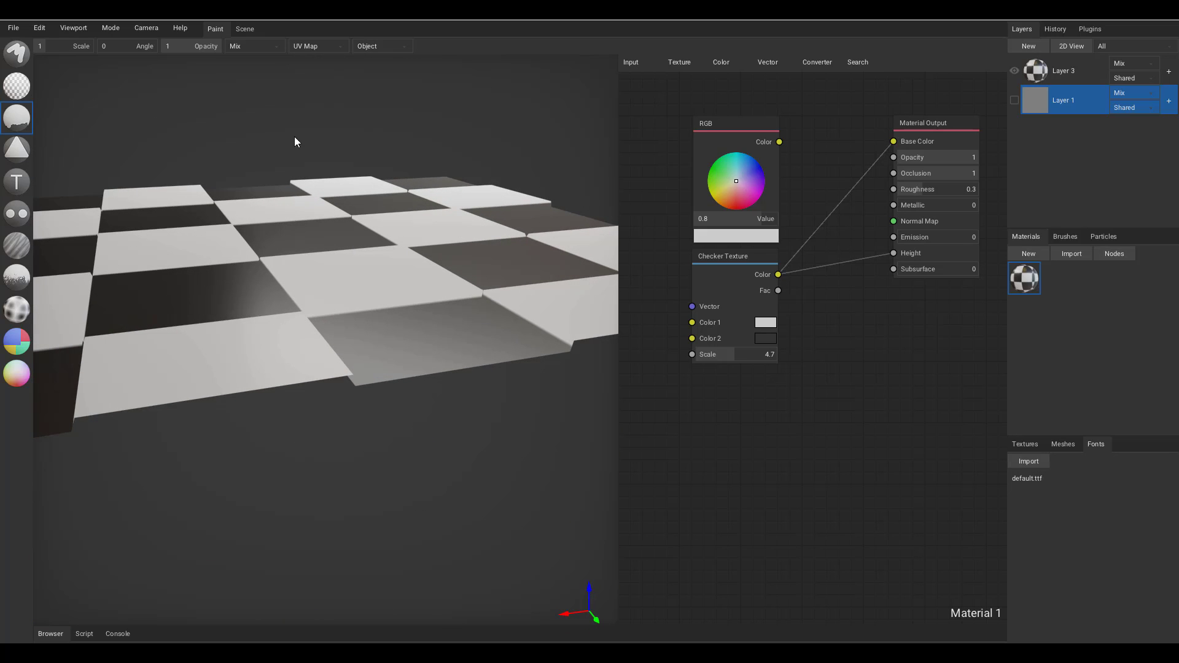
right_drag(295, 138, 423, 226)
scroll(297, 289, down, 5)
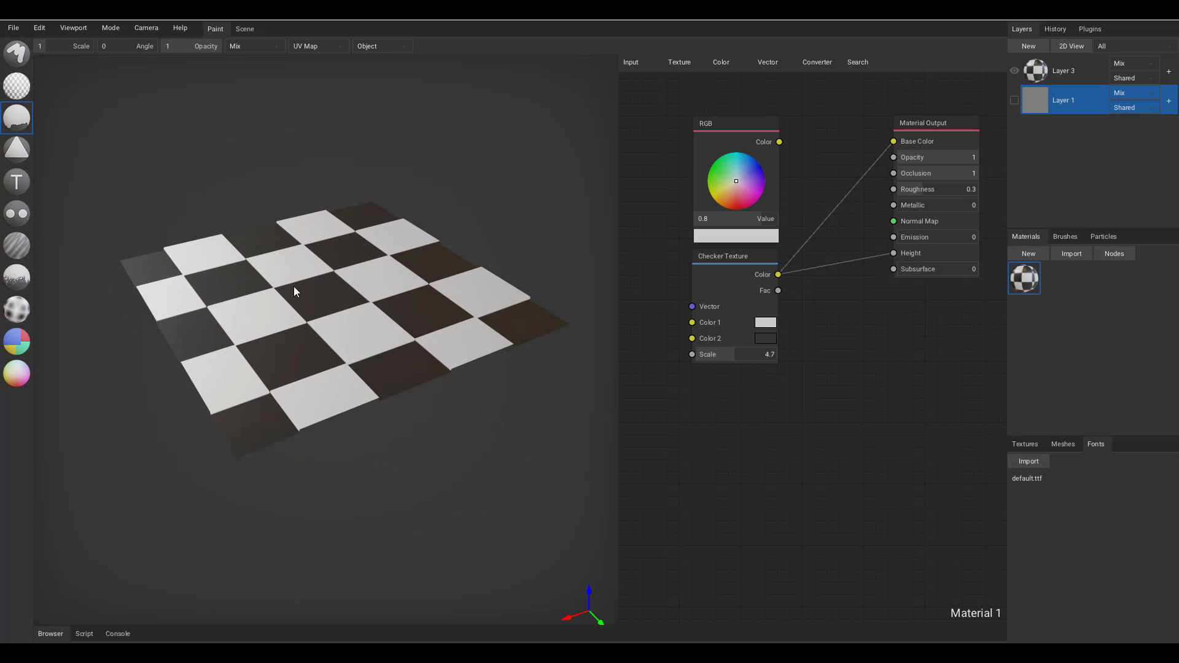
Create a new project from the Sphere template
click(14, 28)
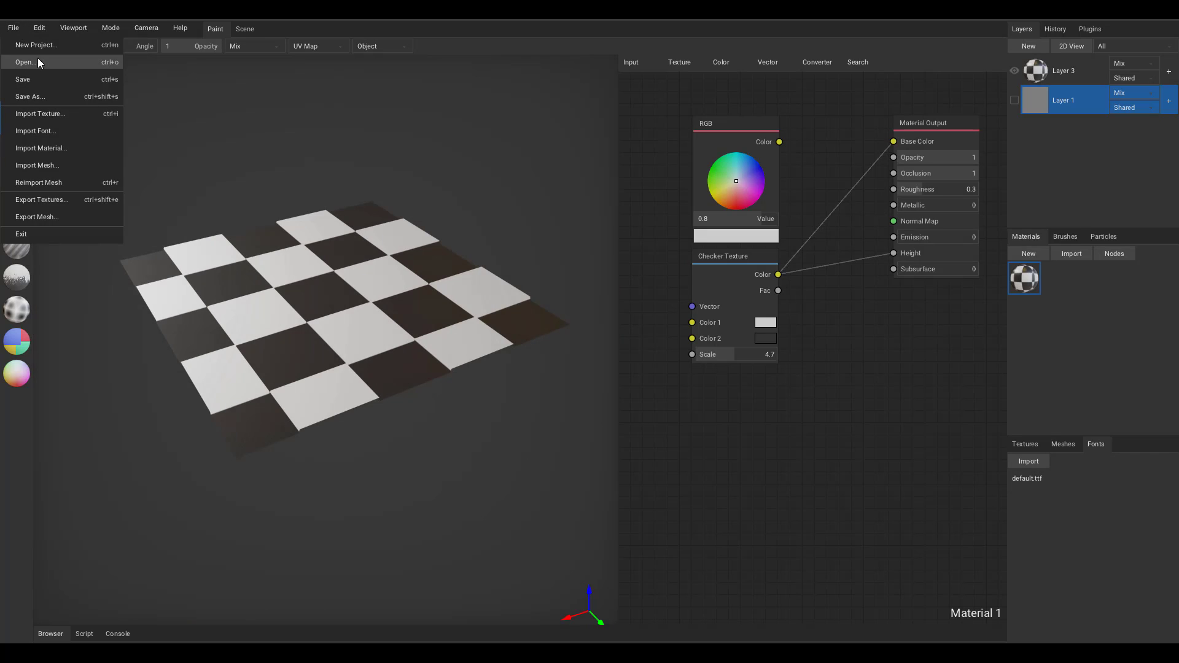
click(44, 44)
click(500, 322)
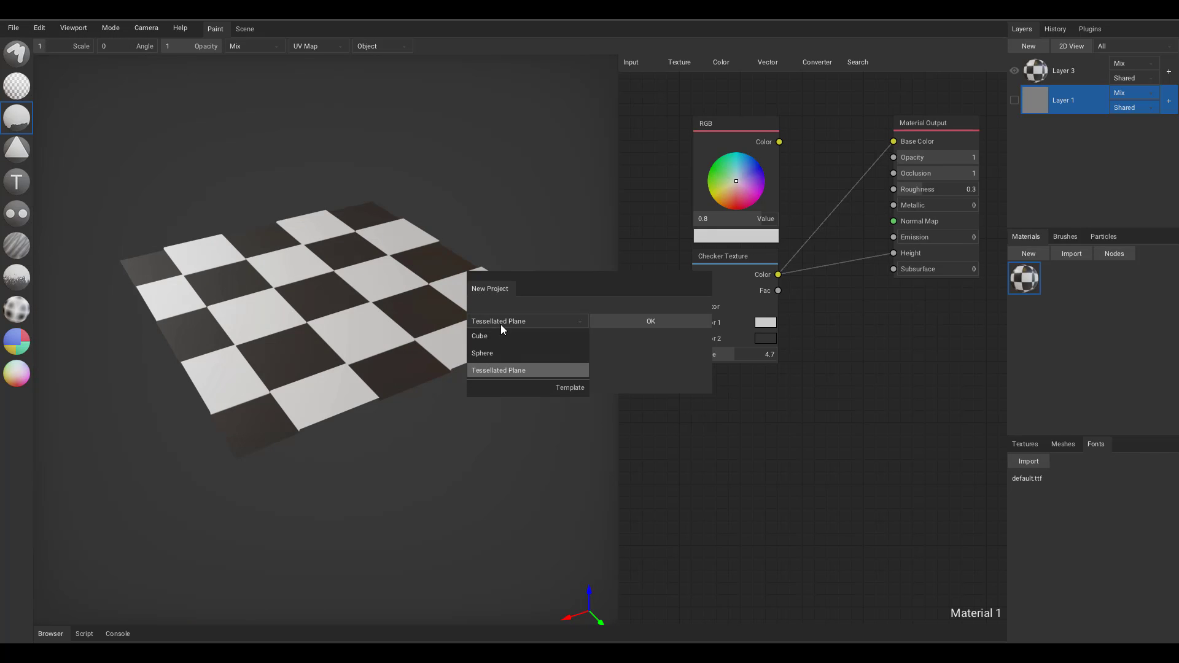
click(491, 351)
click(676, 319)
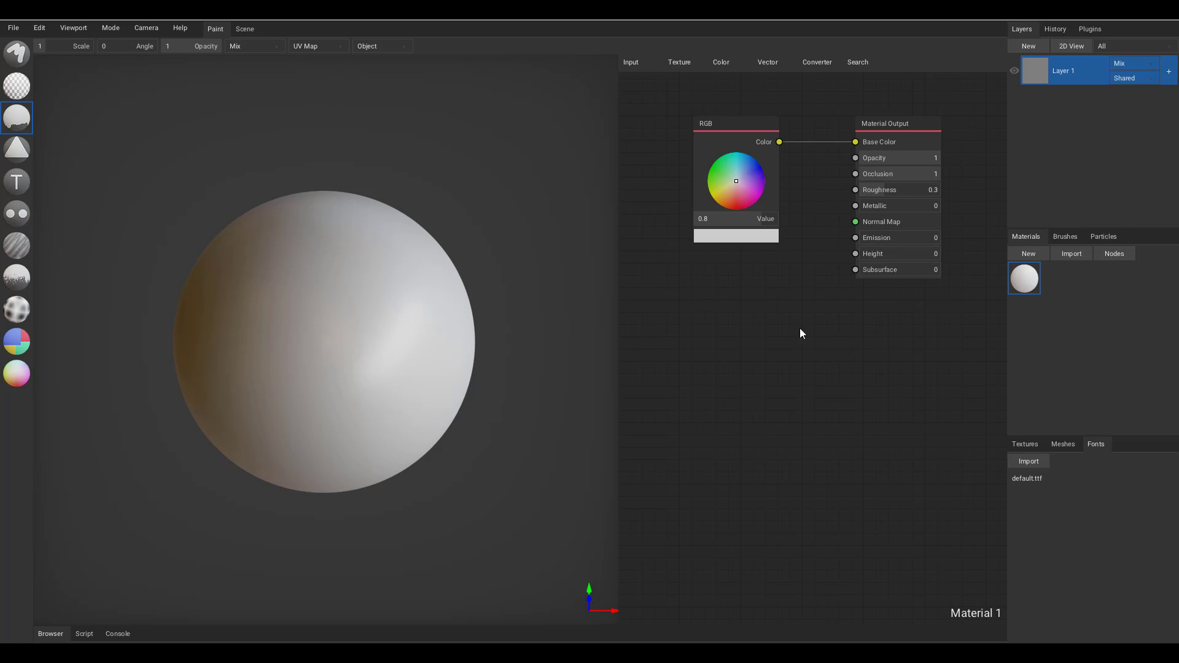
Delete the RGB node and add a Voronoi Texture node linked to the Material Output's Base Color
click(737, 136)
key(Delete)
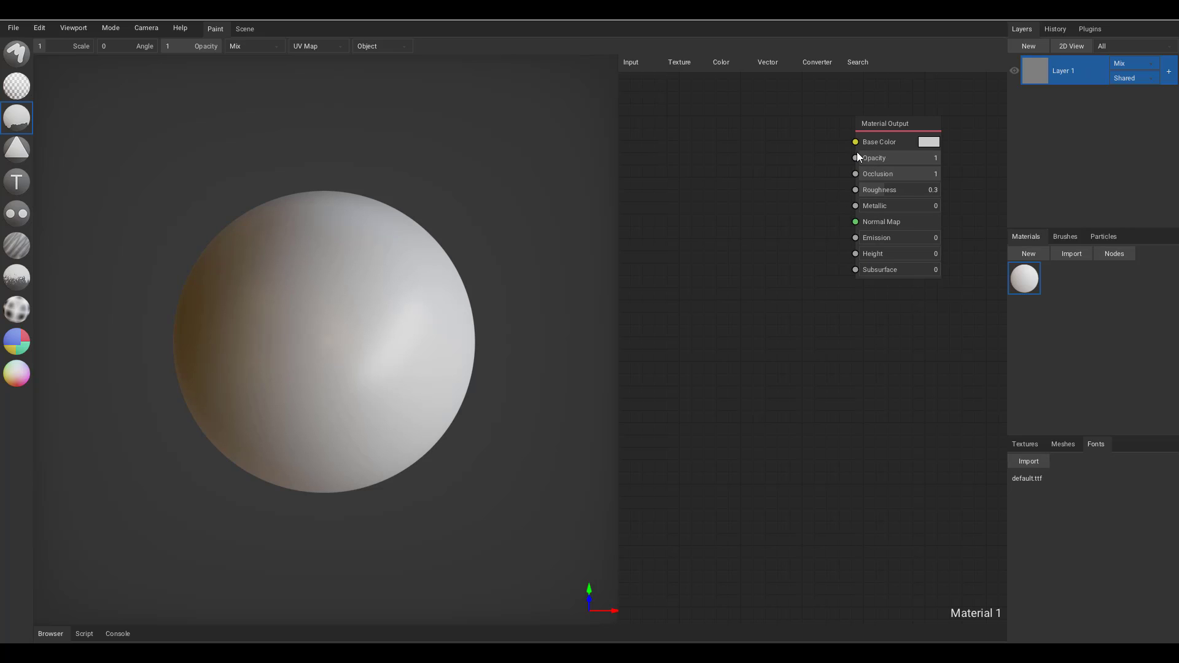
drag(855, 142, 707, 268)
text(tex)
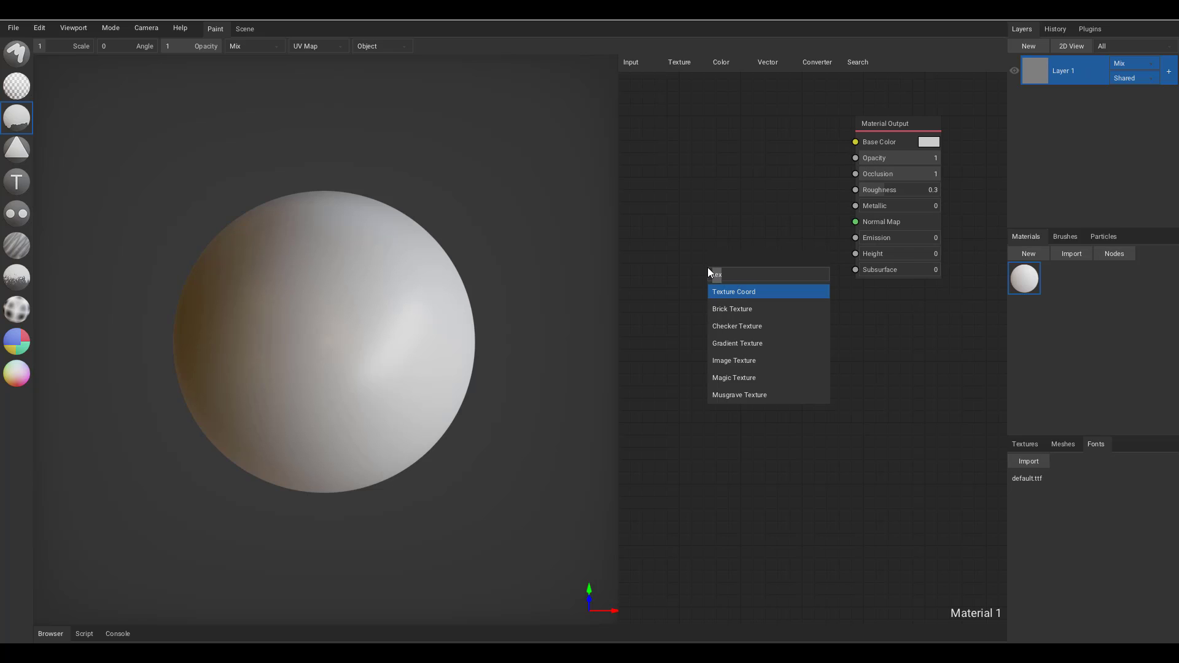
text(noi)
key(Down)
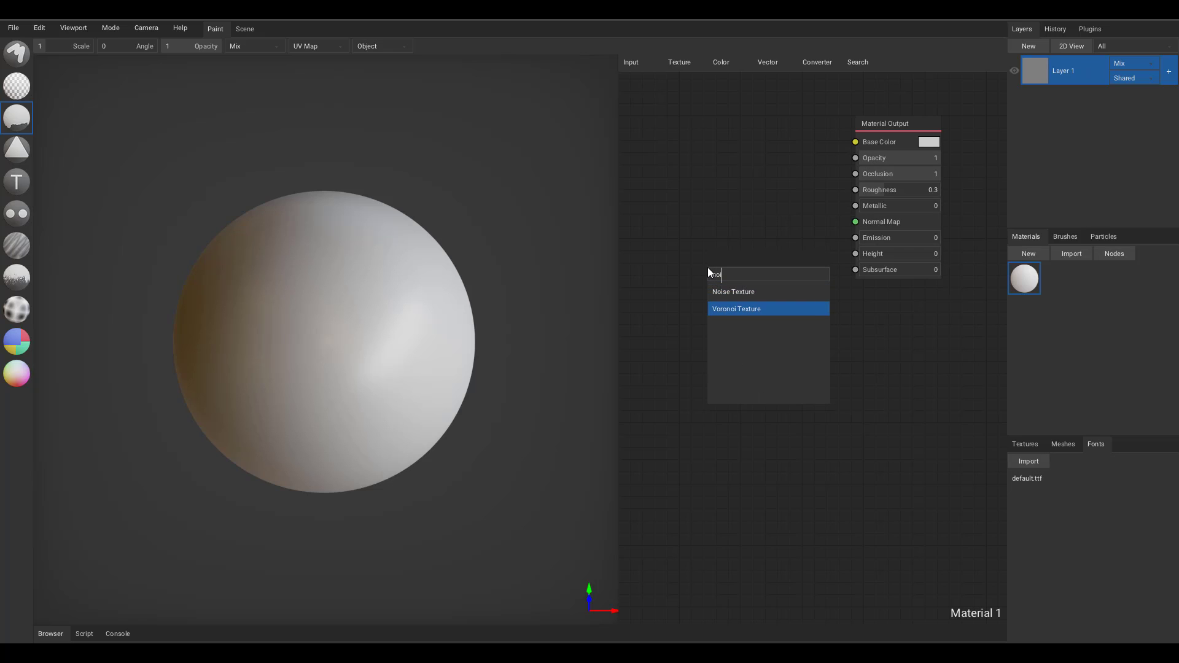
key(Return)
drag(708, 270, 680, 186)
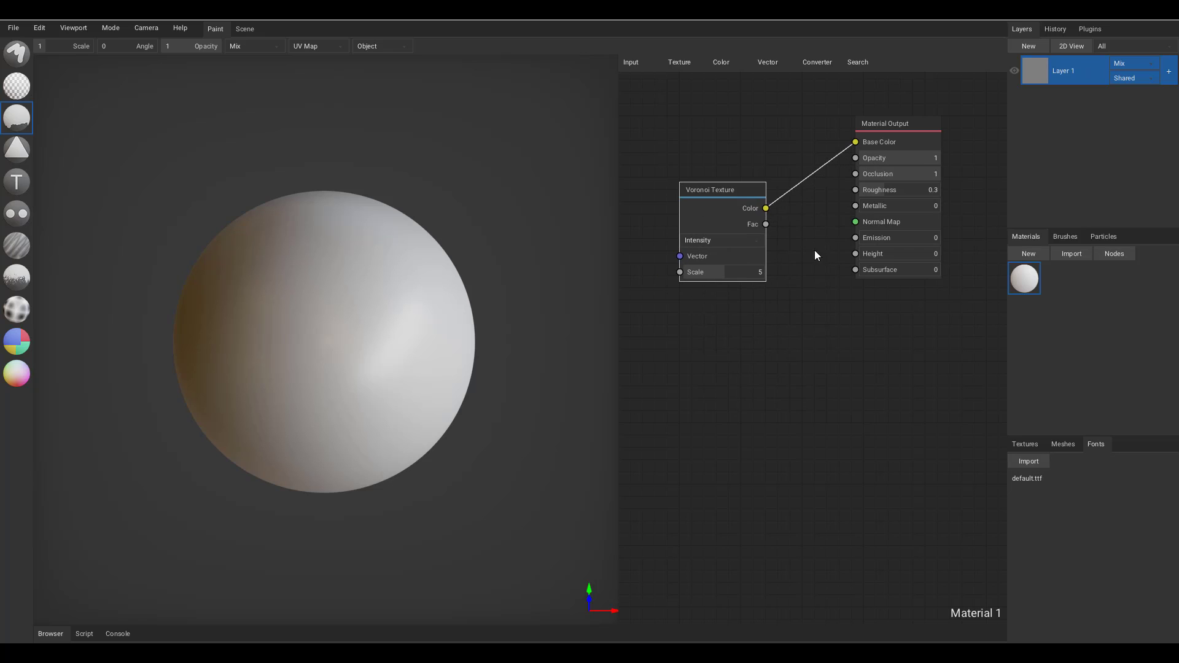
Apply the Voronoi material to the sphere as a fill layer and link the texture's Color output to Height
drag(1025, 281, 319, 326)
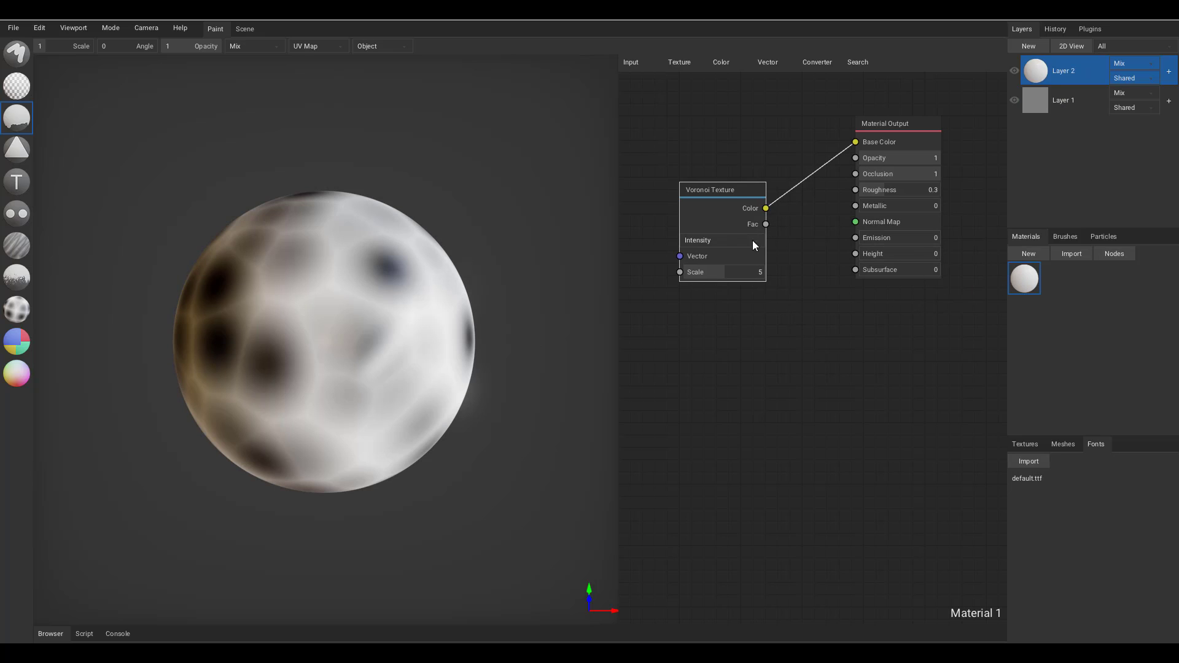
drag(766, 208, 857, 254)
mouse_move(388, 479)
right_down()
mouse_move(406, 493)
mouse_move(398, 474)
right_up()
scroll(333, 299, up, 3)
mouse_move(333, 298)
right_down()
mouse_move(322, 315)
mouse_move(341, 307)
right_up()
scroll(365, 209, up, 6)
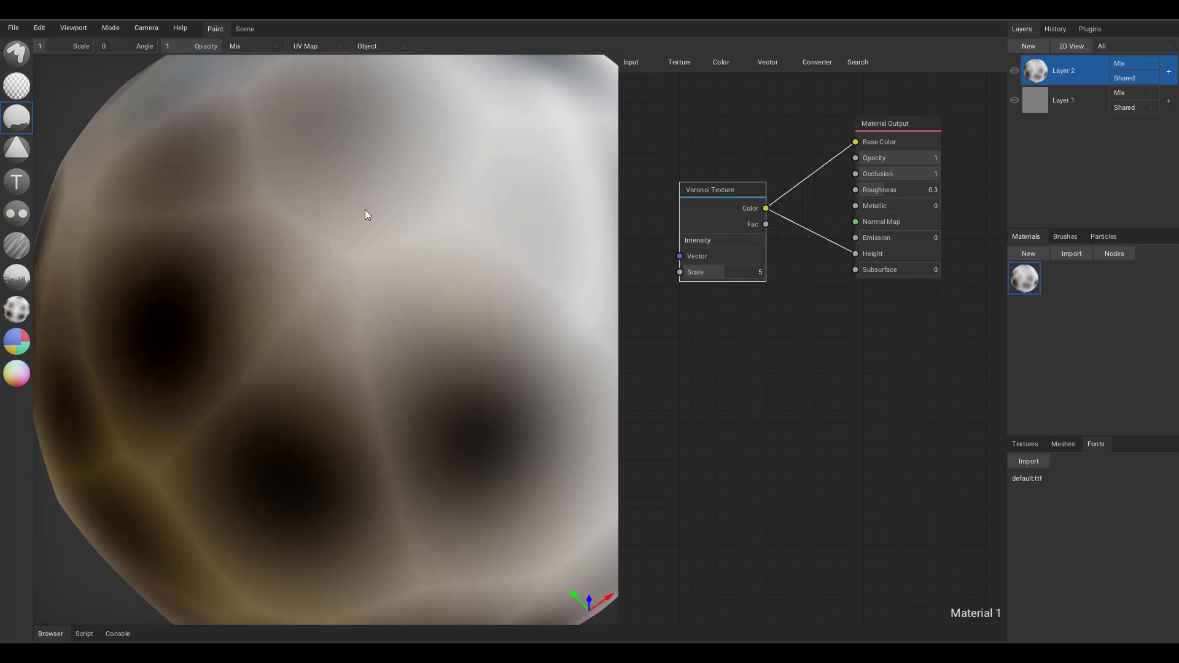
scroll(361, 246, down, 5)
Set the viewport displacement to 2 and the Voronoi Texture's scale to 10
click(67, 31)
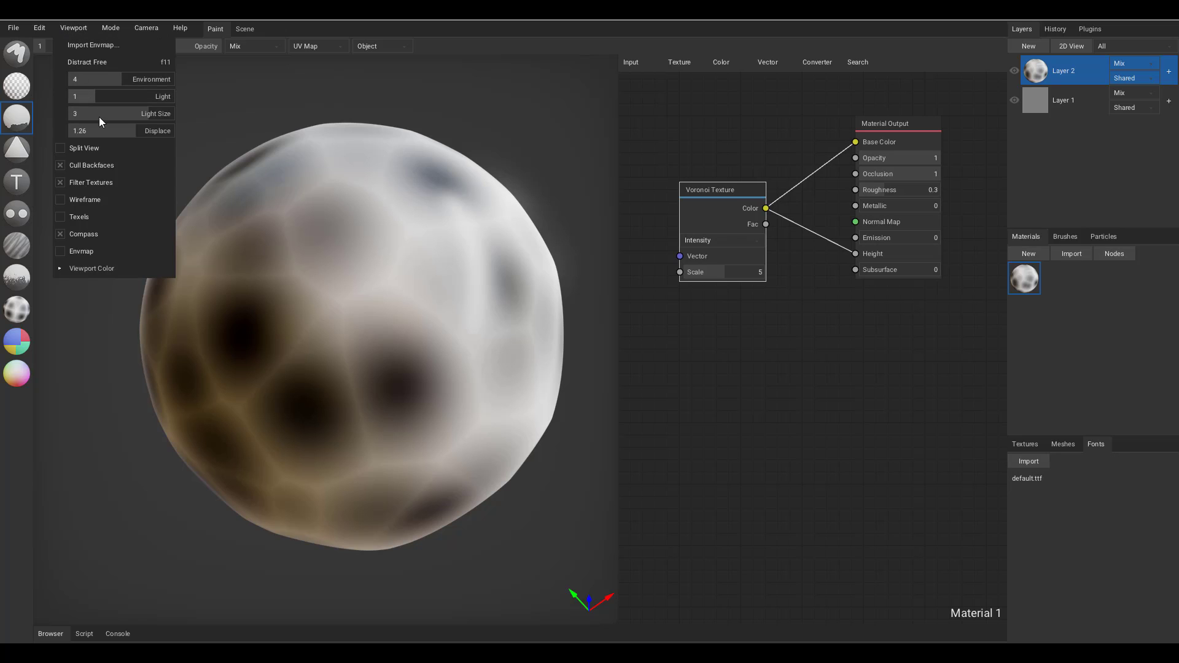
drag(107, 131, 179, 154)
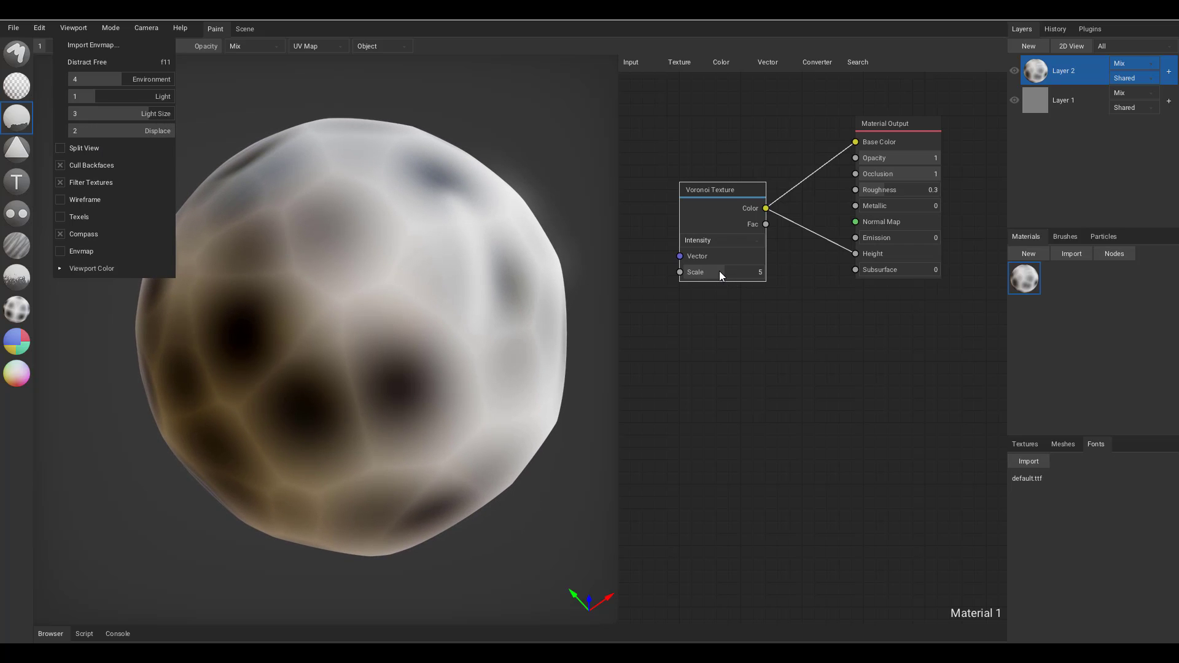
drag(695, 273, 779, 275)
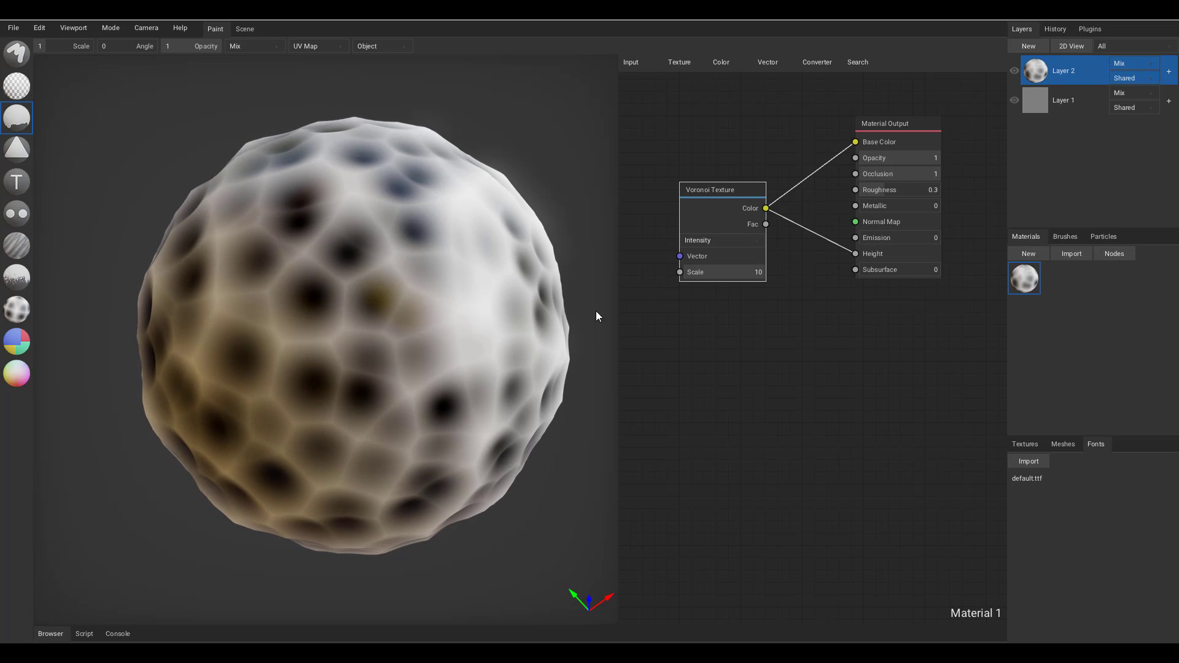
right_drag(596, 311, 503, 285)
Try the Cells coloring on the Voronoi Texture and restore Intensity
click(745, 241)
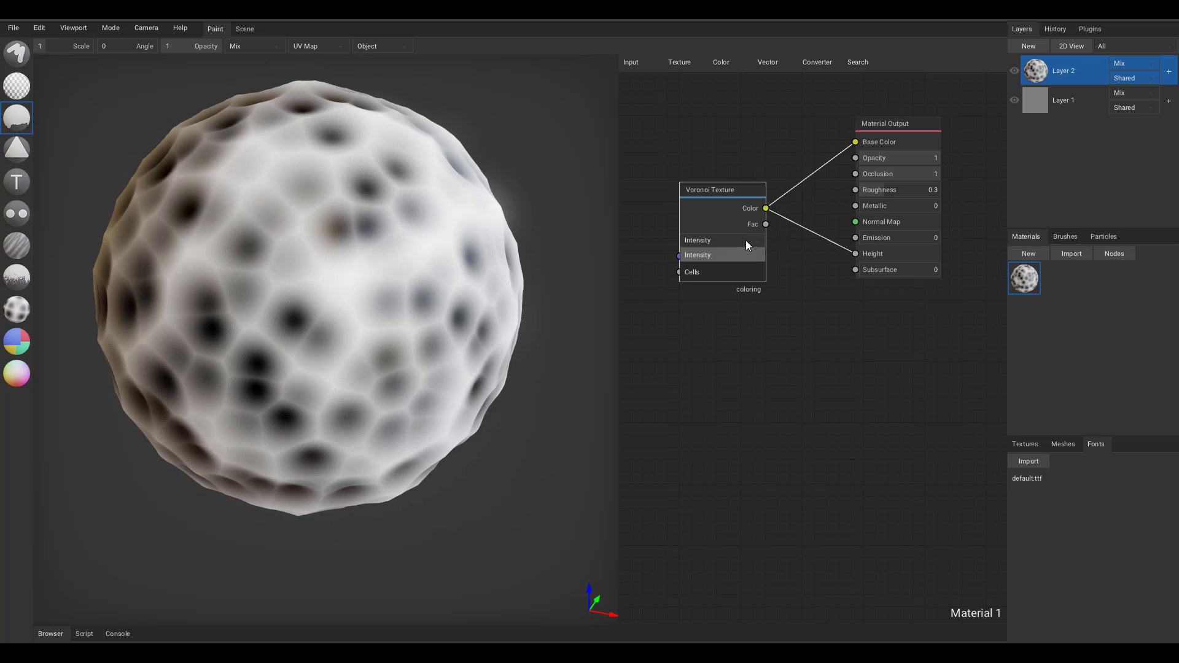
click(702, 269)
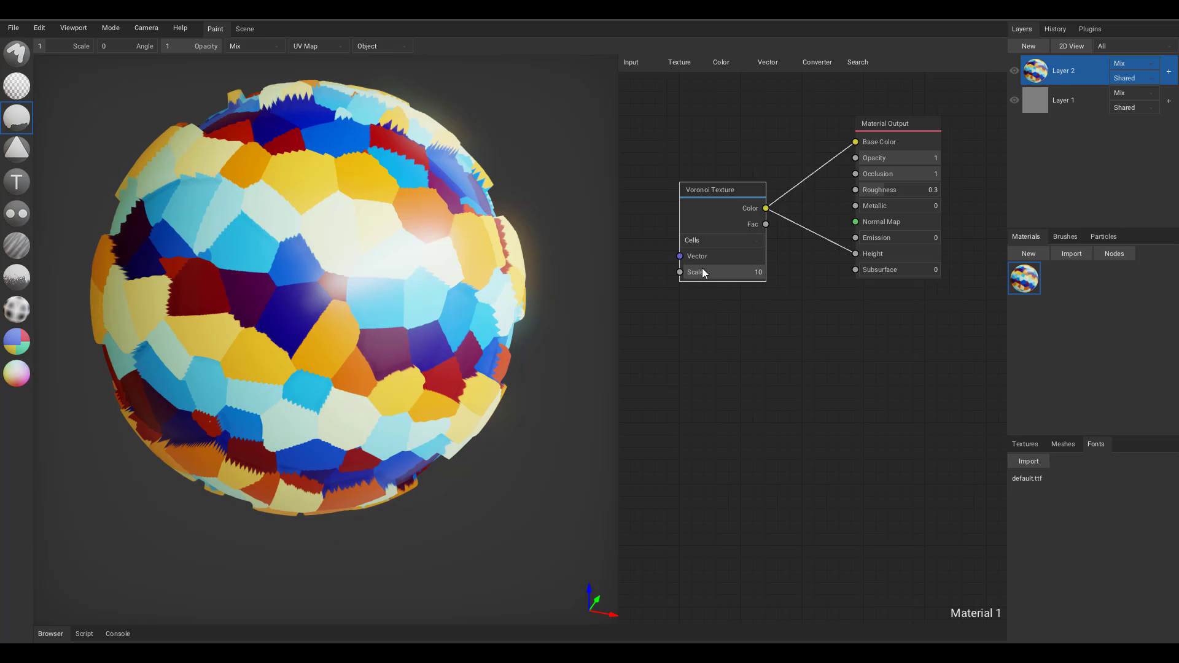
click(721, 237)
click(699, 255)
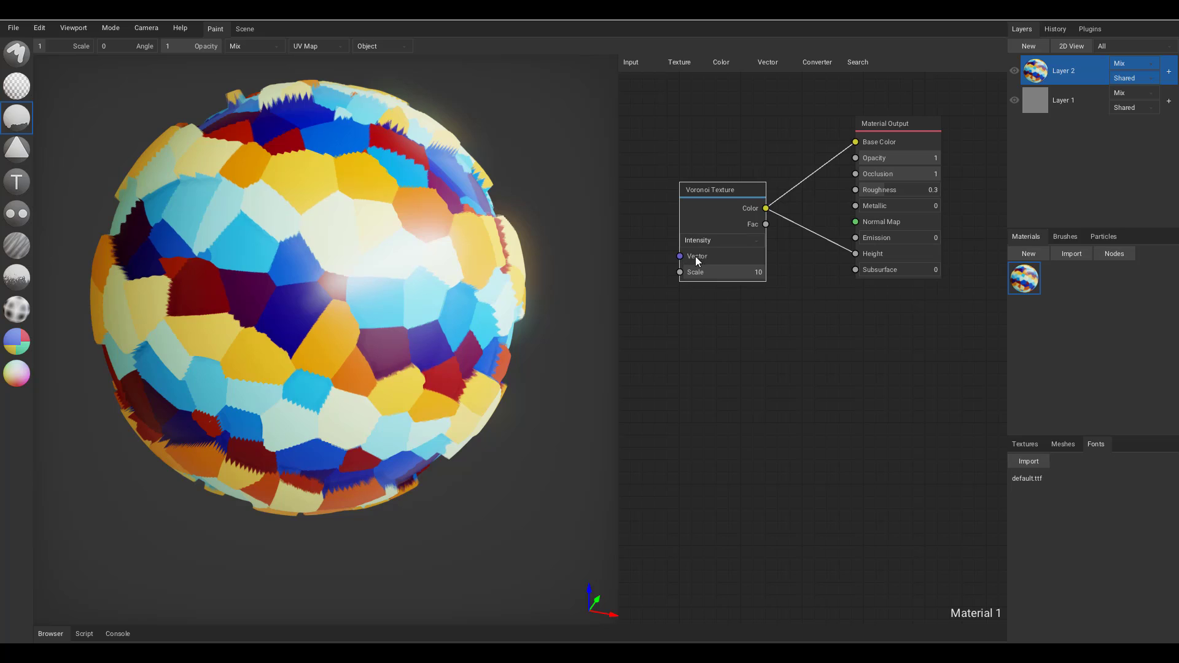
right_drag(379, 294, 331, 301)
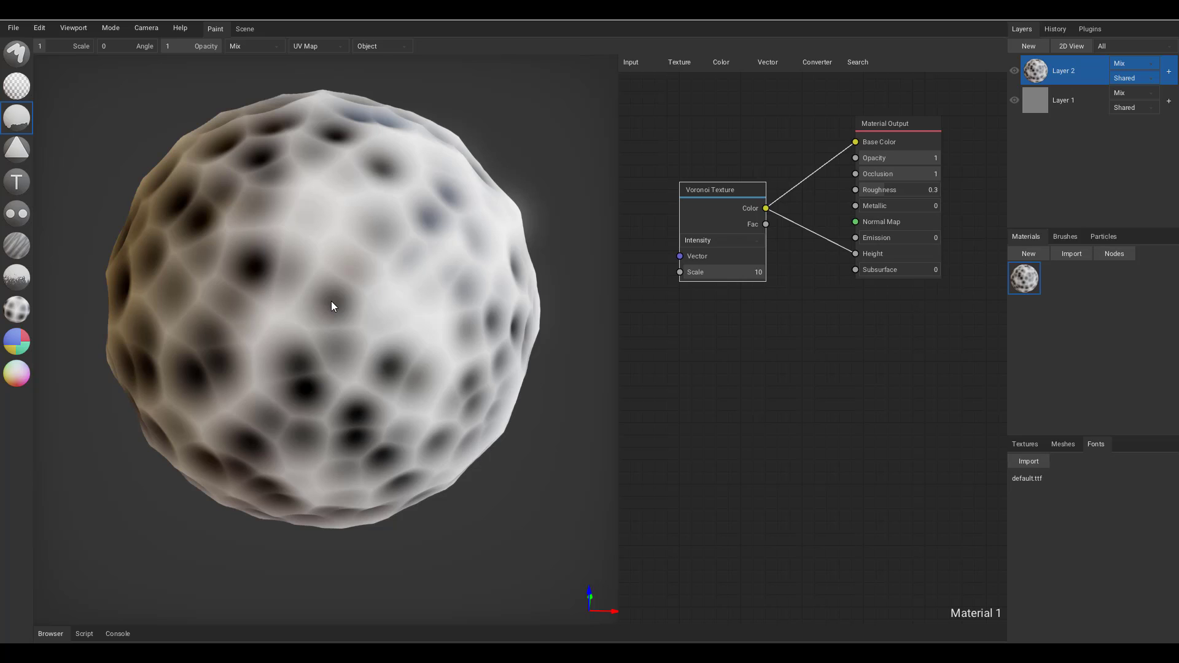
Add a Math node and route the Voronoi Texture's Color output through its first Value input to Height
click(817, 62)
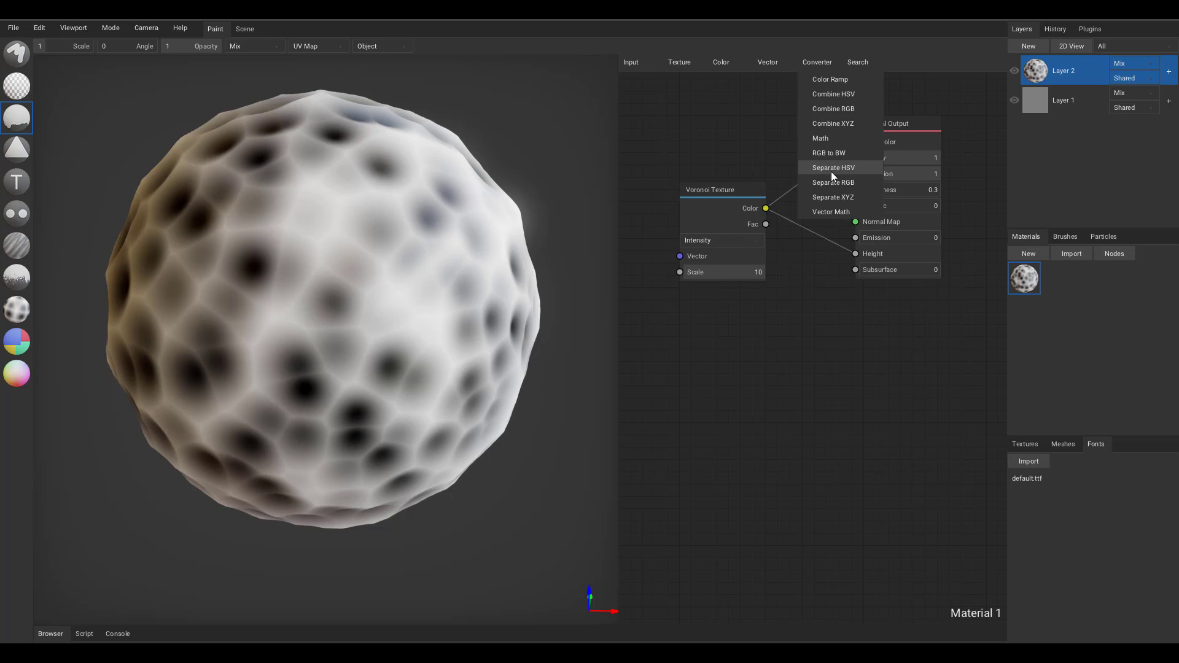
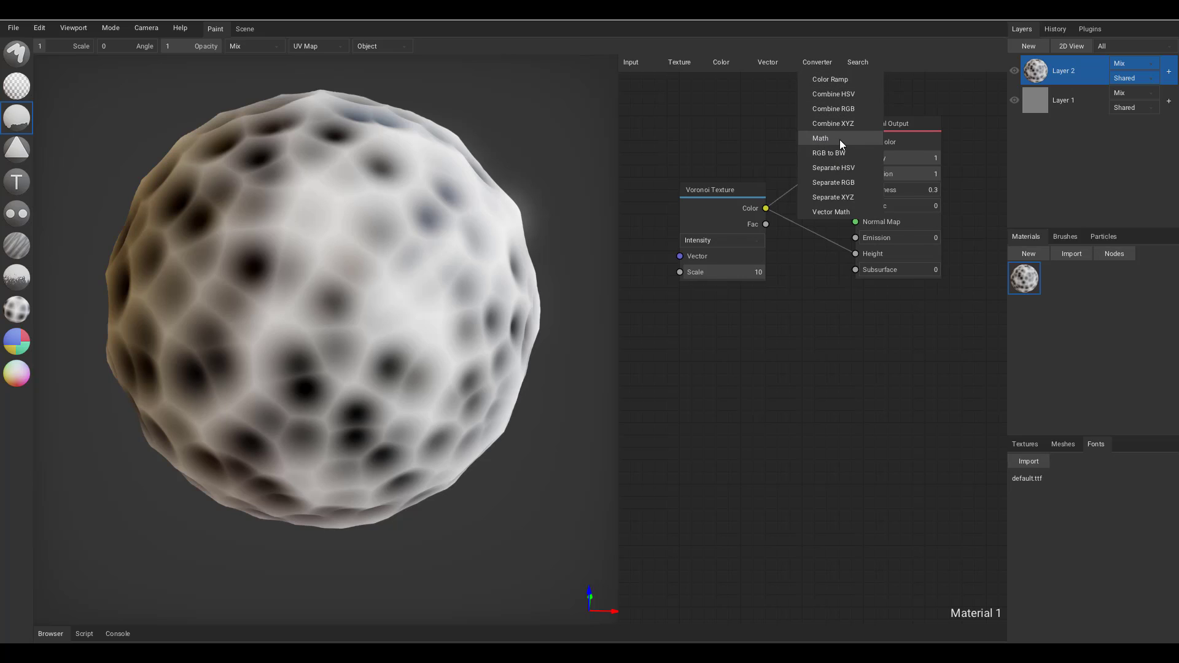
click(839, 139)
click(763, 292)
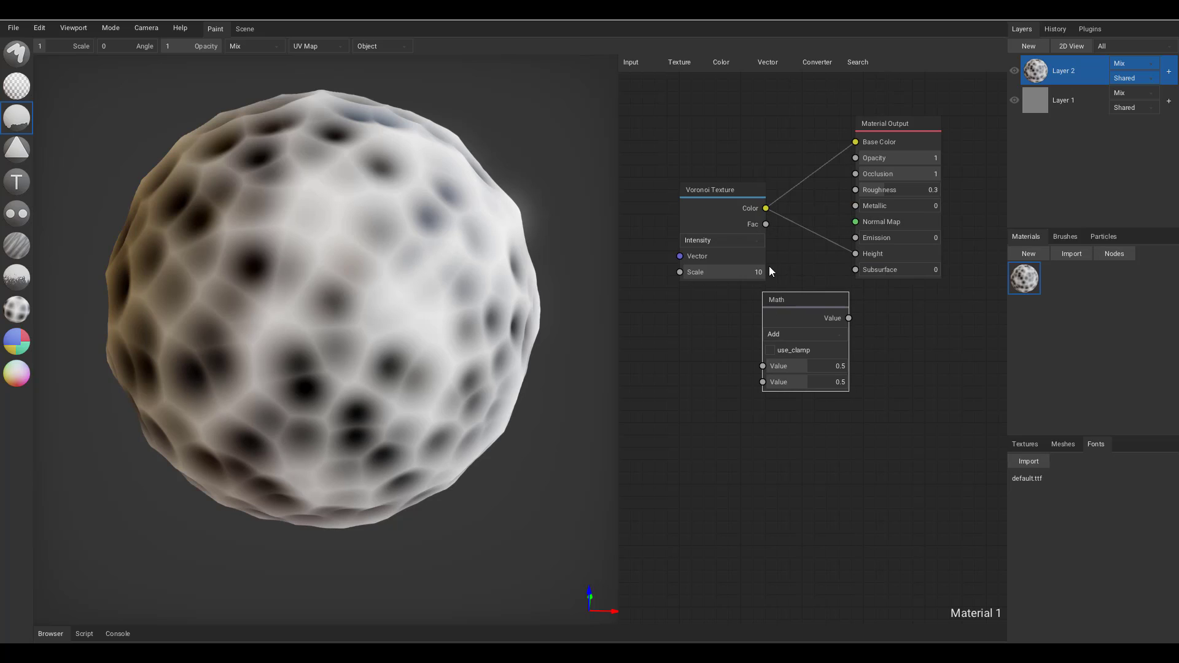
drag(766, 224, 762, 371)
drag(791, 315, 836, 323)
drag(770, 212, 780, 394)
text(noi)
click(745, 390)
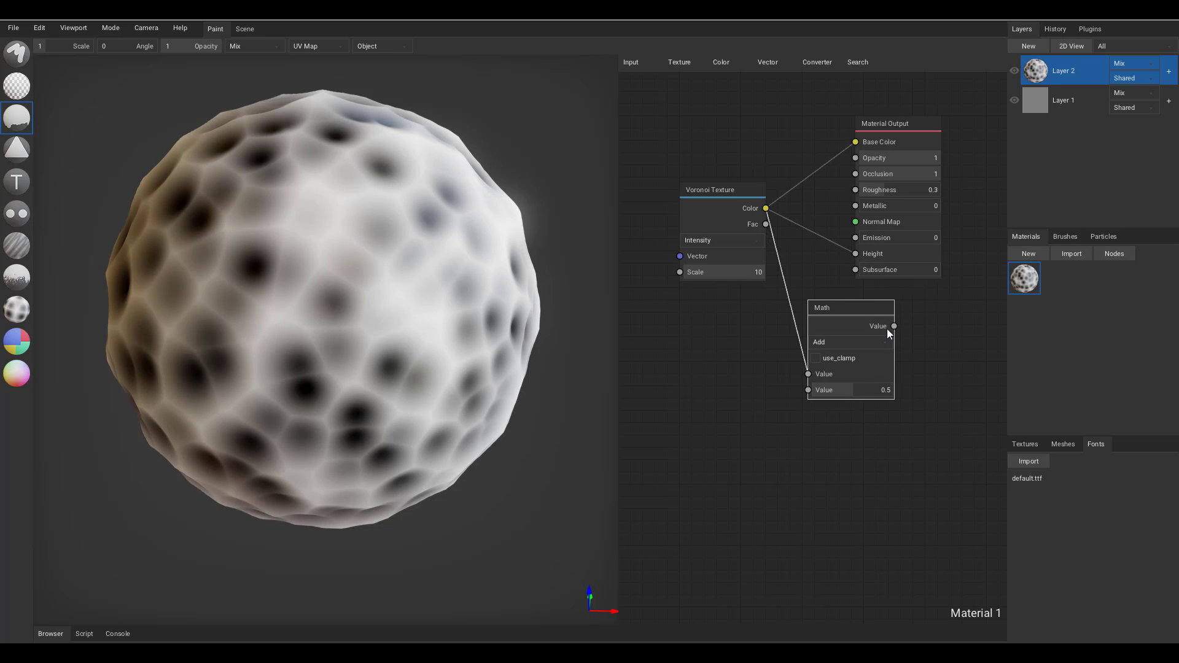
drag(847, 317, 859, 256)
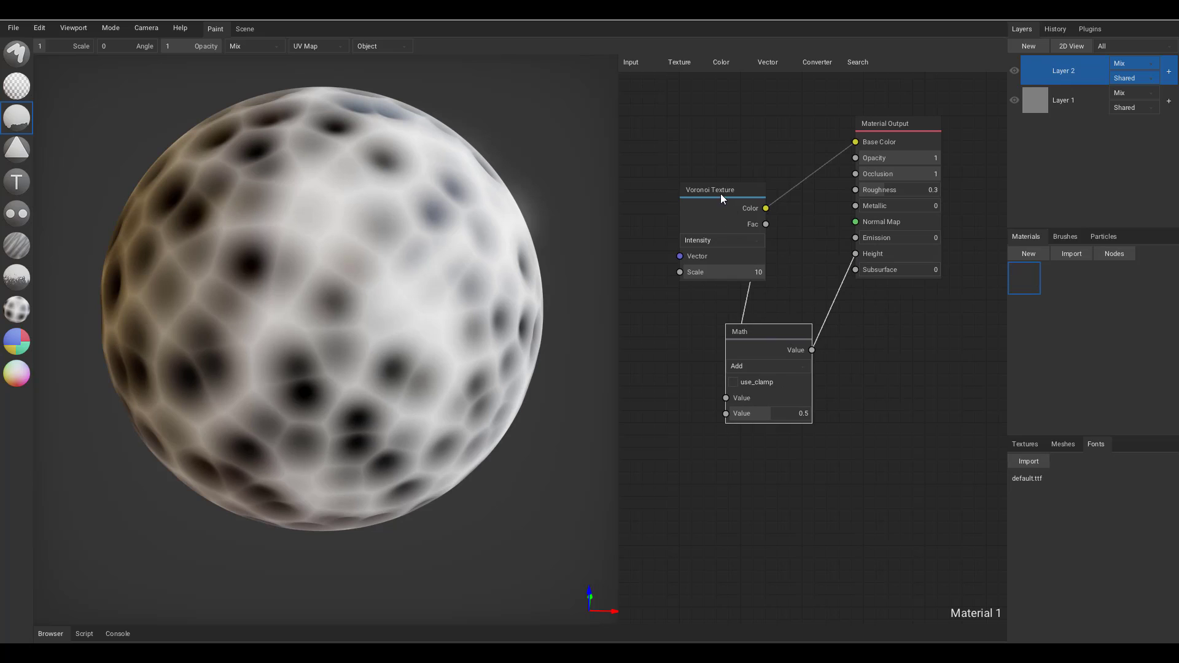
Space out the Voronoi Texture and Math nodes and set the Math node's second value to 0
drag(722, 195, 674, 186)
click(772, 352)
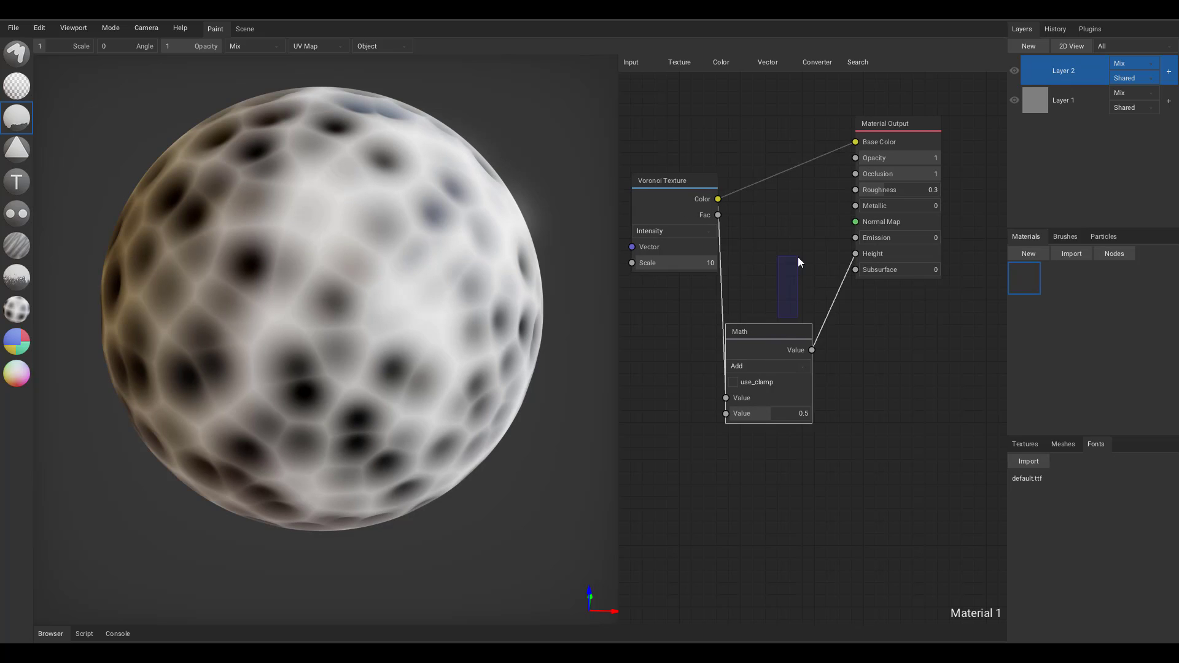
drag(785, 331, 804, 273)
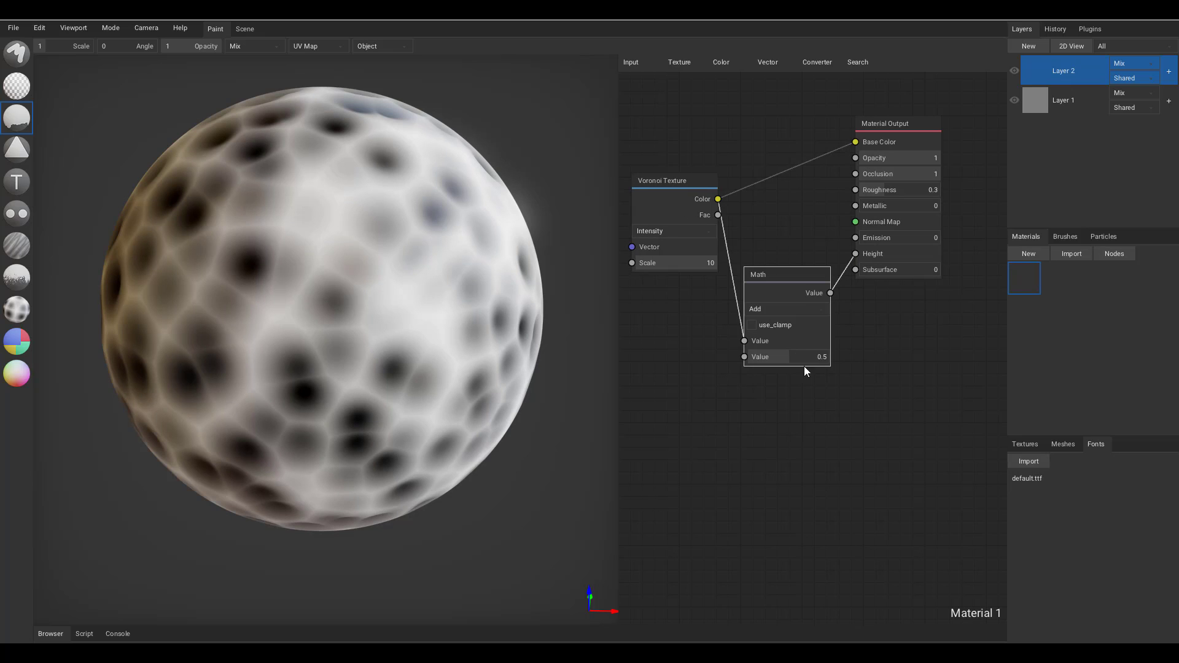
drag(784, 359, 723, 360)
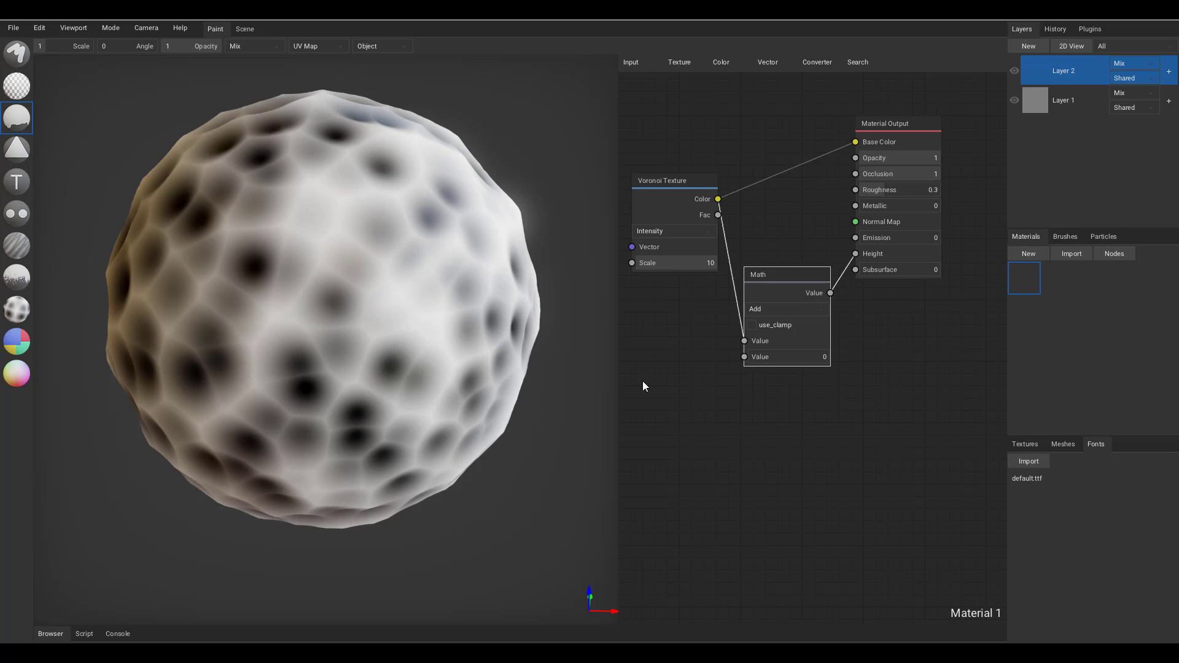
Set the Voronoi Texture's scale to 4.7 and inspect the displaced sphere from other angles
right_drag(469, 287, 400, 240)
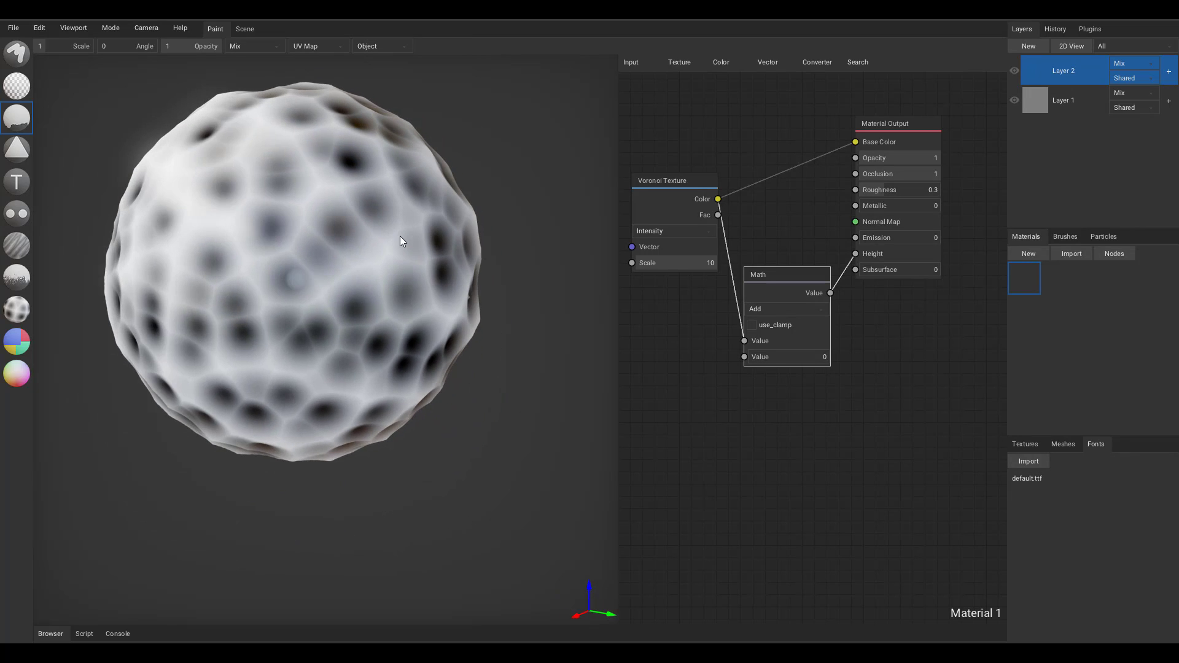
drag(704, 263, 675, 264)
right_drag(418, 289, 377, 414)
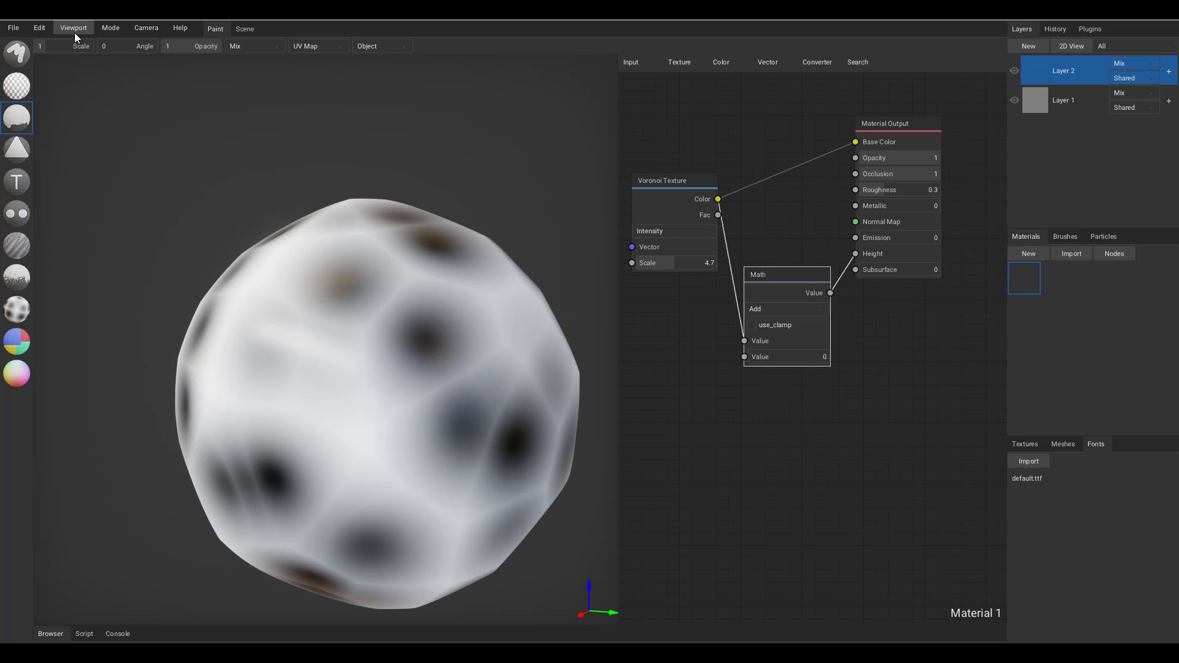
Turn the viewport wireframe on and off to examine the sphere's mesh density
click(74, 34)
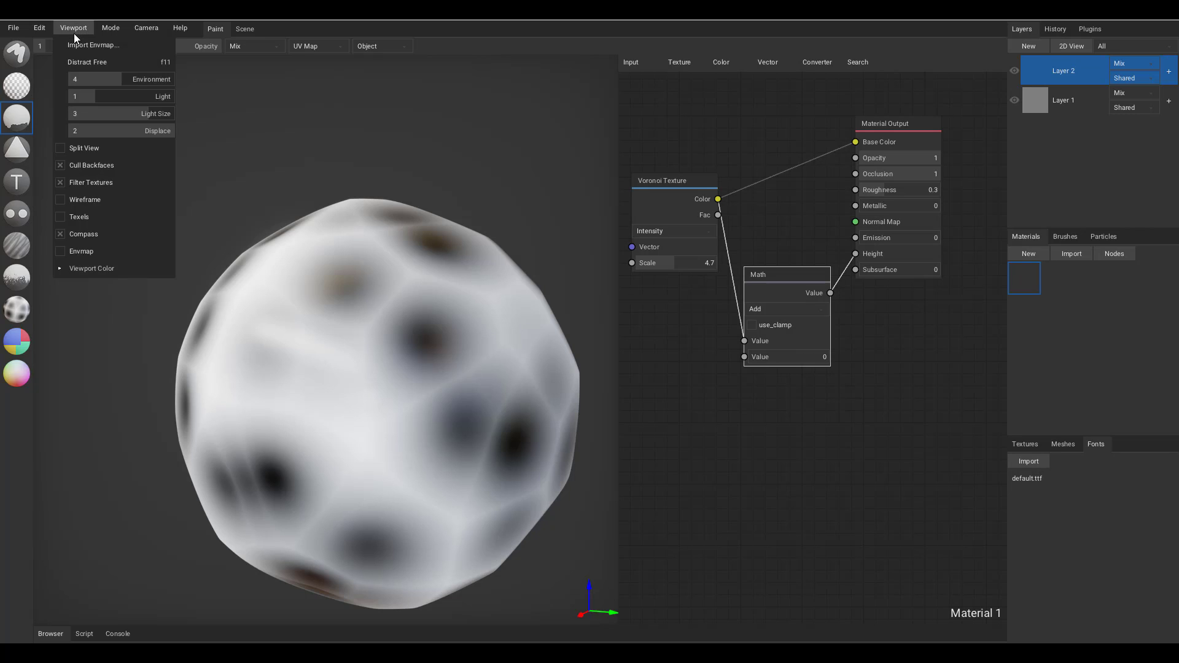
click(61, 200)
click(64, 200)
click(341, 140)
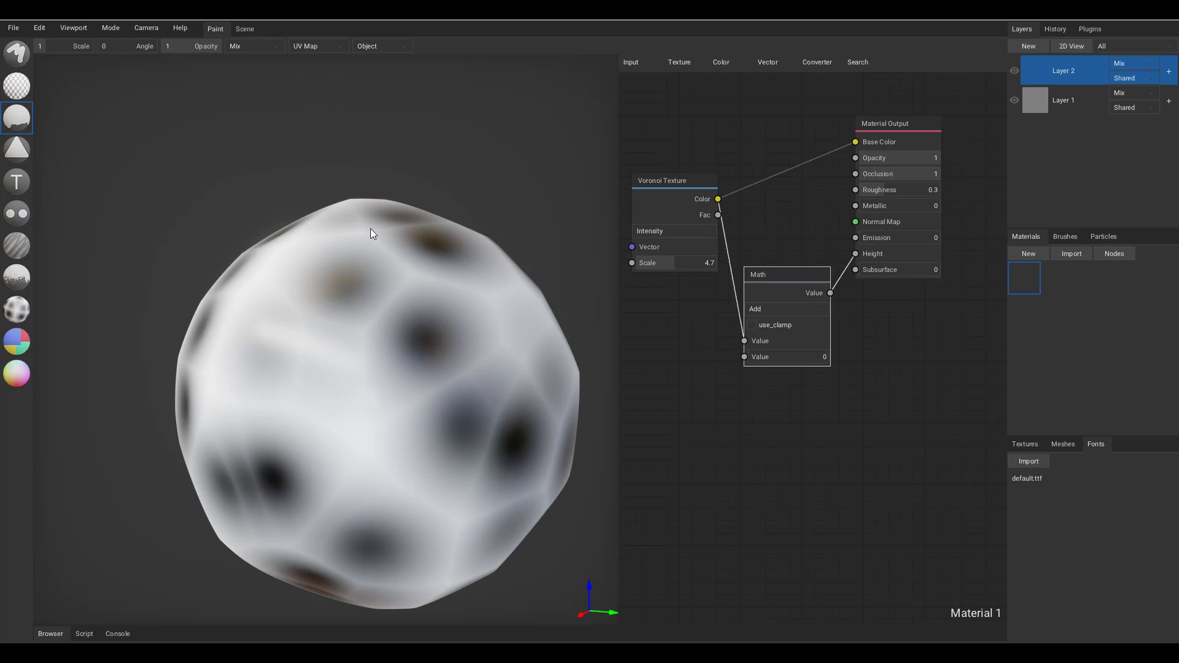